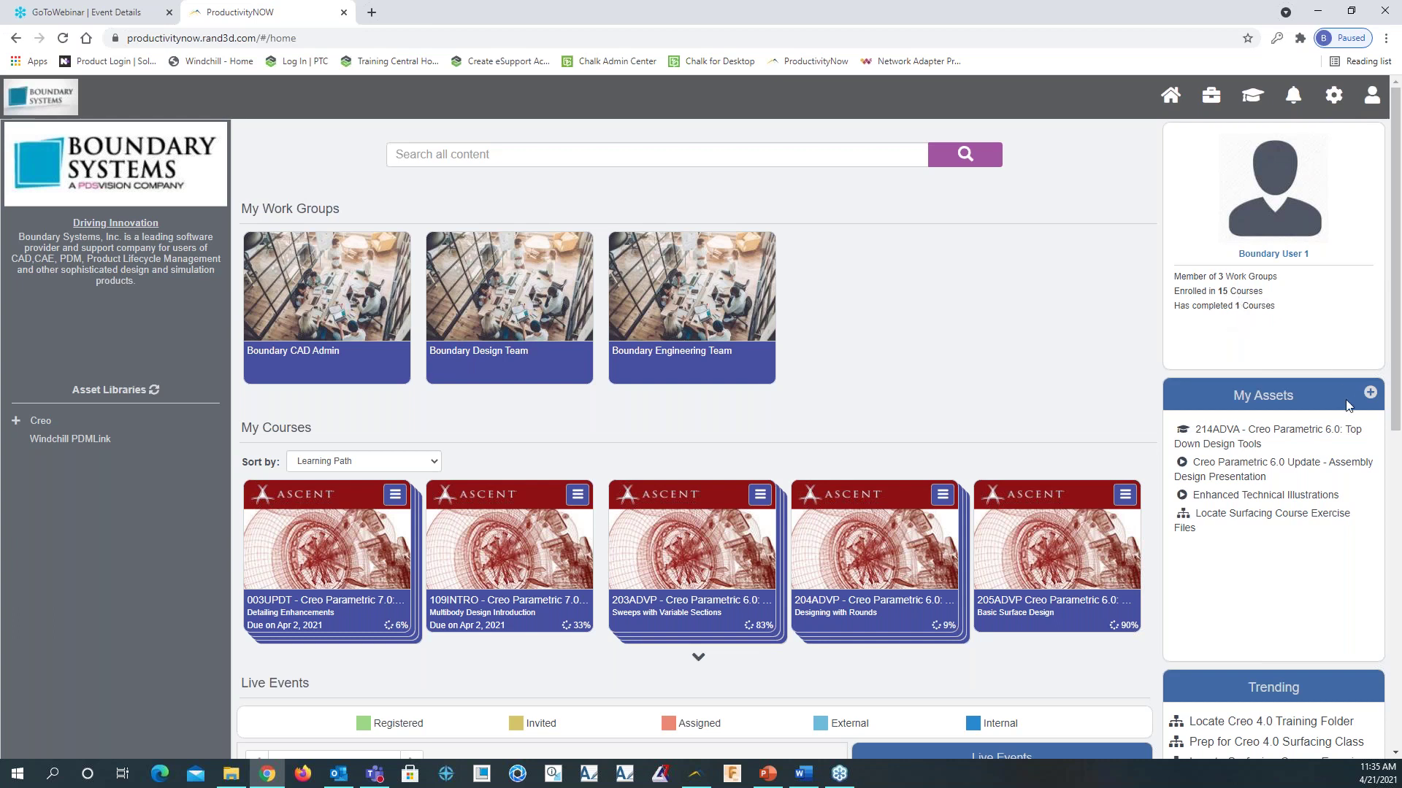
Scroll to My Assets and open the Locate Surfacing Course Exercise Files workflow
{"action": "scroll", "coordinate": [1332, 449], "scroll_direction": "down", "scroll_amount": 1}
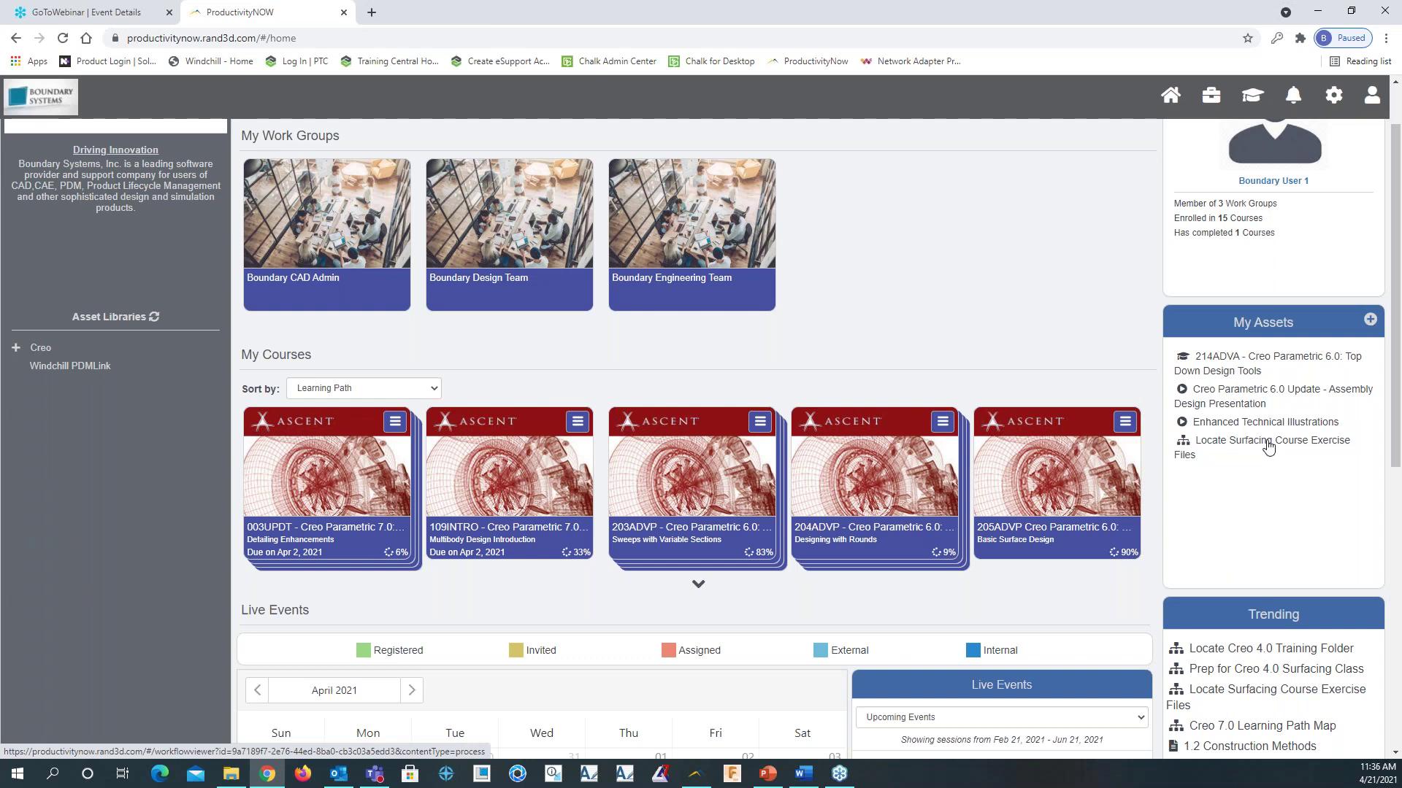
{"action": "left_click", "coordinate": [1268, 447]}
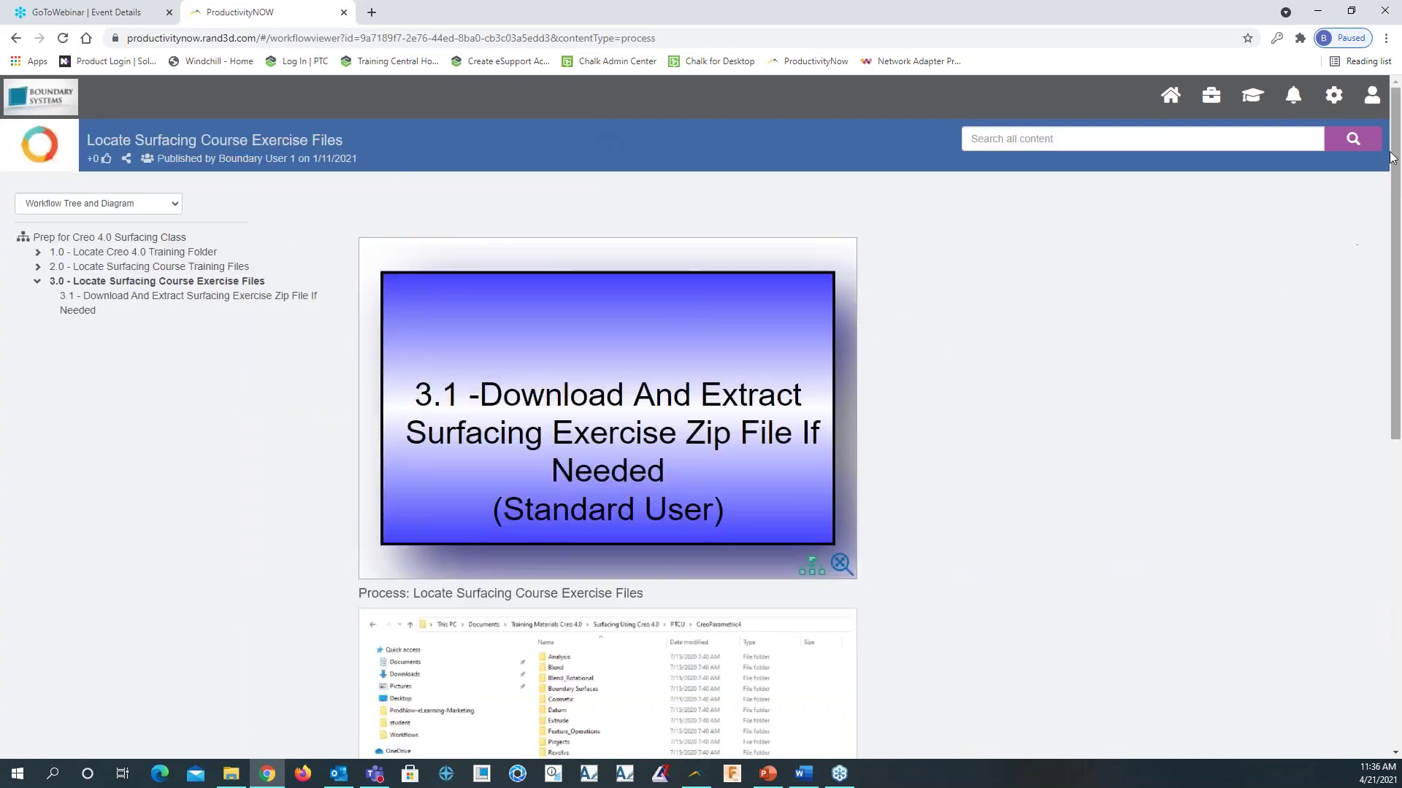
Show the Prep for Creo 4.0 Surfacing Class diagram and open task 1.1 Locate Creo 4.0 Training Folder
{"action": "left_click_drag", "start_coordinate": [1395, 140], "coordinate": [1395, 170]}
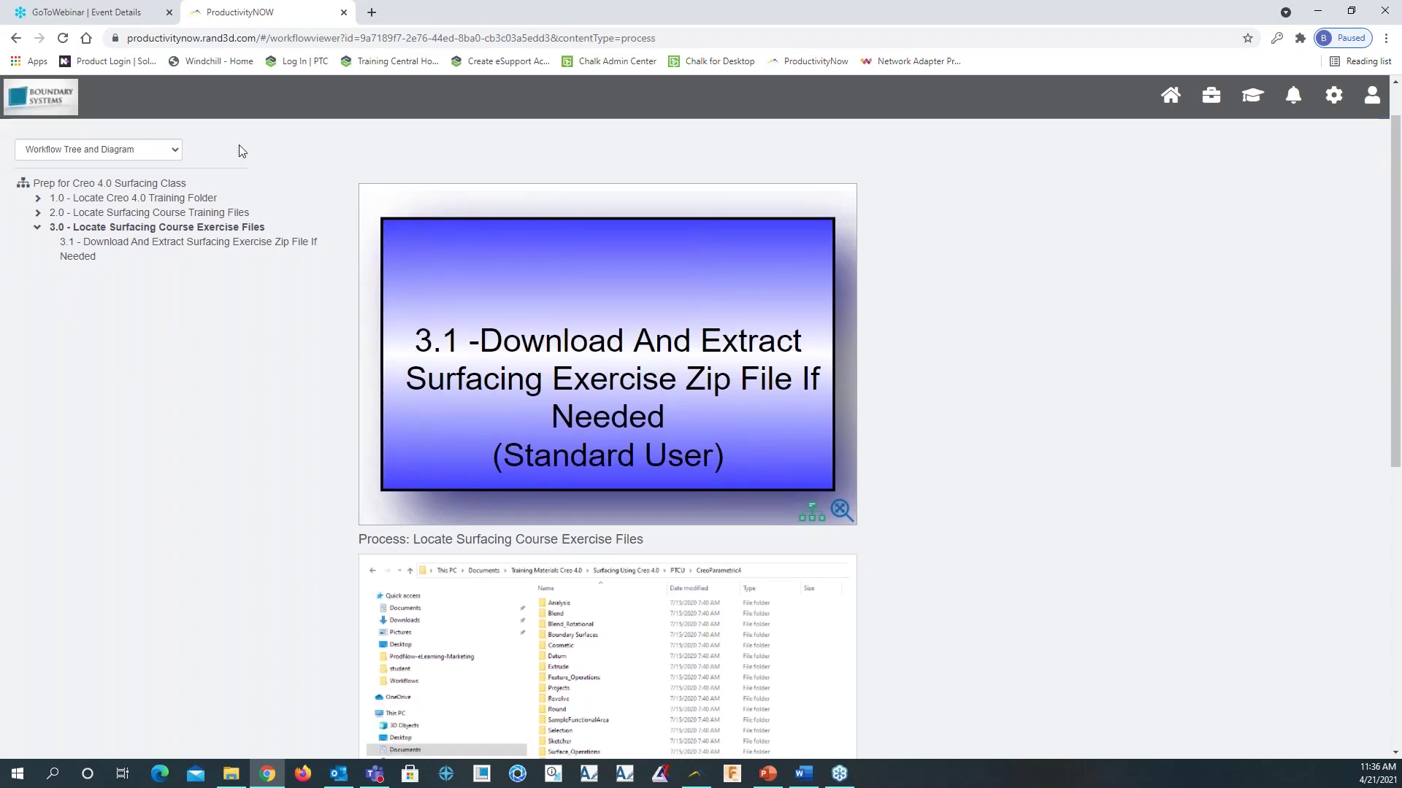
{"action": "left_click", "coordinate": [167, 185]}
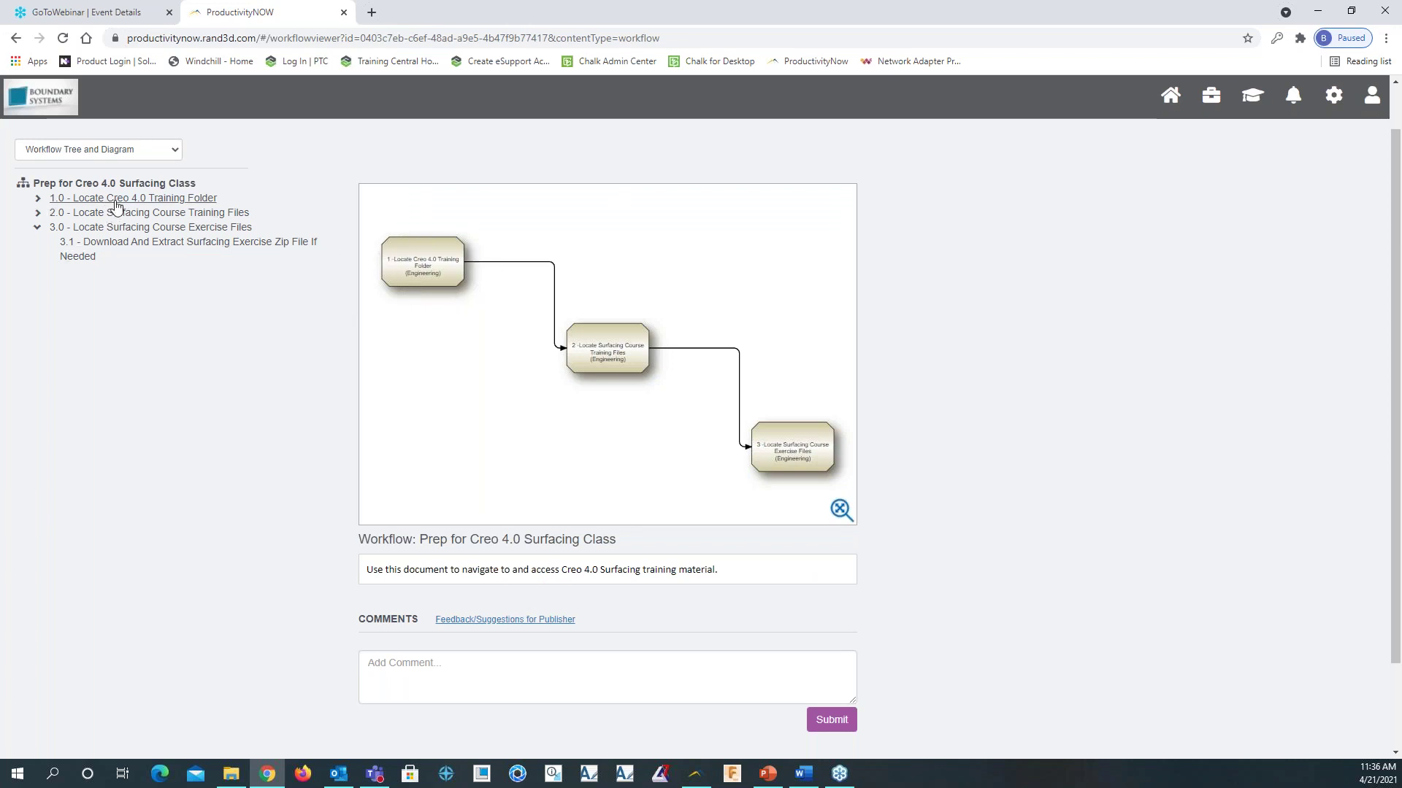
{"action": "left_click", "coordinate": [166, 199]}
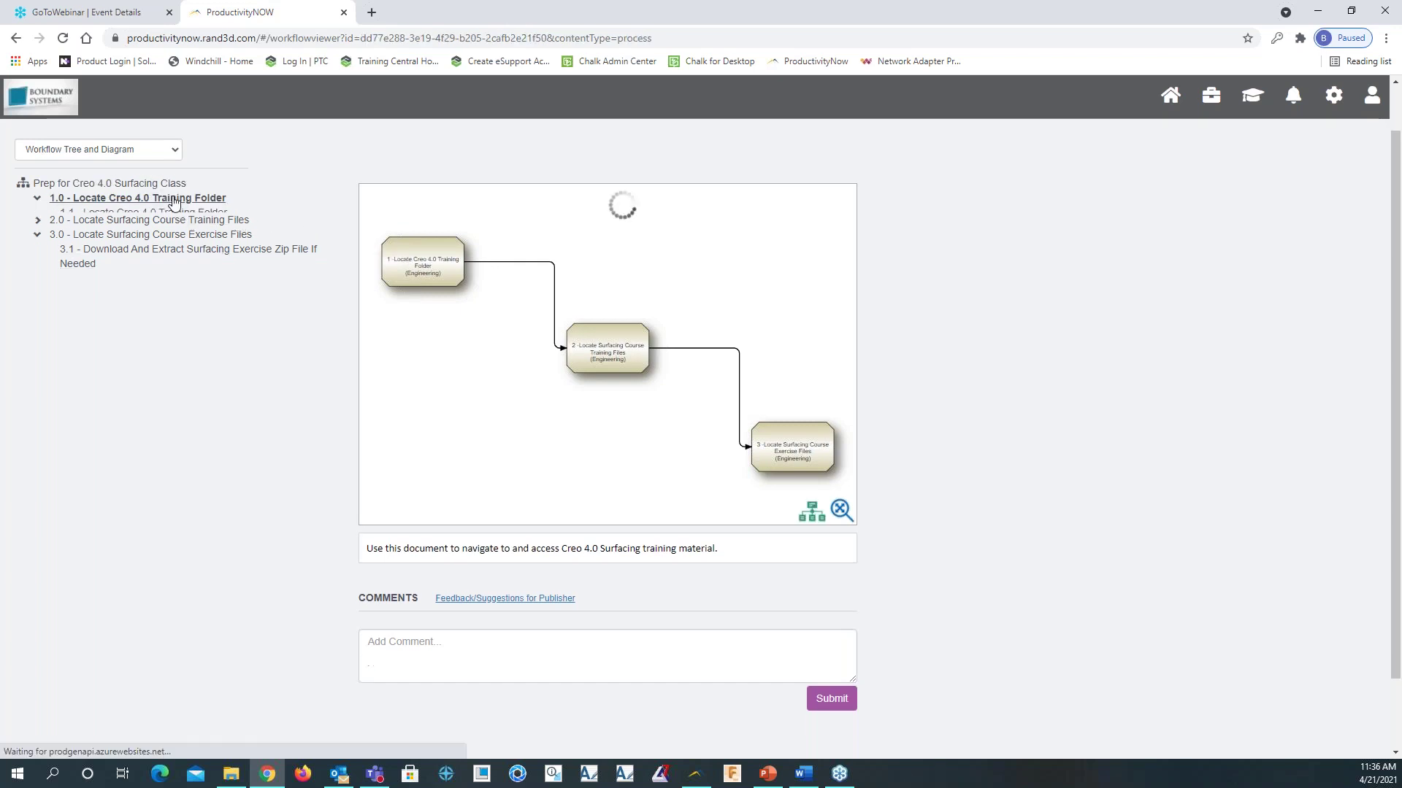
{"action": "left_click", "coordinate": [166, 212]}
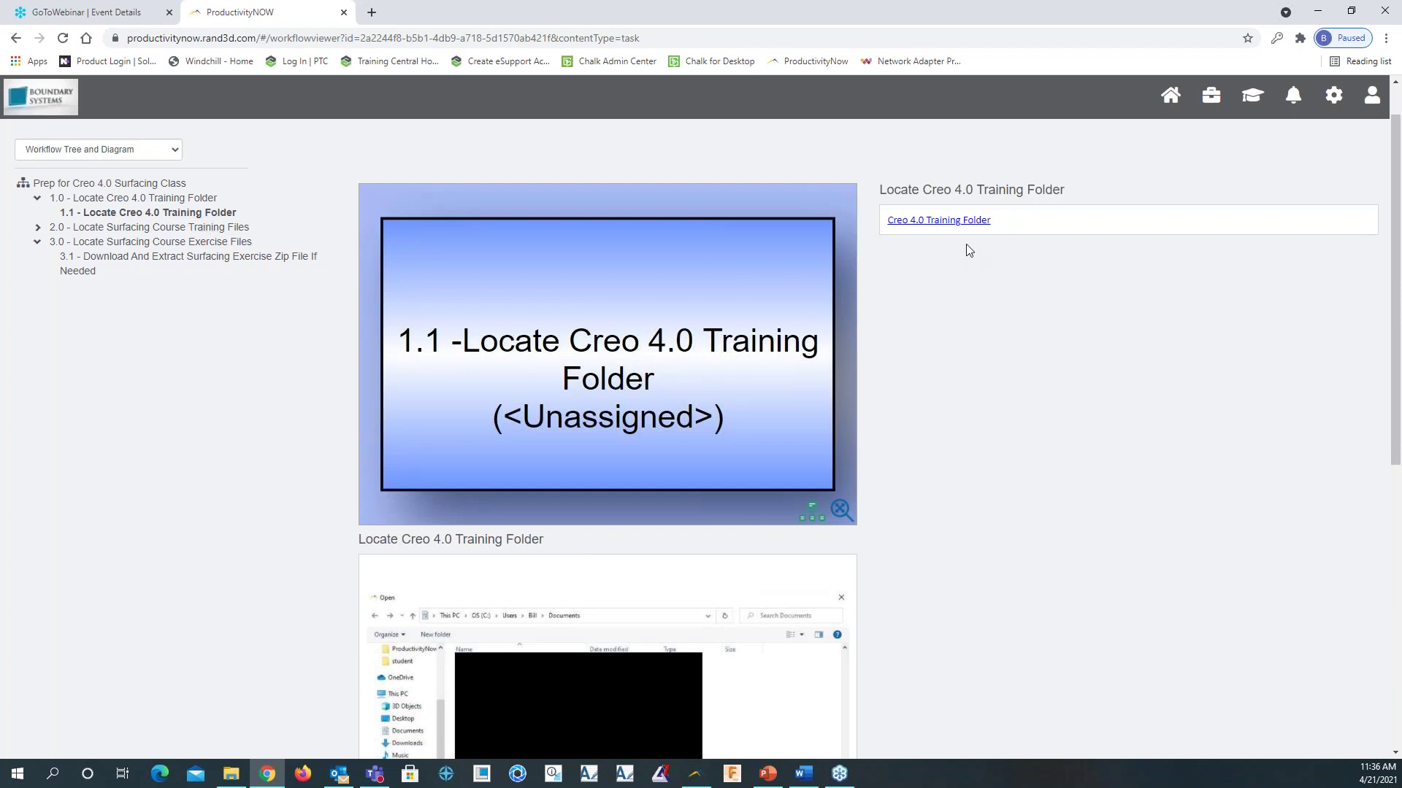
Read through task 1.1, then open process 2.0 Locate Surfacing Course Training Files
{"action": "scroll", "coordinate": [712, 449], "scroll_direction": "down", "scroll_amount": 2}
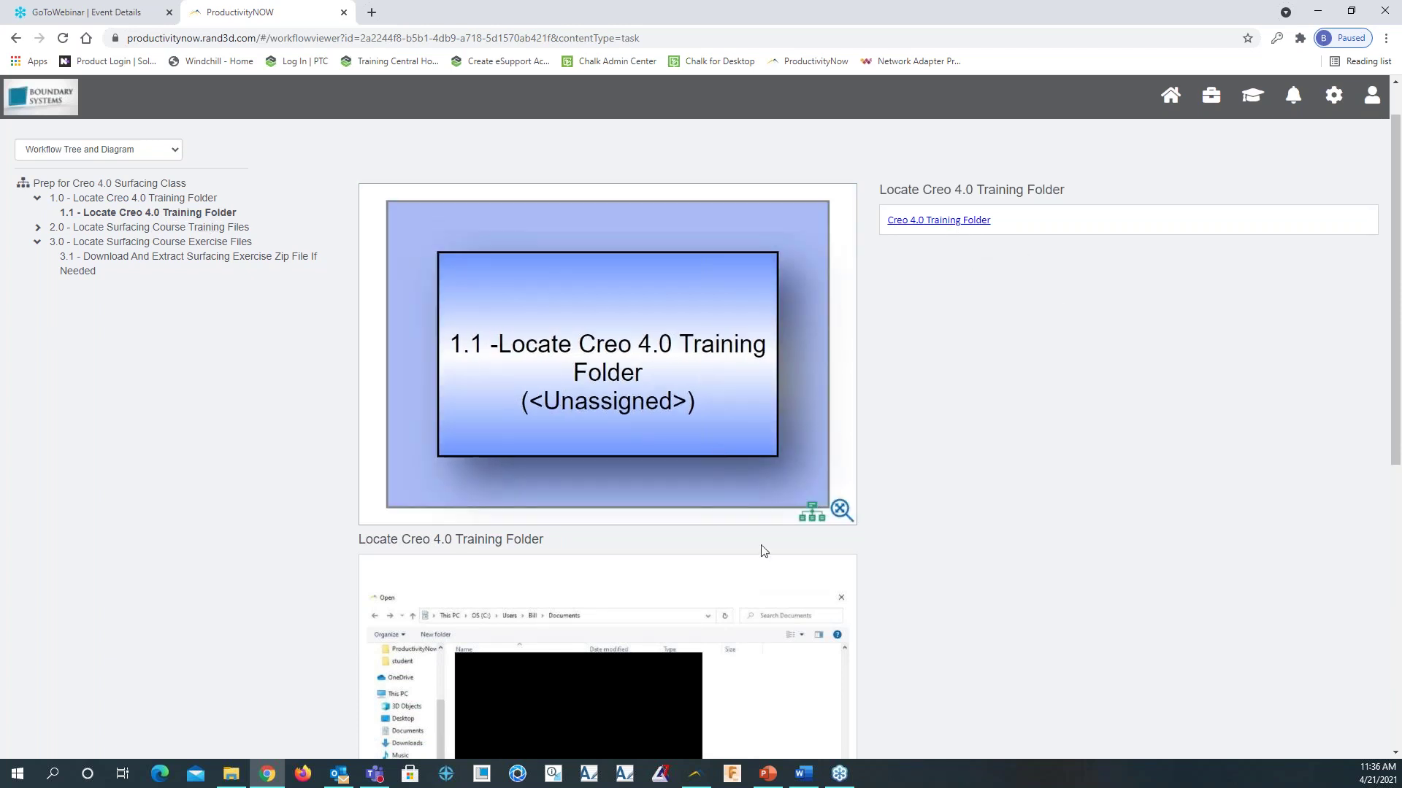
{"action": "scroll", "coordinate": [1001, 554], "scroll_direction": "down", "scroll_amount": 3}
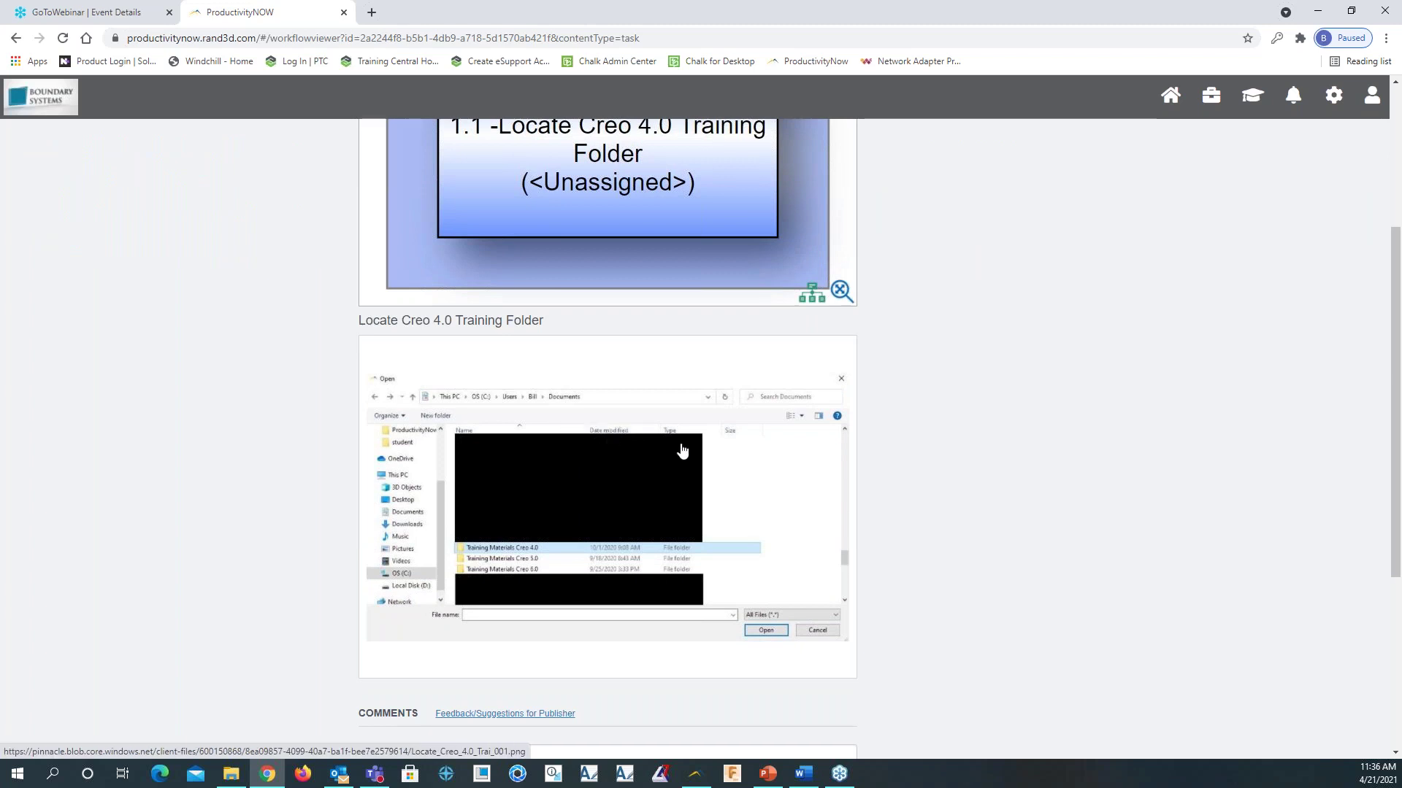
{"action": "scroll", "coordinate": [669, 382], "scroll_direction": "up", "scroll_amount": 2}
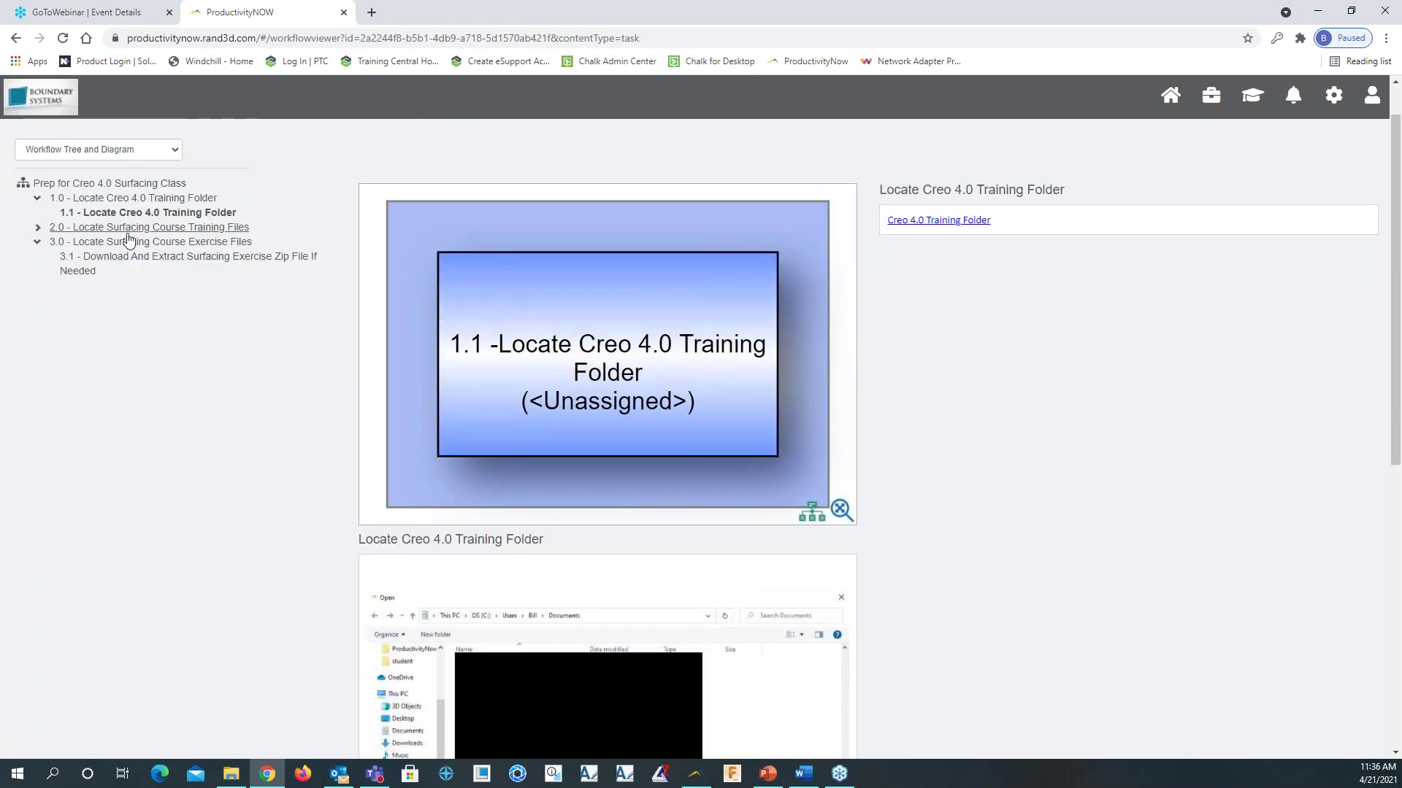
{"action": "left_click", "coordinate": [130, 230]}
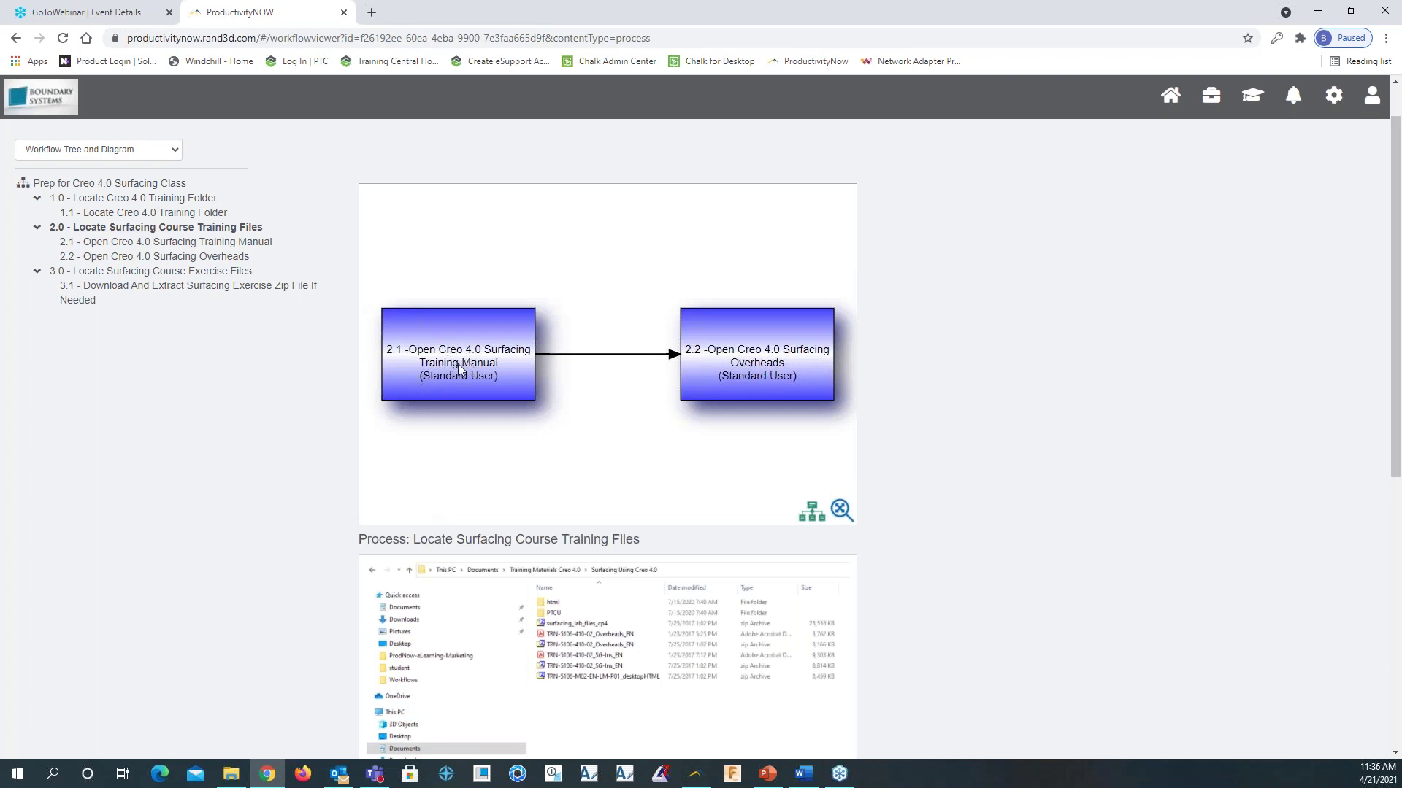
View step 2.1 Open Creo 4.0 Surfacing Training Manual, then go back to the Home dashboard
{"action": "double_click", "coordinate": [447, 356]}
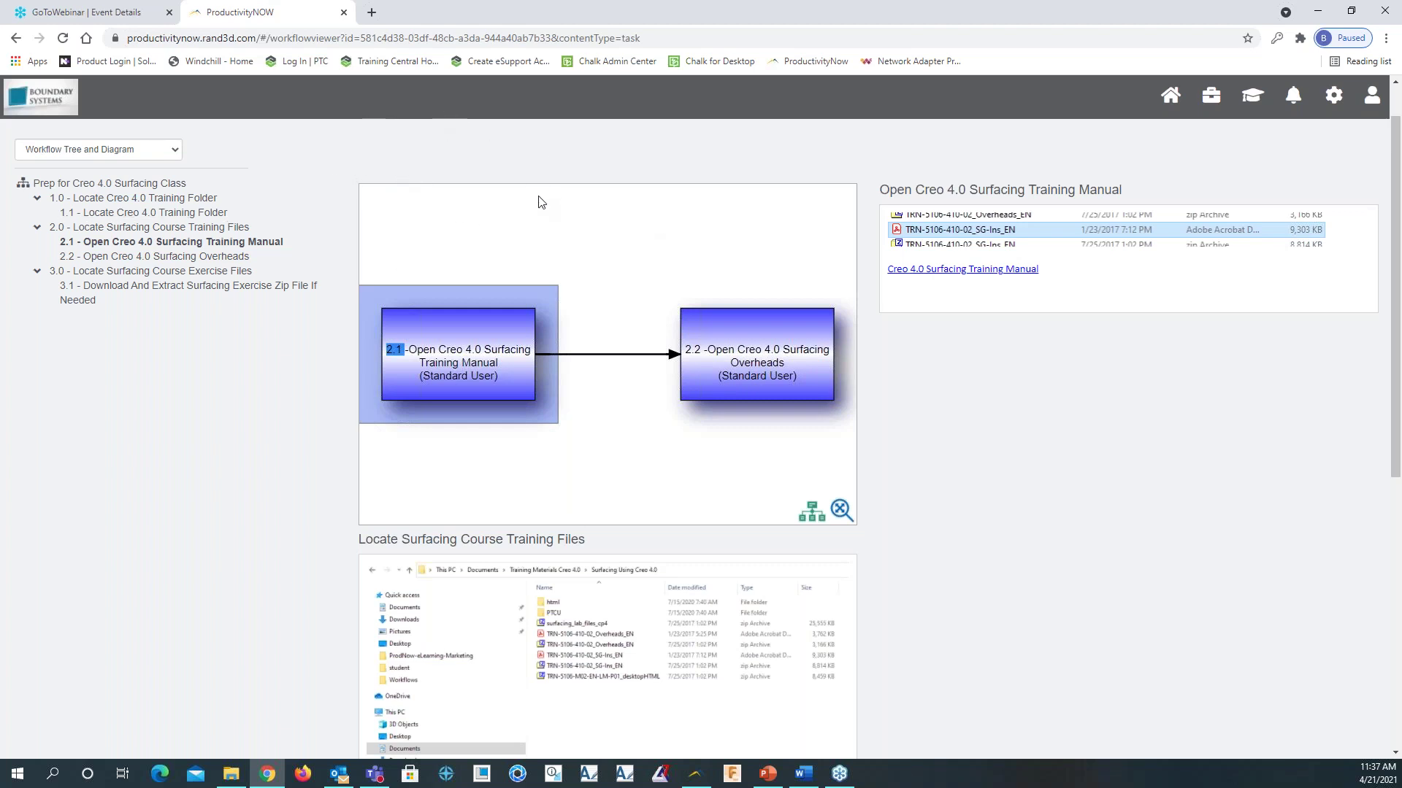
{"action": "left_click", "coordinate": [1183, 94]}
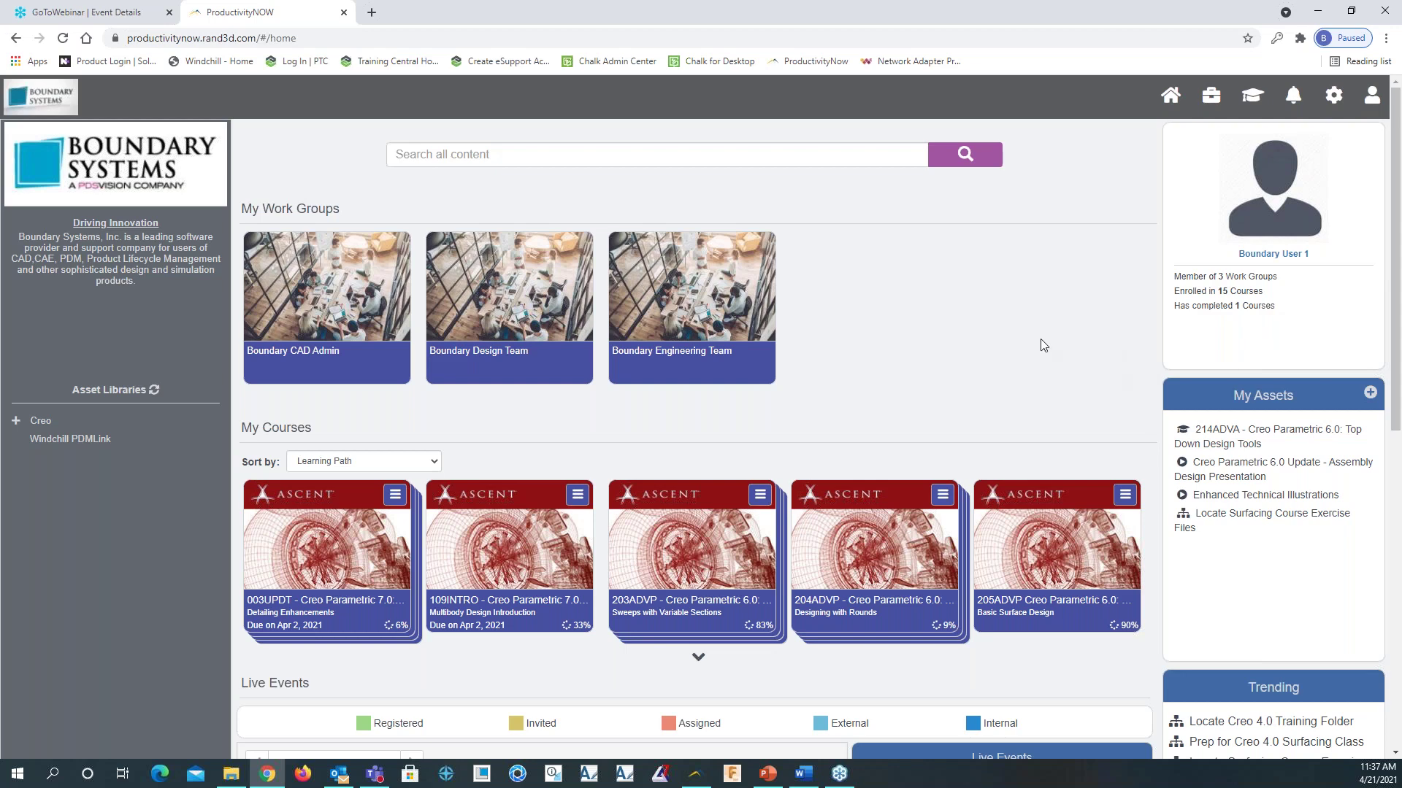
{"action": "scroll", "coordinate": [1024, 390], "scroll_direction": "down", "scroll_amount": 2}
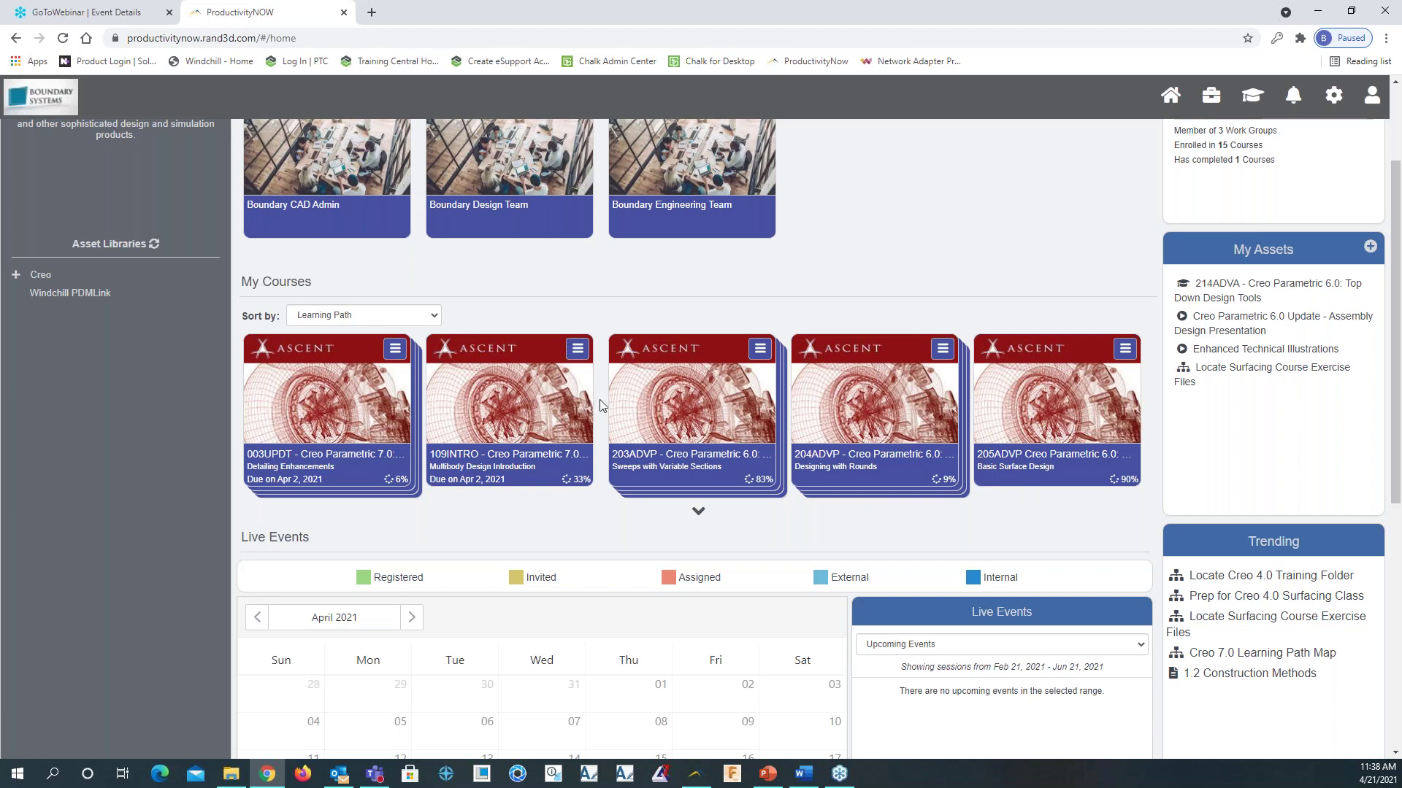
{"action": "scroll", "coordinate": [679, 418], "scroll_direction": "up", "scroll_amount": 2}
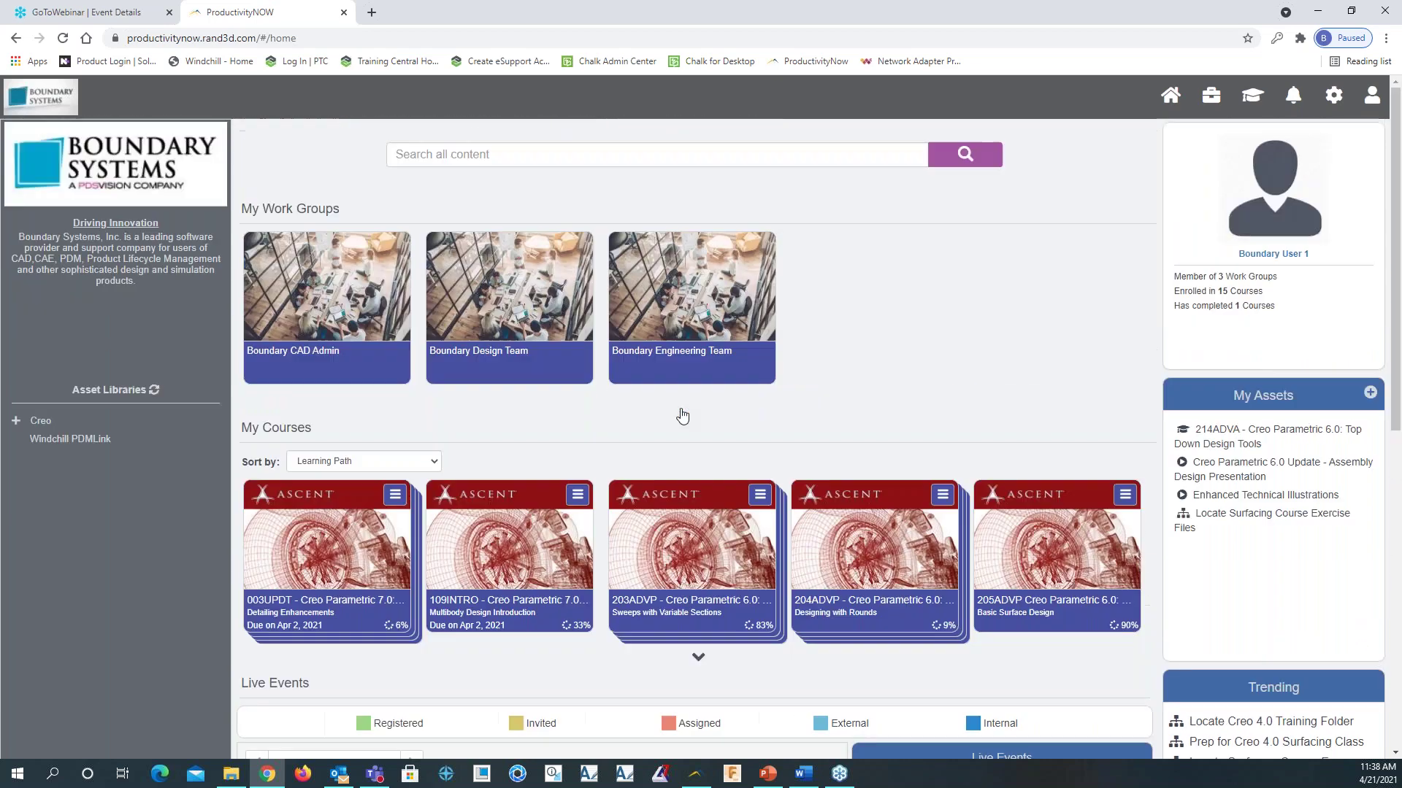
{"action": "scroll", "coordinate": [560, 363], "scroll_direction": "down", "scroll_amount": 1}
{"action": "scroll", "coordinate": [370, 275], "scroll_direction": "up", "scroll_amount": 1}
{"action": "scroll", "coordinate": [946, 401], "scroll_direction": "down", "scroll_amount": 4}
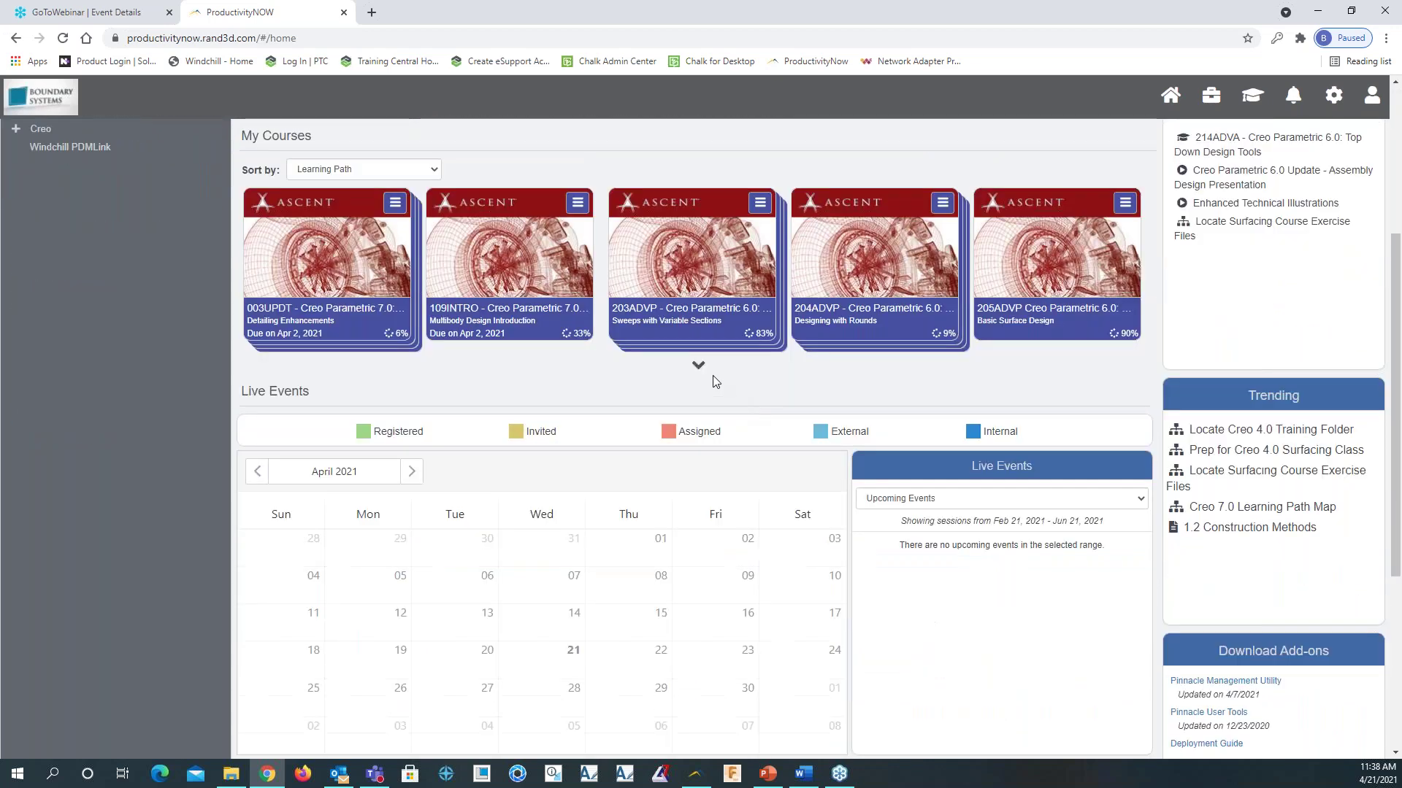
{"action": "scroll", "coordinate": [504, 374], "scroll_direction": "down", "scroll_amount": 2}
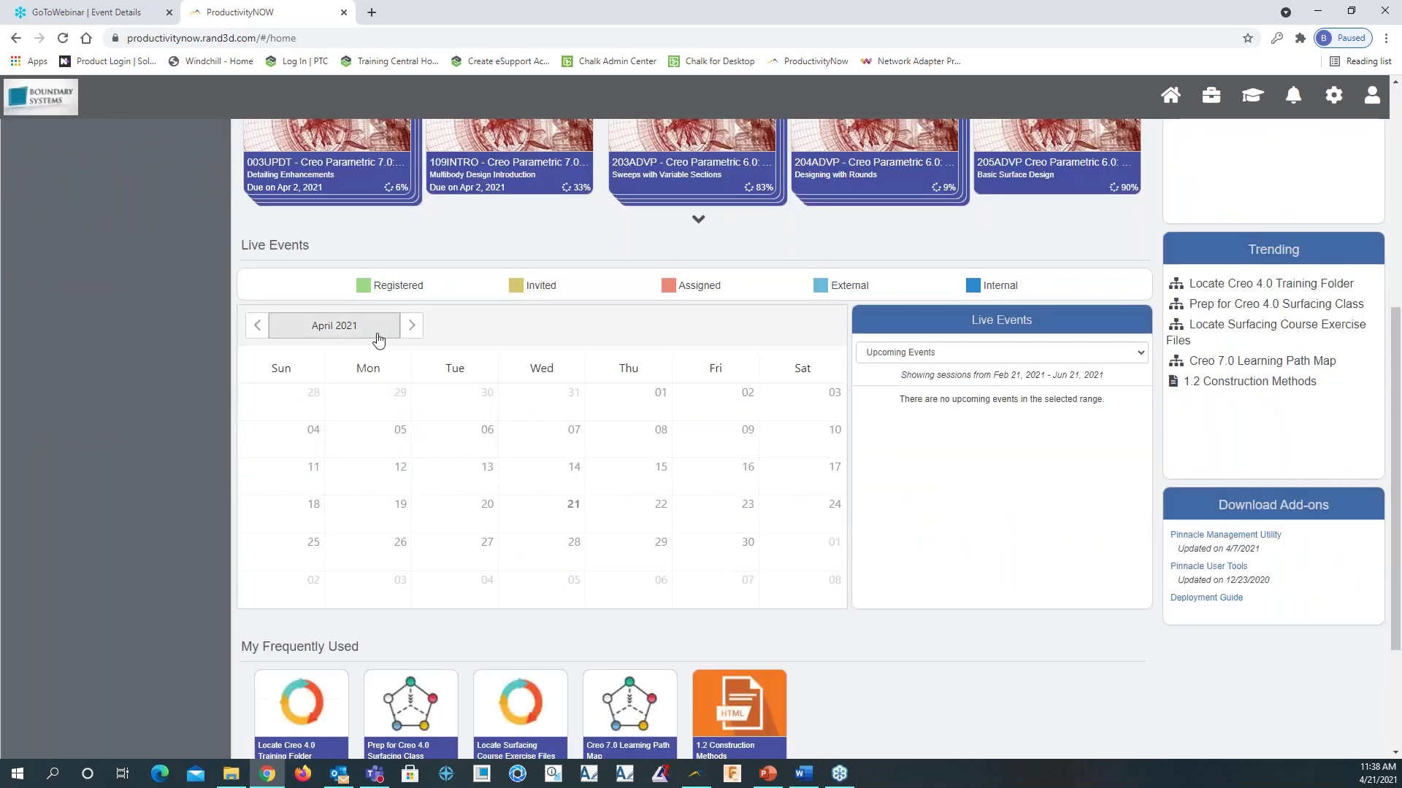
{"action": "scroll", "coordinate": [820, 272], "scroll_direction": "up", "scroll_amount": 2}
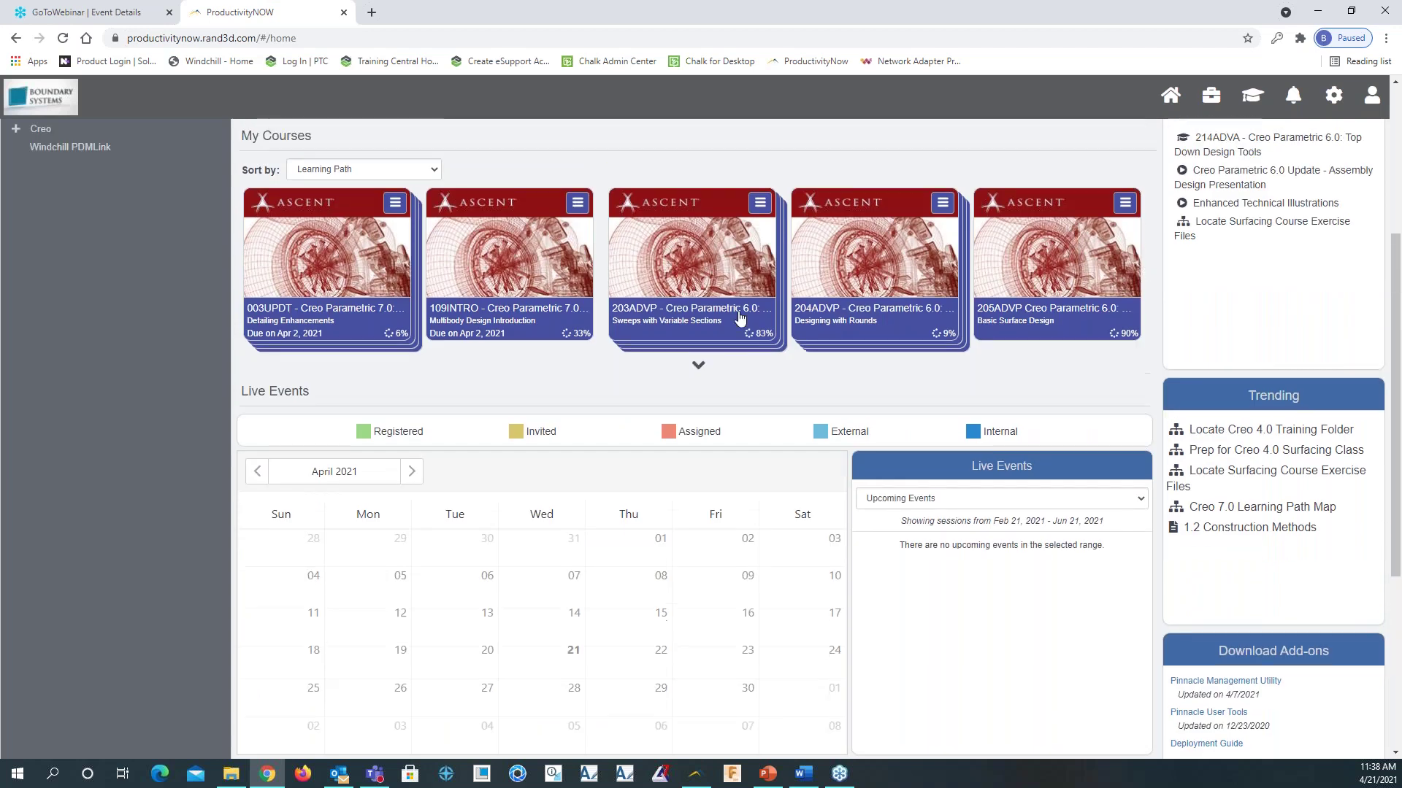
{"action": "scroll", "coordinate": [739, 319], "scroll_direction": "down", "scroll_amount": 2}
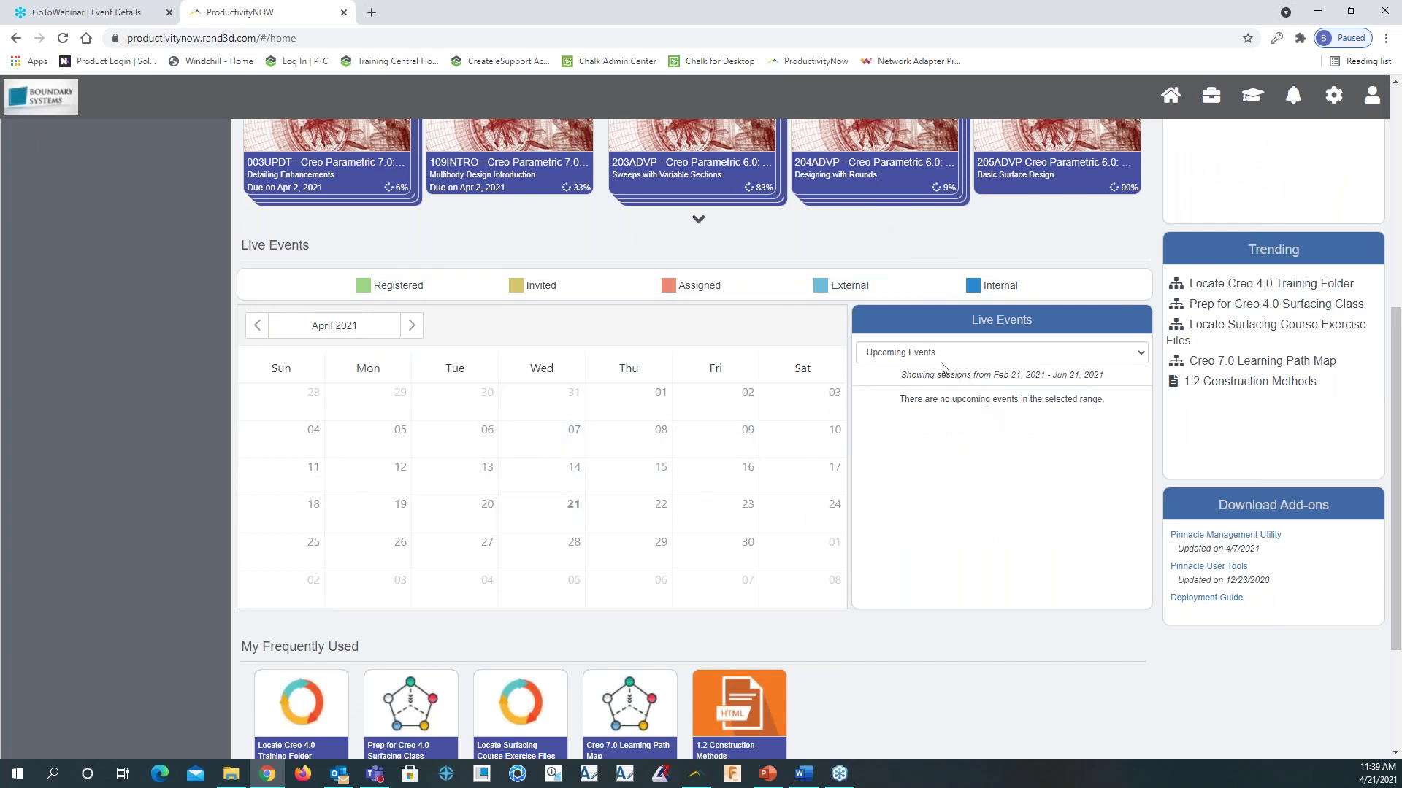
{"action": "left_click", "coordinate": [1141, 352]}
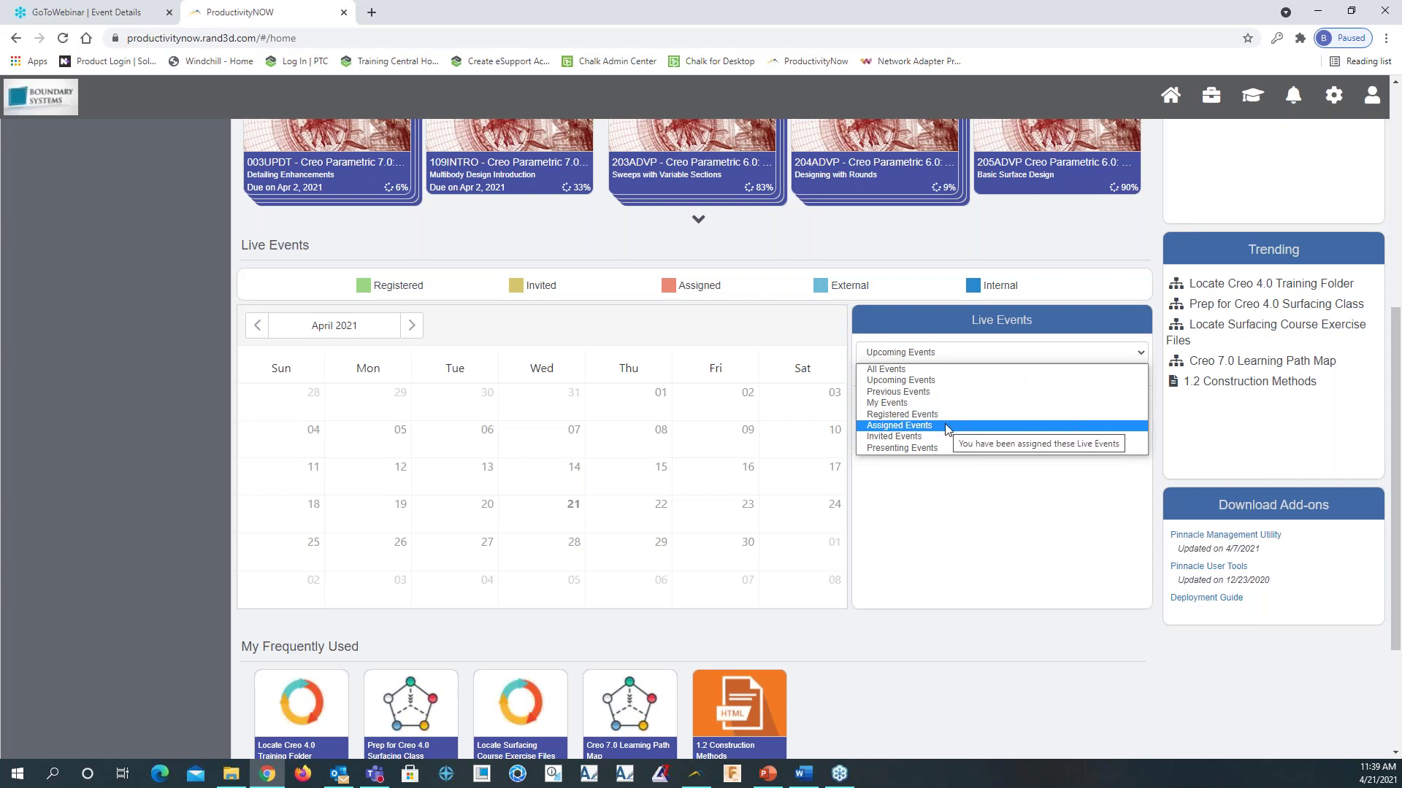
{"action": "left_click", "coordinate": [774, 356]}
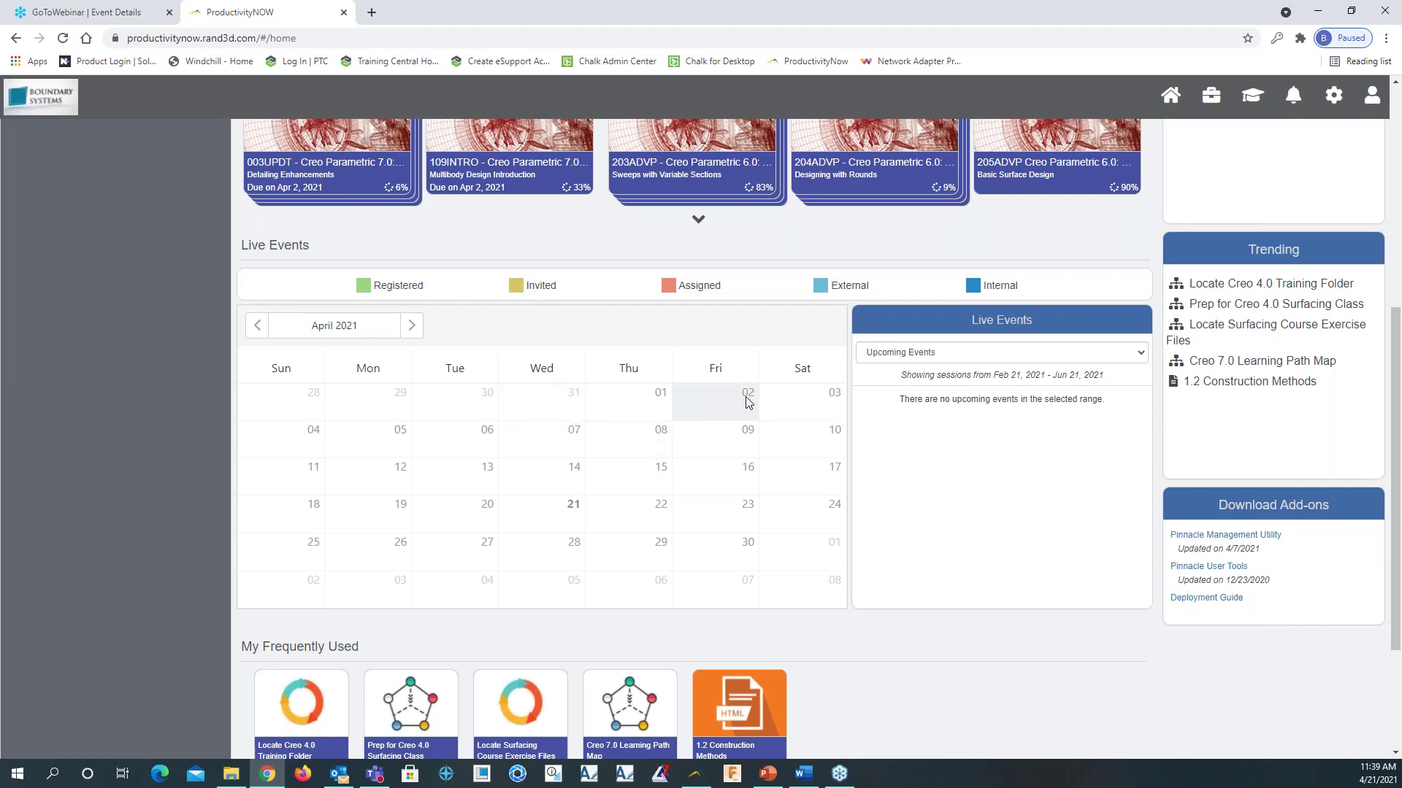
{"action": "scroll", "coordinate": [796, 563], "scroll_direction": "down", "scroll_amount": 1}
{"action": "scroll", "coordinate": [794, 565], "scroll_direction": "down", "scroll_amount": 2}
{"action": "scroll", "coordinate": [794, 568], "scroll_direction": "up", "scroll_amount": 7}
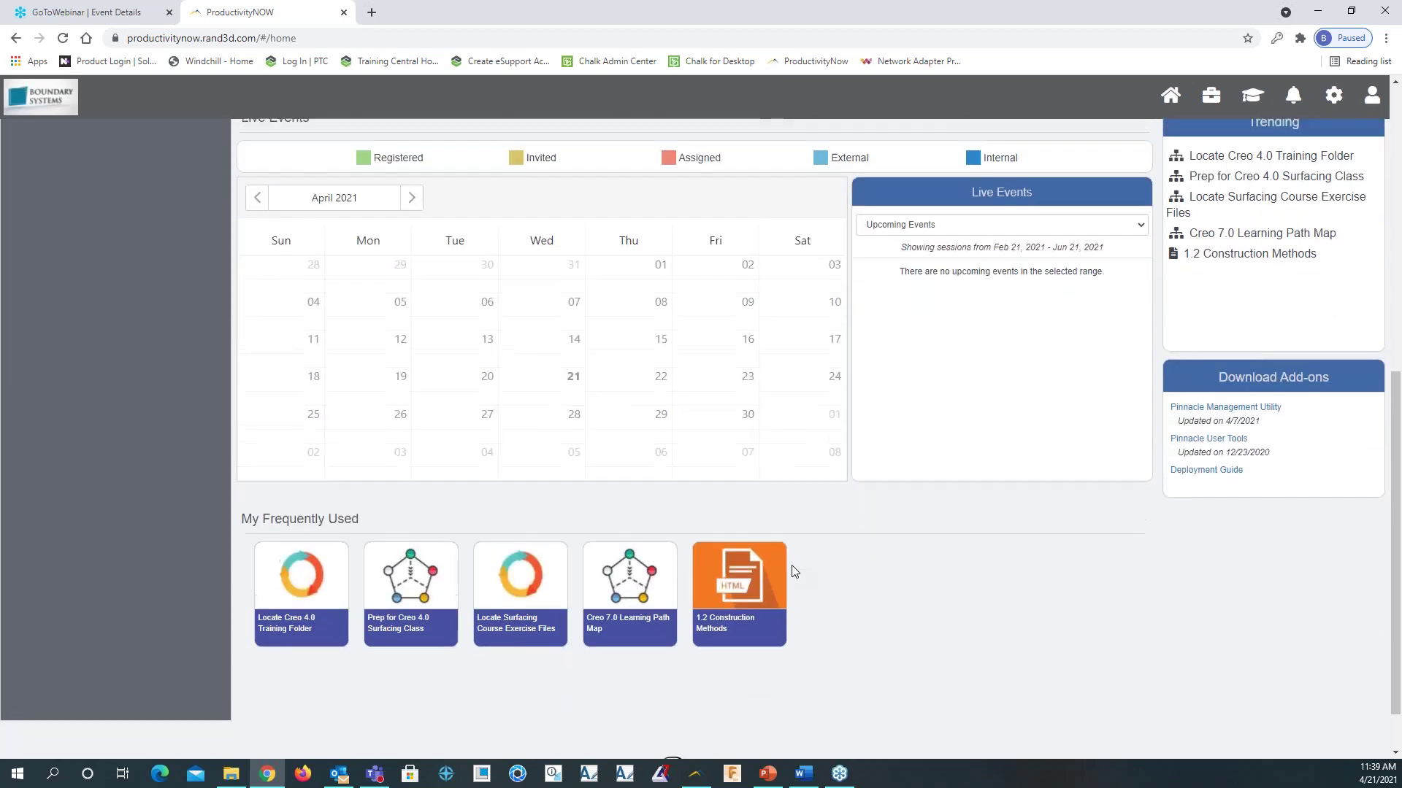
{"action": "scroll", "coordinate": [789, 563], "scroll_direction": "up", "scroll_amount": 1}
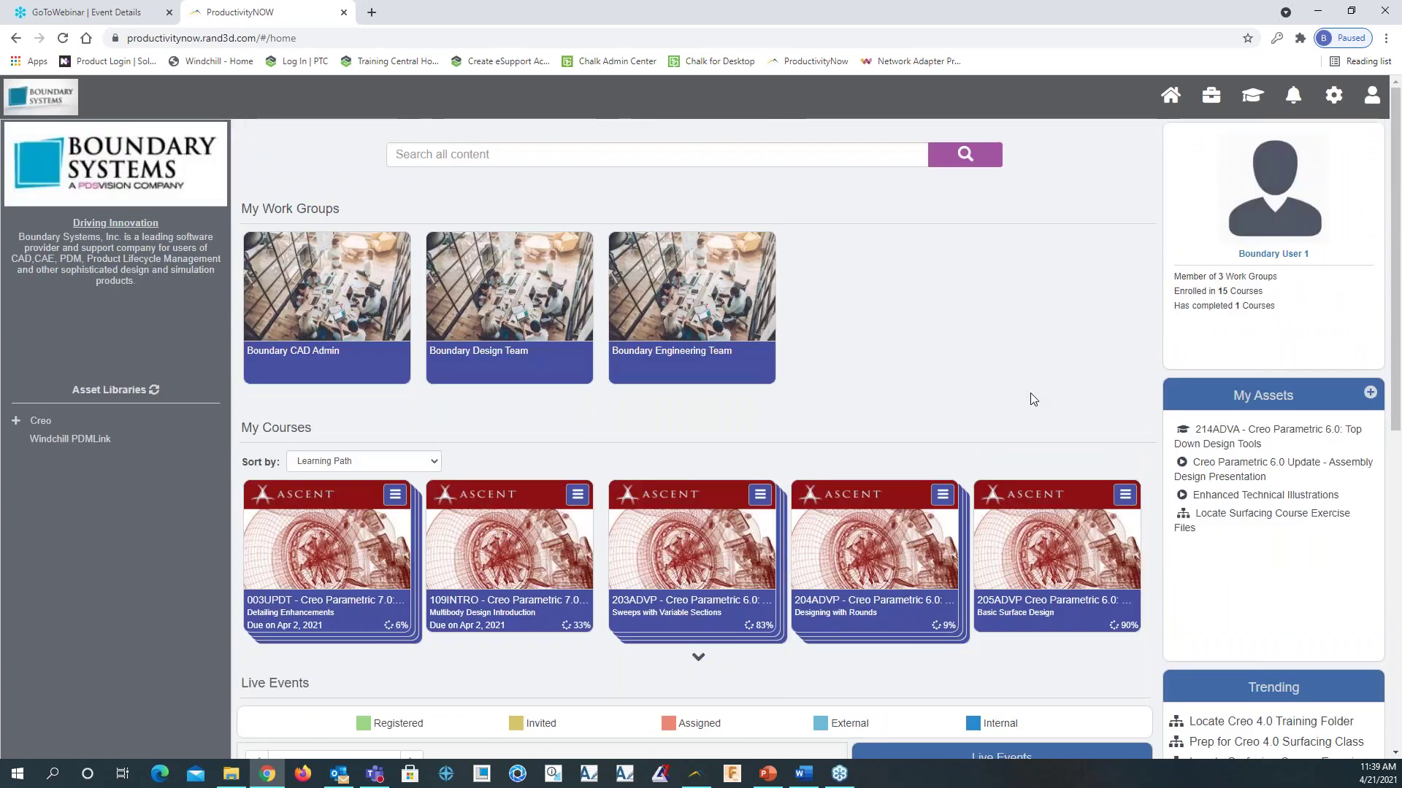
In the Work Center, view the Boundary CAD Admin, Design Team and Engineering Team discussions
{"action": "left_click", "coordinate": [1213, 111]}
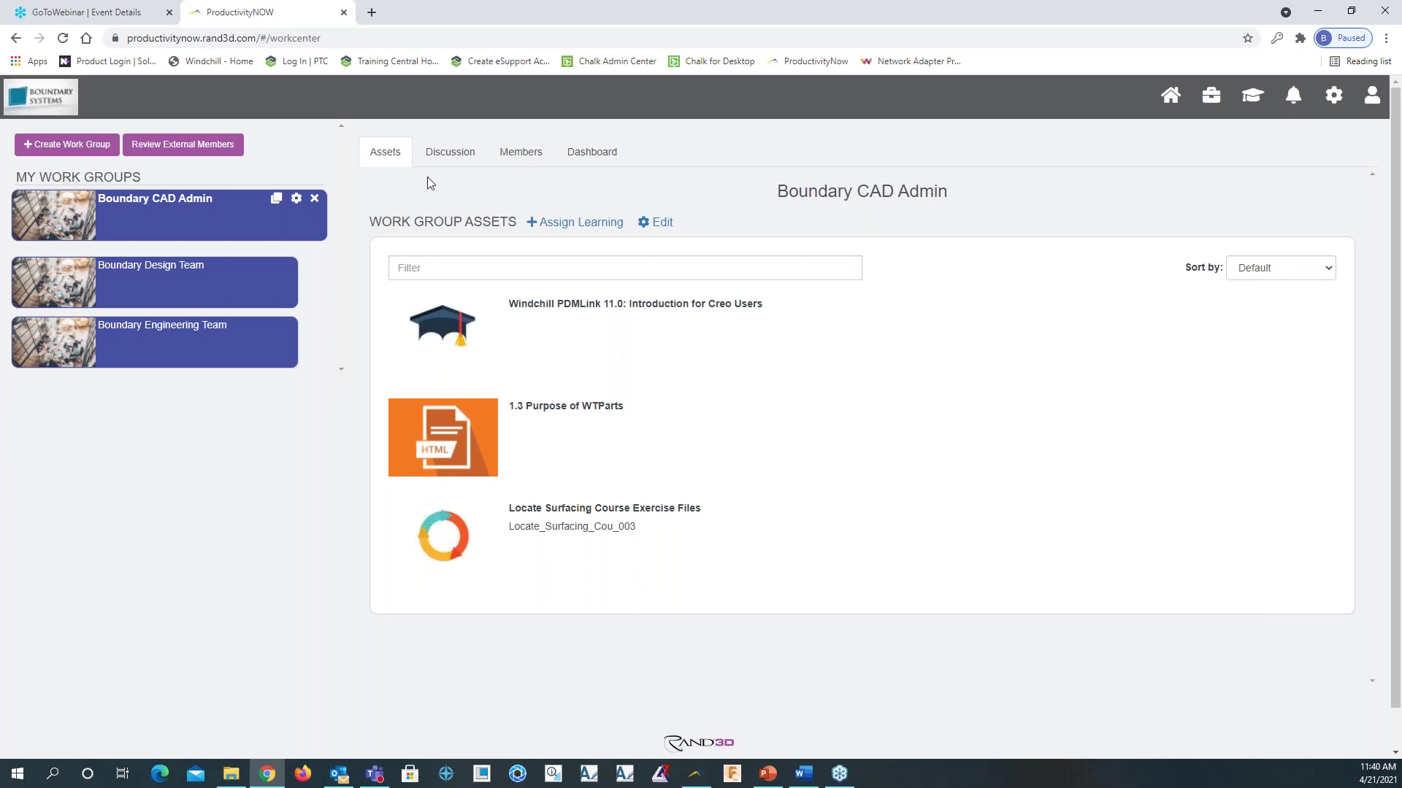
{"action": "left_click", "coordinate": [449, 154]}
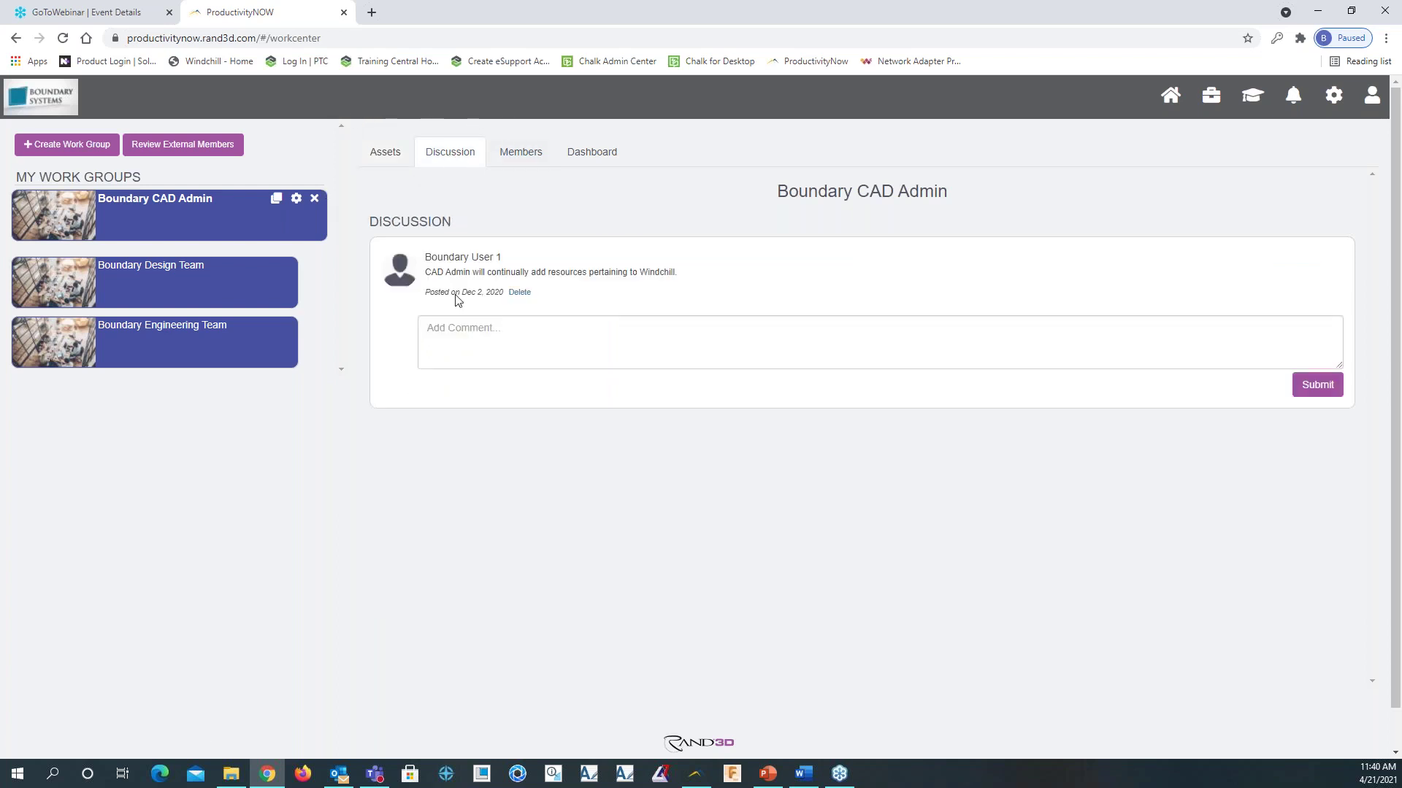
{"action": "left_click", "coordinate": [218, 282]}
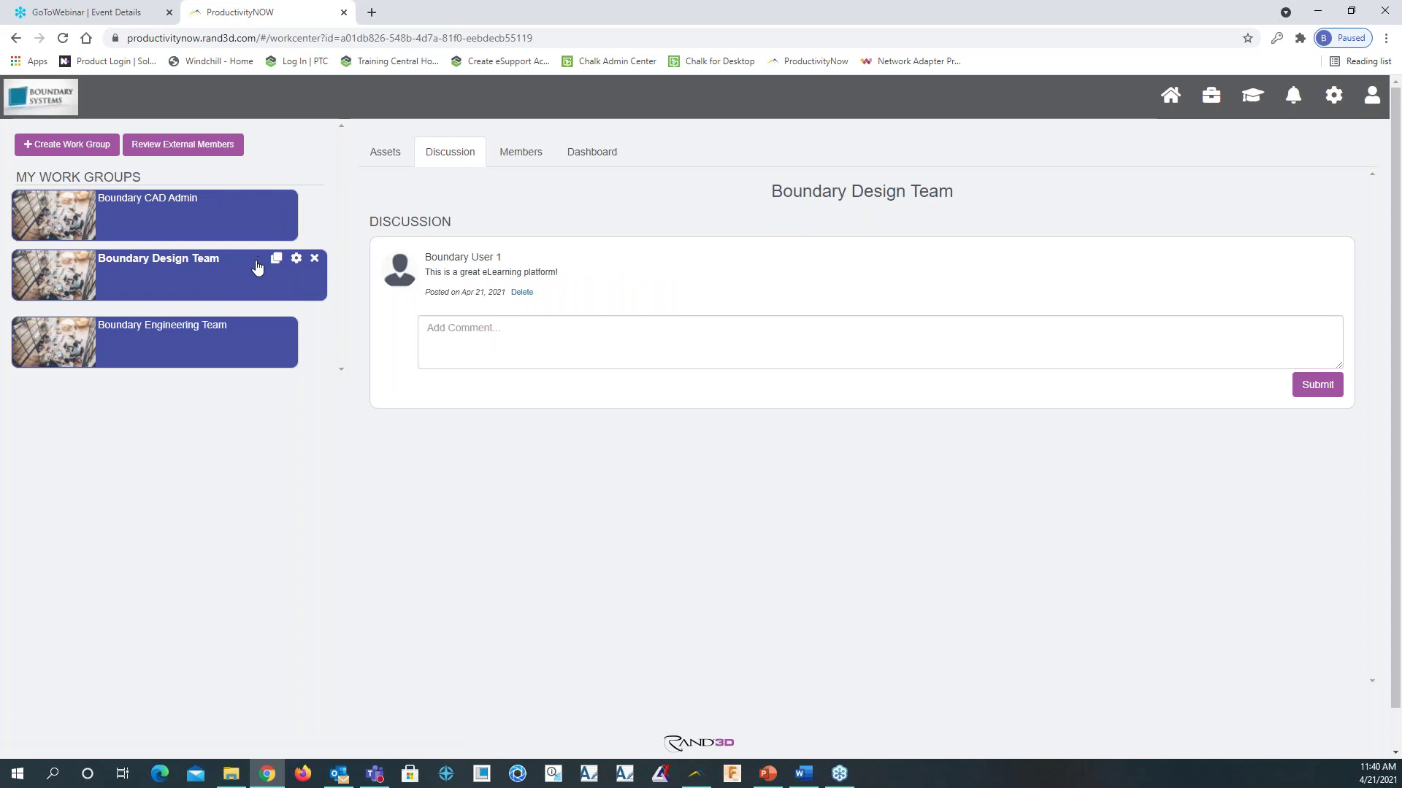
{"action": "left_click", "coordinate": [198, 349]}
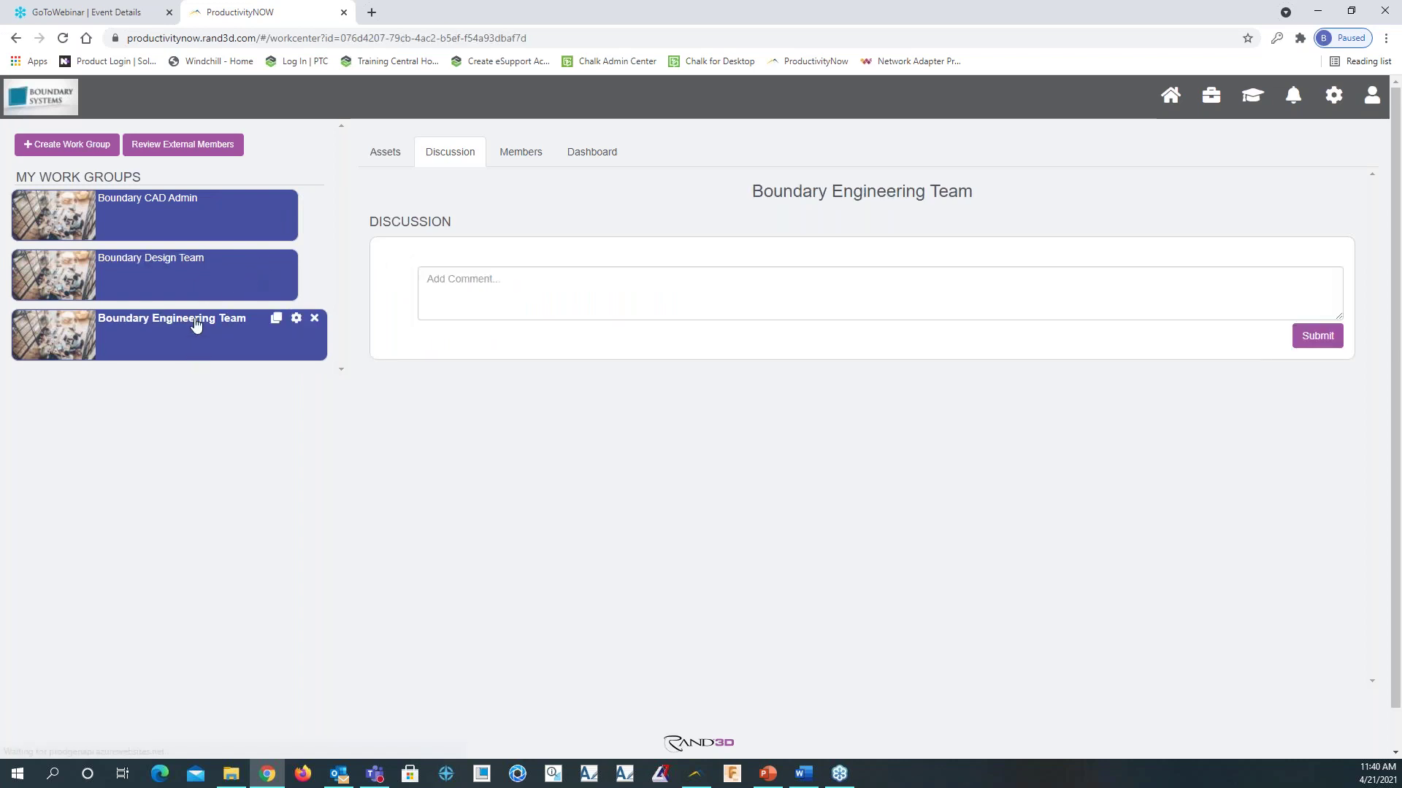
{"action": "left_click", "coordinate": [184, 218]}
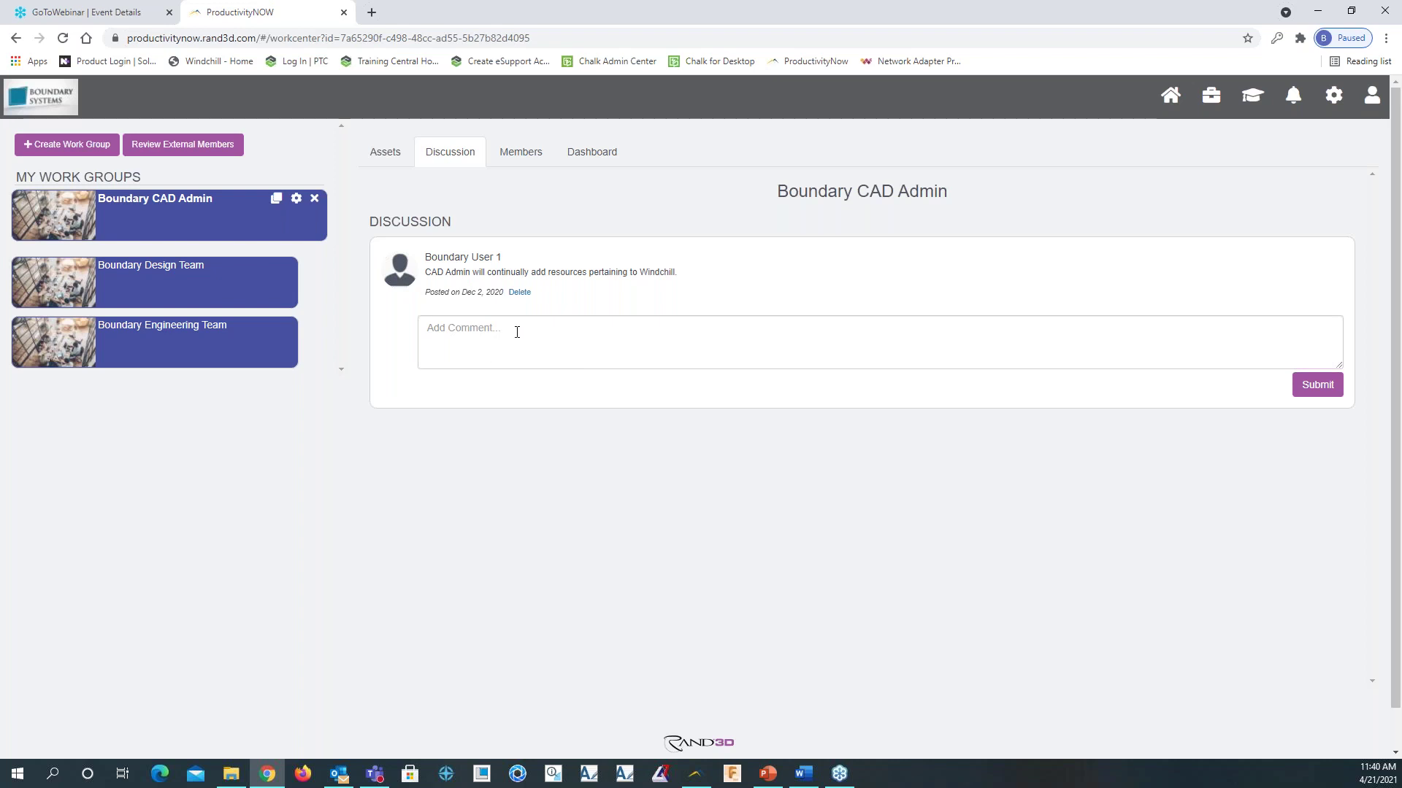
Post a comment requesting advanced modeling in the Boundary Design Team discussion, then show its members
{"action": "left_click", "coordinate": [242, 287]}
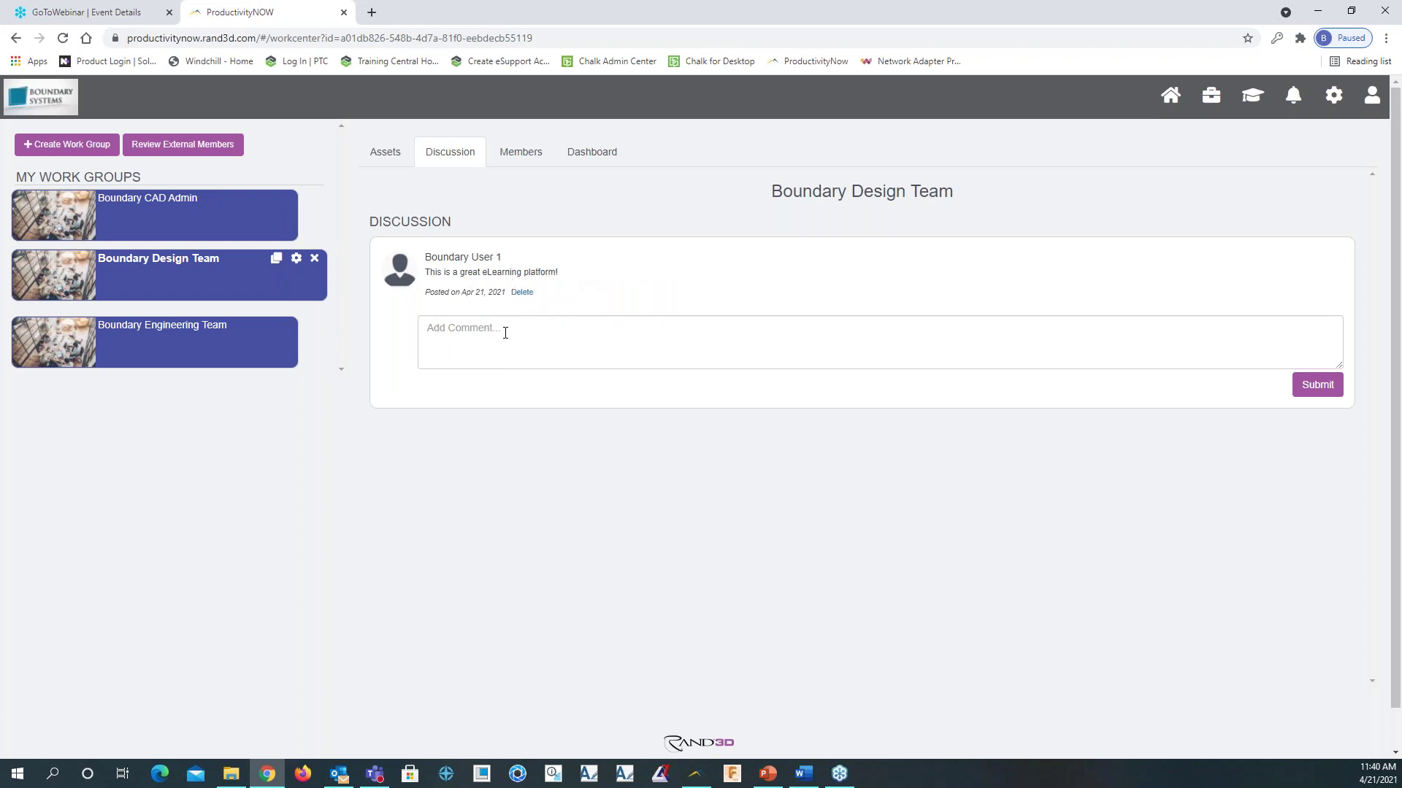
{"action": "type", "text": "you"}
{"action": "type", "text": "ase assign me advanced modeling"}
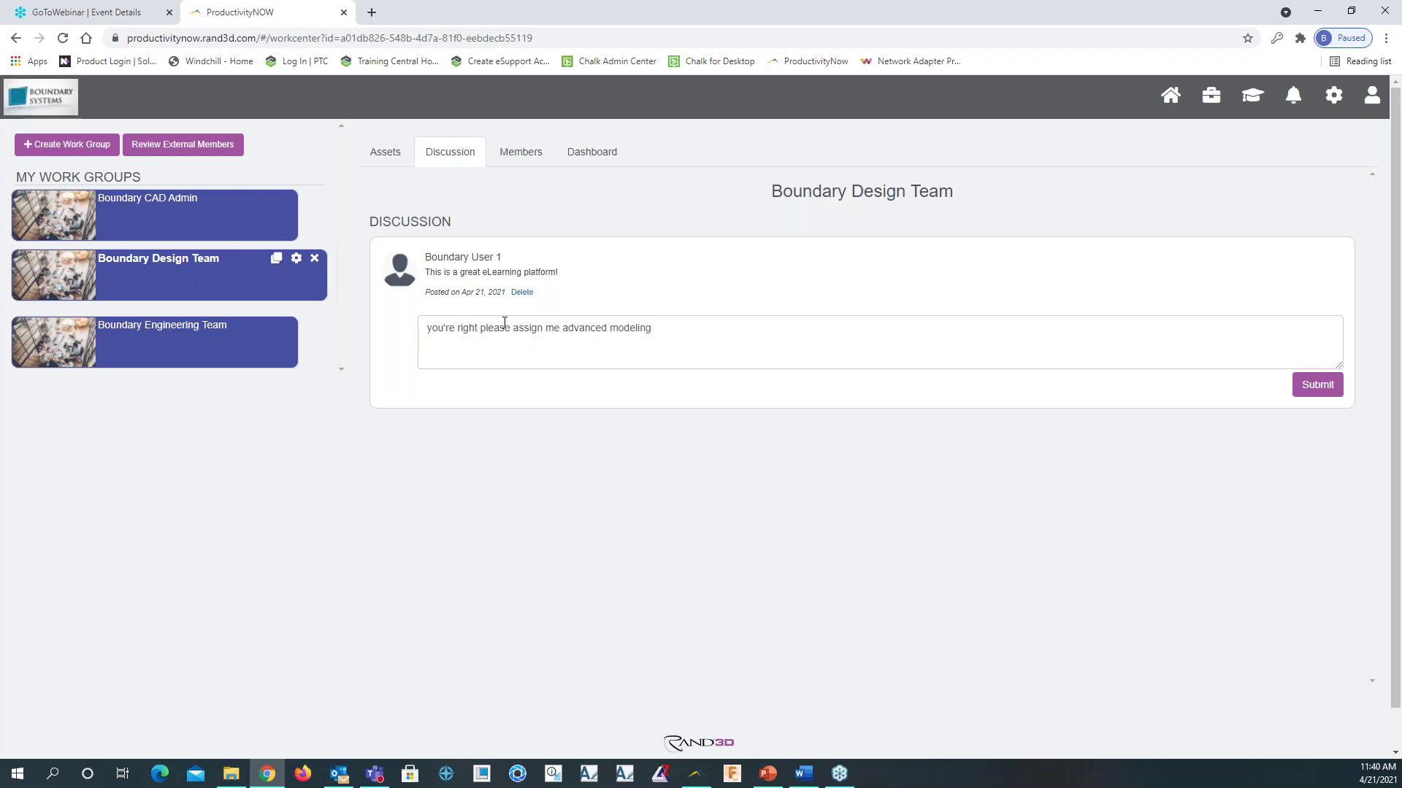
{"action": "left_click", "coordinate": [1317, 385]}
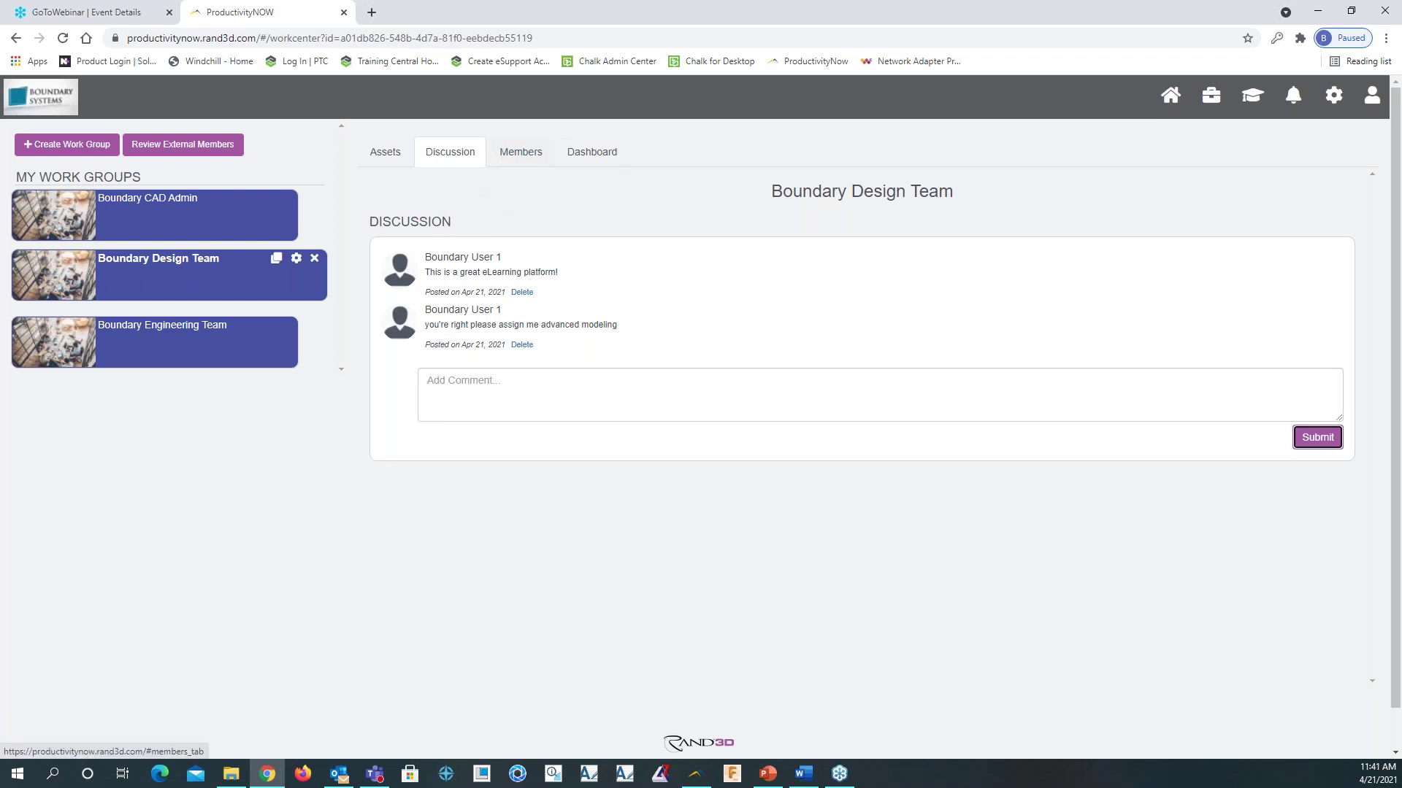
{"action": "left_click", "coordinate": [527, 155]}
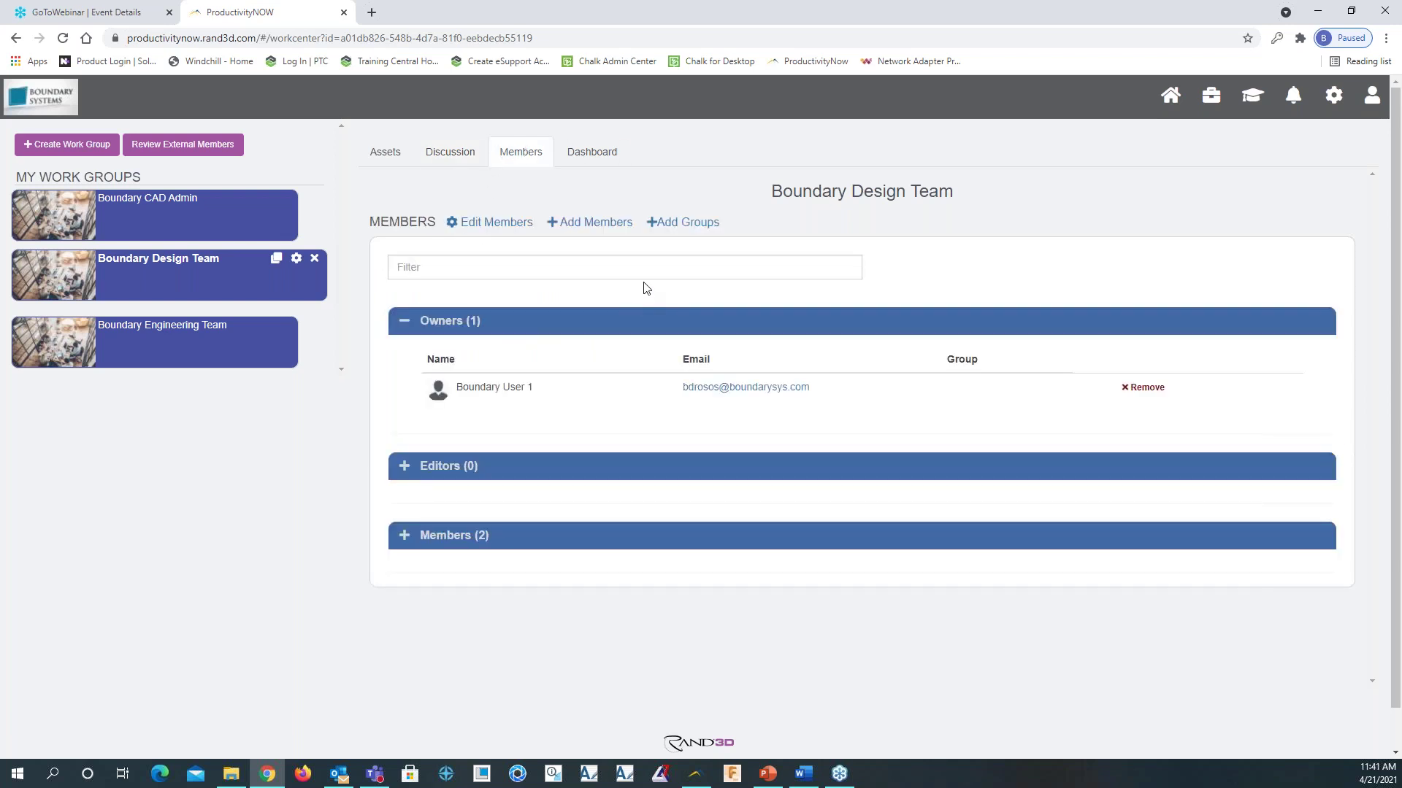
Edit Boundary Design Team members: expand Members (2), keep the first role as Member, close Add Members
{"action": "left_click", "coordinate": [494, 225]}
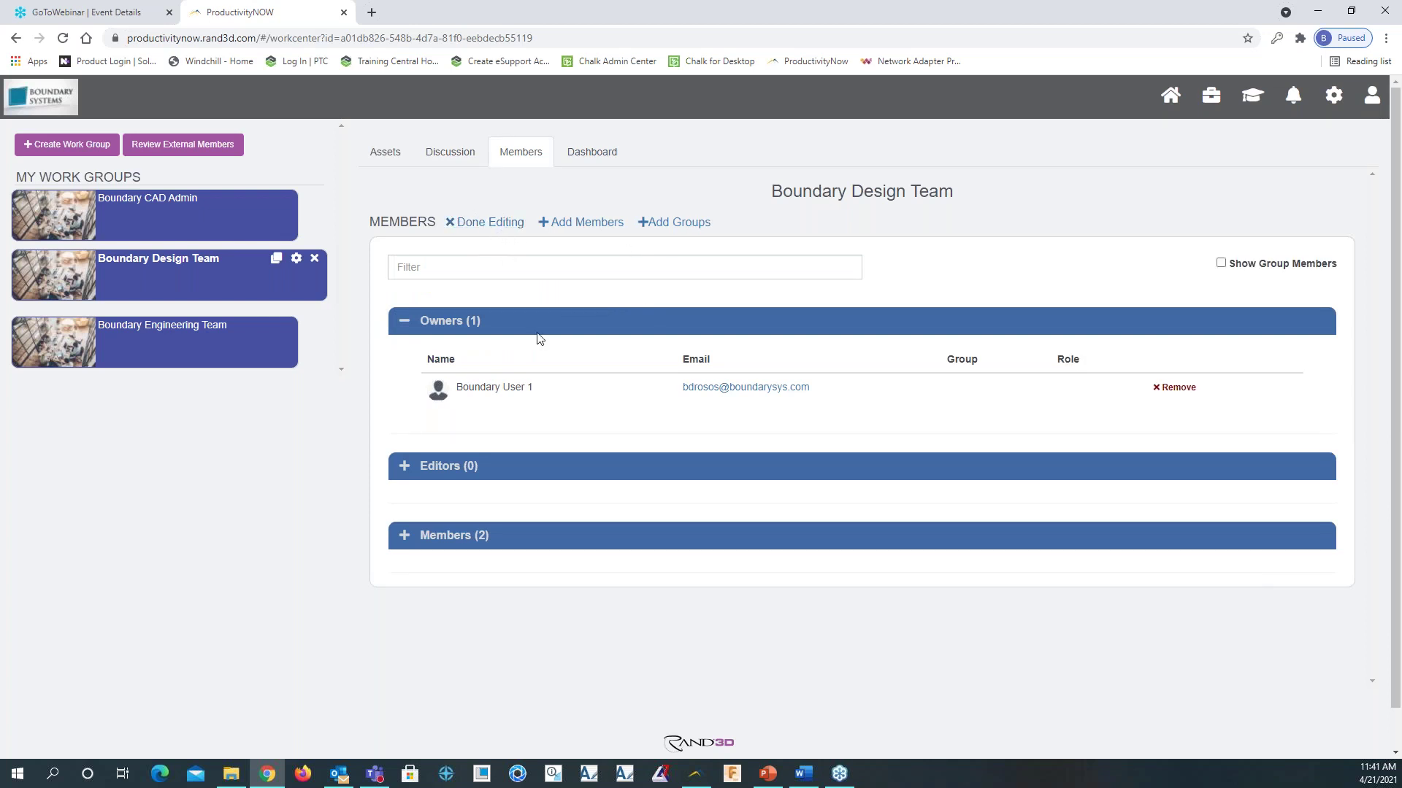
{"action": "left_click", "coordinate": [403, 537]}
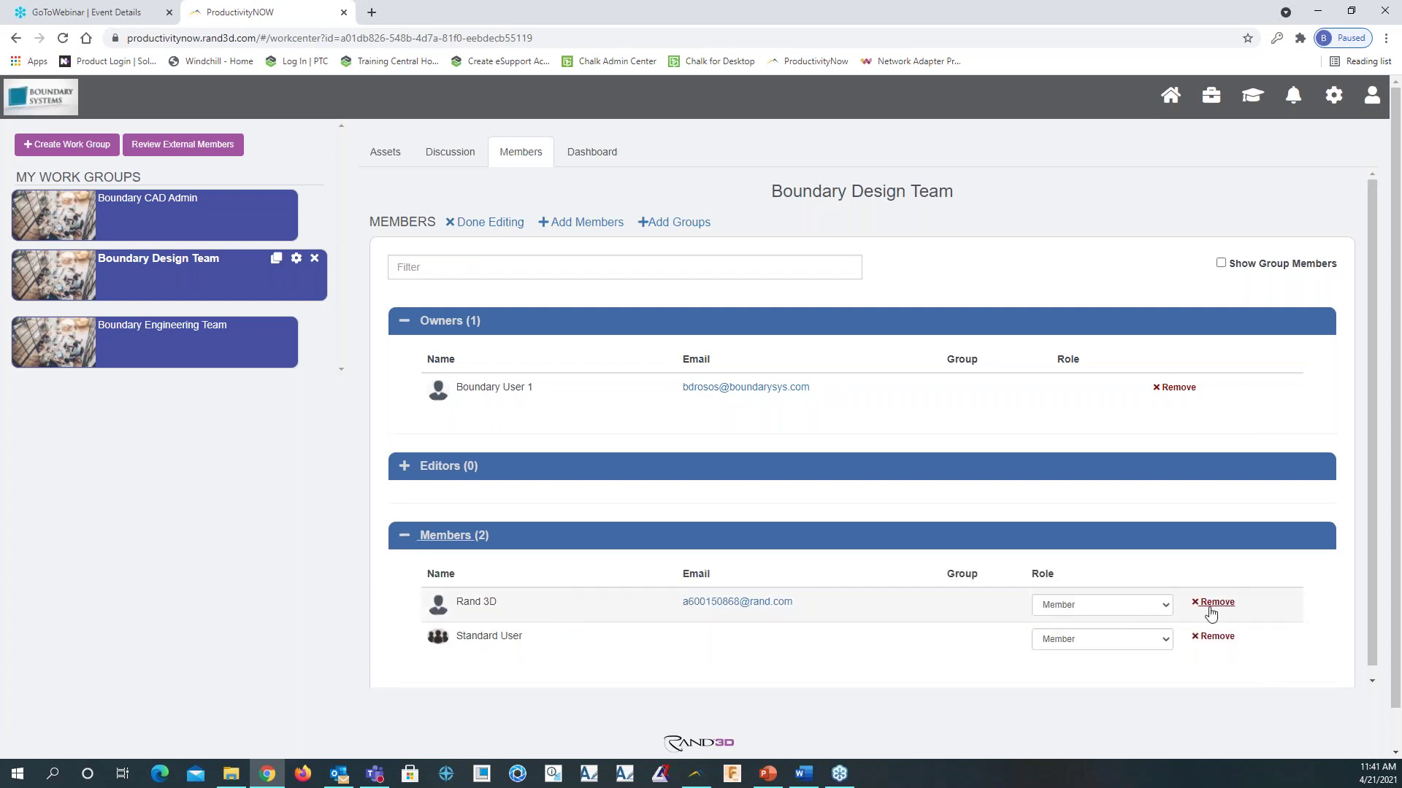
{"action": "left_click", "coordinate": [1165, 605]}
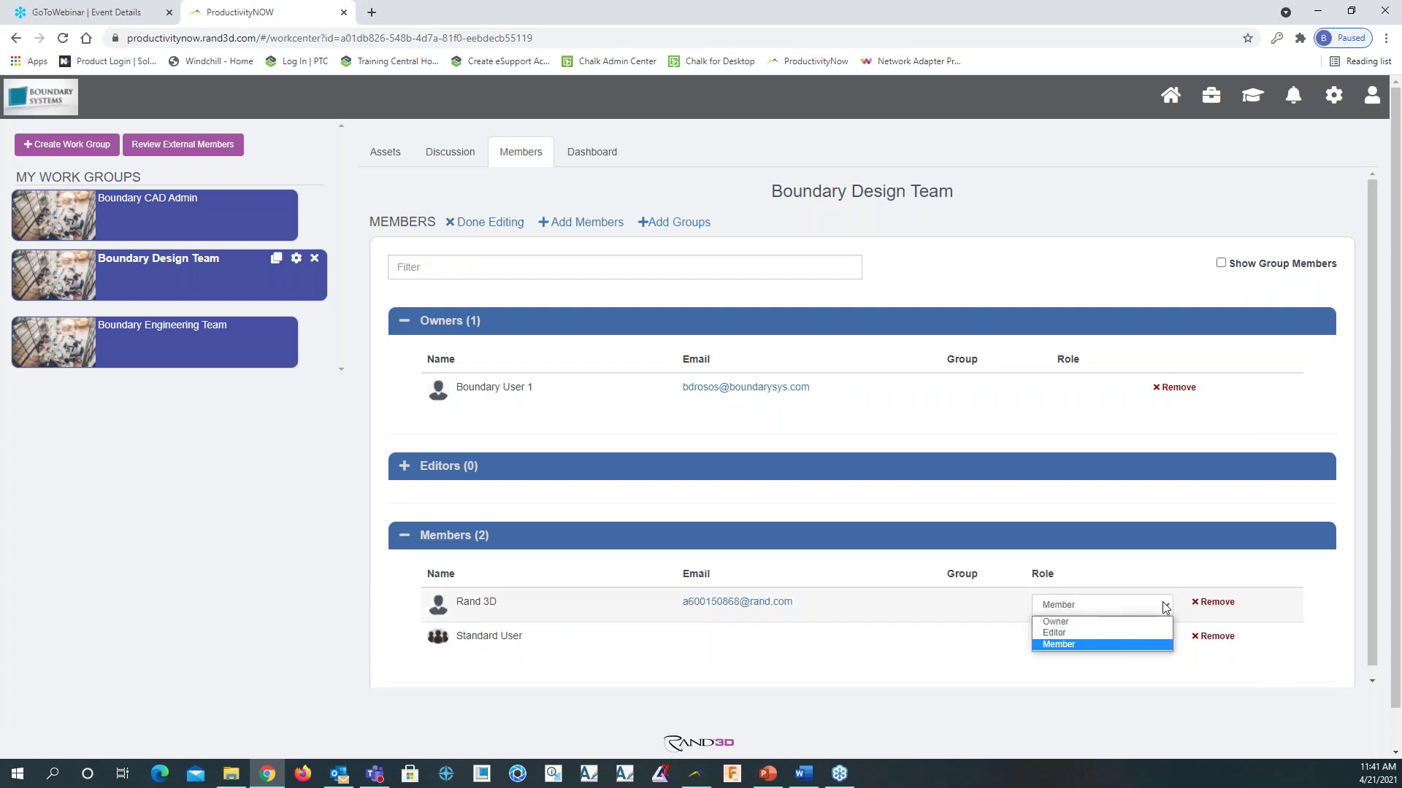
{"action": "left_click", "coordinate": [1163, 562]}
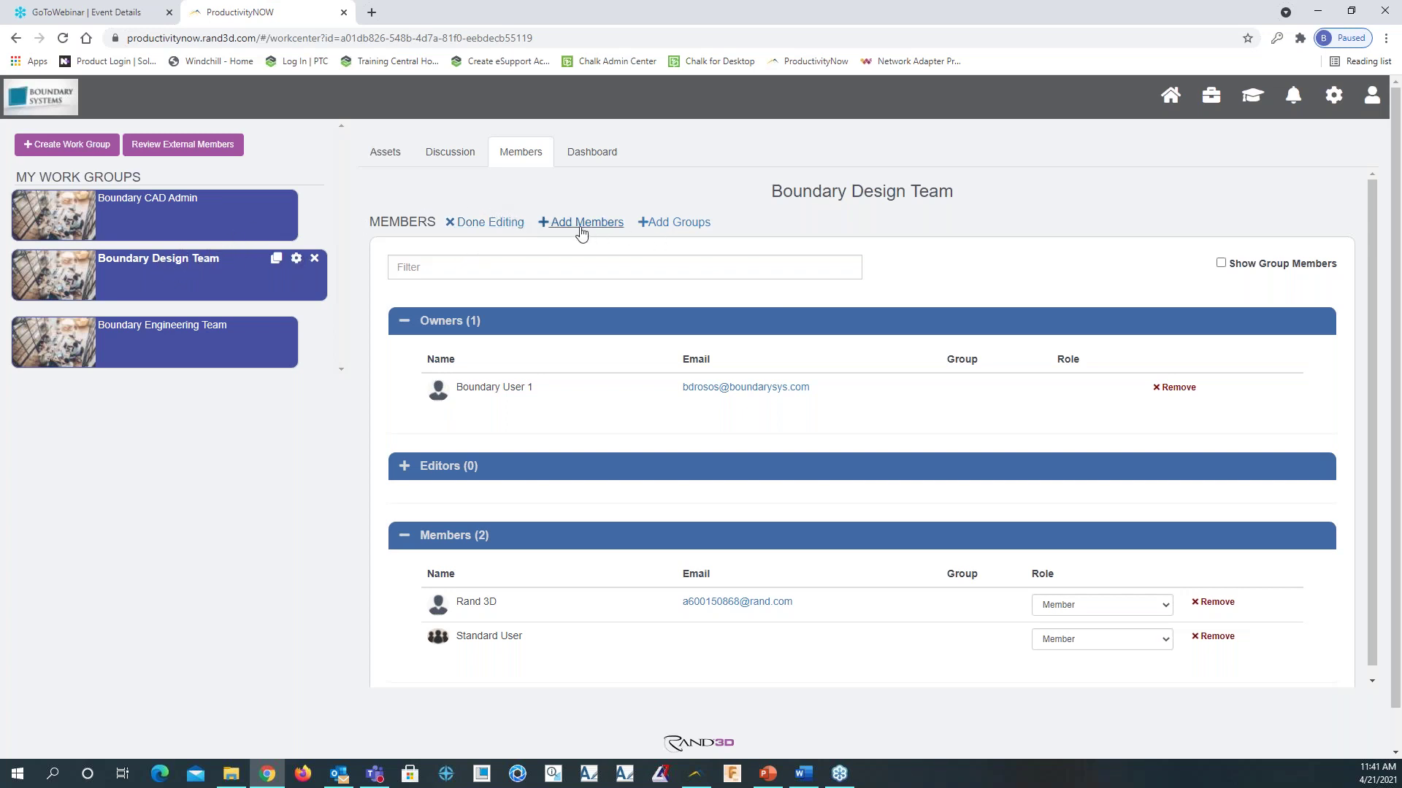
{"action": "left_click", "coordinate": [544, 223]}
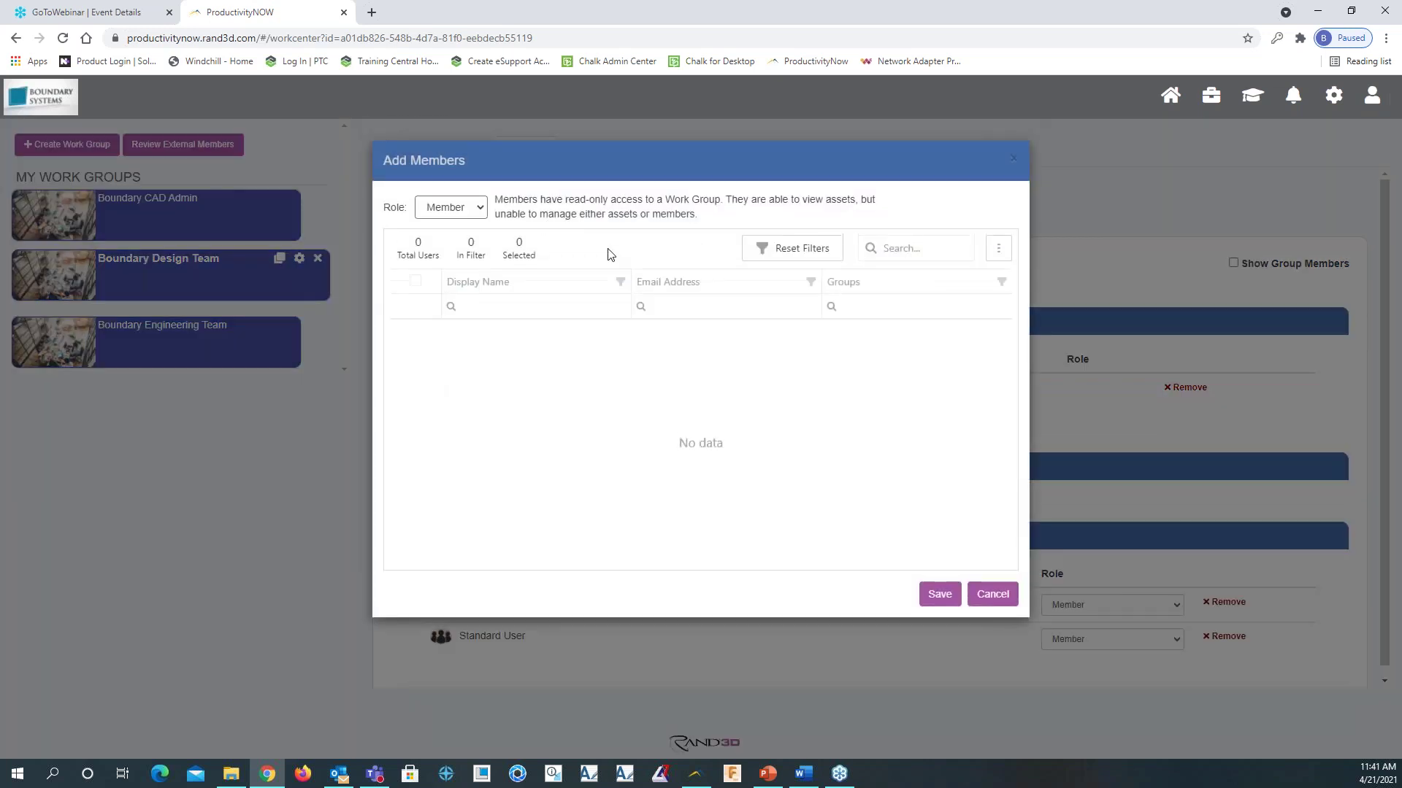
{"action": "left_click", "coordinate": [1013, 160]}
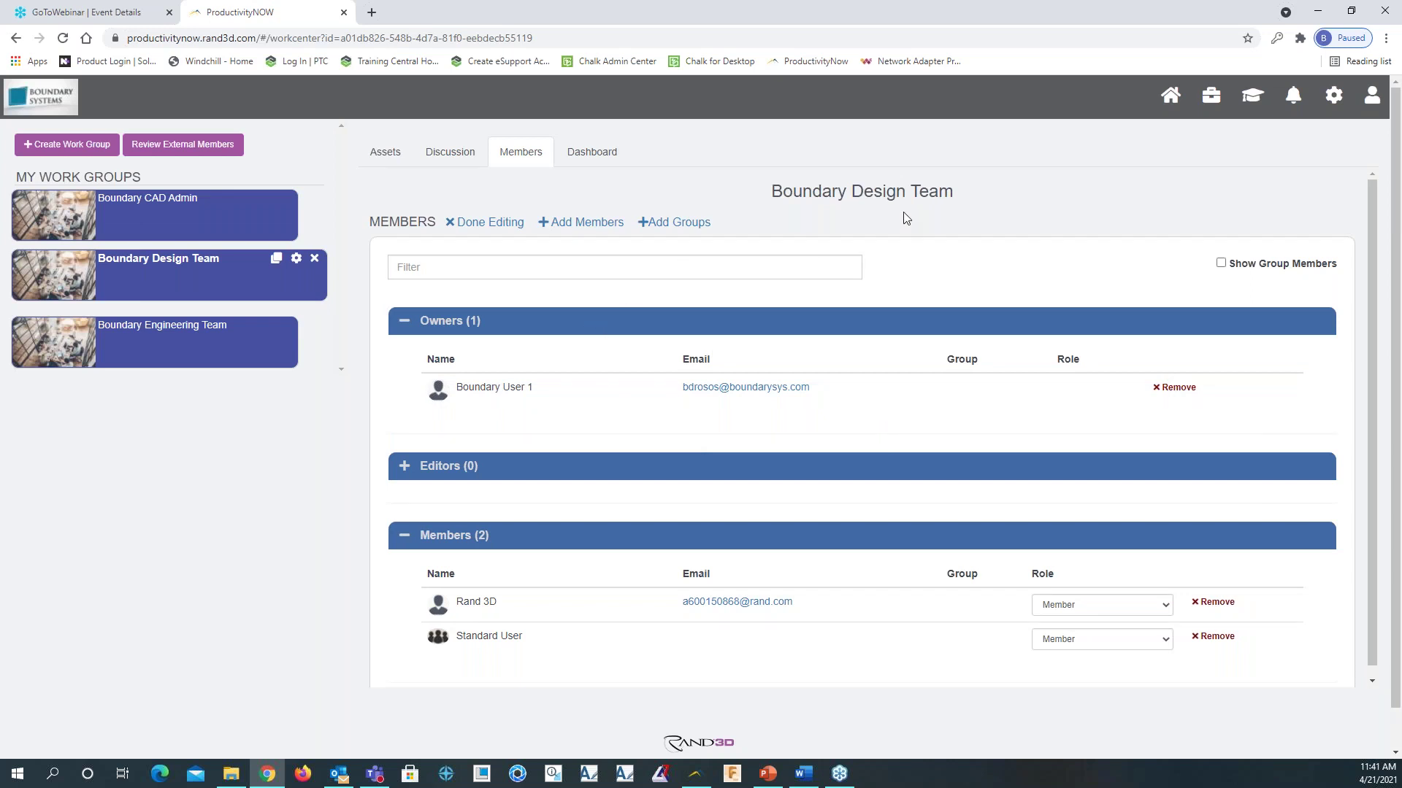
Switch to the ProductivityNOW Management Utility window and move it into view
{"action": "key", "text": "alt+Tab"}
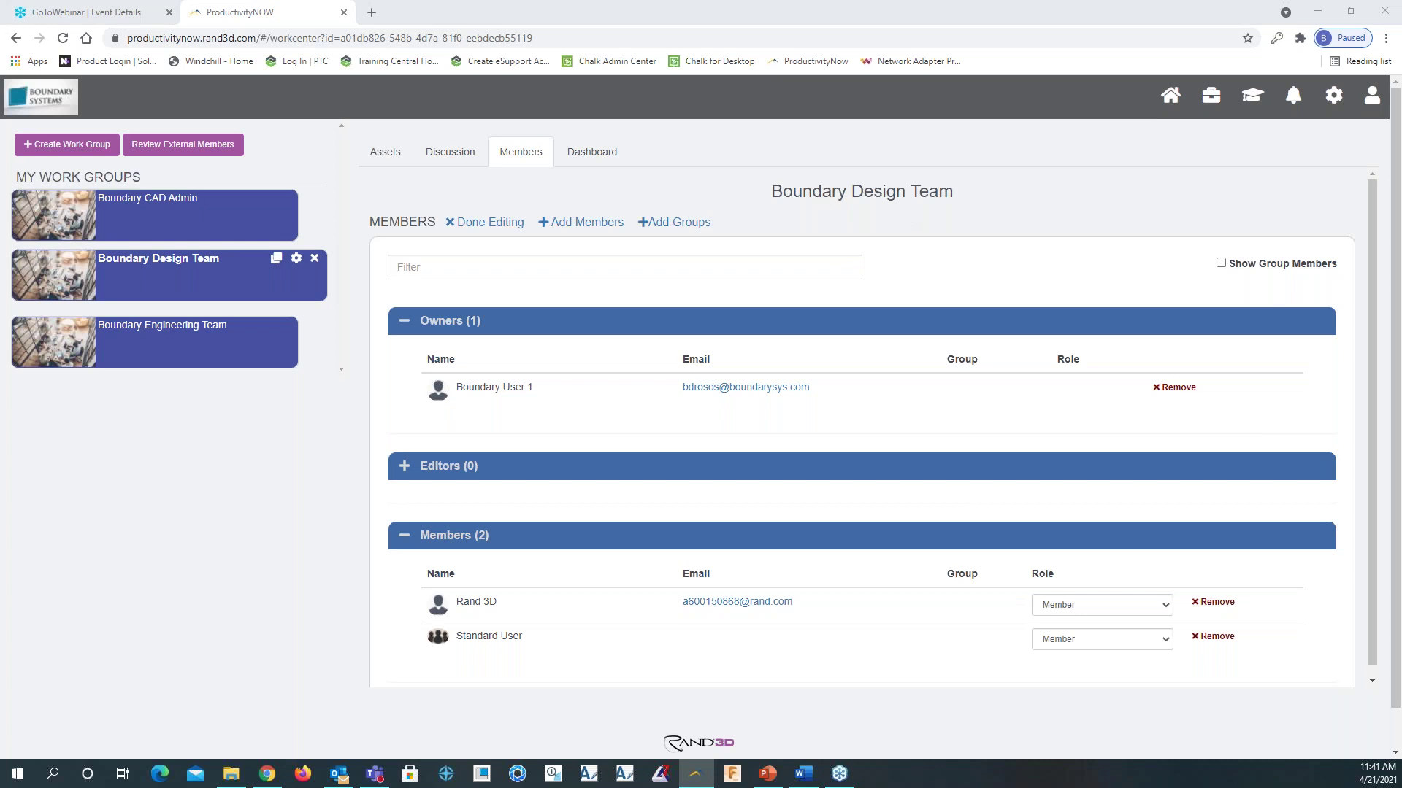
{"action": "left_click_drag", "start_coordinate": [829, 322], "coordinate": [811, 213]}
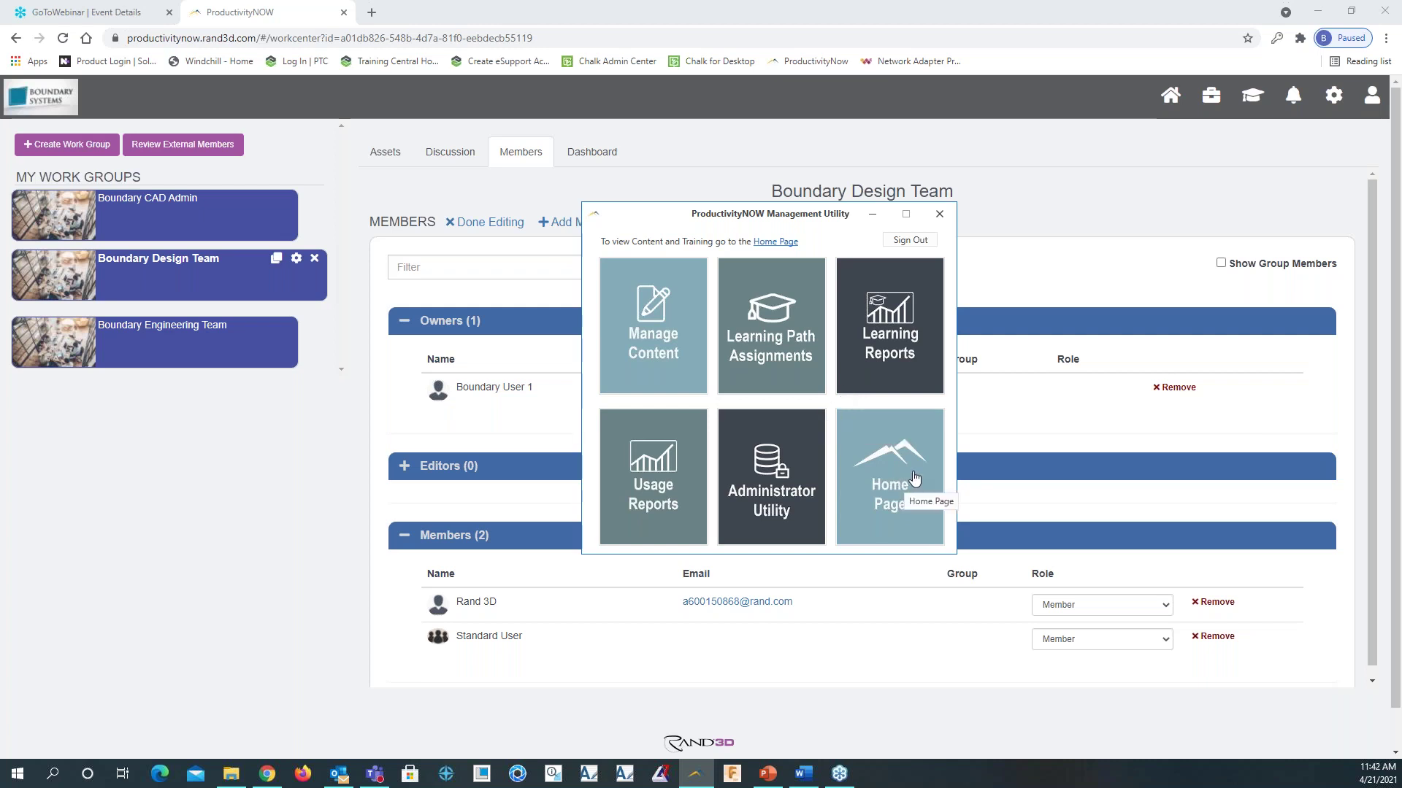
Launch the Administrator Utility from the Management Utility window
{"action": "left_click", "coordinate": [776, 491]}
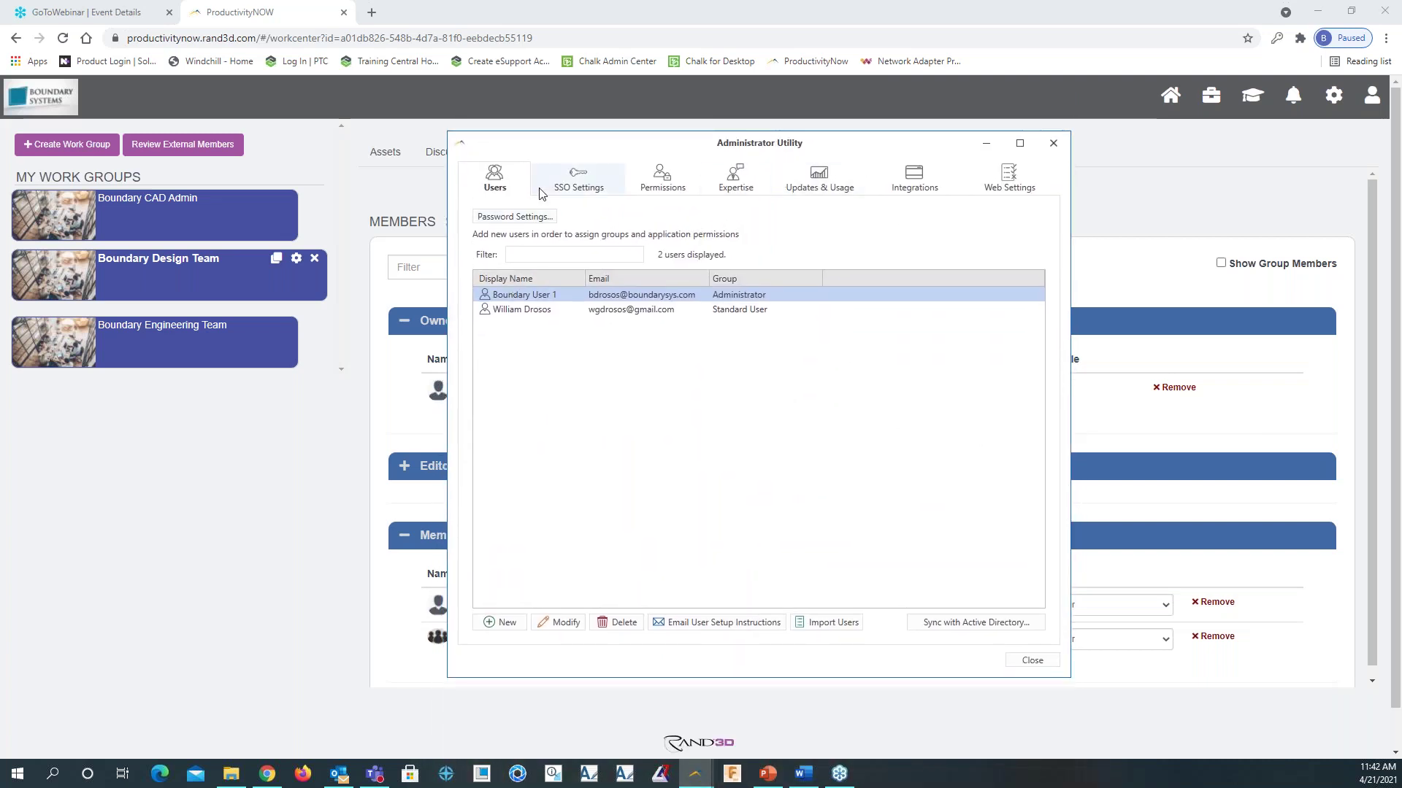
Review the SSO Settings and Permissions tabs, then start a New User from the Users list
{"action": "left_click", "coordinate": [576, 191]}
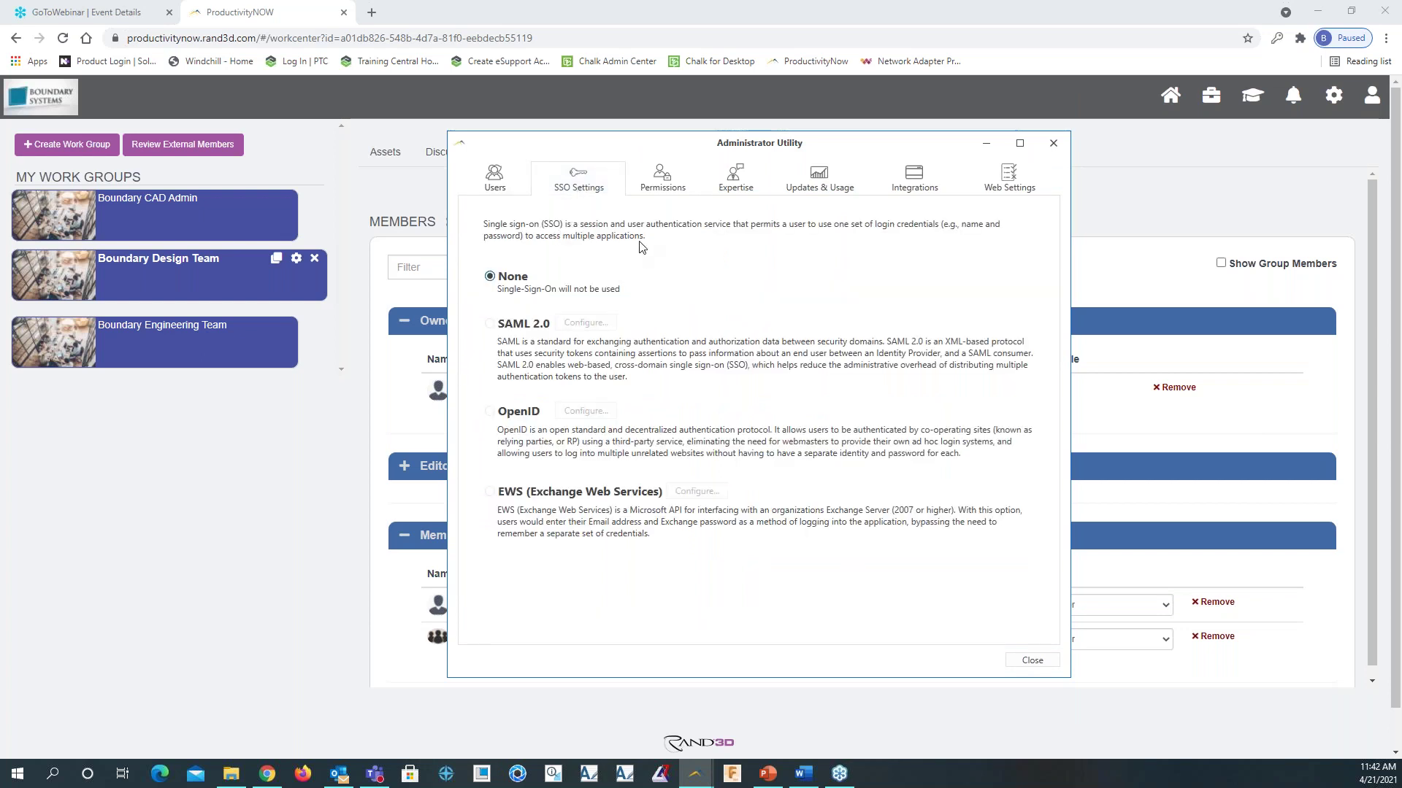
{"action": "left_click", "coordinate": [664, 179]}
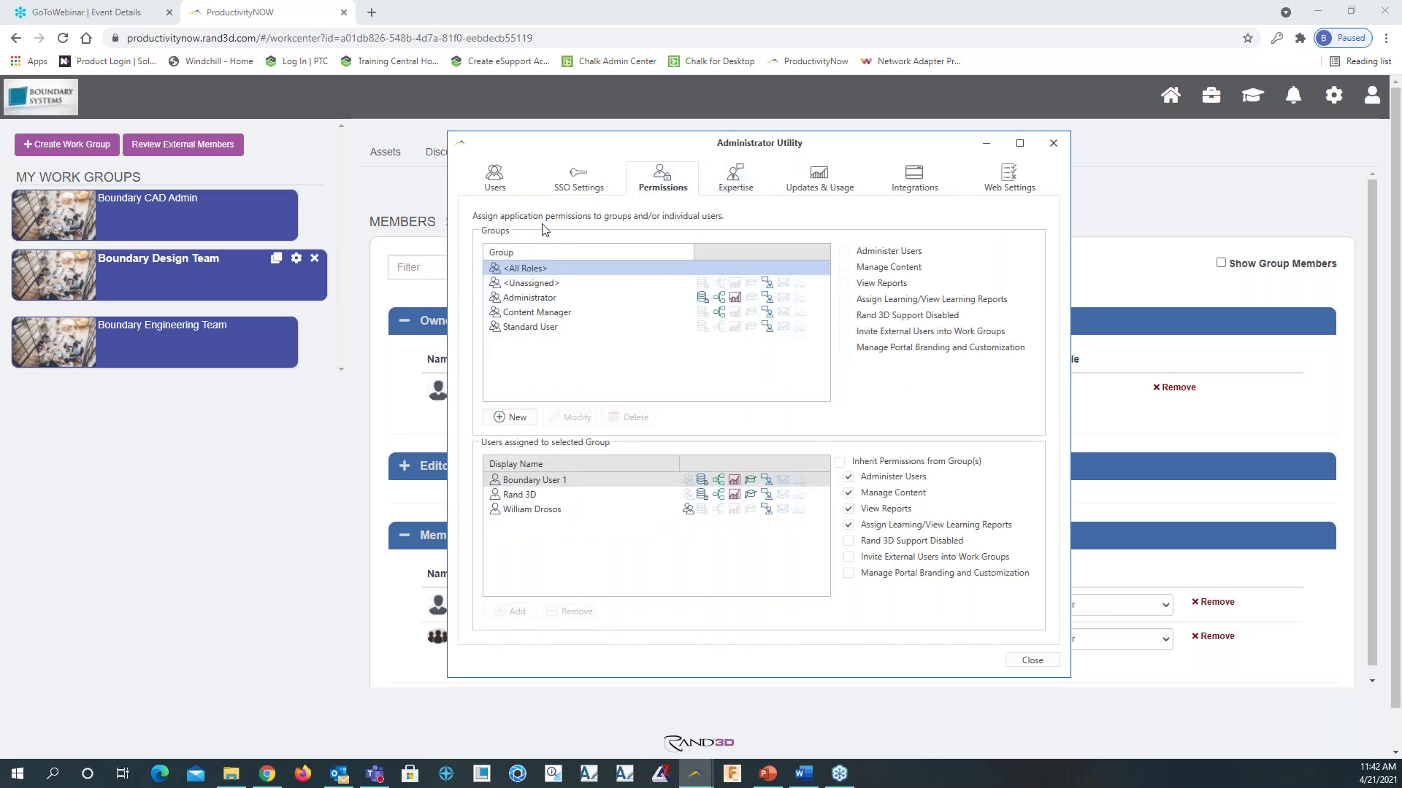
{"action": "left_click", "coordinate": [494, 181]}
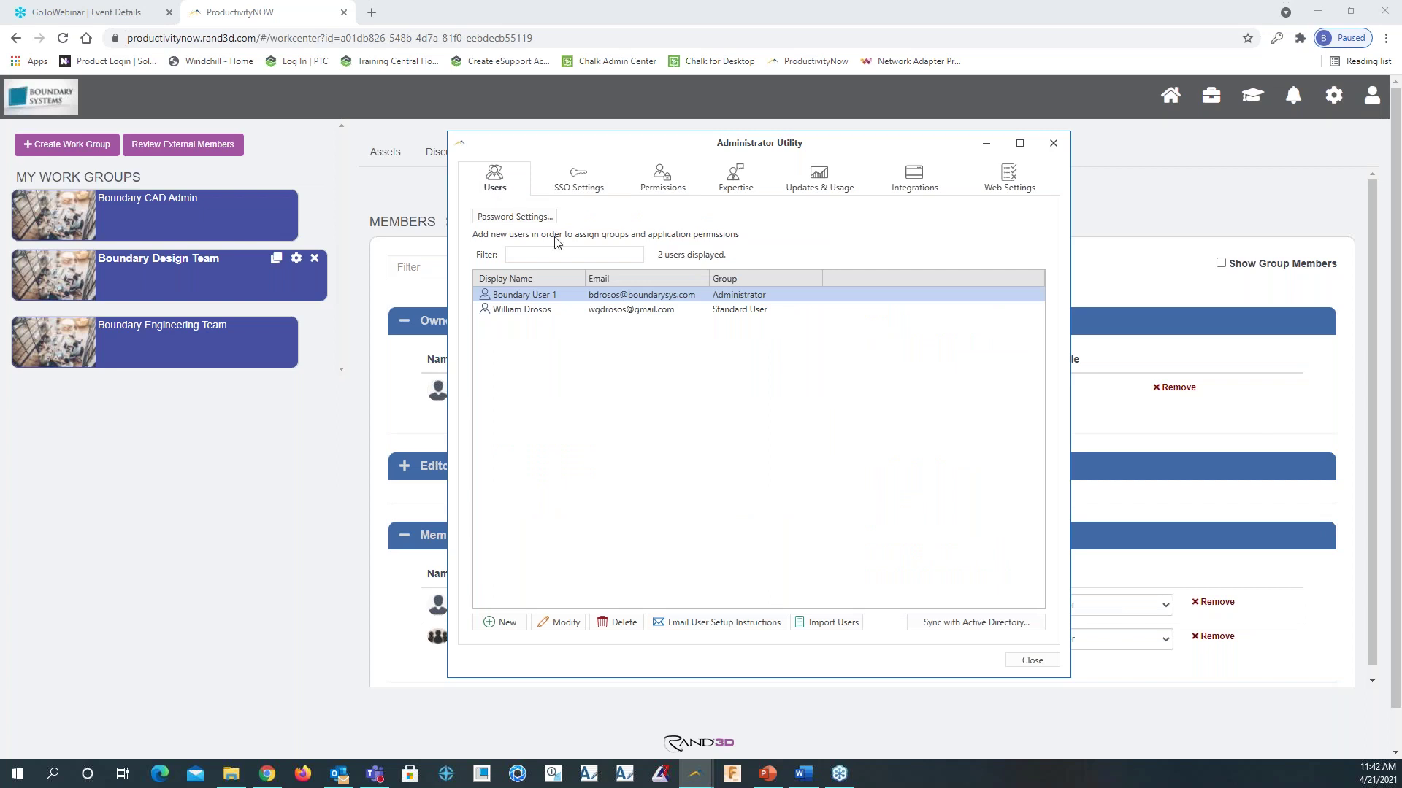
{"action": "left_click", "coordinate": [496, 622]}
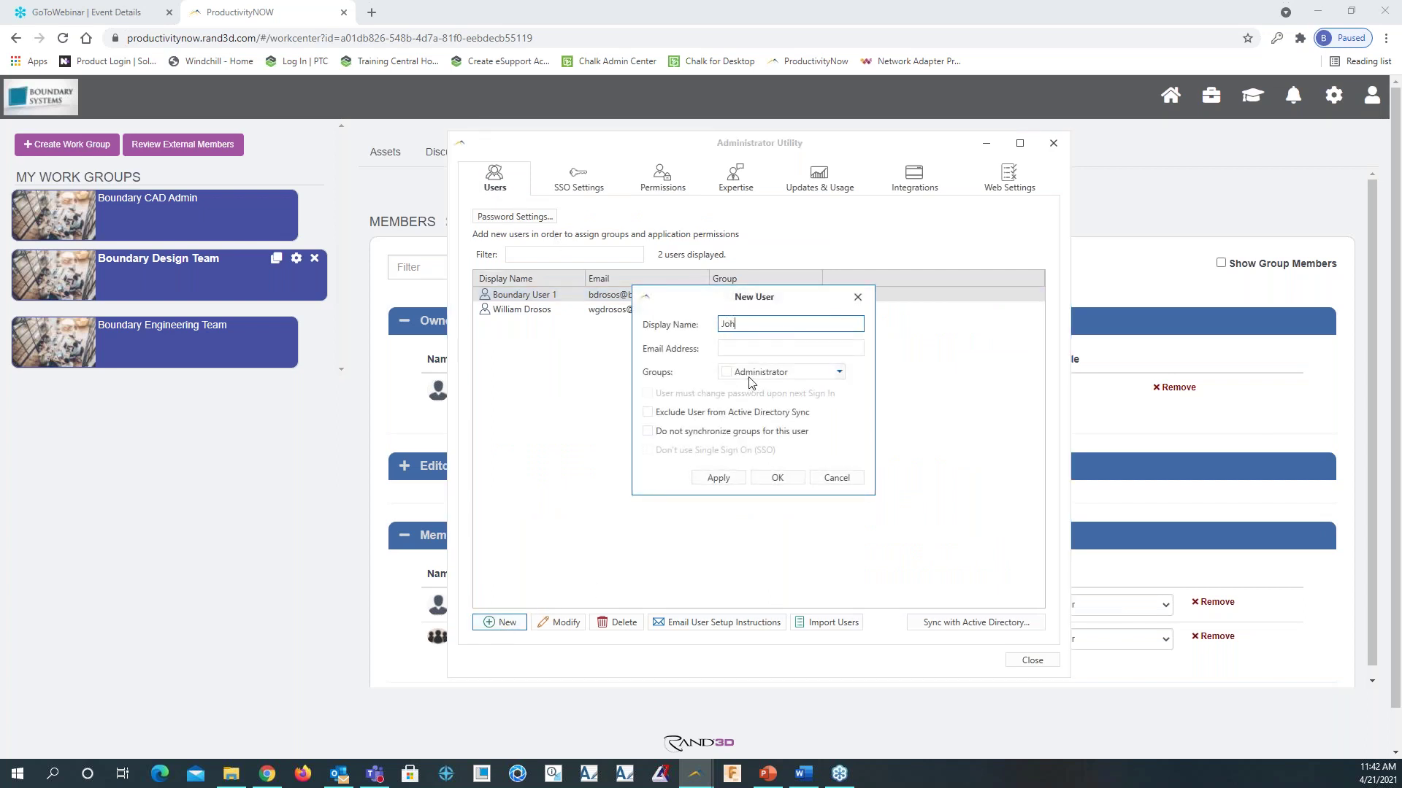
Enter the new user's display name and e-mail, assign the Standard User group, and apply
{"action": "type", "text": "John H."}
{"action": "left_click", "coordinate": [742, 353]}
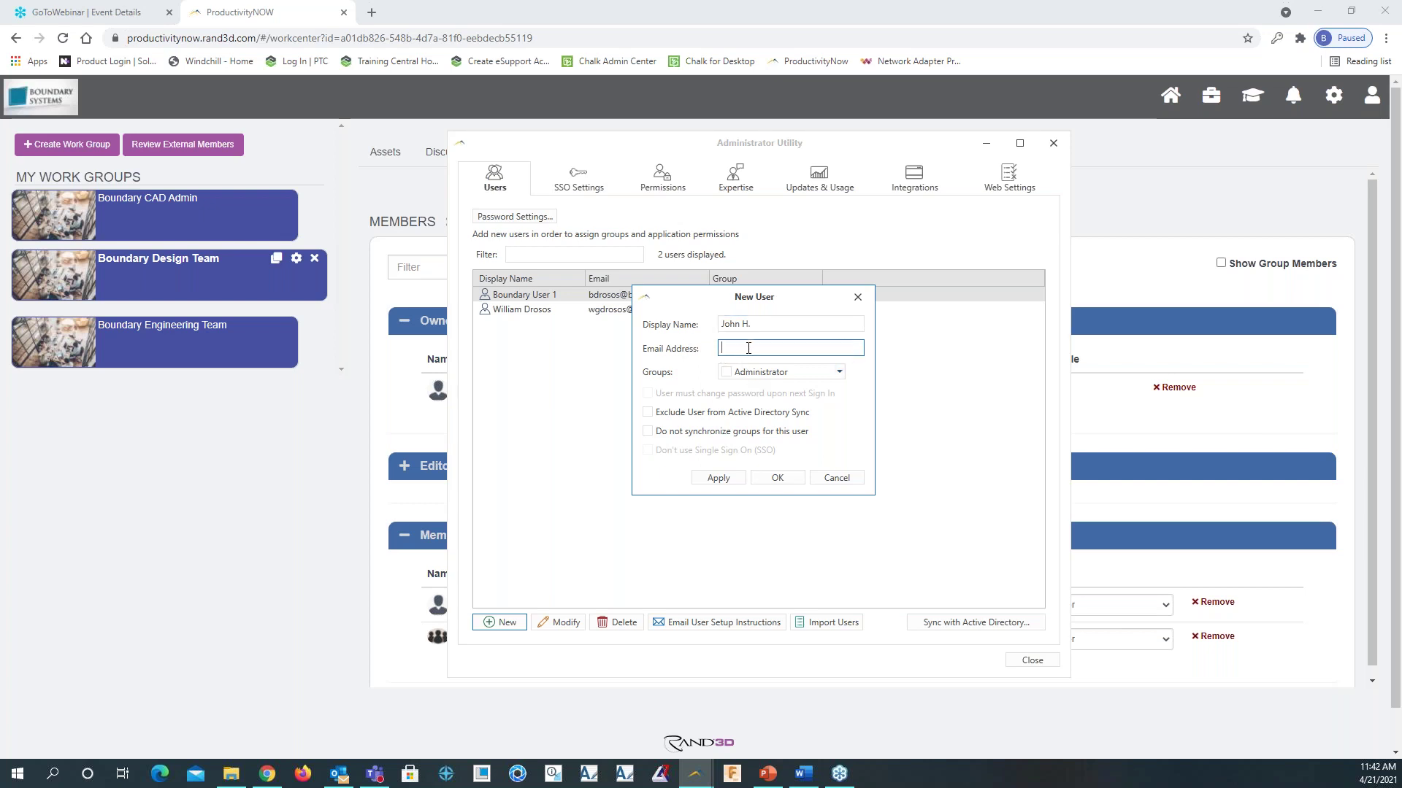
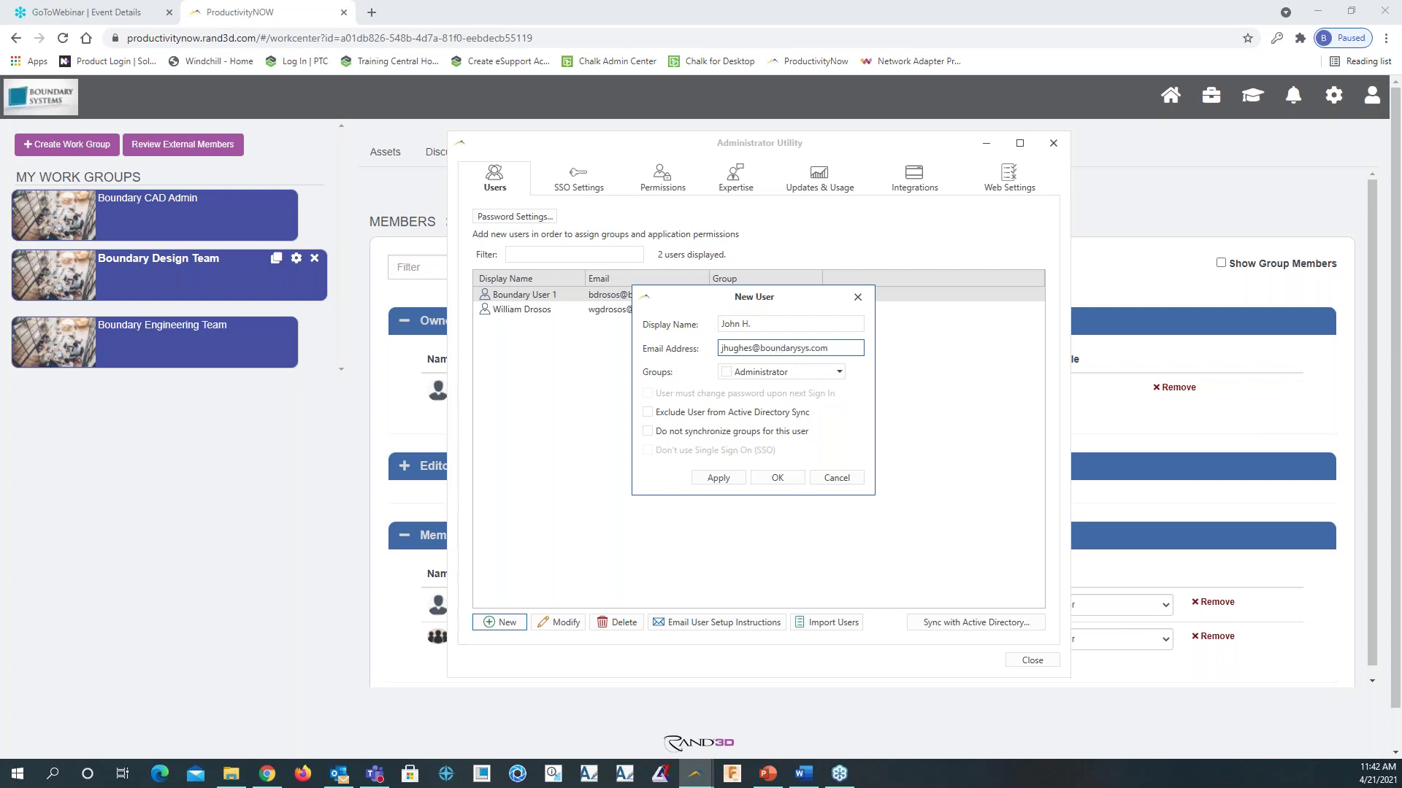
{"action": "left_click", "coordinate": [839, 373]}
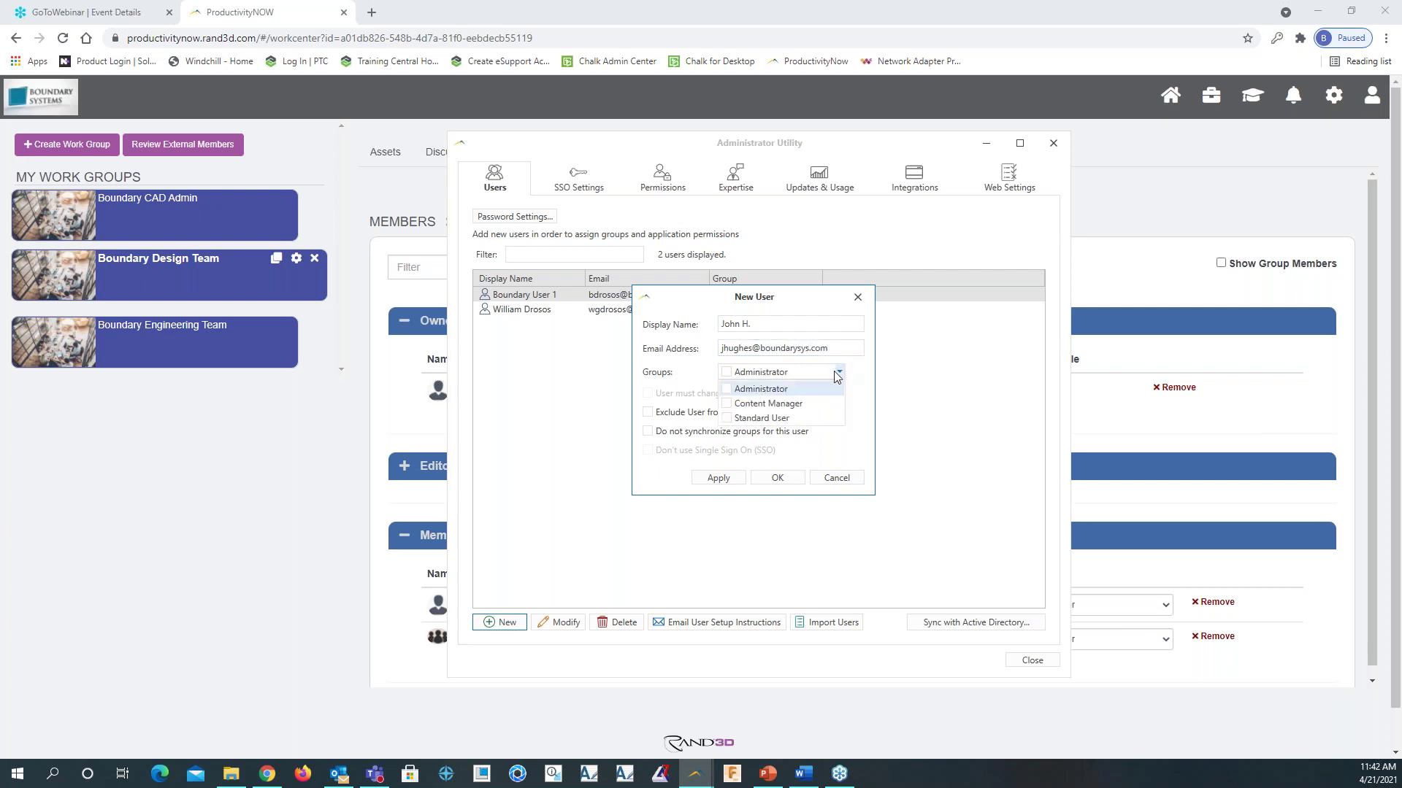
{"action": "left_click", "coordinate": [696, 379]}
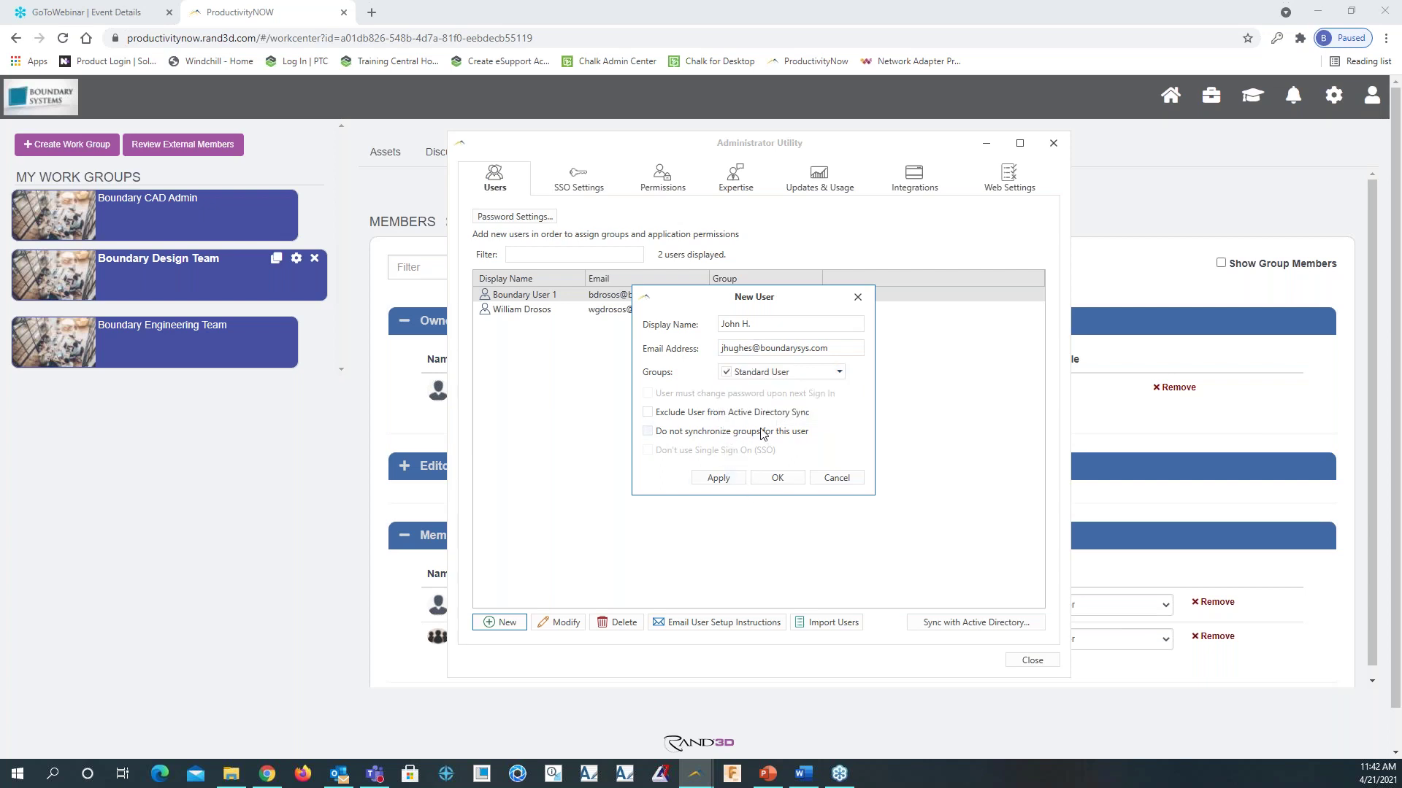
{"action": "left_click", "coordinate": [718, 479]}
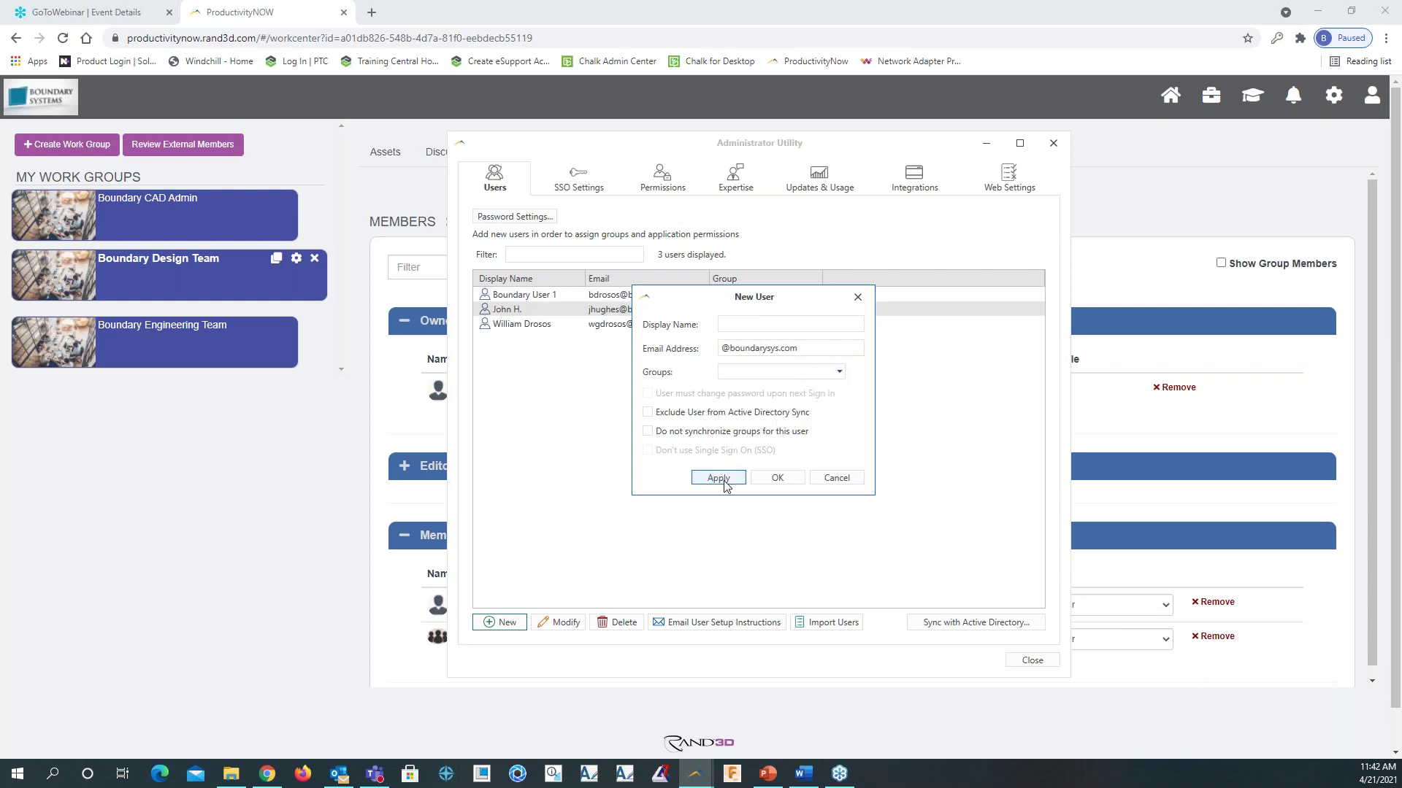
Dismiss the blank display name error and cancel the empty New User form
{"action": "left_click", "coordinate": [781, 479]}
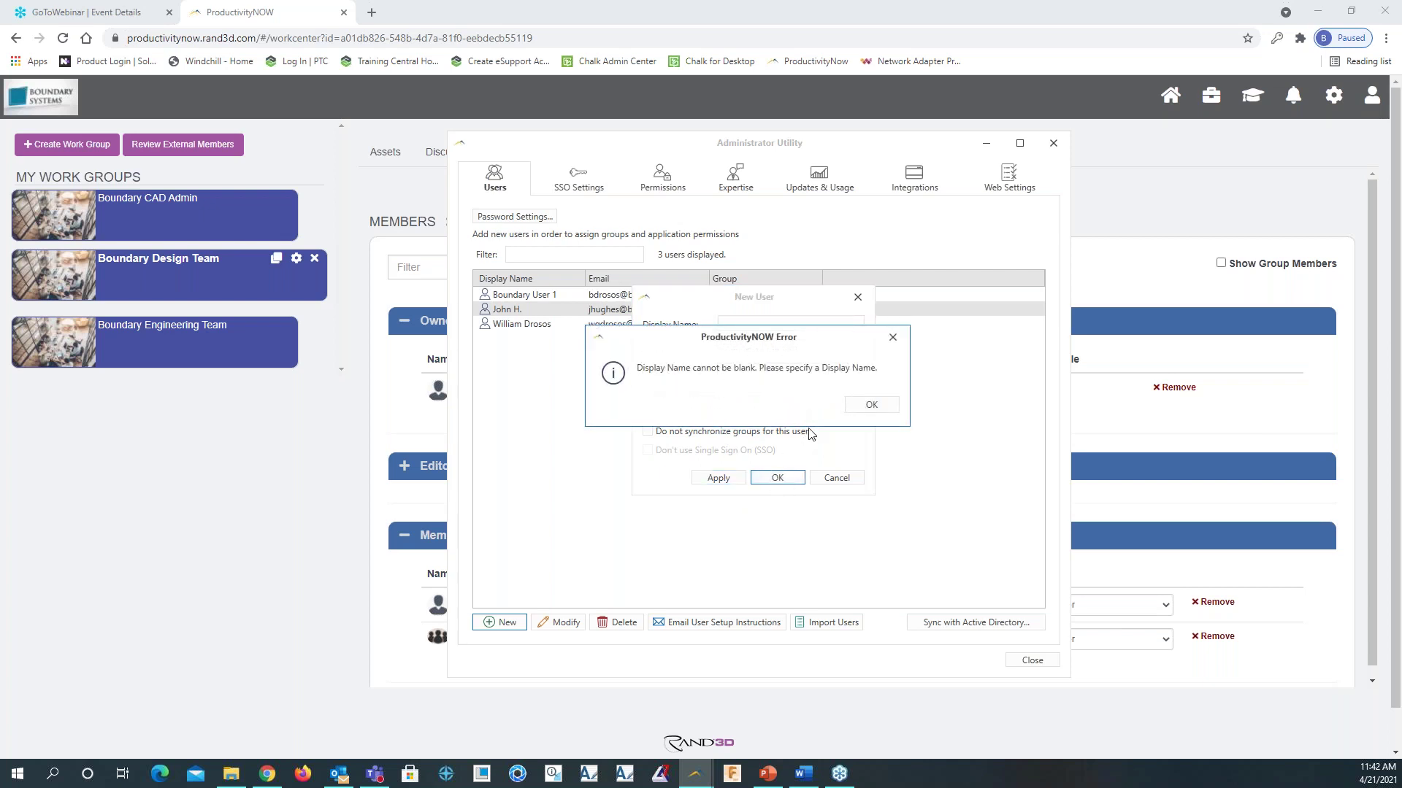
{"action": "left_click", "coordinate": [872, 404]}
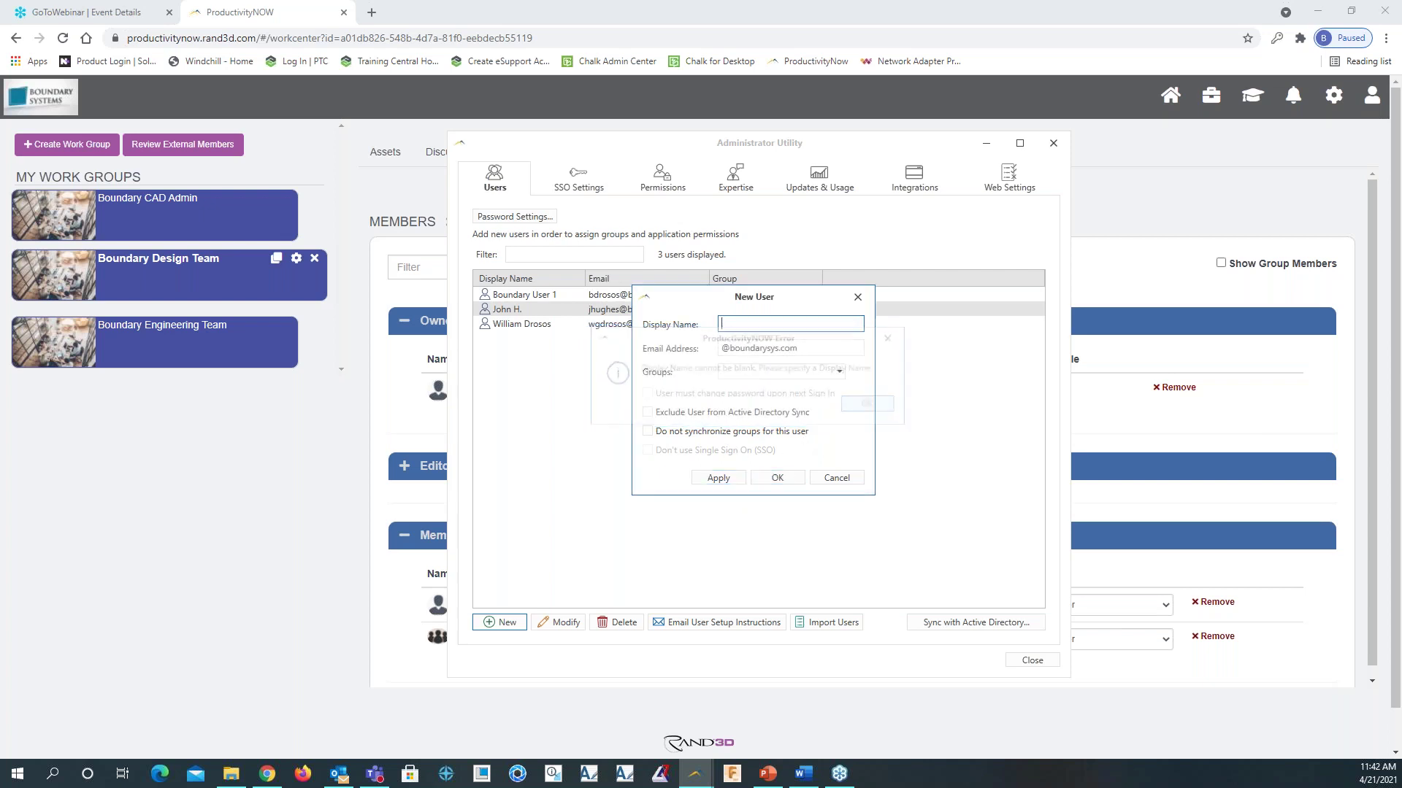
{"action": "left_click", "coordinate": [836, 479]}
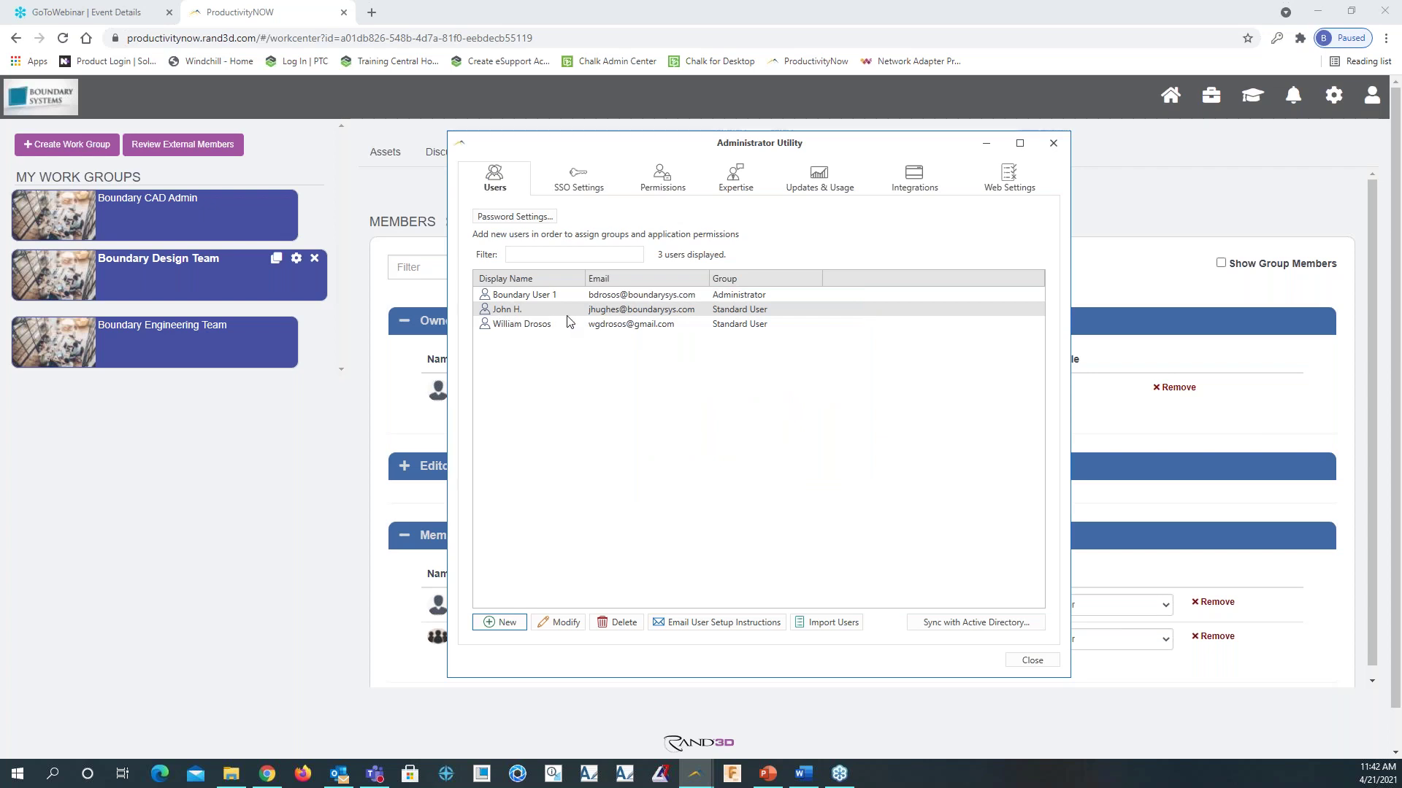
Close the Administrator Utility, reload the Boundary Design Team page and view its member list
{"action": "left_click", "coordinate": [1032, 660]}
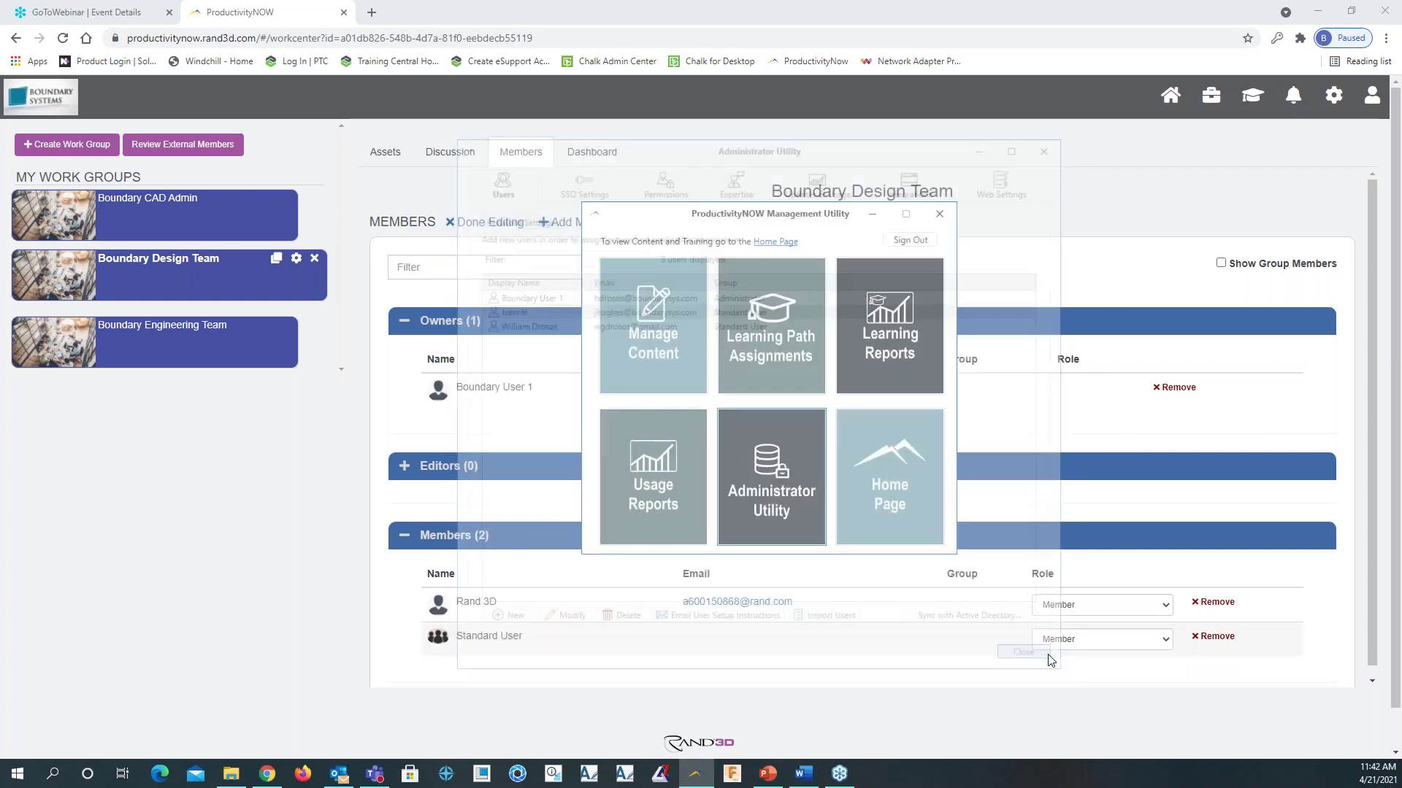
{"action": "left_click", "coordinate": [872, 214]}
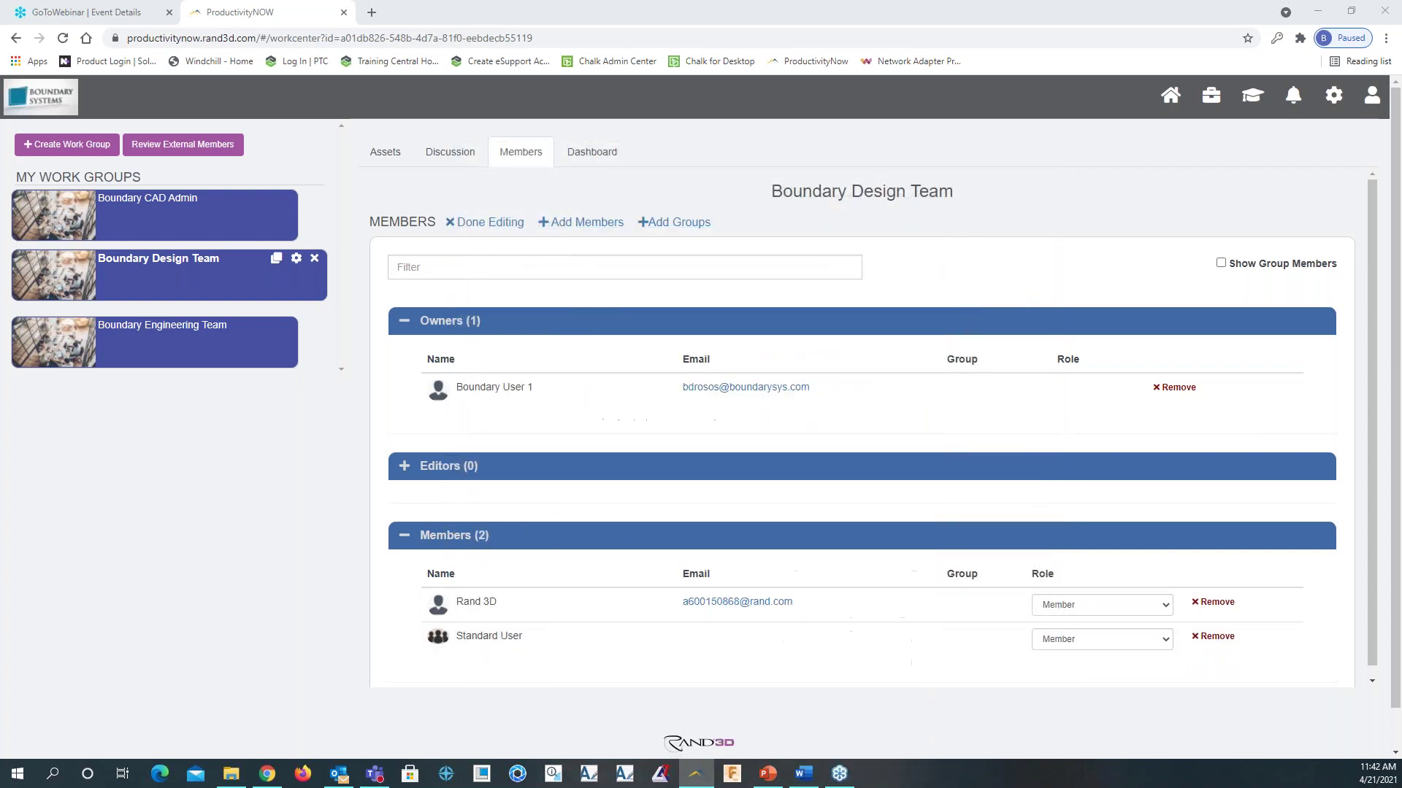
{"action": "left_click", "coordinate": [63, 38]}
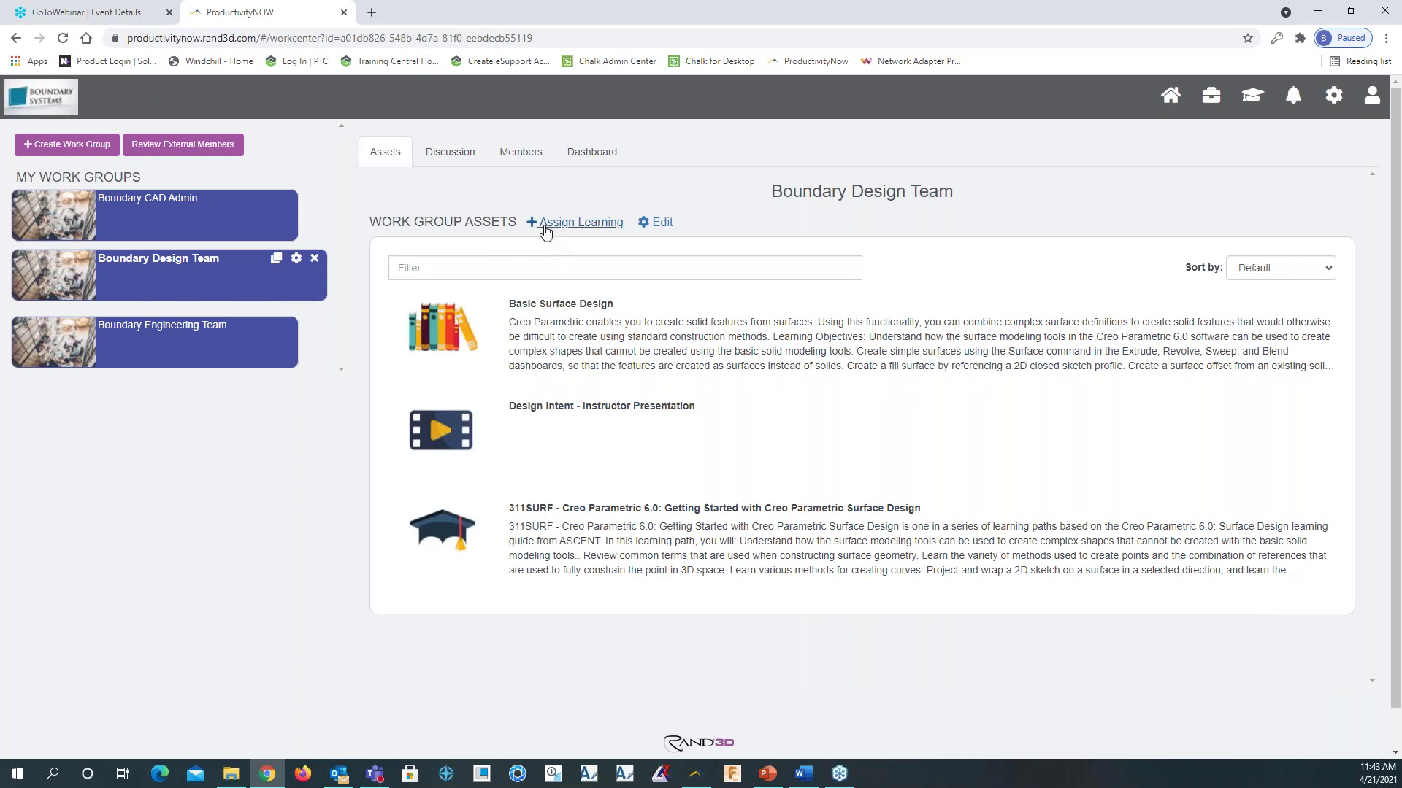
{"action": "left_click", "coordinate": [531, 152]}
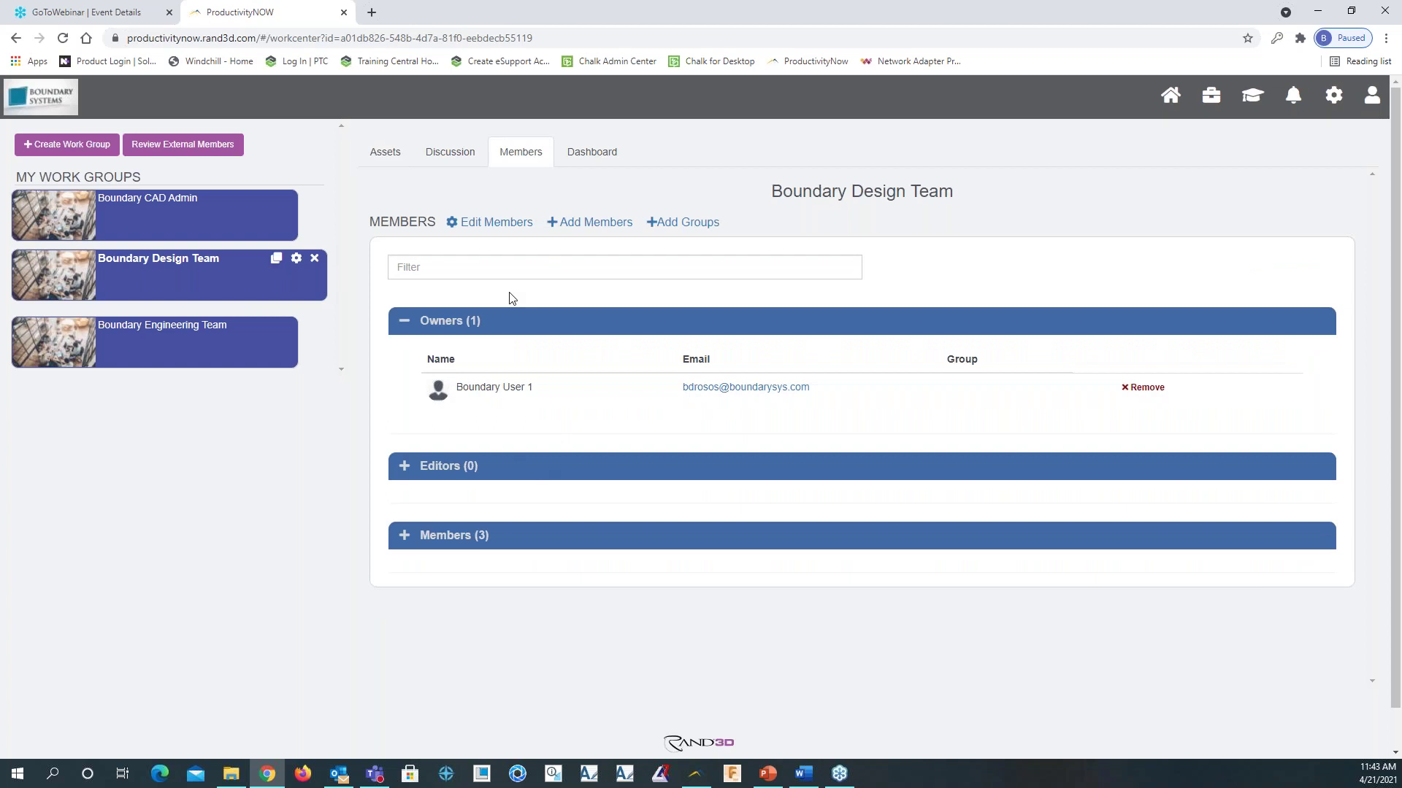
{"action": "left_click", "coordinate": [584, 223]}
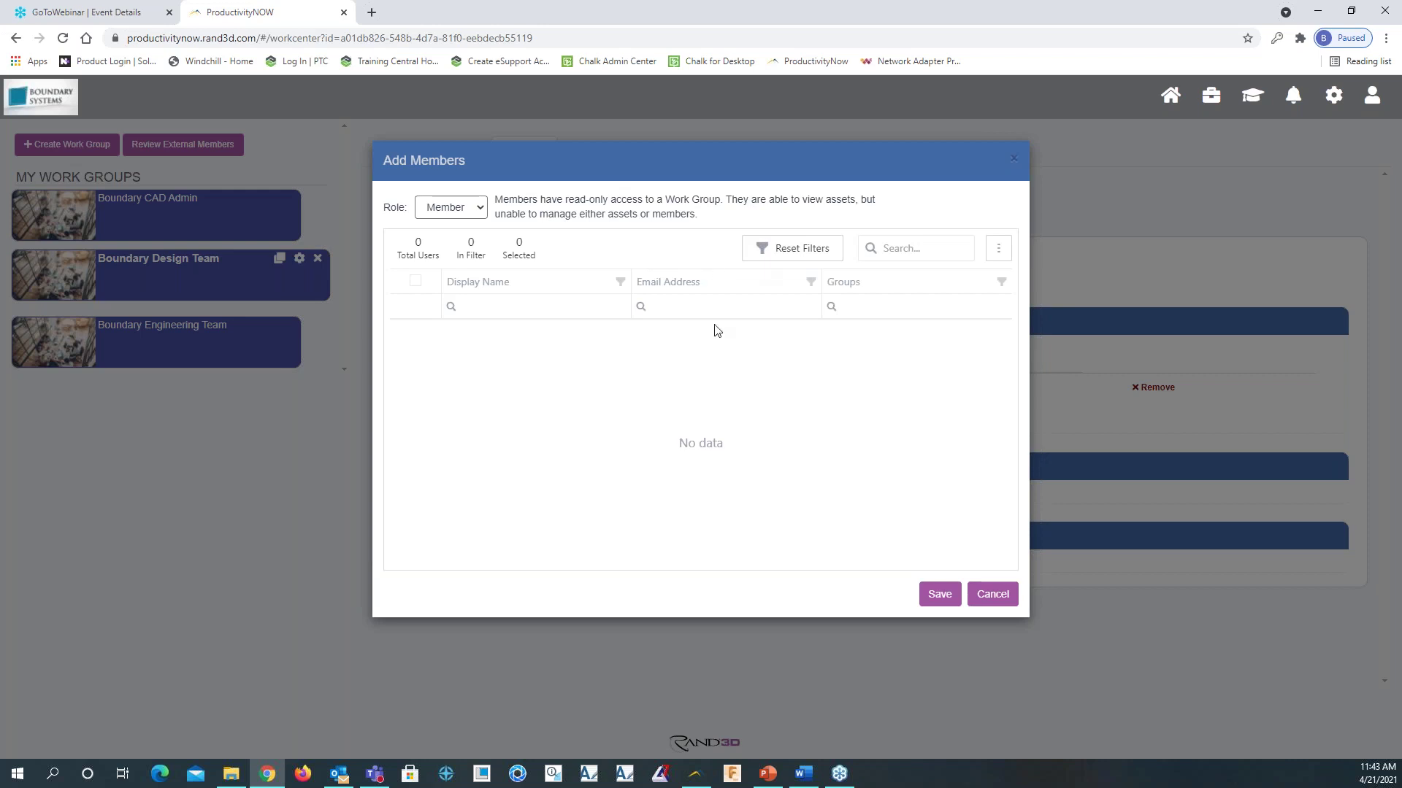
Reload the work group page and open Assign Learning listing the team's 4 users
{"action": "left_click", "coordinate": [1016, 162]}
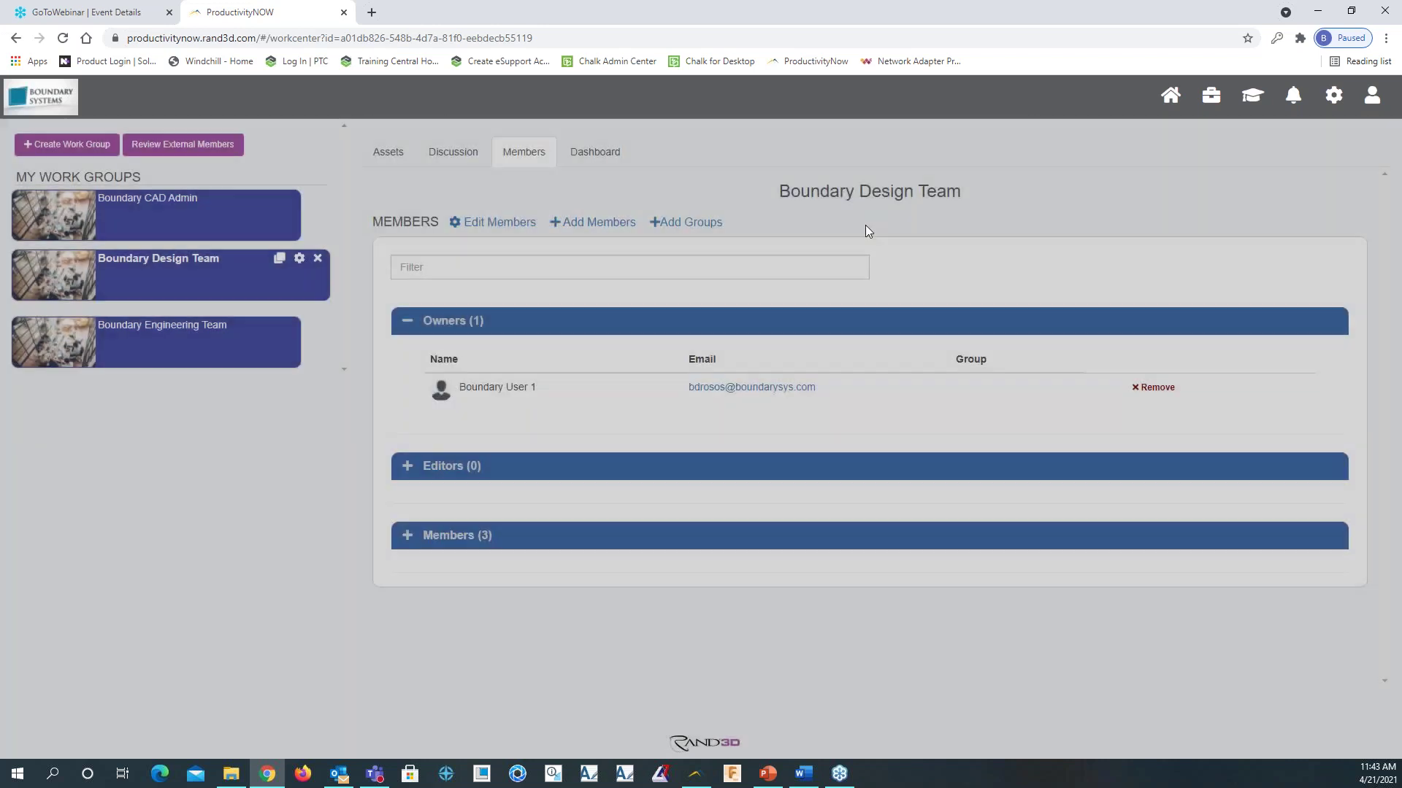
{"action": "left_click", "coordinate": [63, 38]}
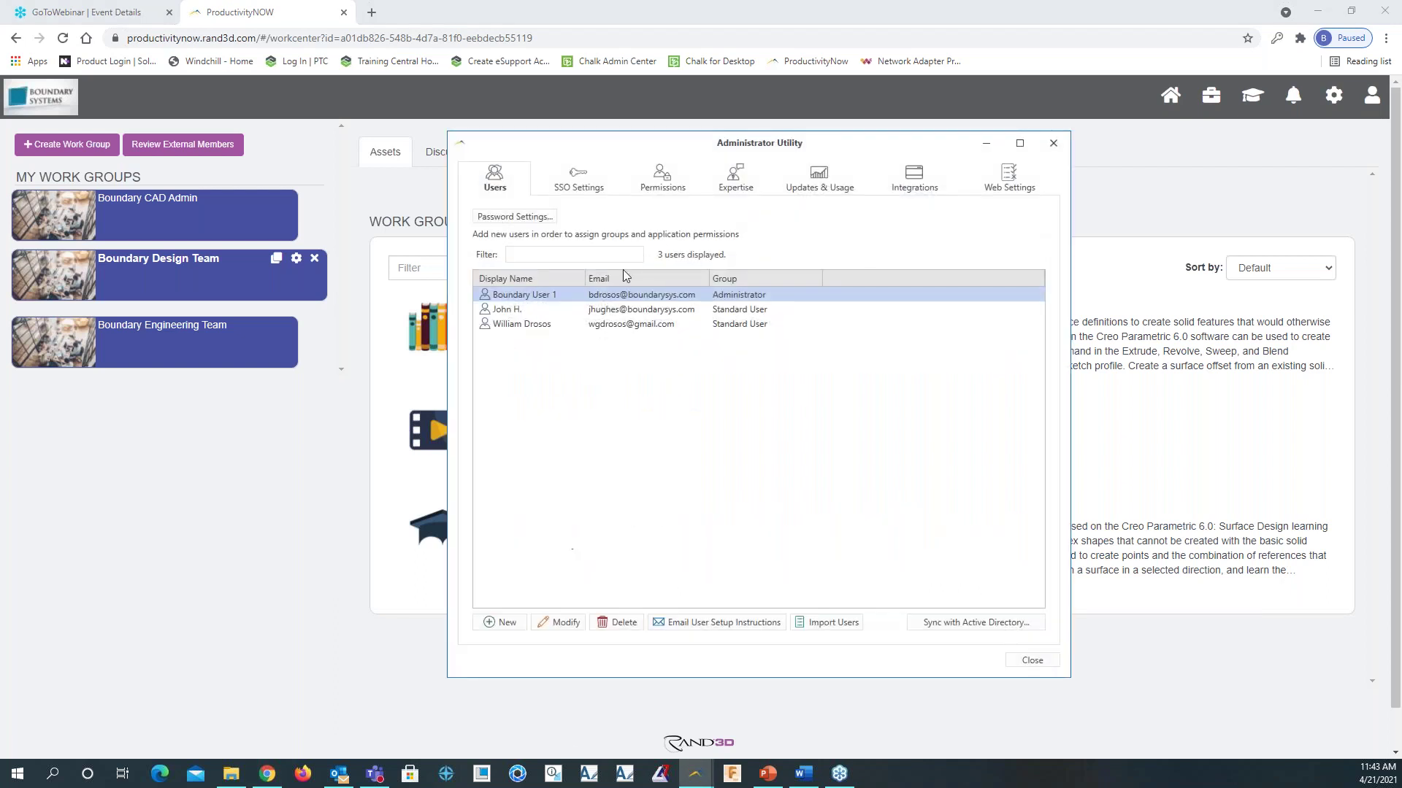
{"action": "left_click", "coordinate": [632, 311]}
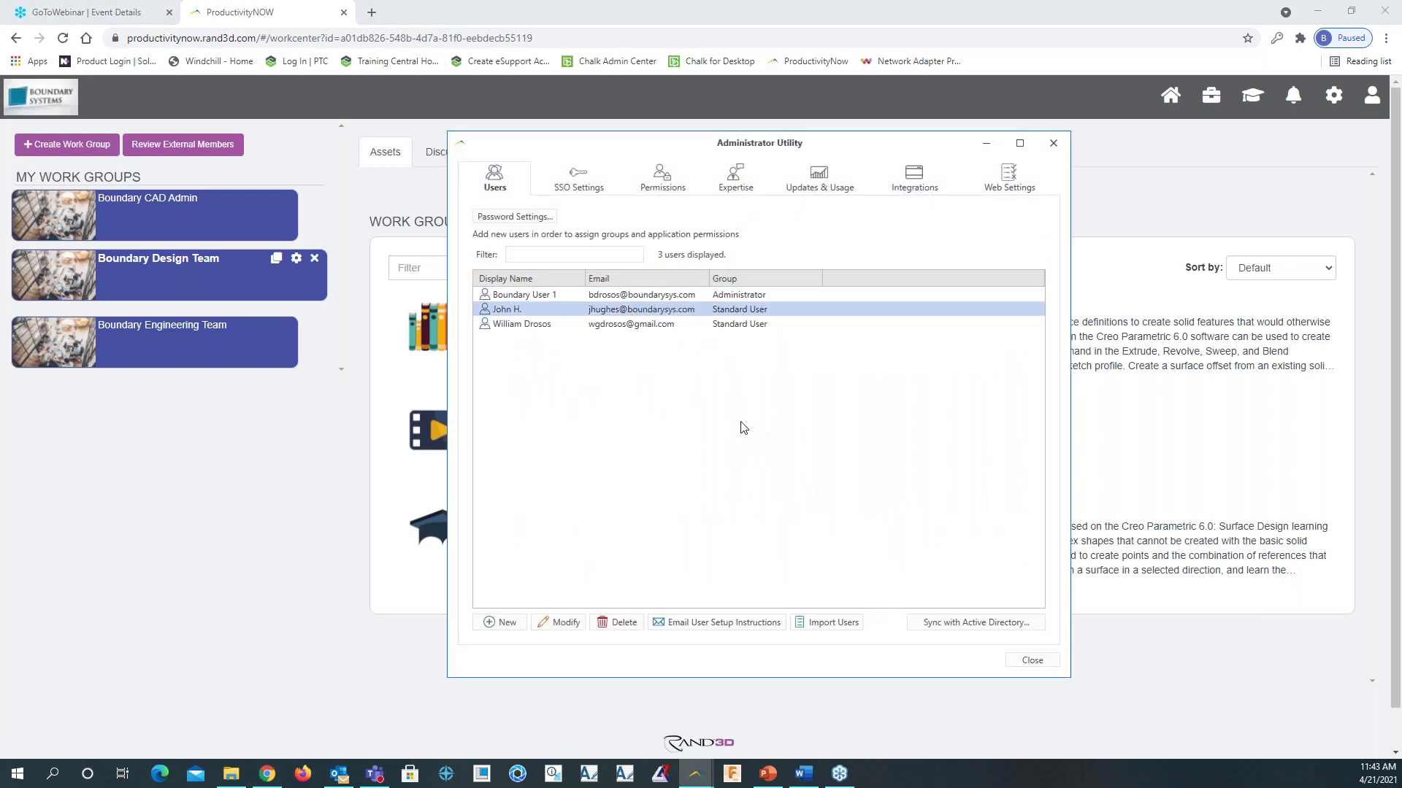
{"action": "left_click", "coordinate": [1032, 660]}
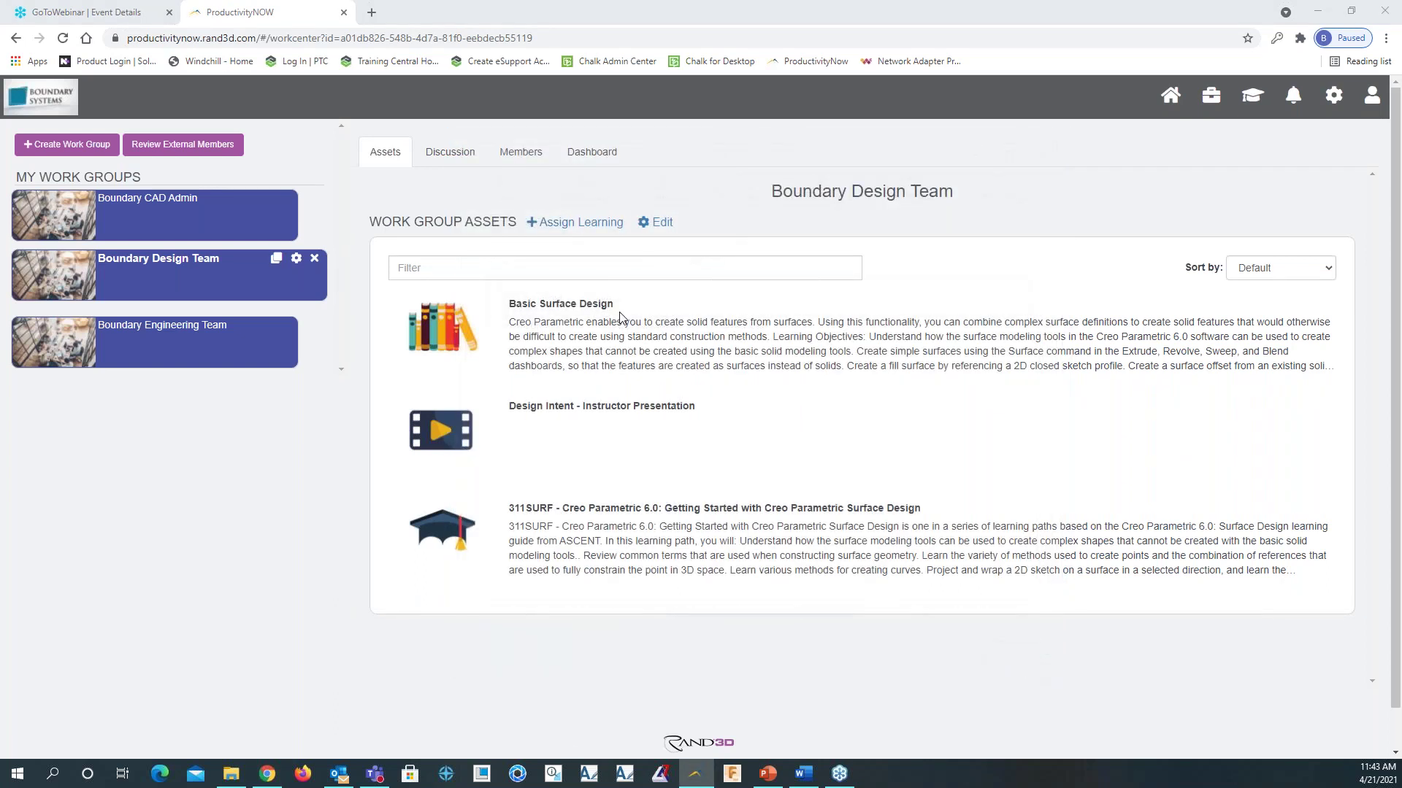
{"action": "left_click", "coordinate": [531, 227]}
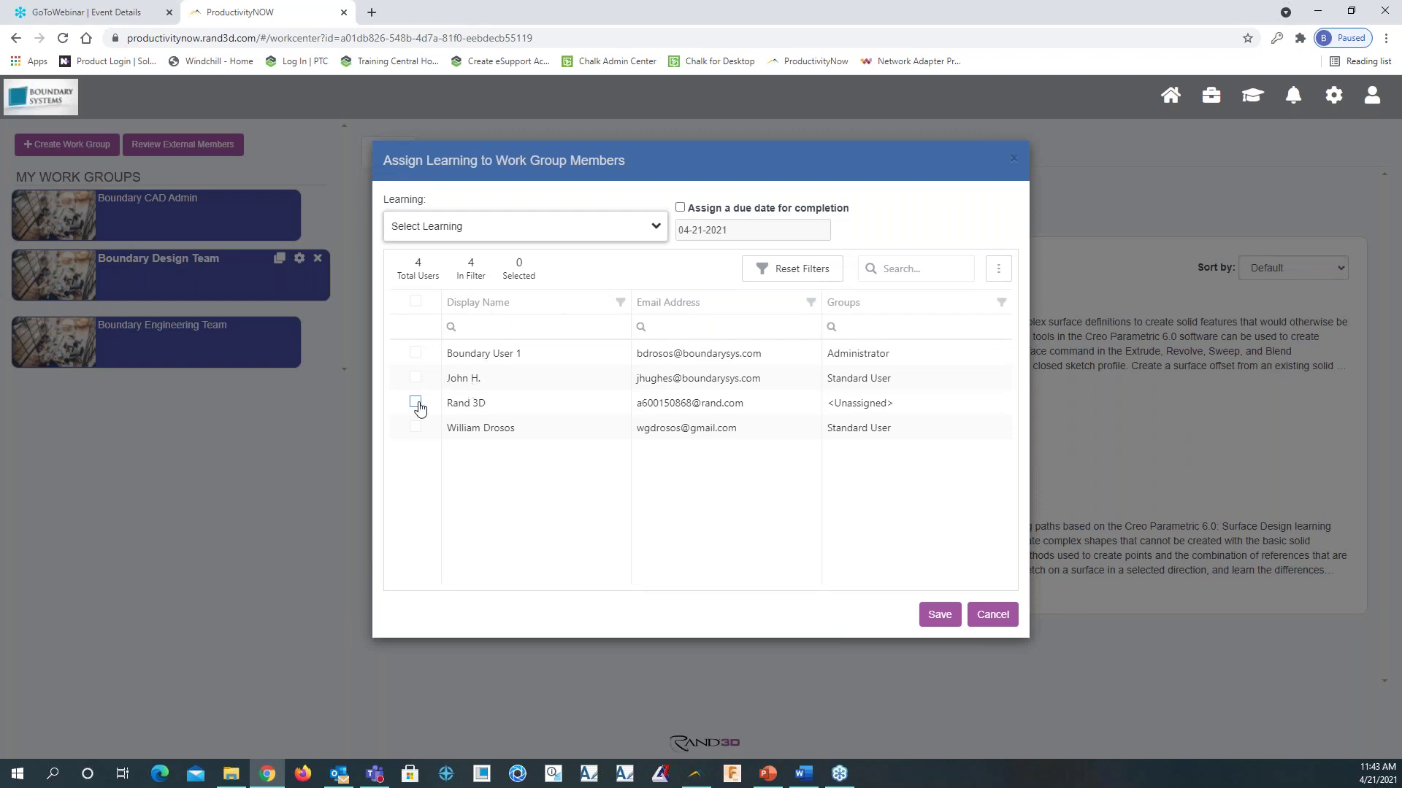
Enroll one standard user of the Boundary Design Team in Basic Surface Design and confirm
{"action": "left_click", "coordinate": [415, 377]}
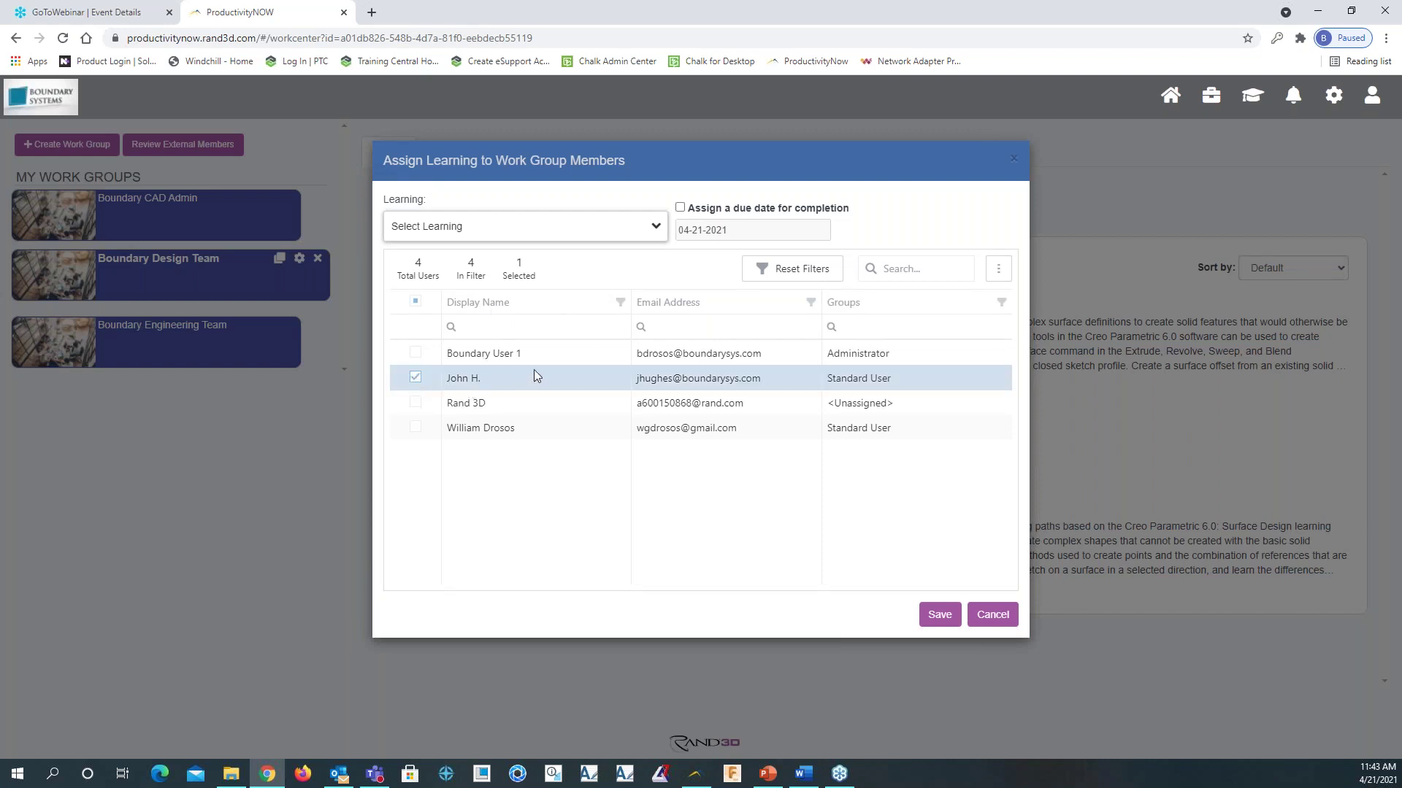
{"action": "left_click", "coordinate": [664, 228]}
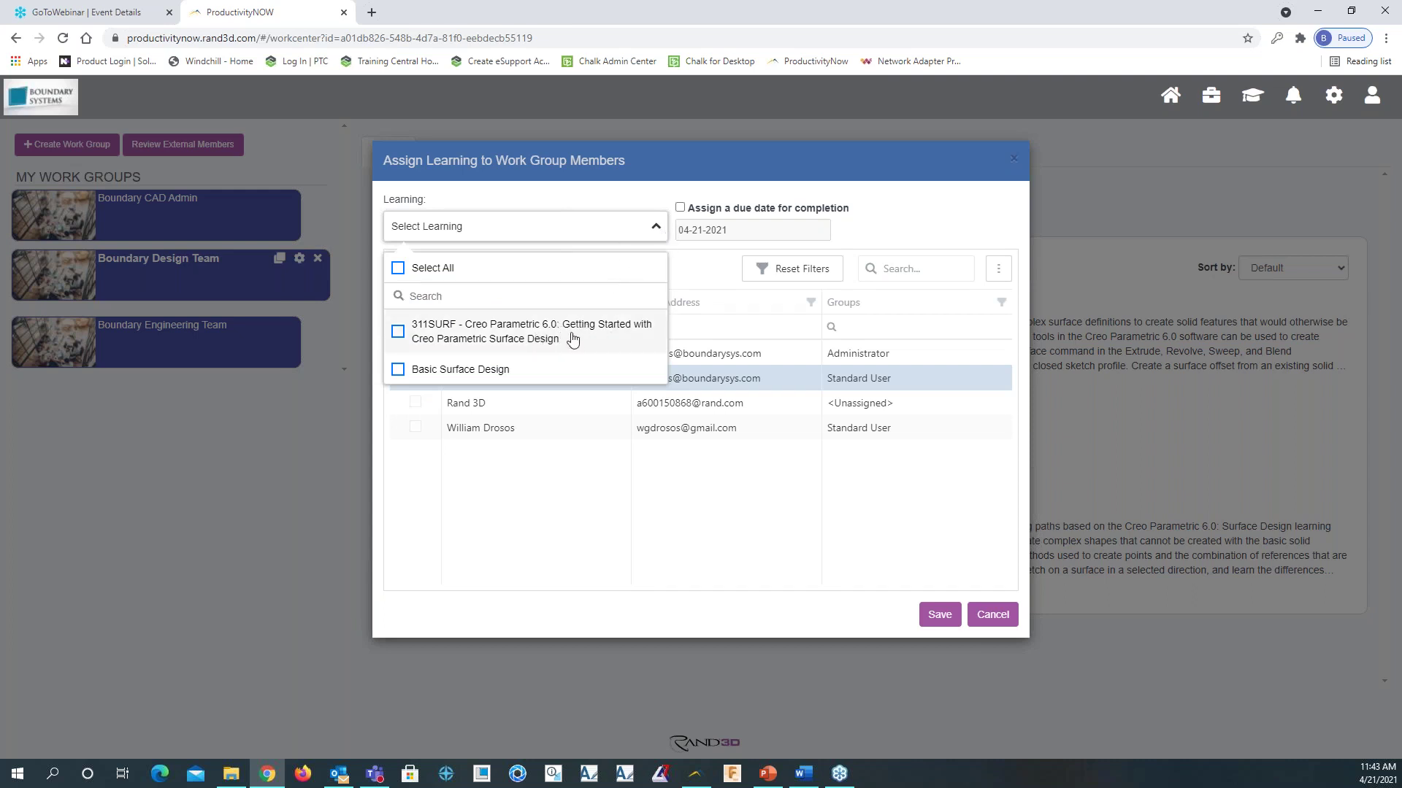
{"action": "left_click", "coordinate": [399, 370]}
{"action": "left_click", "coordinate": [907, 221]}
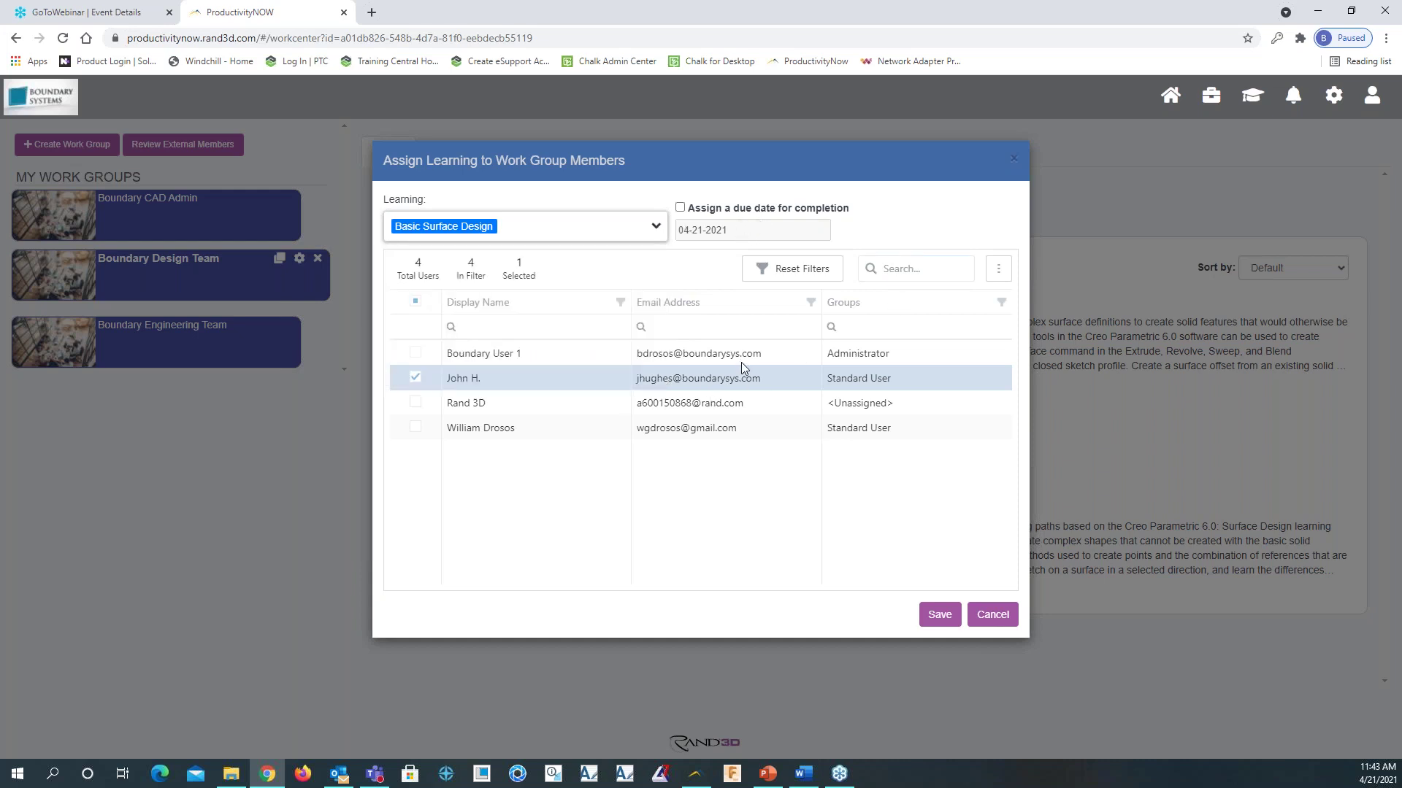
{"action": "left_click", "coordinate": [940, 615]}
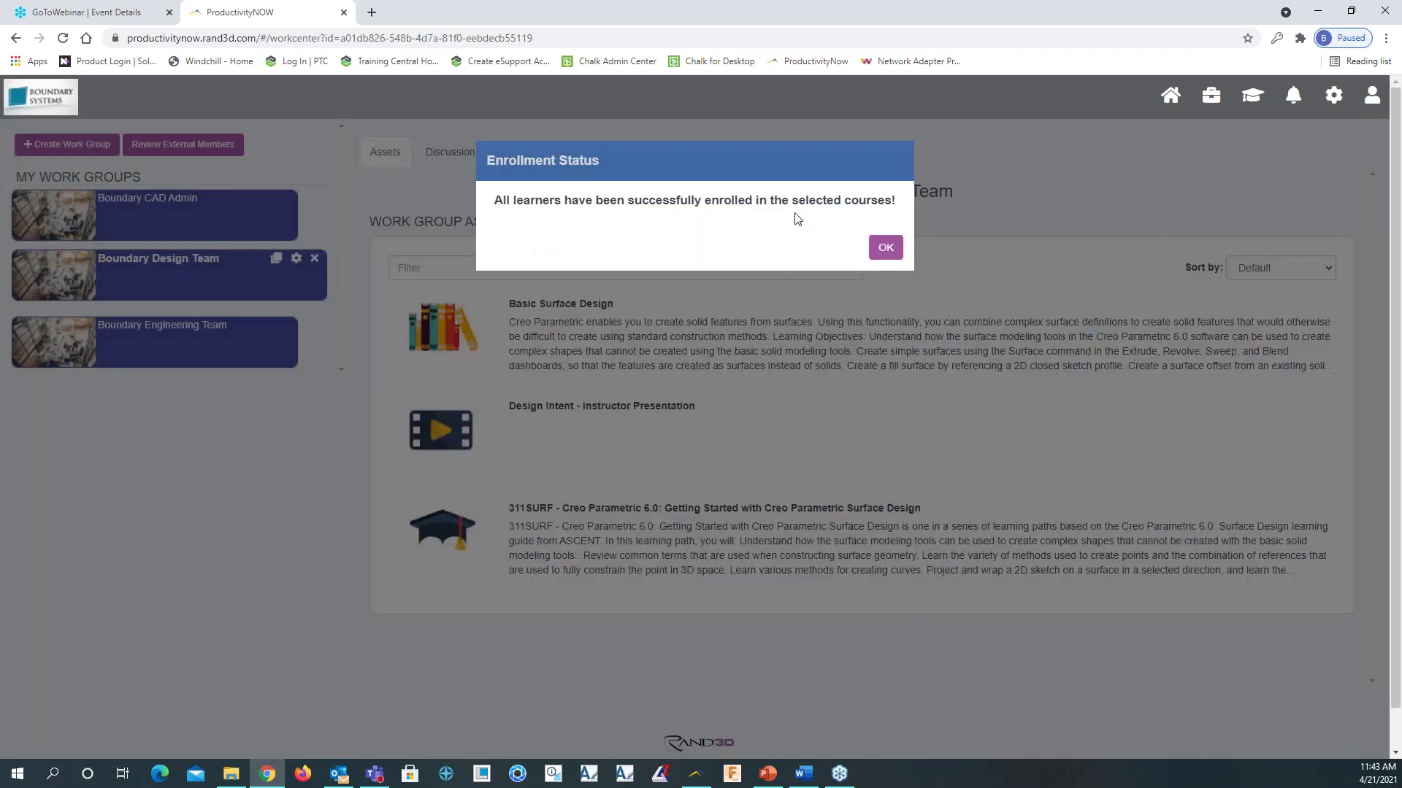
{"action": "left_click", "coordinate": [886, 247]}
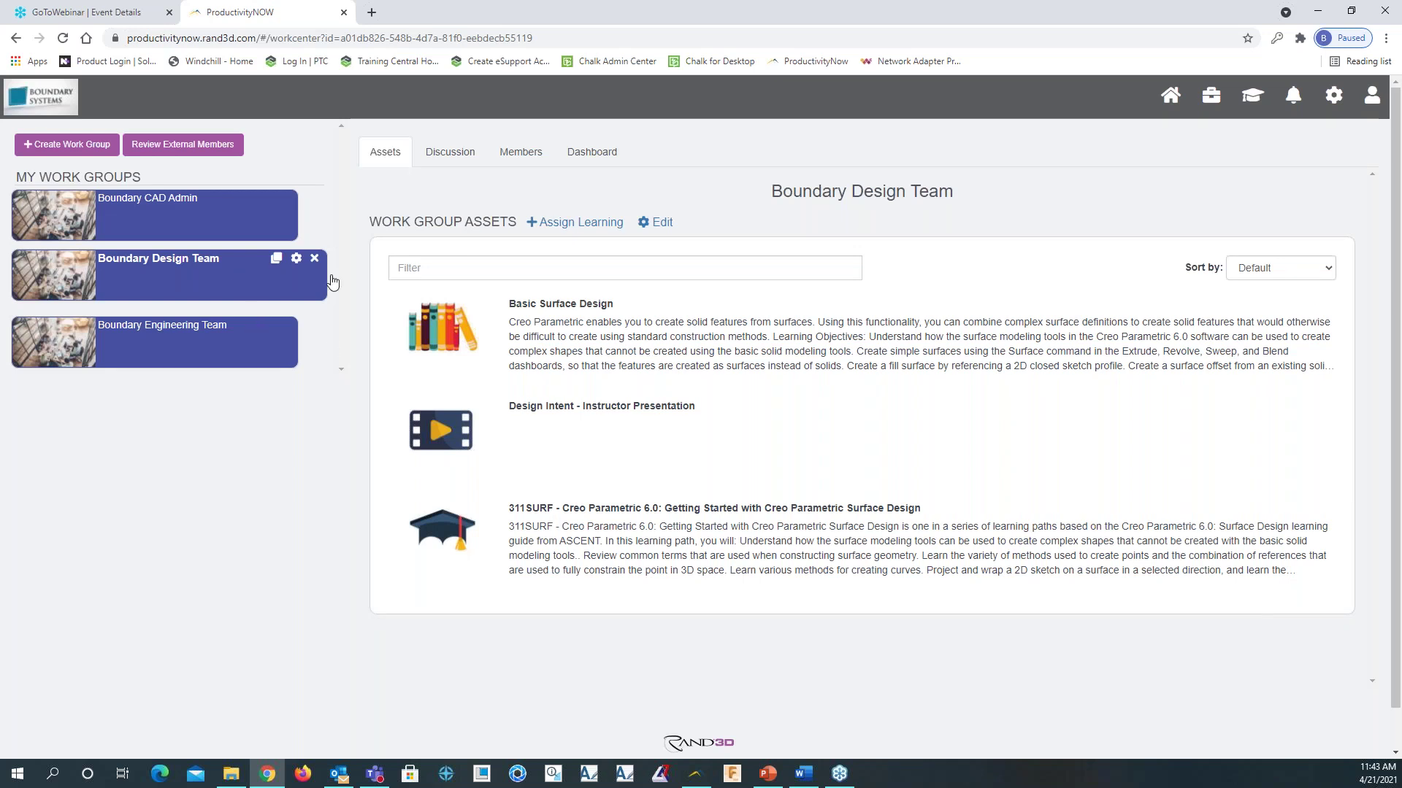
{"action": "left_click", "coordinate": [520, 153]}
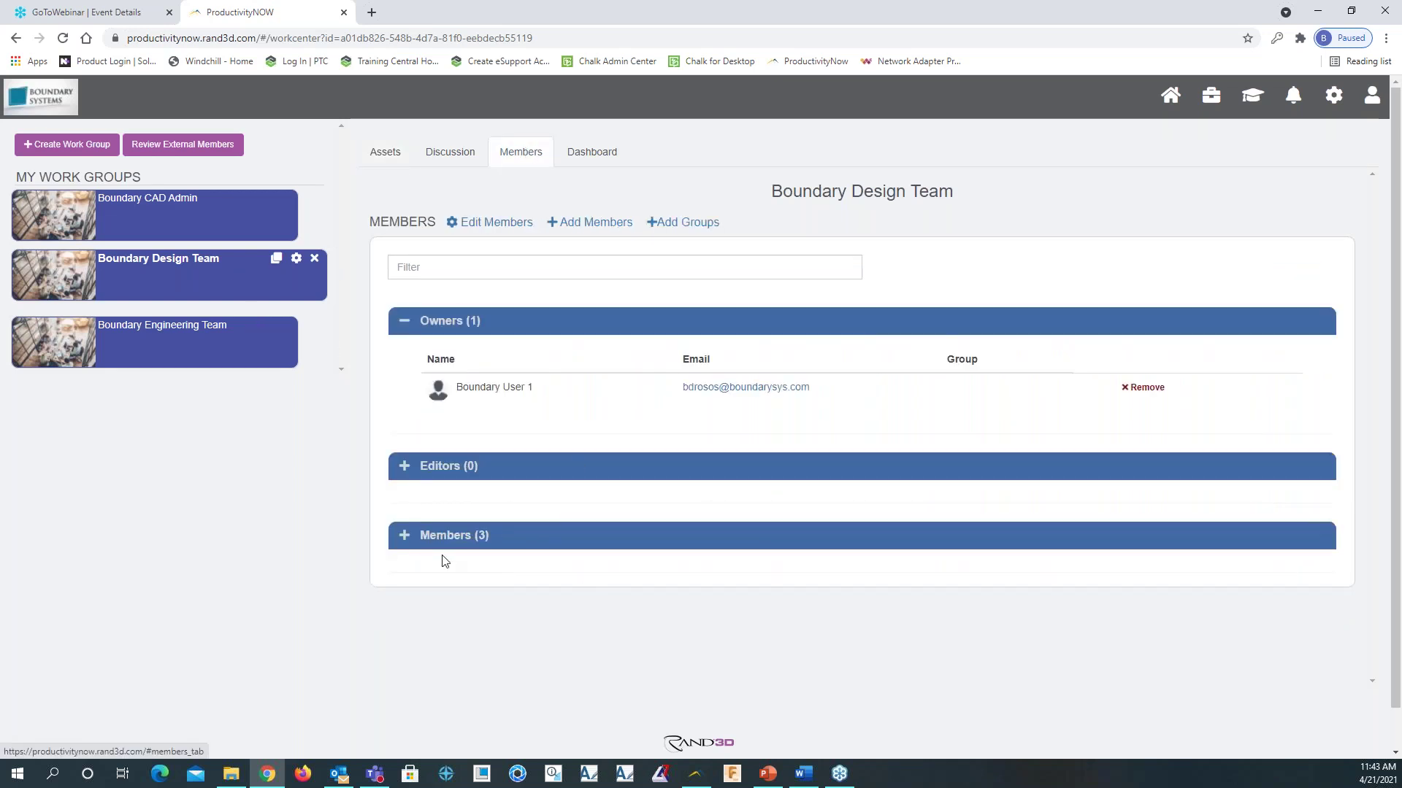
{"action": "left_click", "coordinate": [425, 538]}
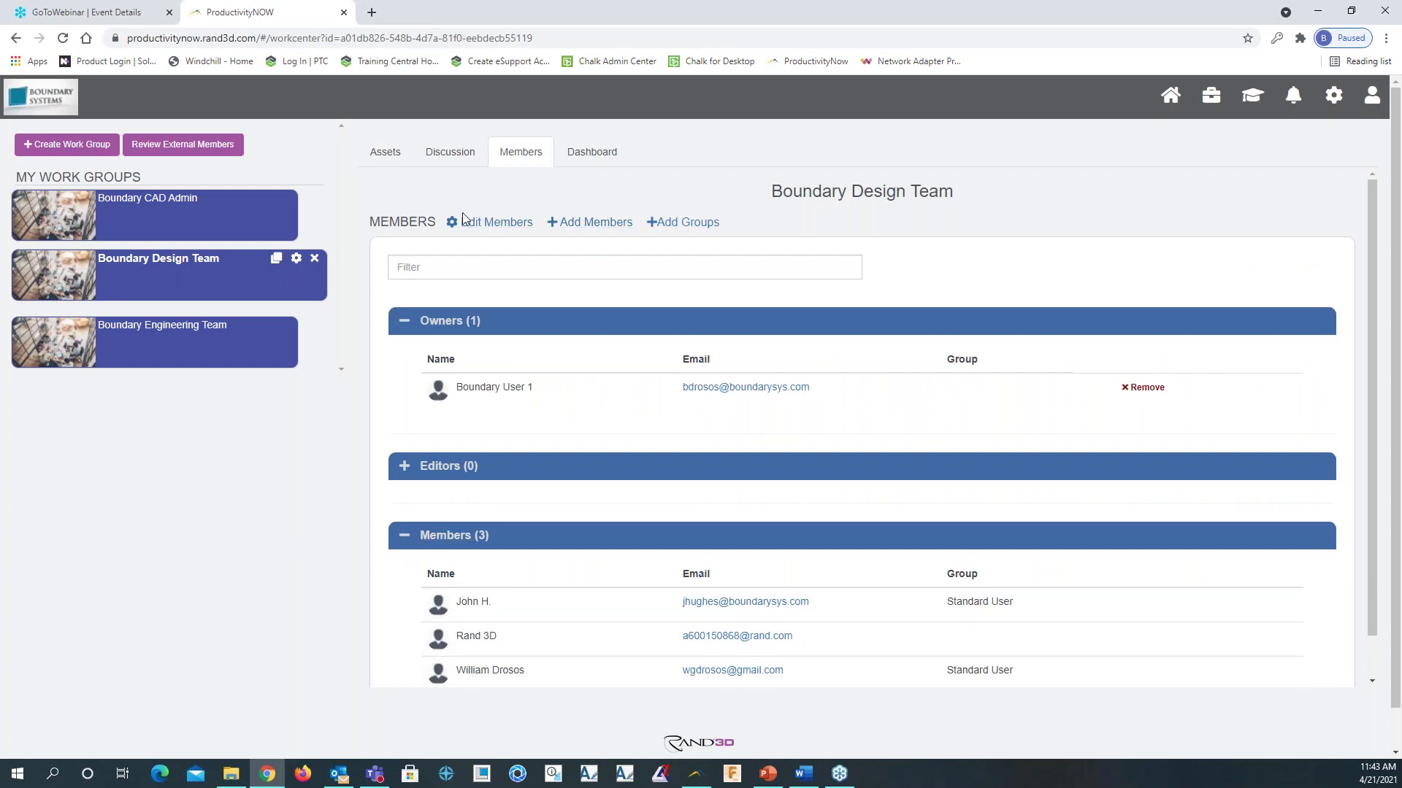
{"action": "left_click", "coordinate": [384, 156]}
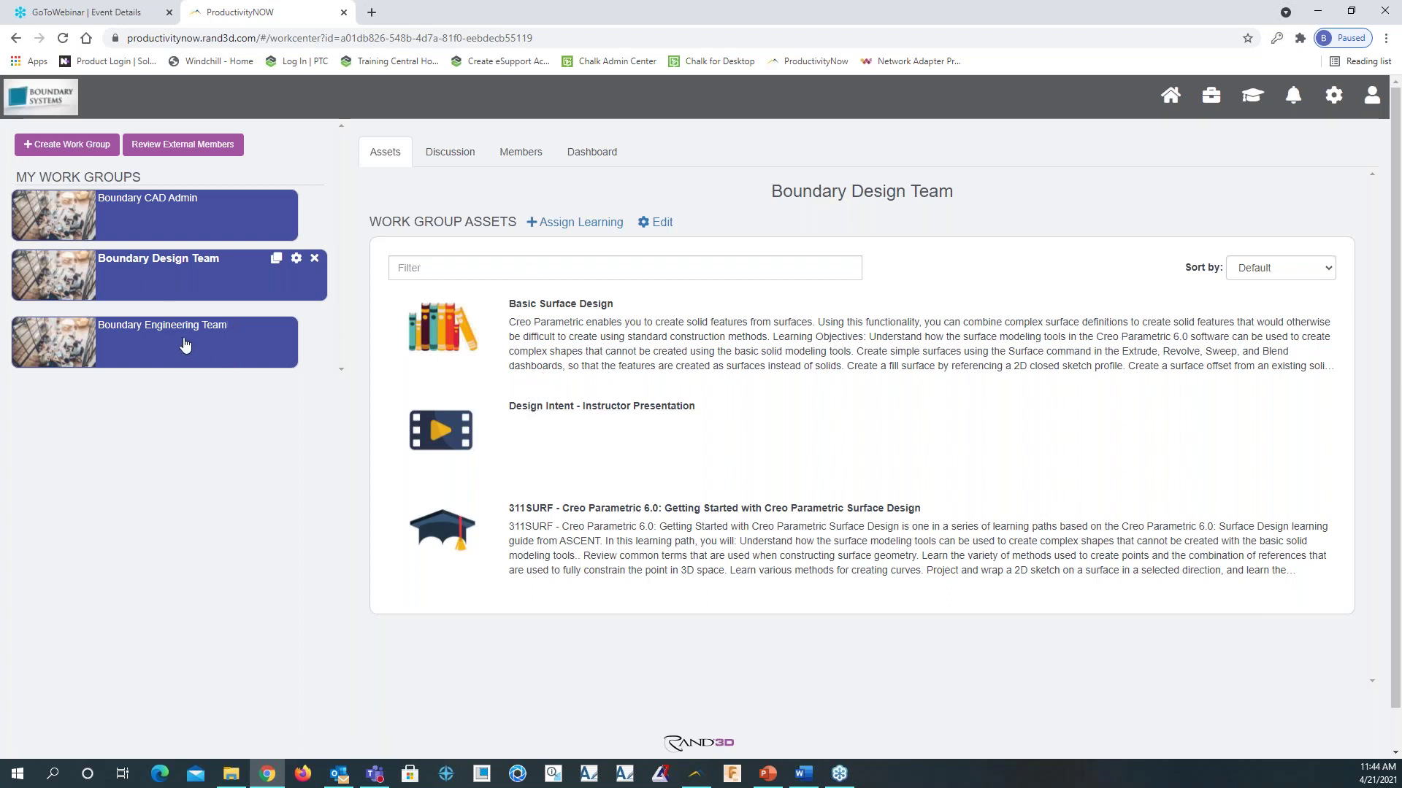
Browse the Boundary CAD Admin and Boundary Engineering Team assets, then return to the home page
{"action": "left_click", "coordinate": [191, 219]}
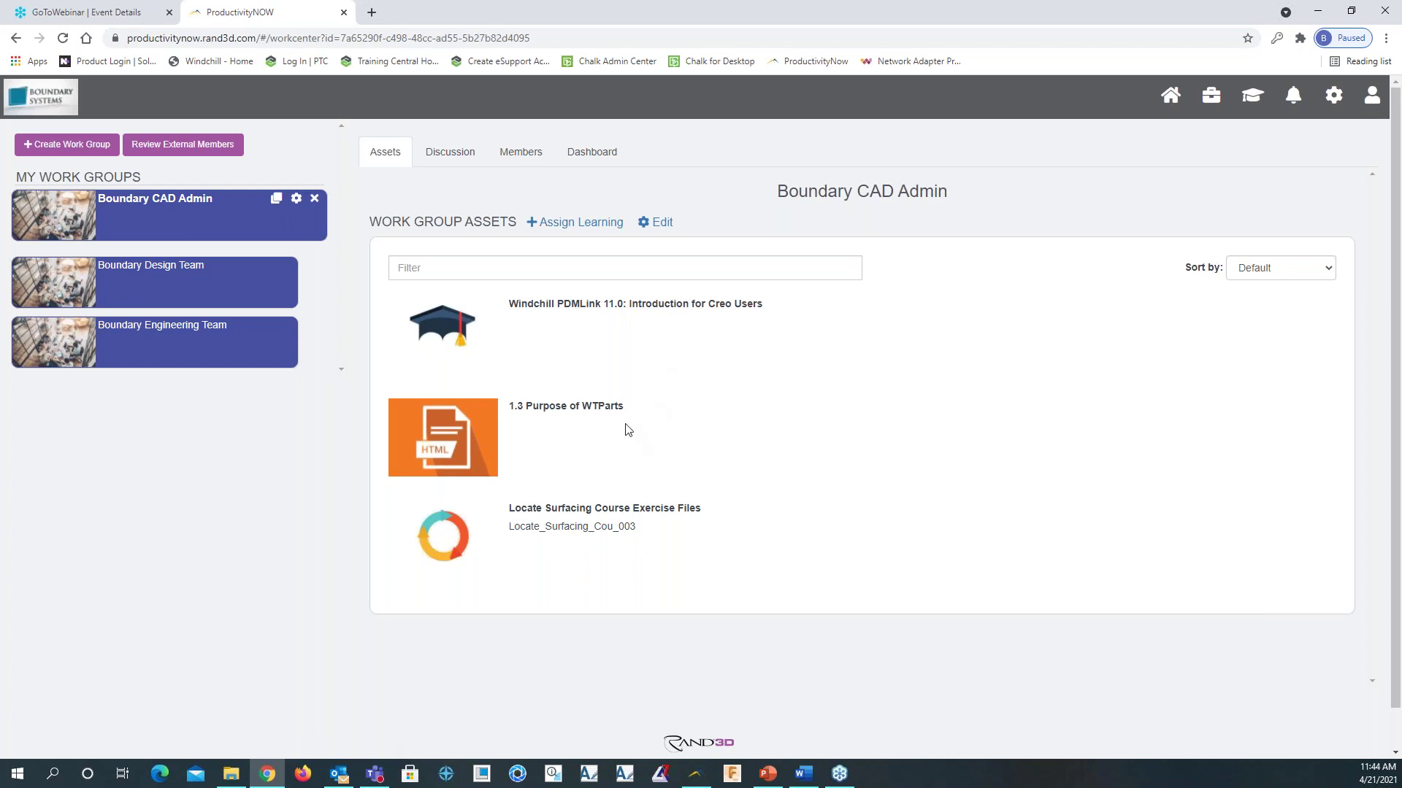
{"action": "left_click", "coordinate": [192, 348]}
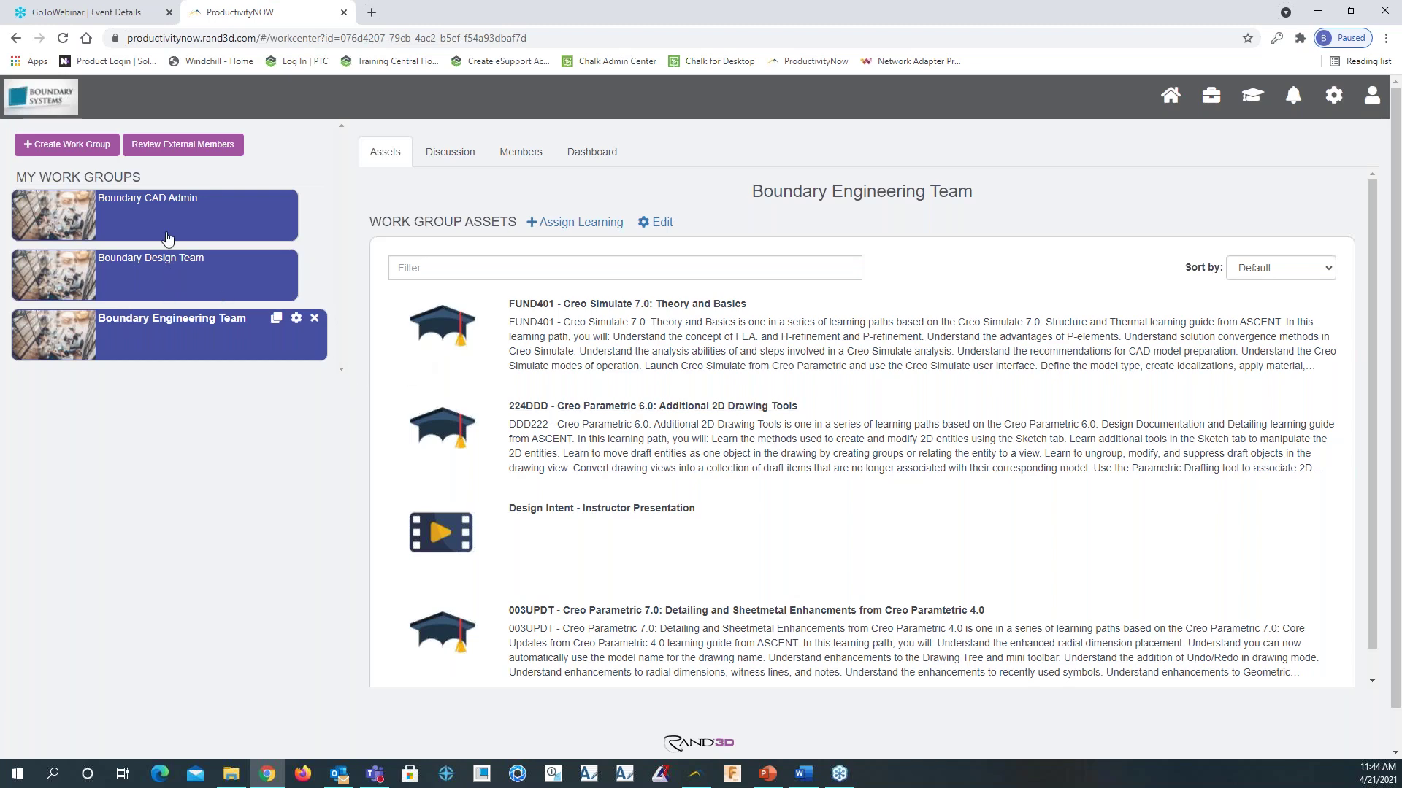
{"action": "left_click", "coordinate": [219, 215]}
{"action": "left_click", "coordinate": [222, 277]}
{"action": "left_click", "coordinate": [212, 325]}
{"action": "left_click", "coordinate": [219, 278]}
{"action": "left_click", "coordinate": [210, 236]}
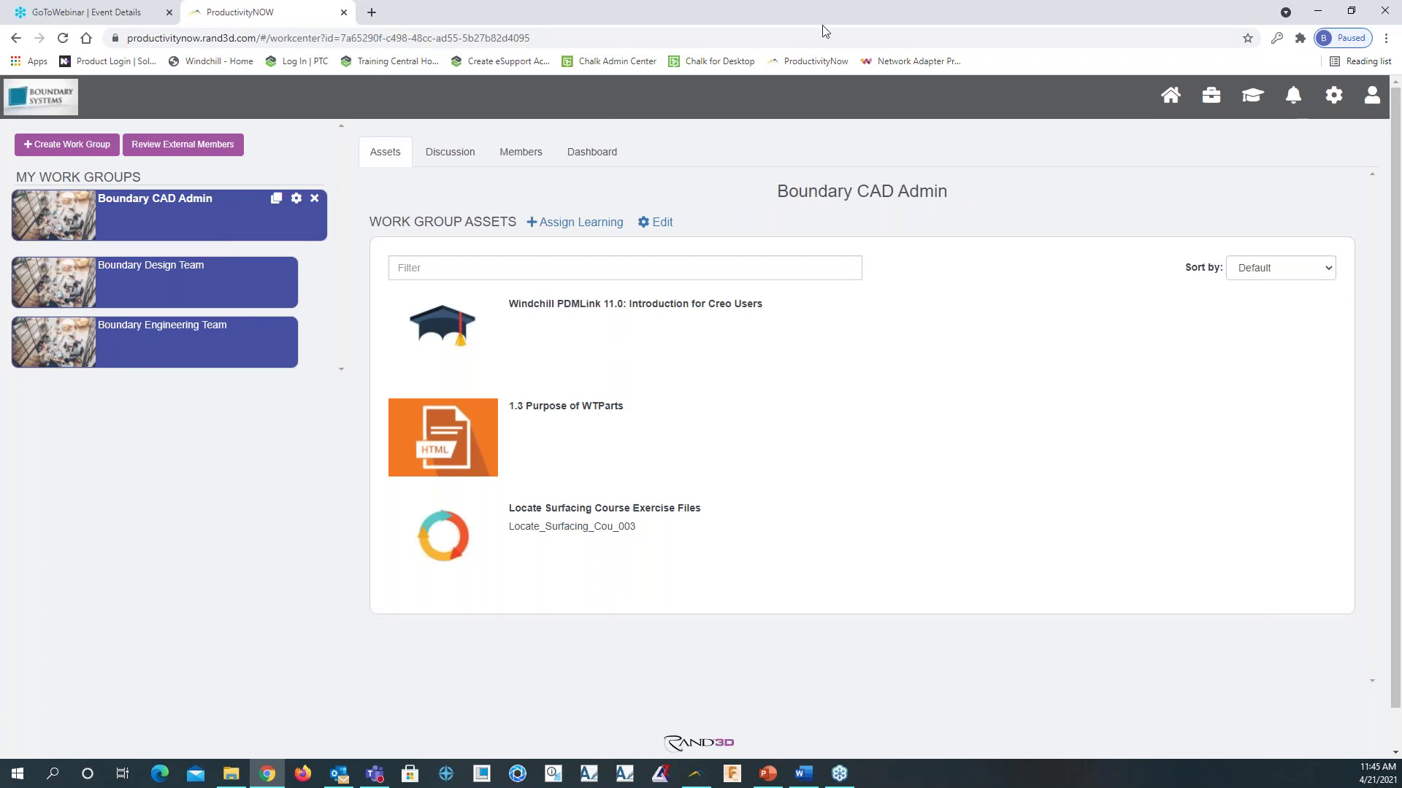
{"action": "left_click", "coordinate": [1170, 102]}
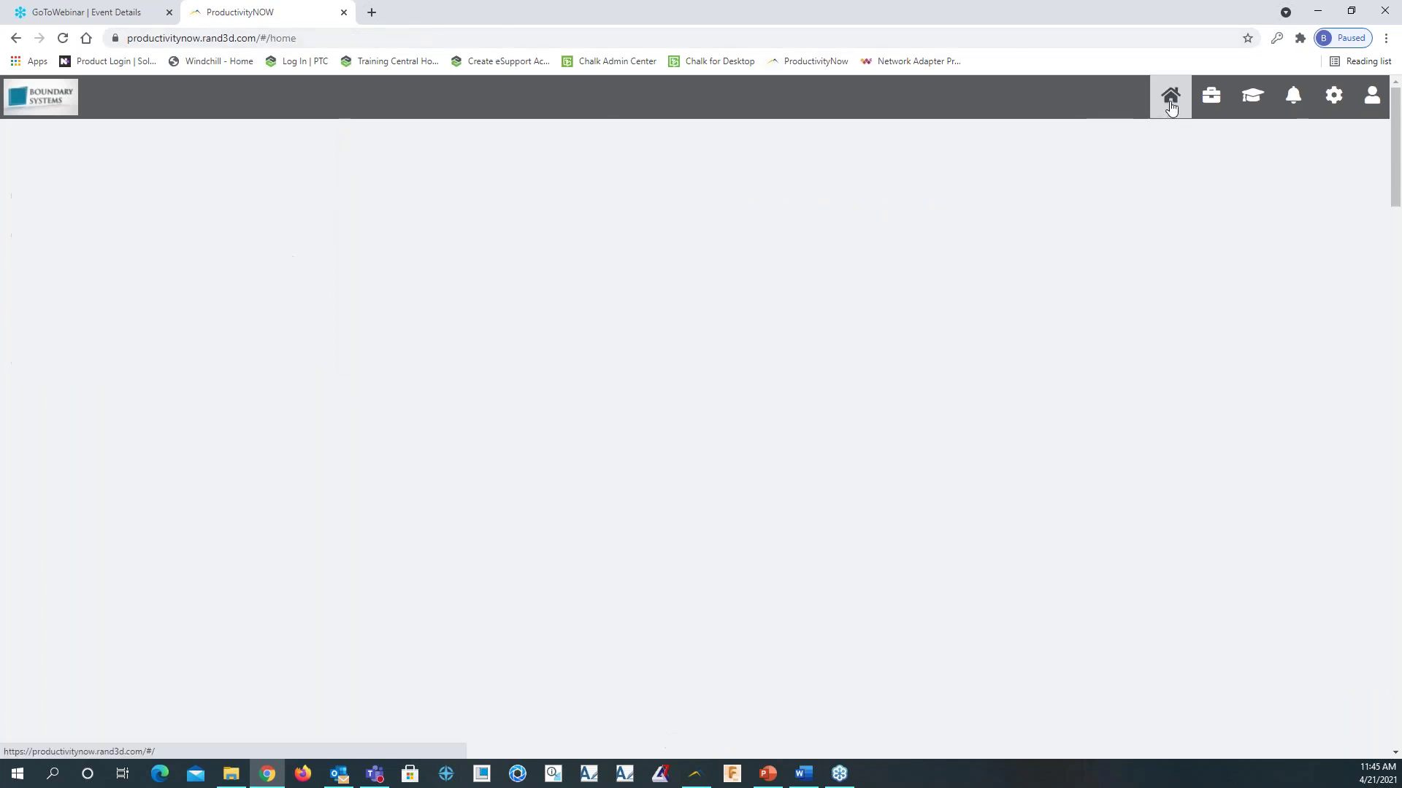
Open the learning center from the home page
{"action": "left_click", "coordinate": [1213, 106]}
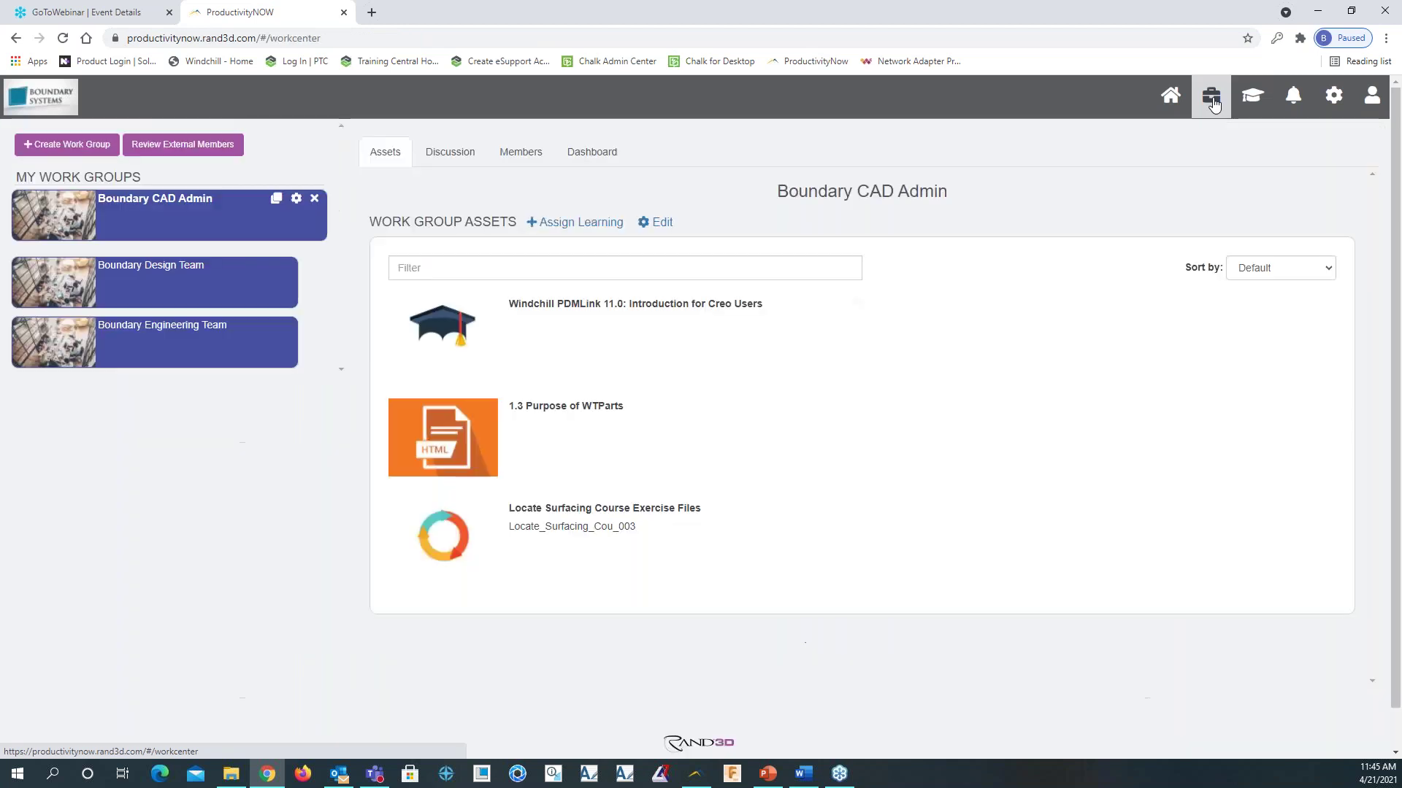
{"action": "left_click", "coordinate": [1254, 108]}
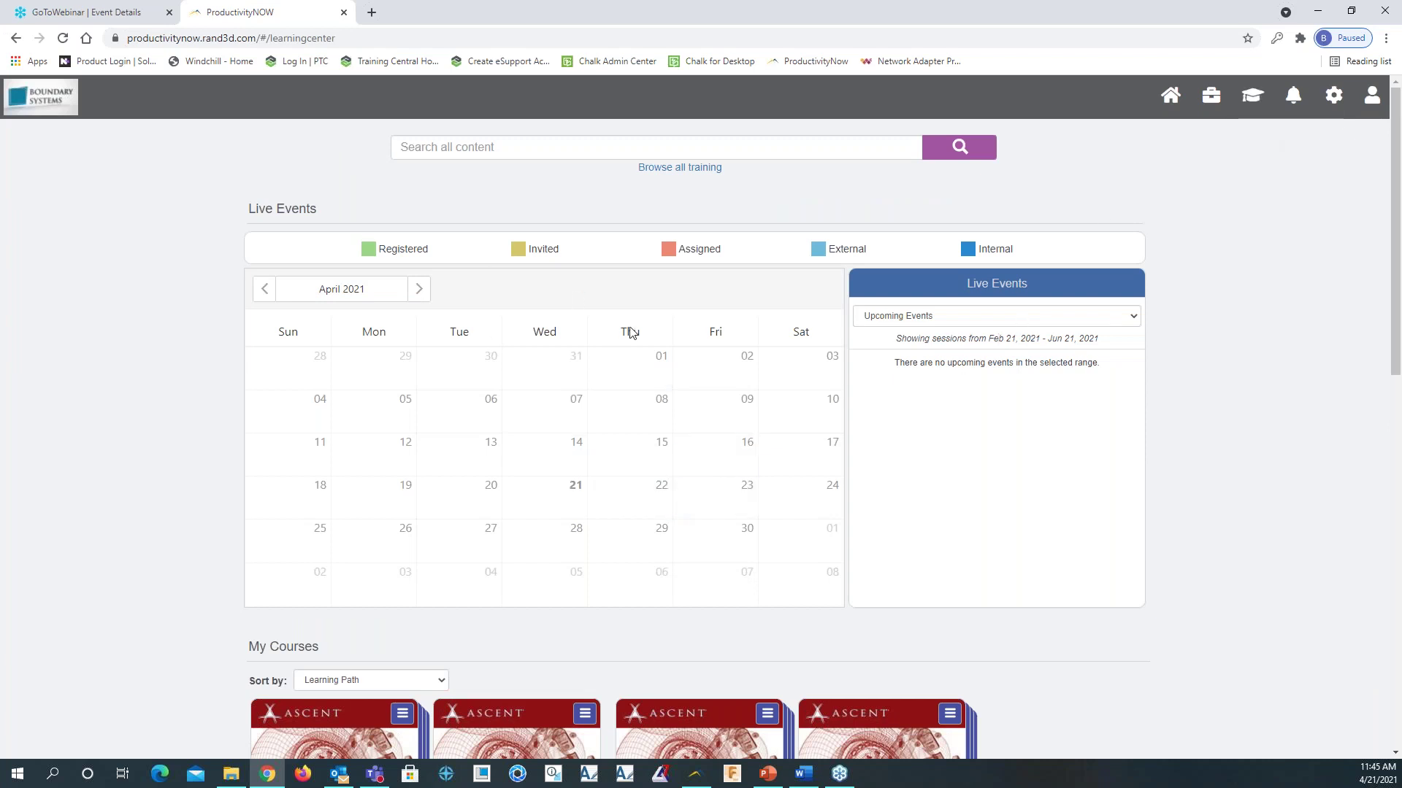
{"action": "left_click", "coordinate": [1170, 95]}
{"action": "scroll", "coordinate": [735, 490], "scroll_direction": "down", "scroll_amount": 6}
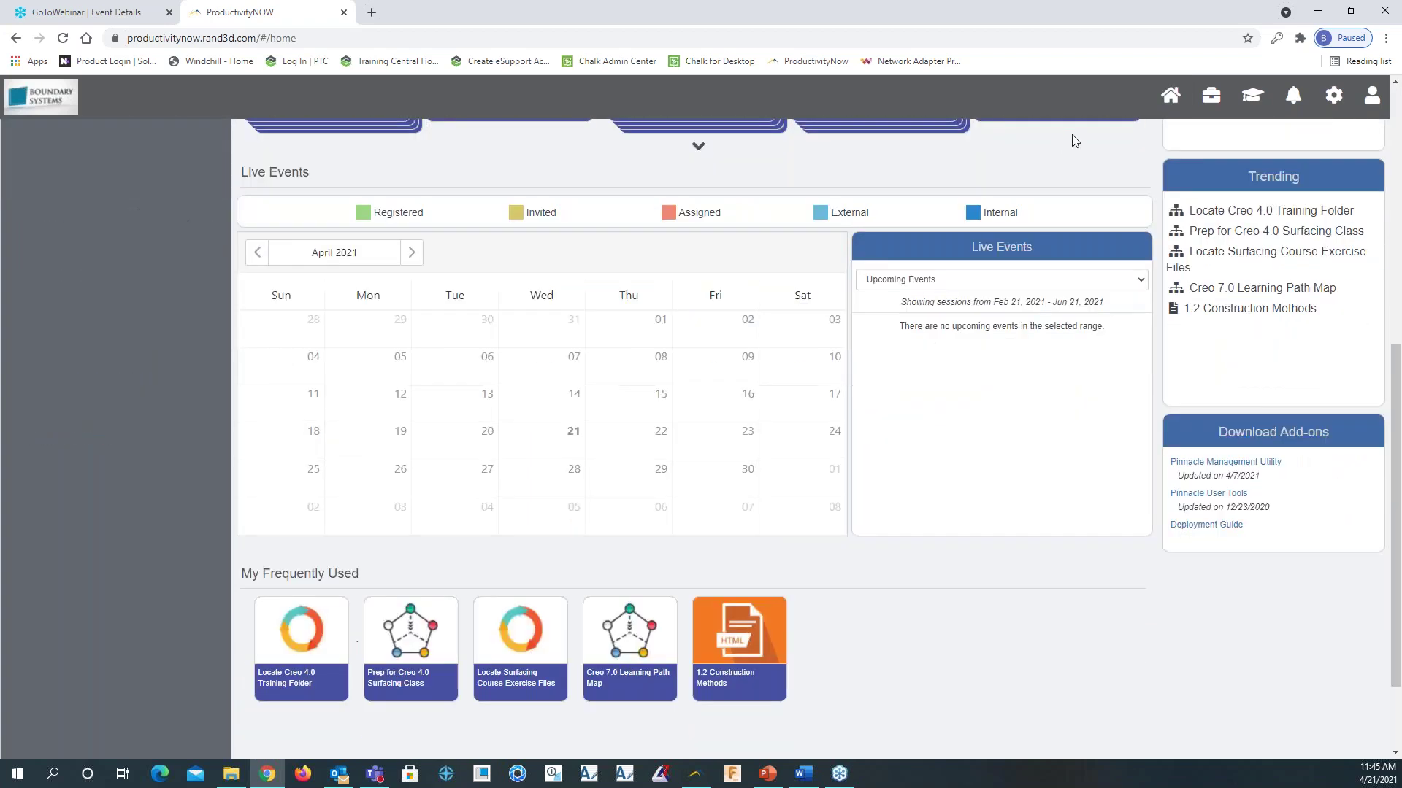
{"action": "left_click", "coordinate": [1254, 100]}
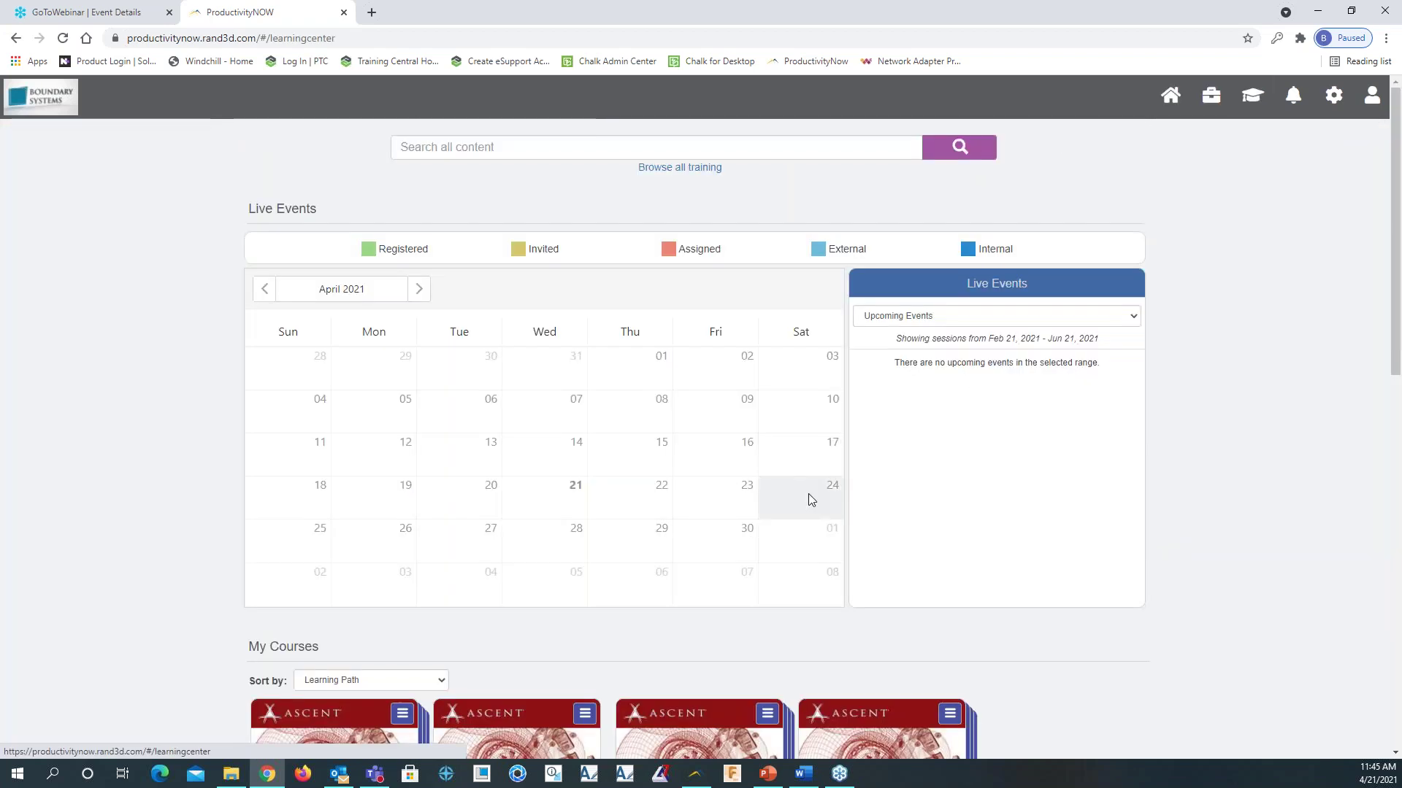
Download the Enrollment History transcript, view it, and return to the enrollment history list
{"action": "scroll", "coordinate": [751, 464], "scroll_direction": "down", "scroll_amount": 3}
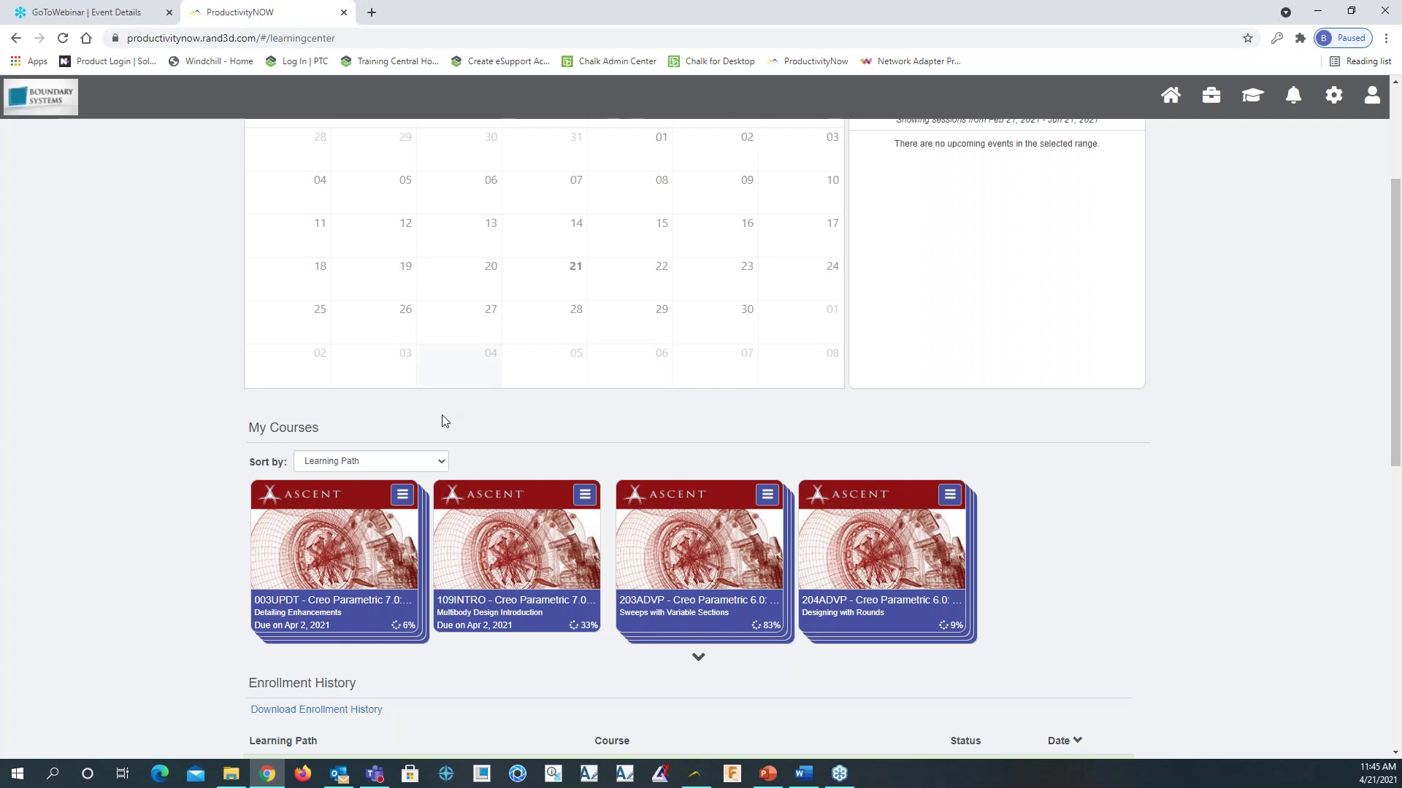
{"action": "scroll", "coordinate": [511, 409], "scroll_direction": "down", "scroll_amount": 1}
{"action": "scroll", "coordinate": [538, 442], "scroll_direction": "down", "scroll_amount": 1}
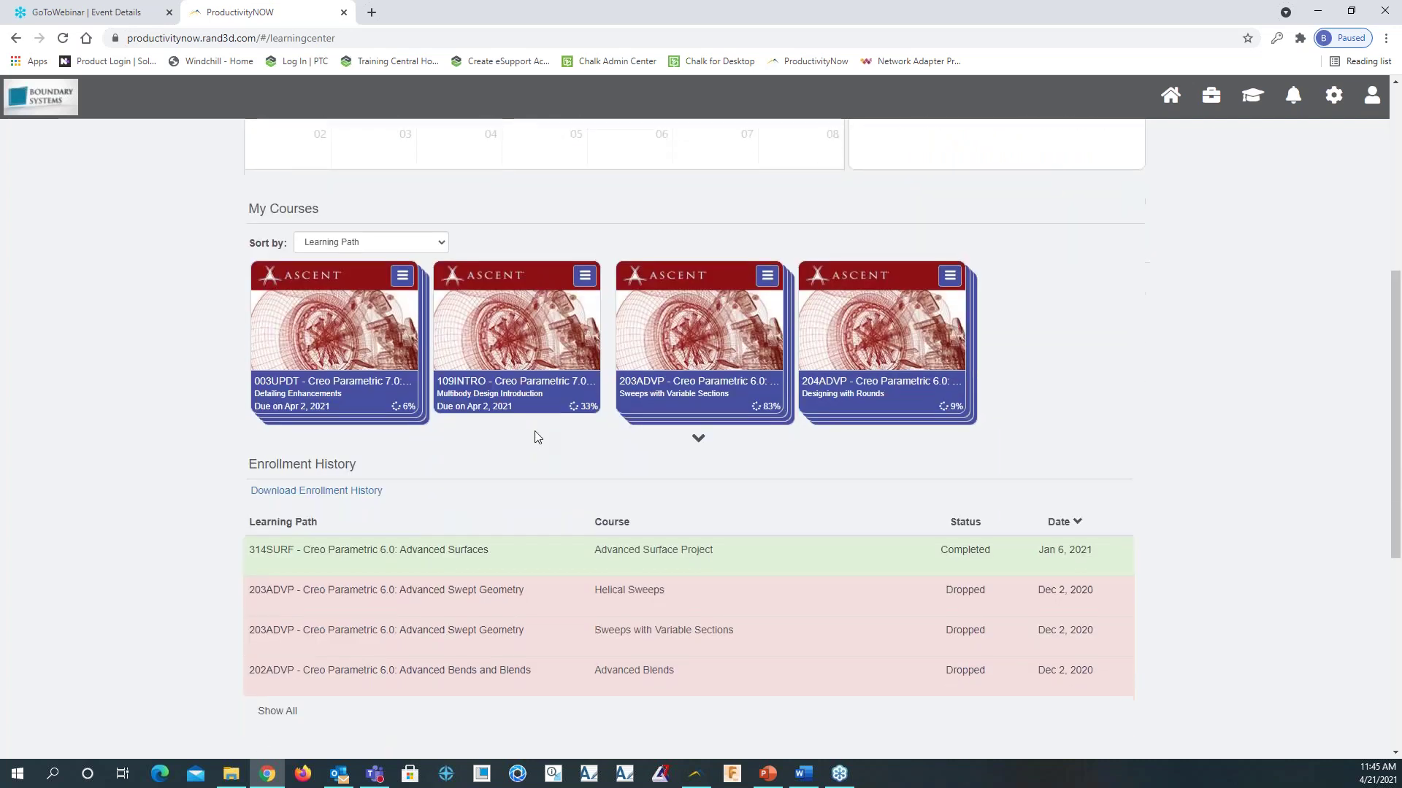
{"action": "scroll", "coordinate": [521, 397], "scroll_direction": "down", "scroll_amount": 2}
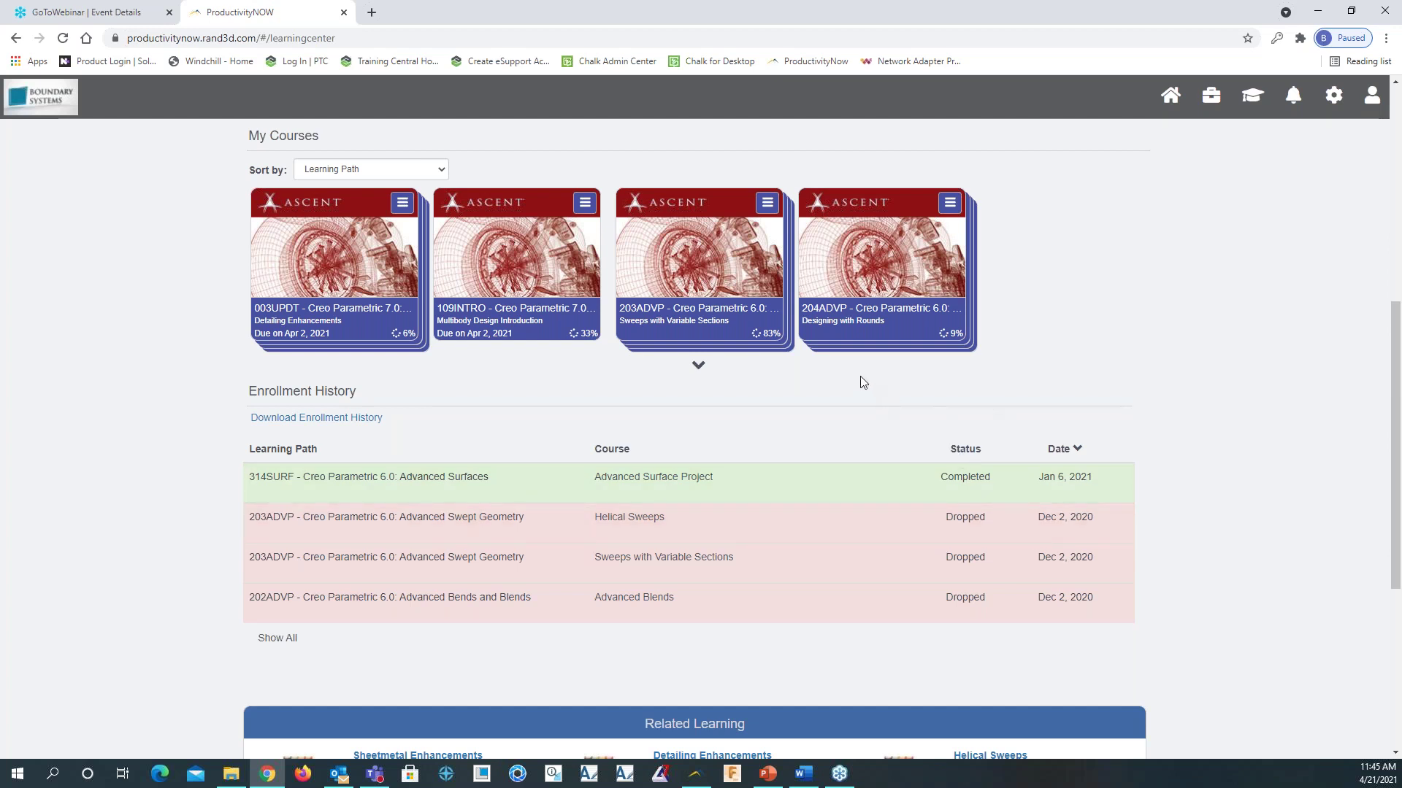
{"action": "left_click", "coordinate": [358, 419]}
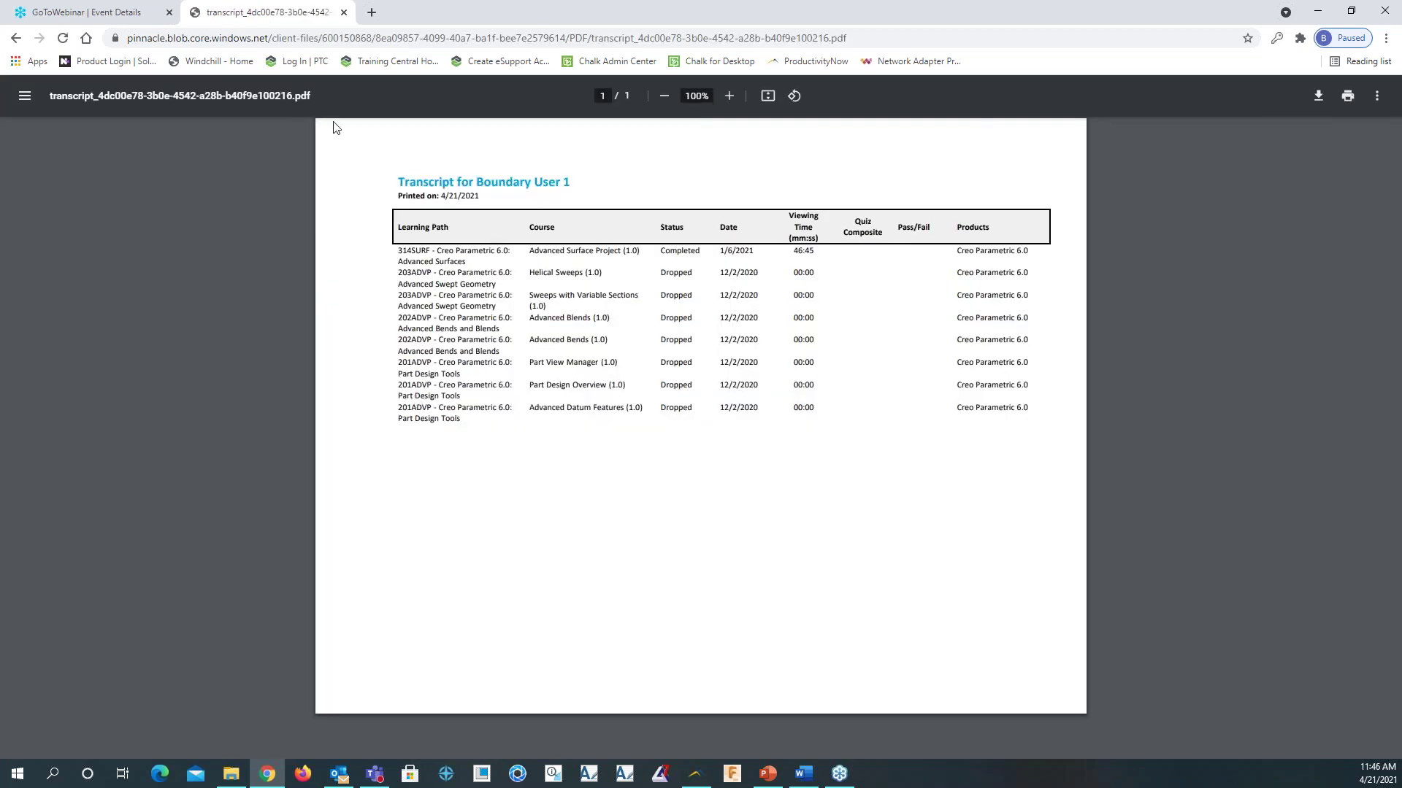
{"action": "left_click", "coordinate": [16, 37]}
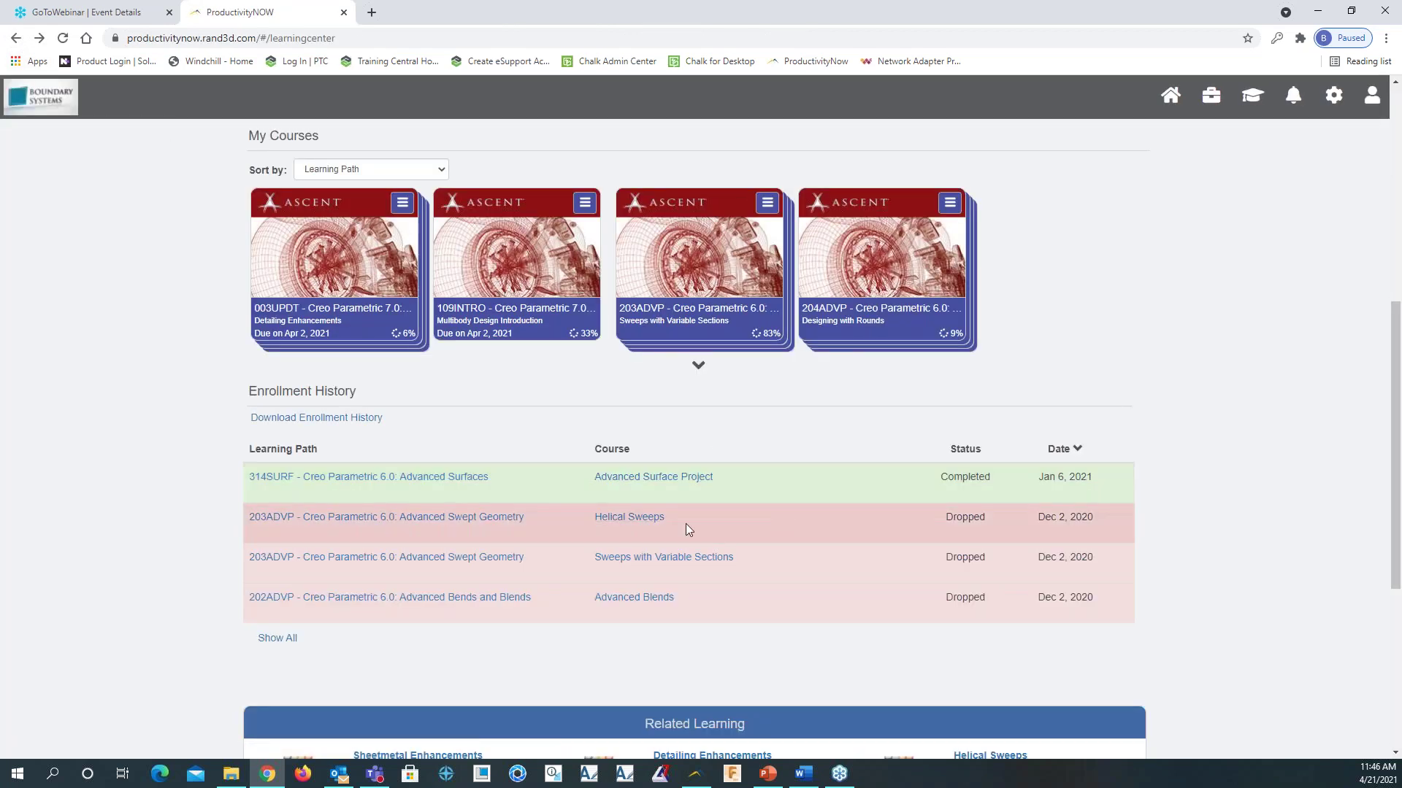
View and close the Advanced Surface Project completion certificate, returning to the Live Events calendar
{"action": "left_click", "coordinate": [667, 478]}
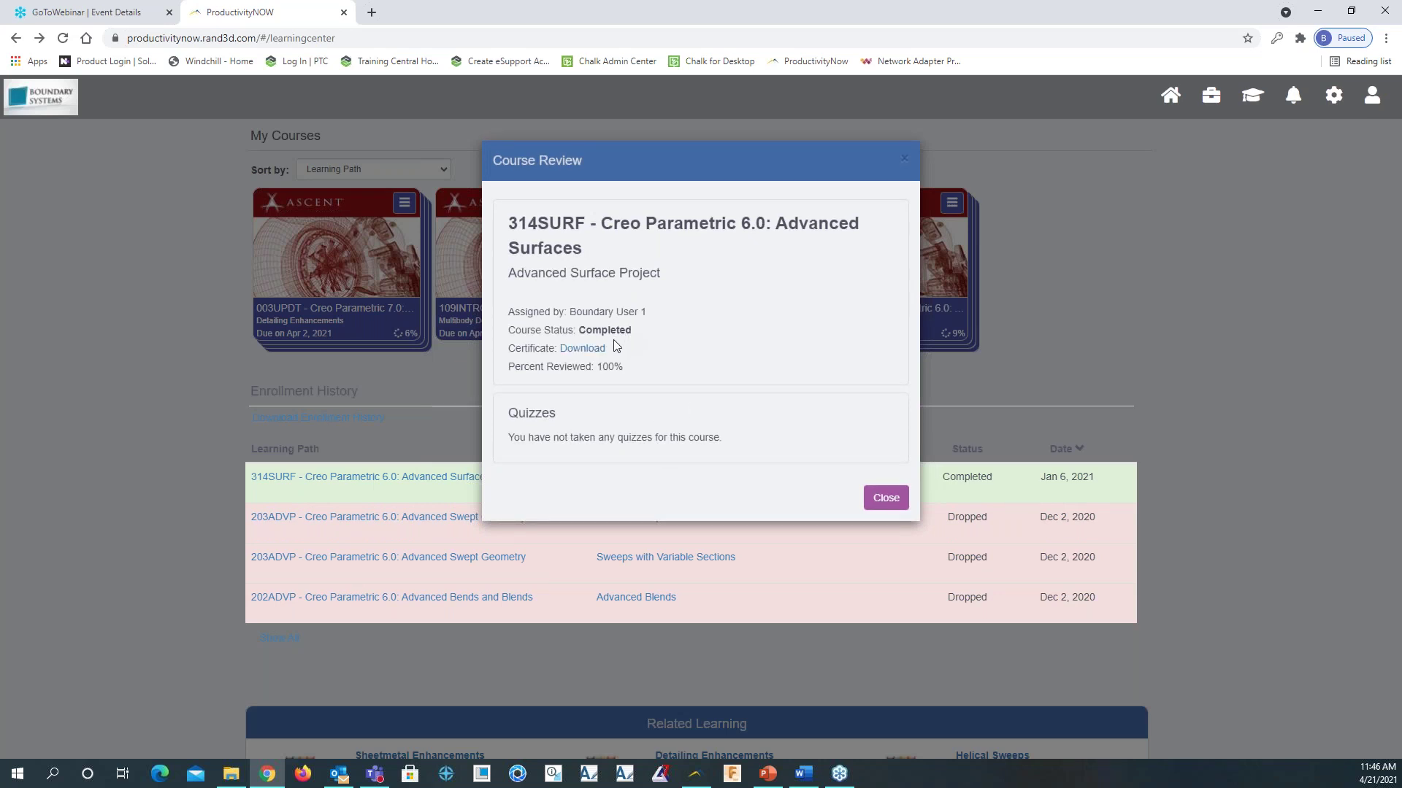
{"action": "left_click", "coordinate": [588, 349]}
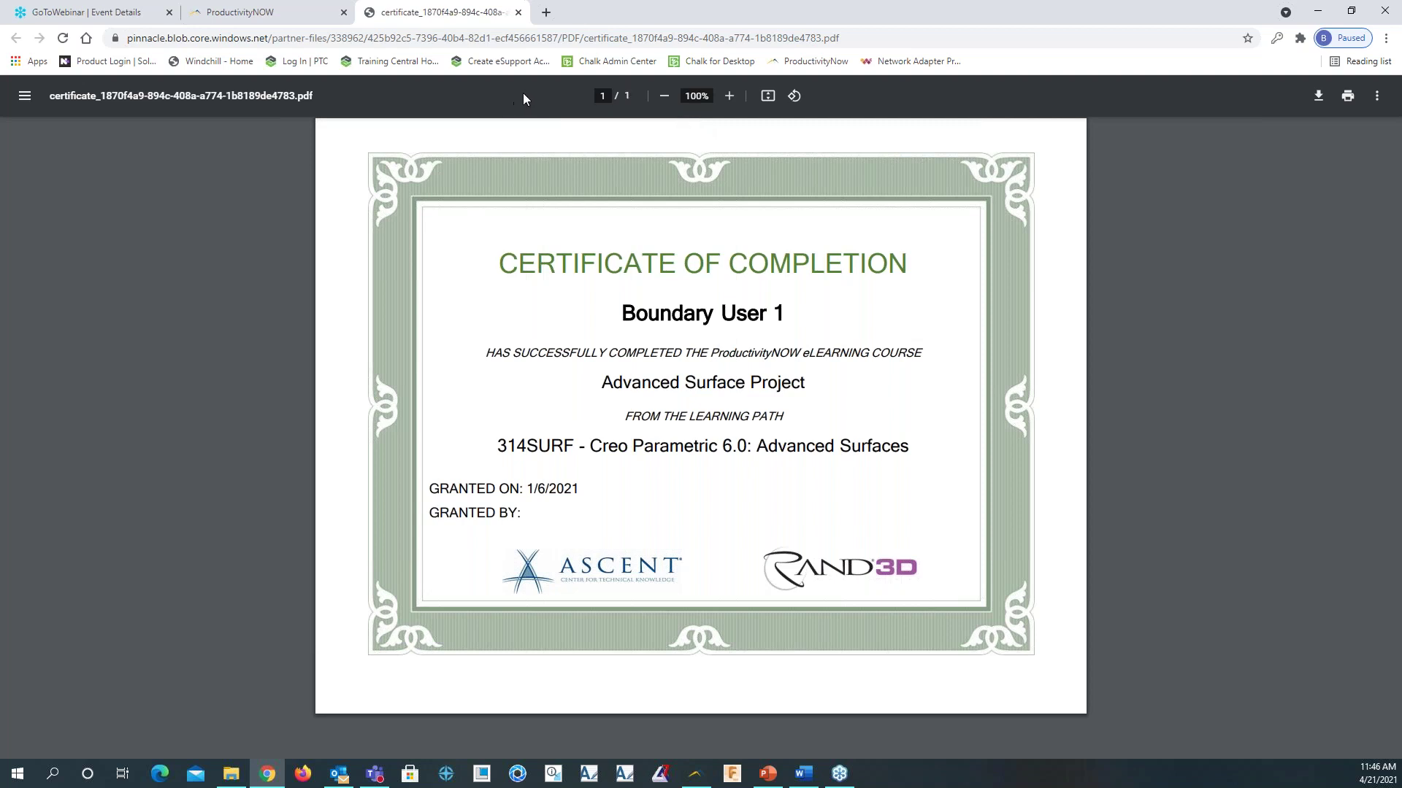
{"action": "left_click", "coordinate": [518, 13]}
{"action": "left_click", "coordinate": [895, 499]}
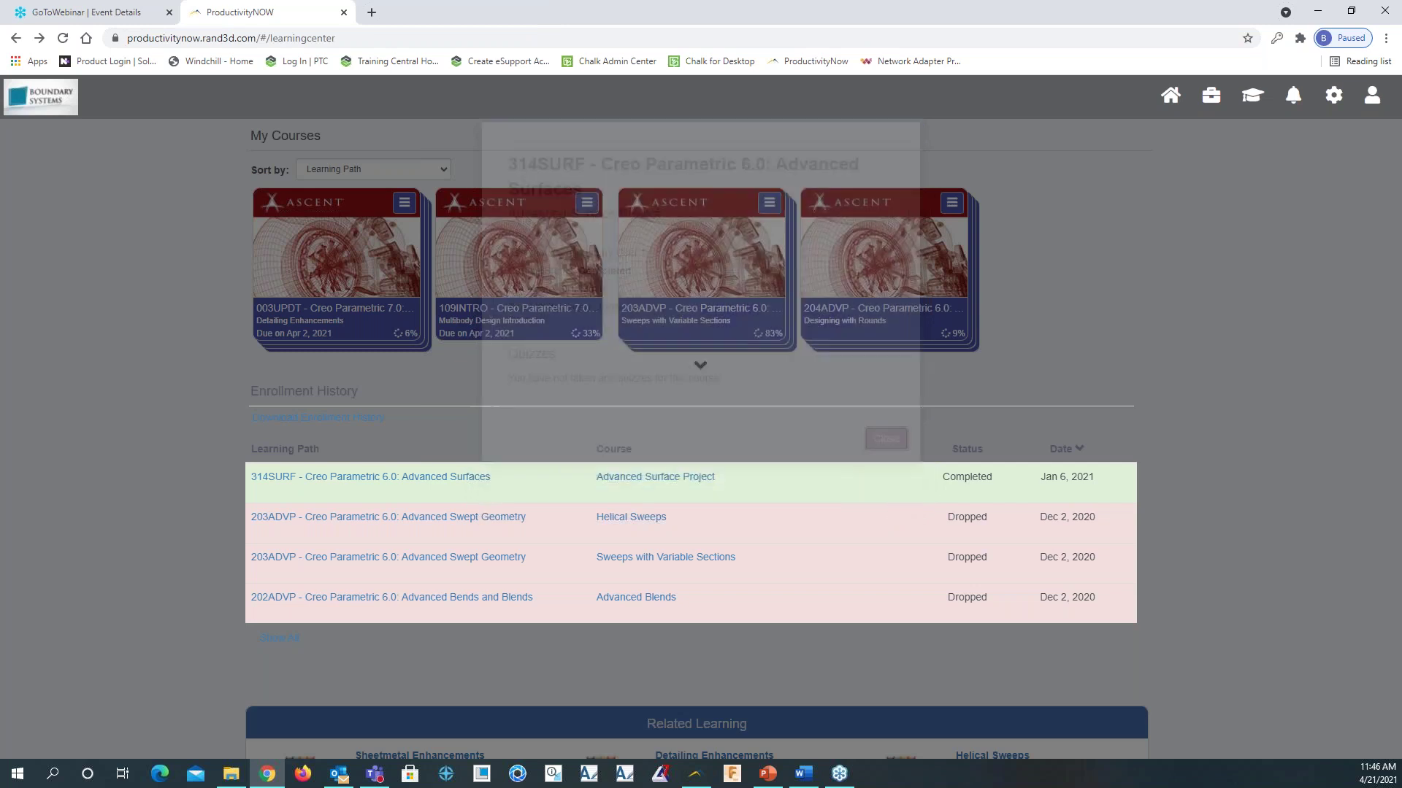
{"action": "scroll", "coordinate": [1033, 394], "scroll_direction": "down", "scroll_amount": 2}
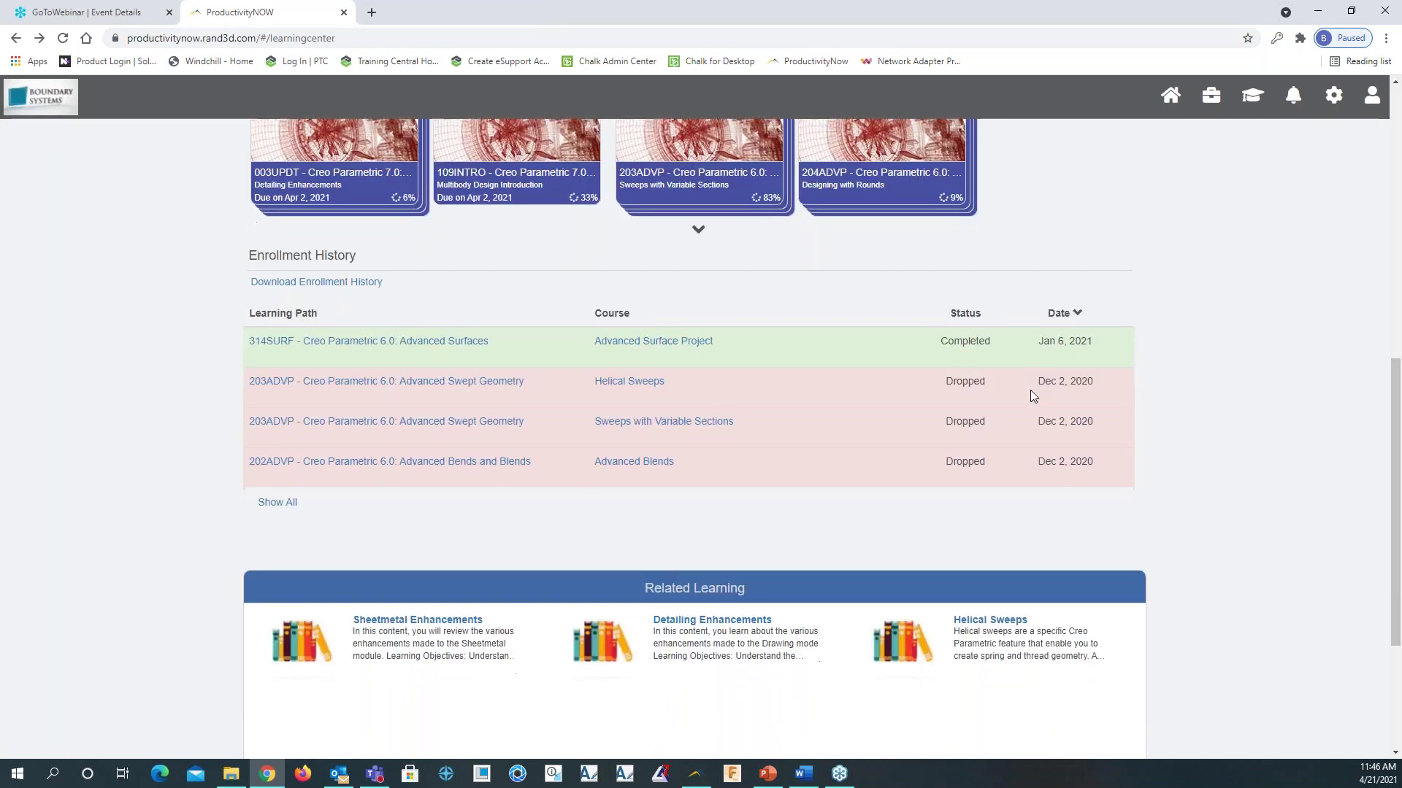
{"action": "scroll", "coordinate": [1033, 394], "scroll_direction": "up", "scroll_amount": 8}
{"action": "scroll", "coordinate": [1033, 396], "scroll_direction": "up", "scroll_amount": 1}
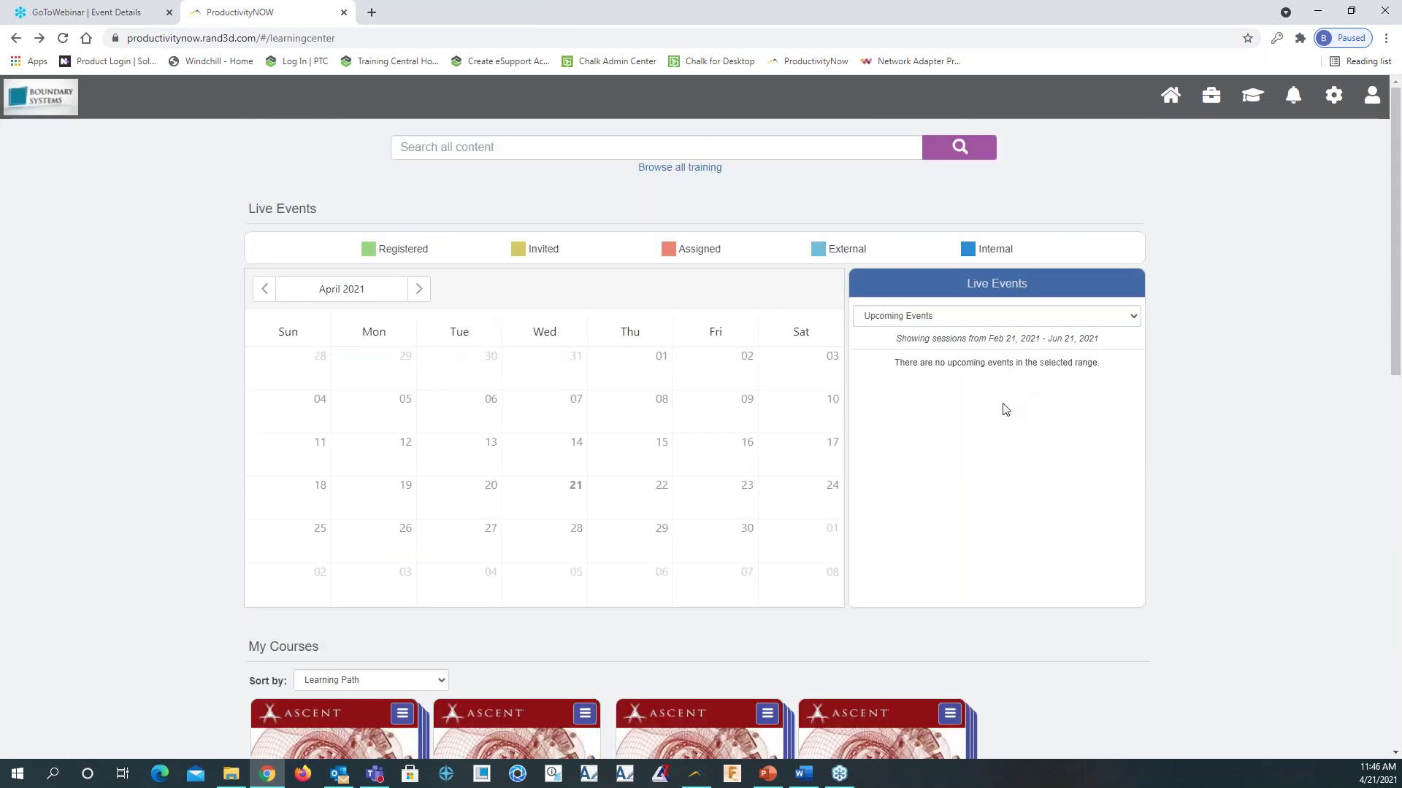
{"action": "key", "text": "alt+Tab"}
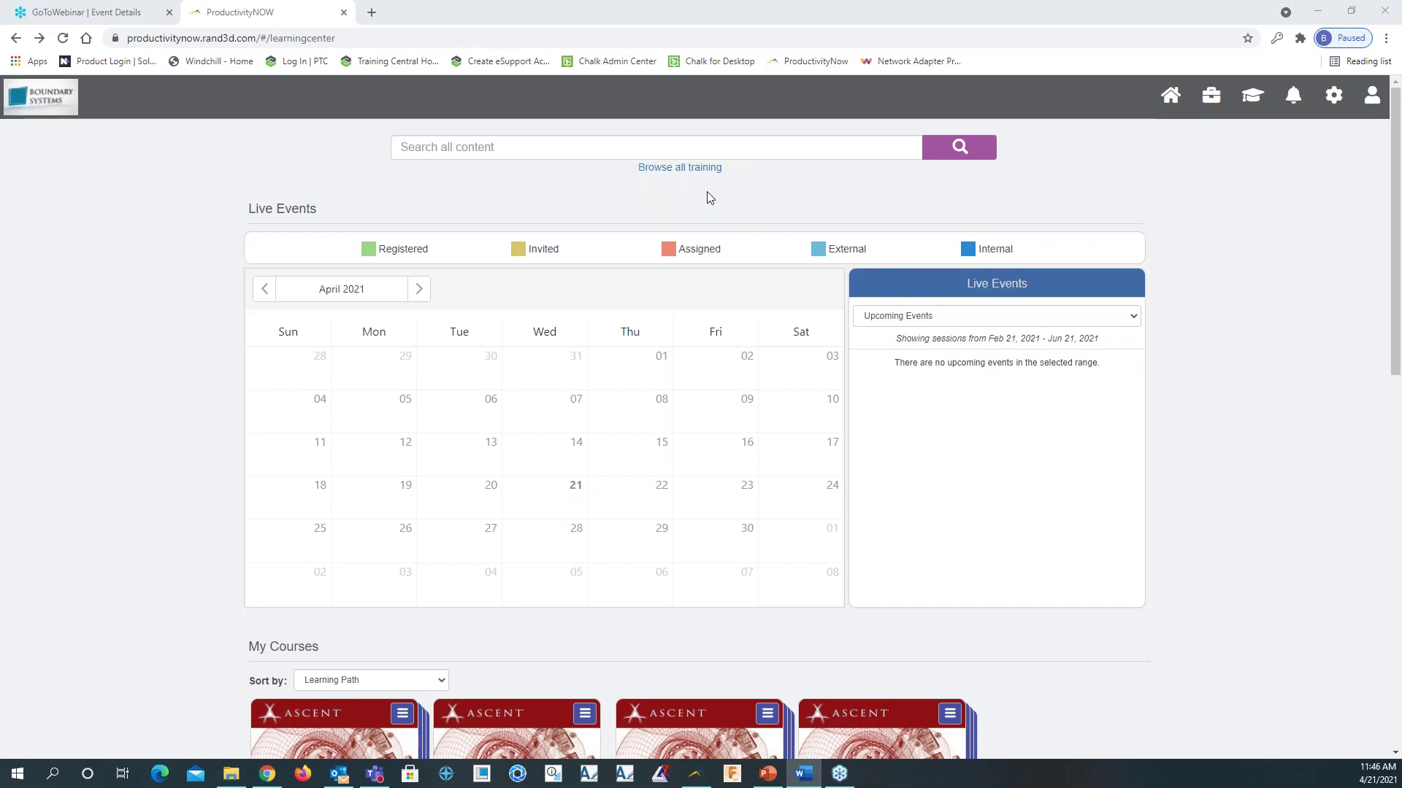
Browse all training filtered to Creo Parametric 4.0 and search for 'advanced'
{"action": "left_click", "coordinate": [683, 168]}
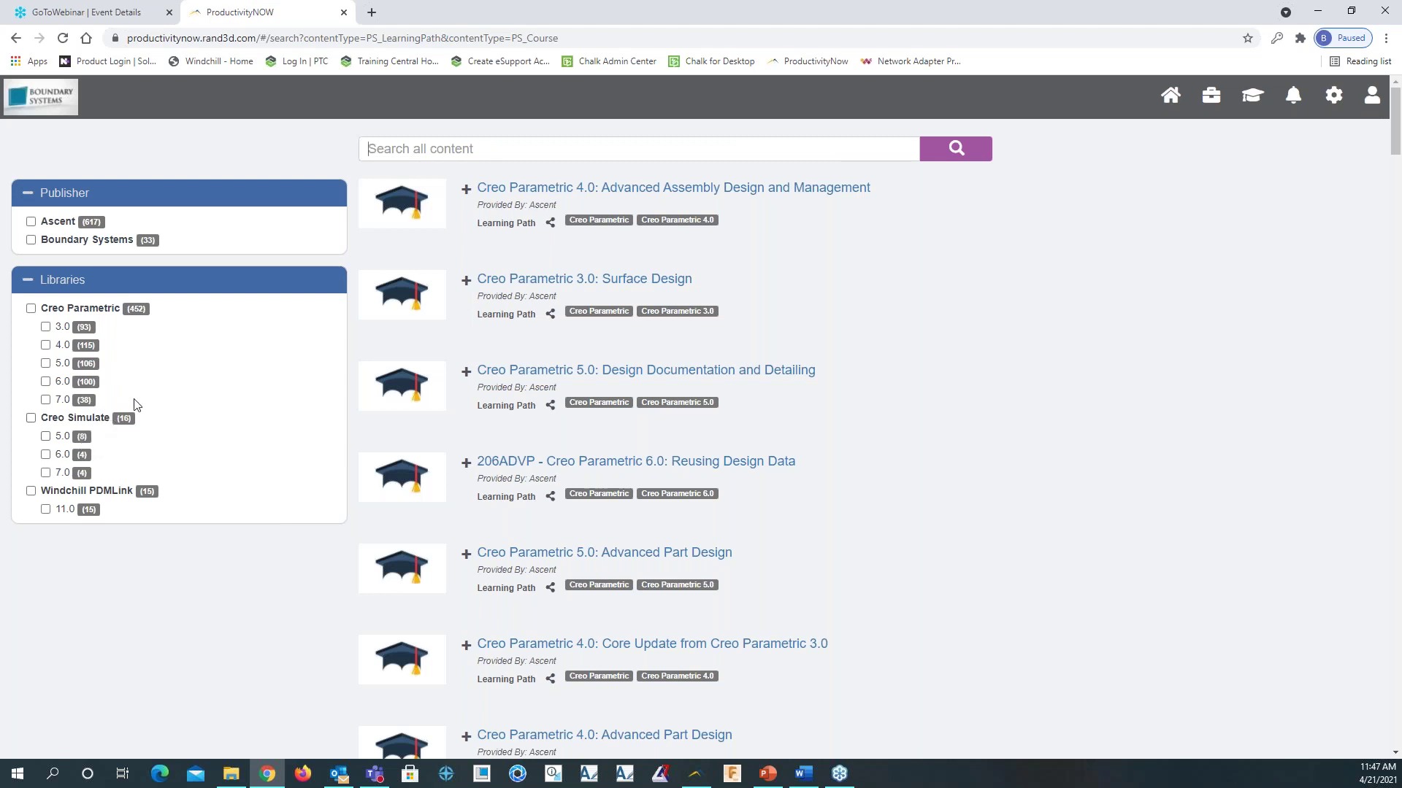
{"action": "left_click", "coordinate": [45, 345]}
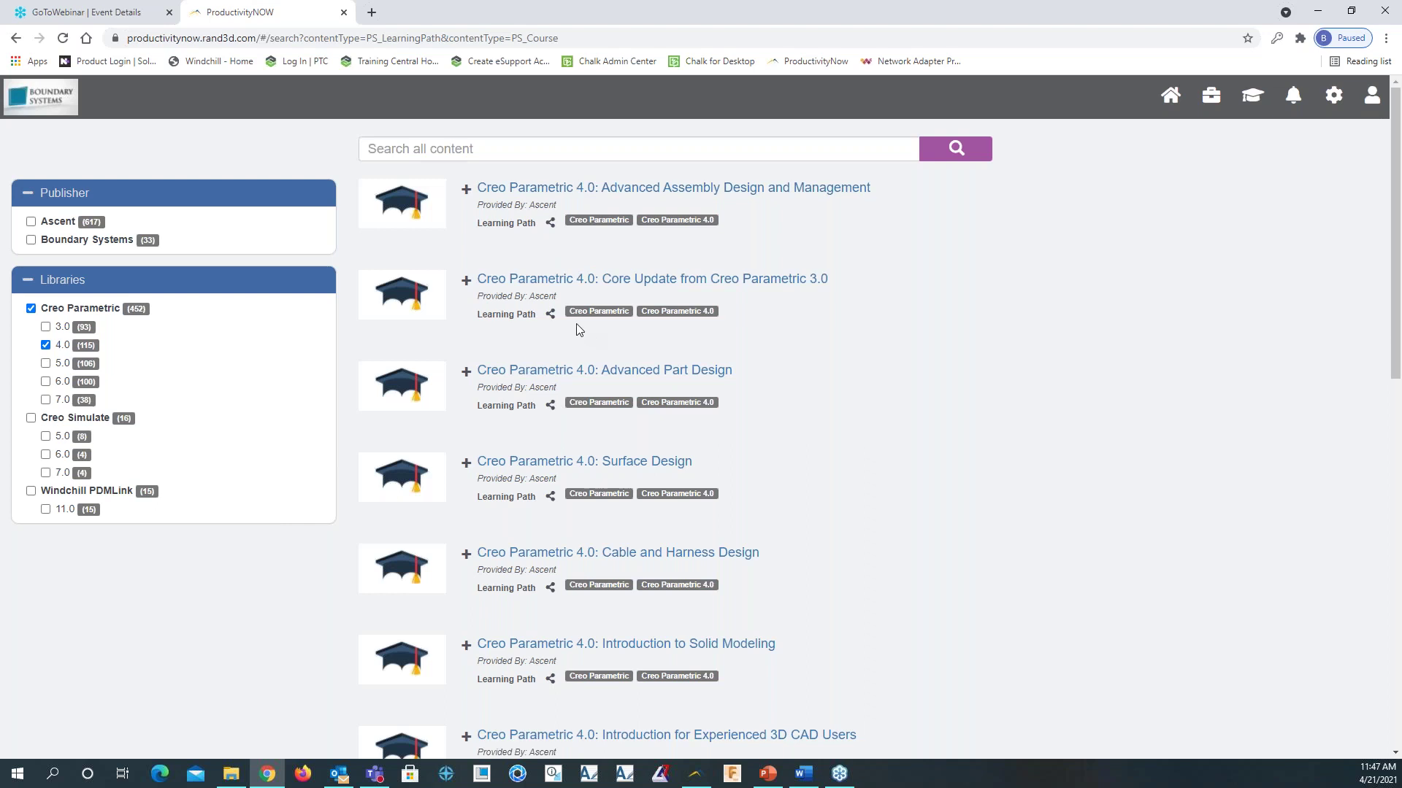
{"action": "left_click", "coordinate": [507, 148]}
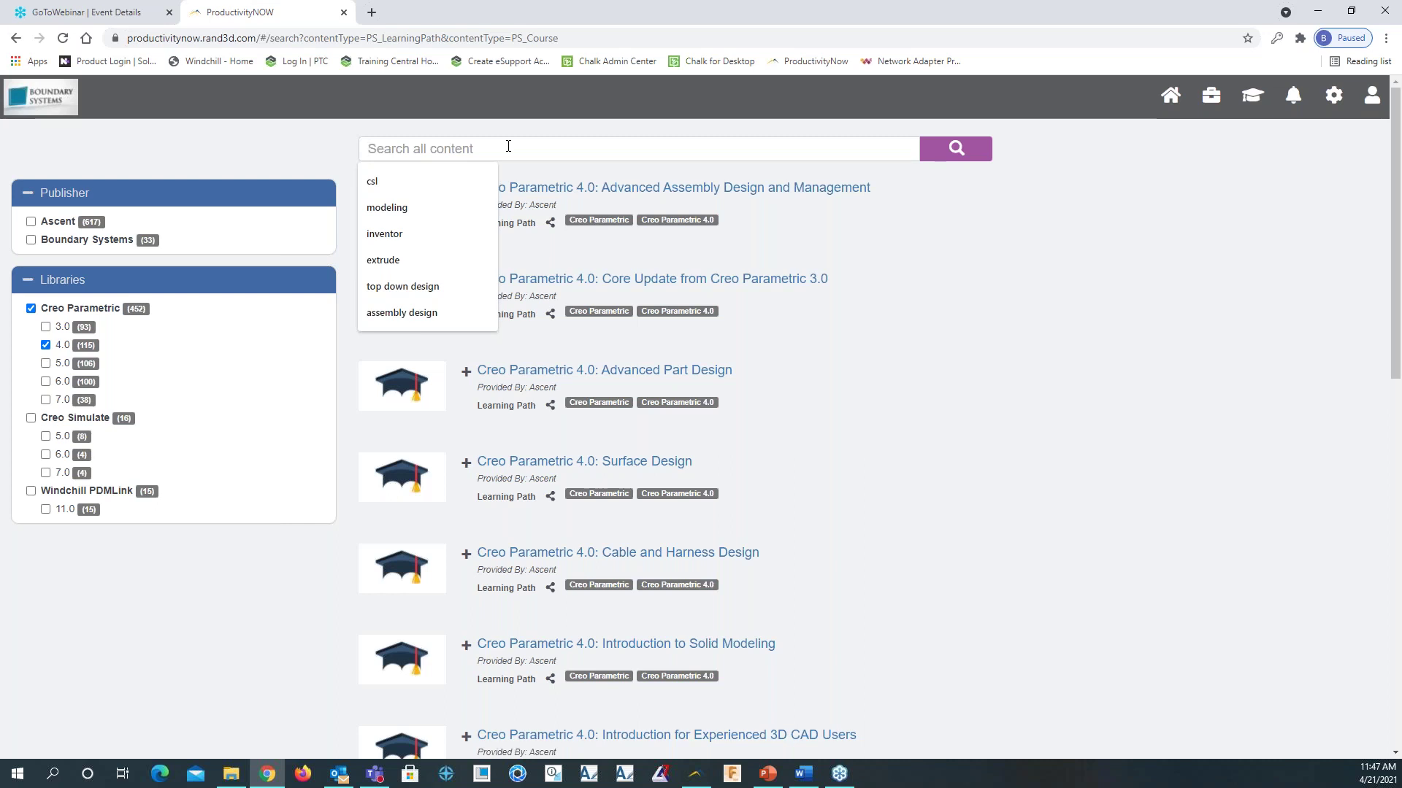
{"action": "type", "text": "adva"}
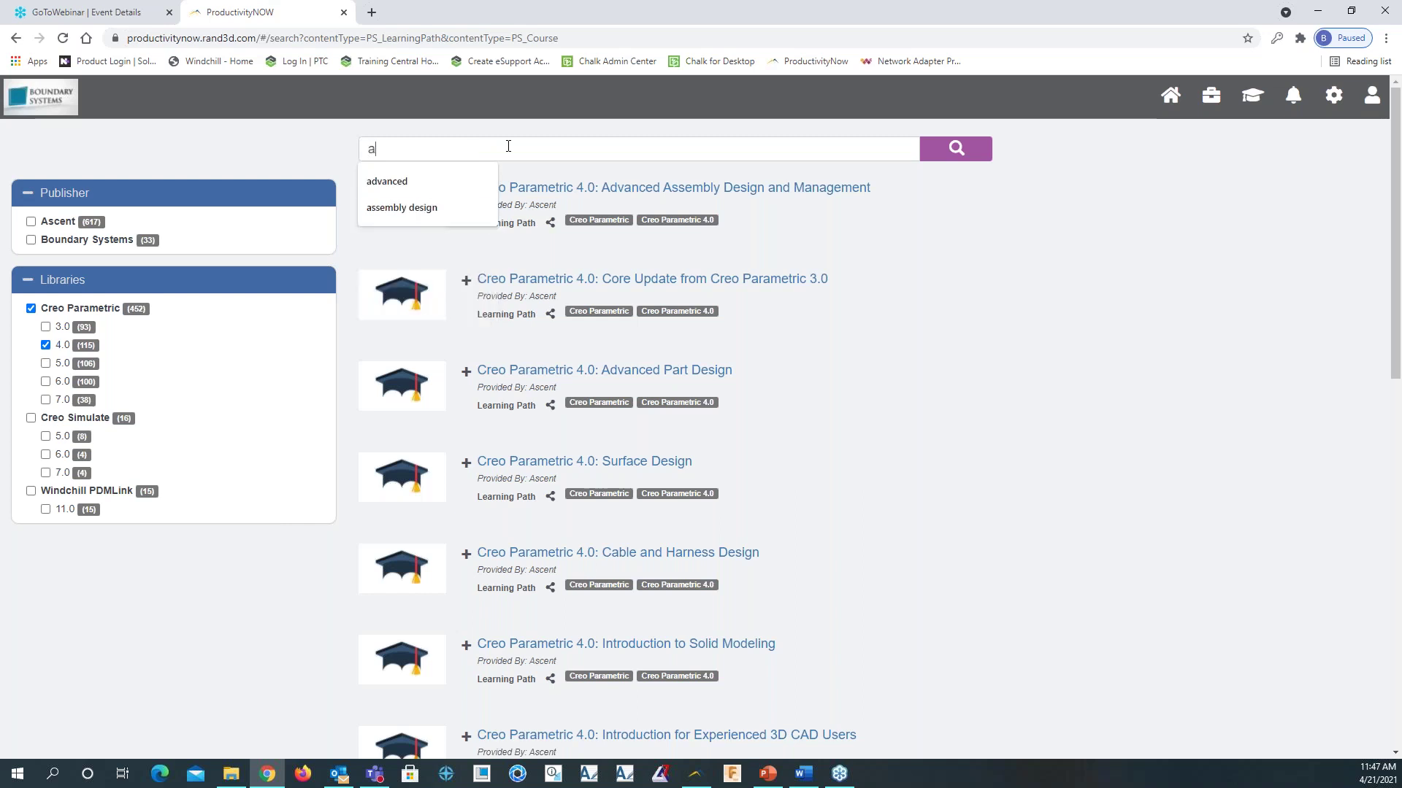
{"action": "type", "text": "nced"}
{"action": "key", "text": "Return"}
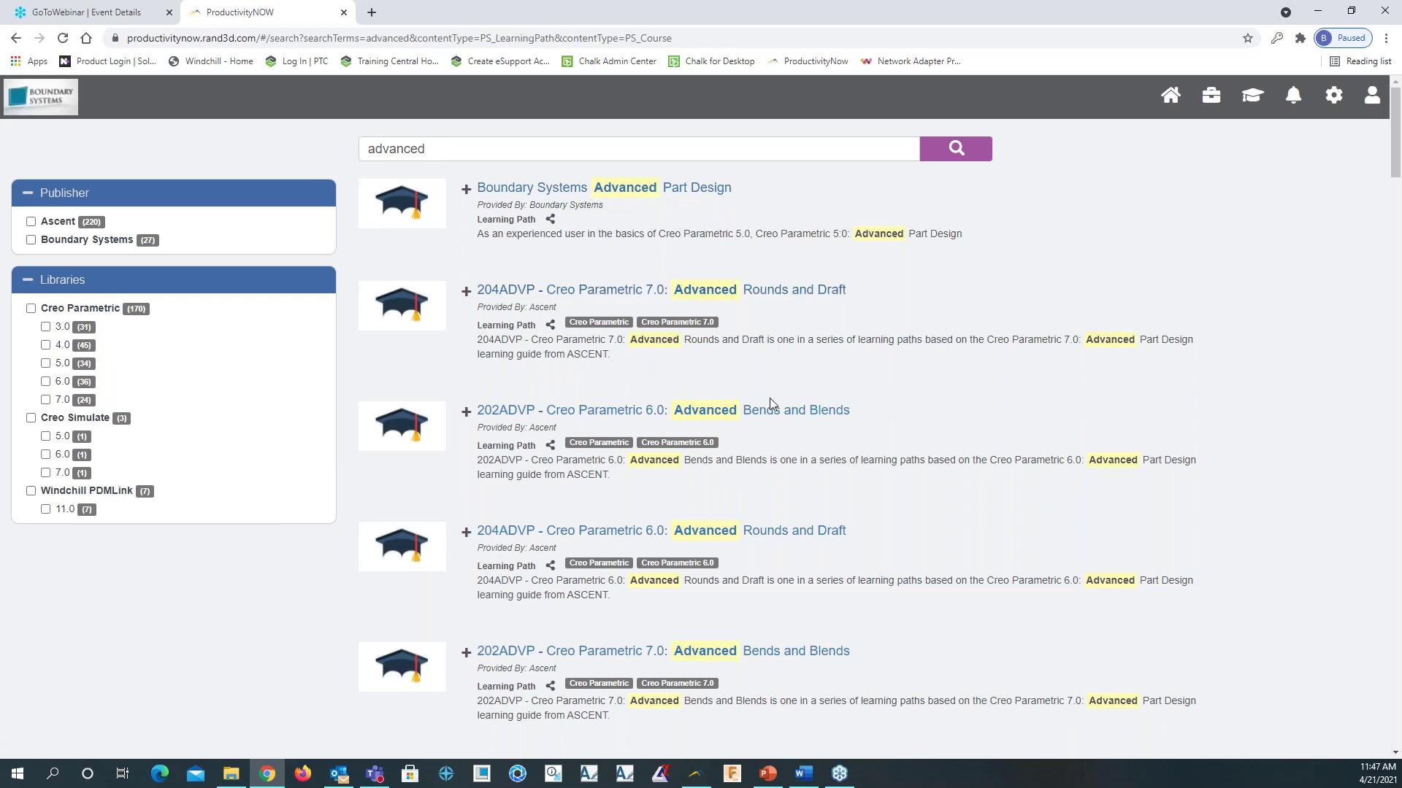
{"action": "scroll", "coordinate": [787, 325], "scroll_direction": "down", "scroll_amount": 2}
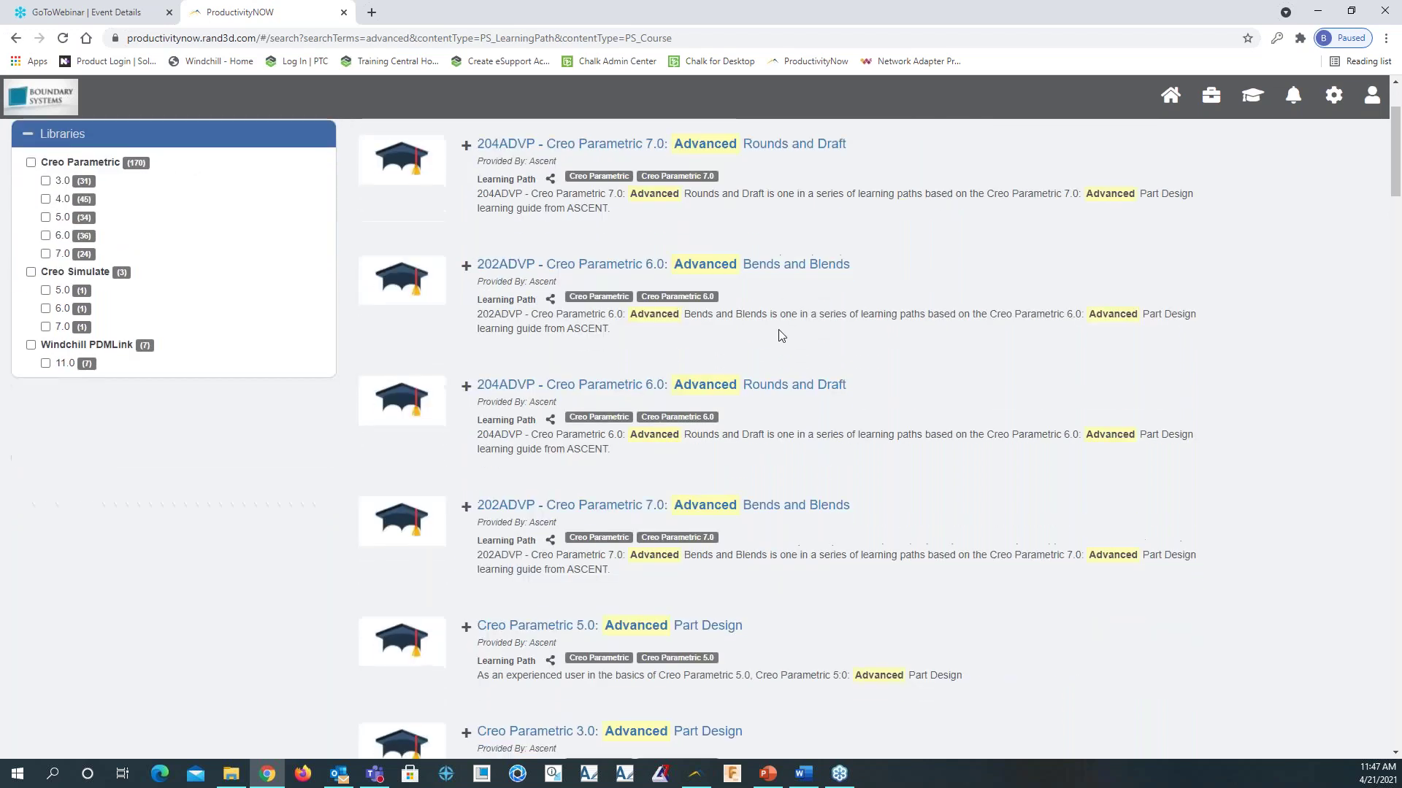
{"action": "scroll", "coordinate": [781, 334], "scroll_direction": "down", "scroll_amount": 1}
{"action": "scroll", "coordinate": [778, 333], "scroll_direction": "up", "scroll_amount": 2}
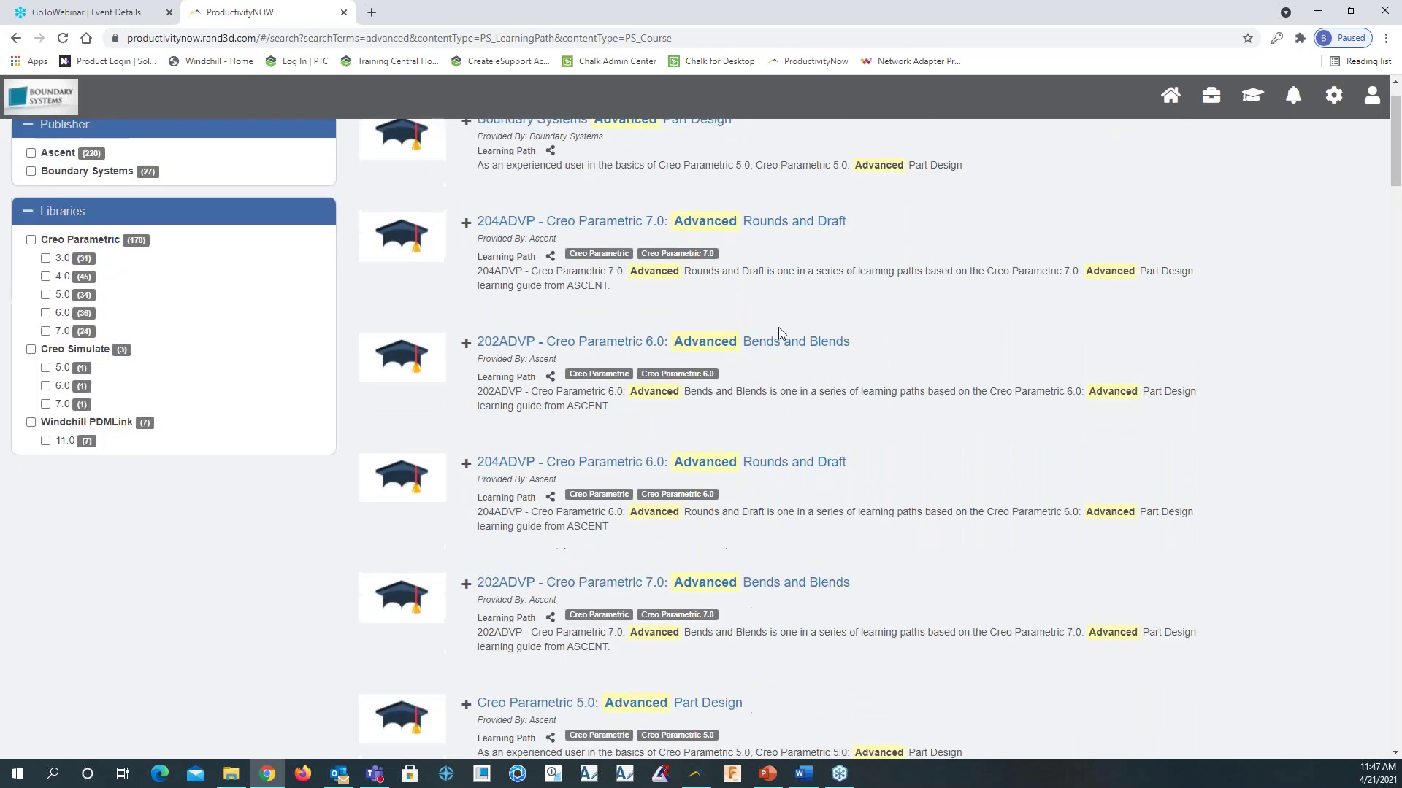
{"action": "scroll", "coordinate": [778, 332], "scroll_direction": "up", "scroll_amount": 1}
Replace the search term with 'sweep' and review the sweep results
{"action": "left_click", "coordinate": [497, 144]}
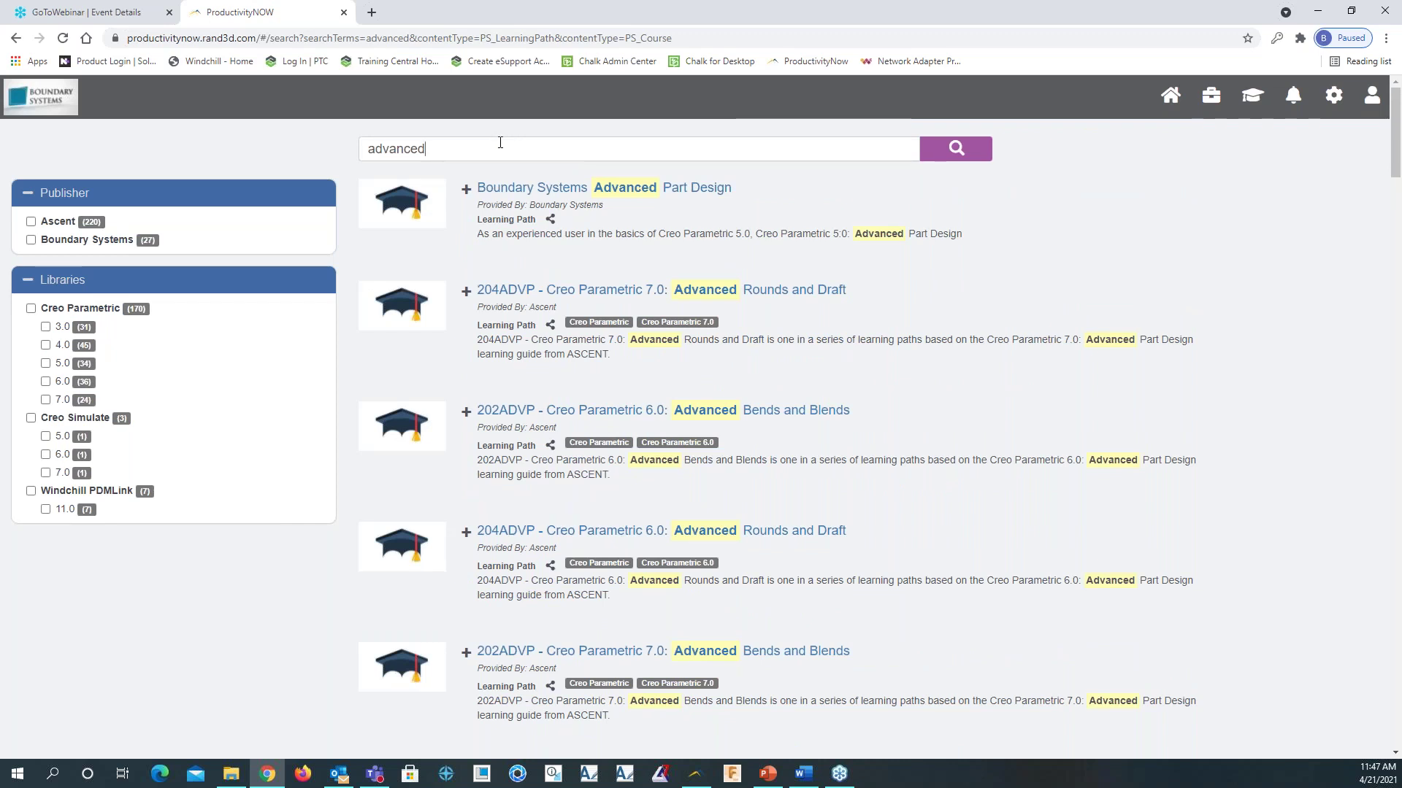
{"action": "left_click_drag", "start_coordinate": [440, 157], "coordinate": [361, 143]}
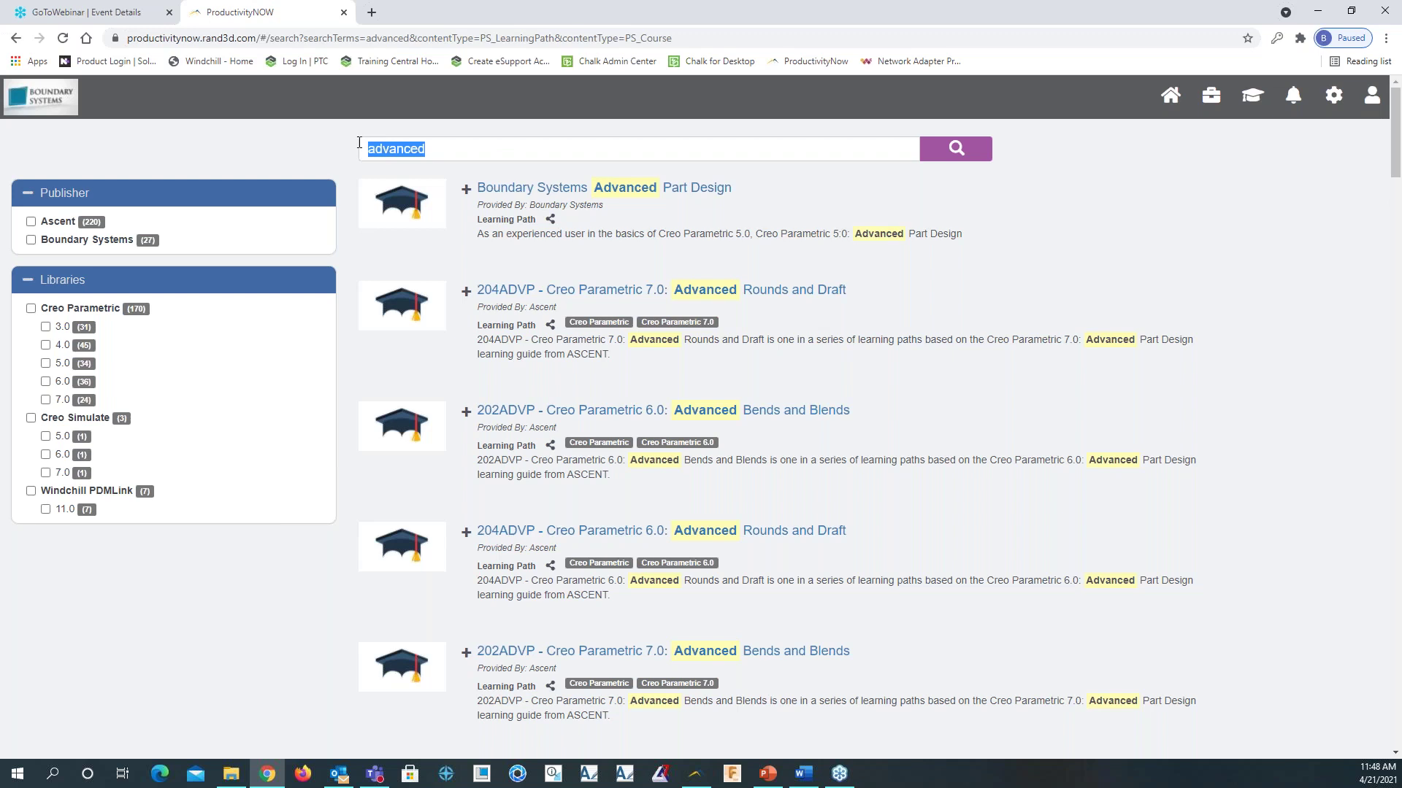
{"action": "type", "text": "sweep"}
{"action": "key", "text": "Return"}
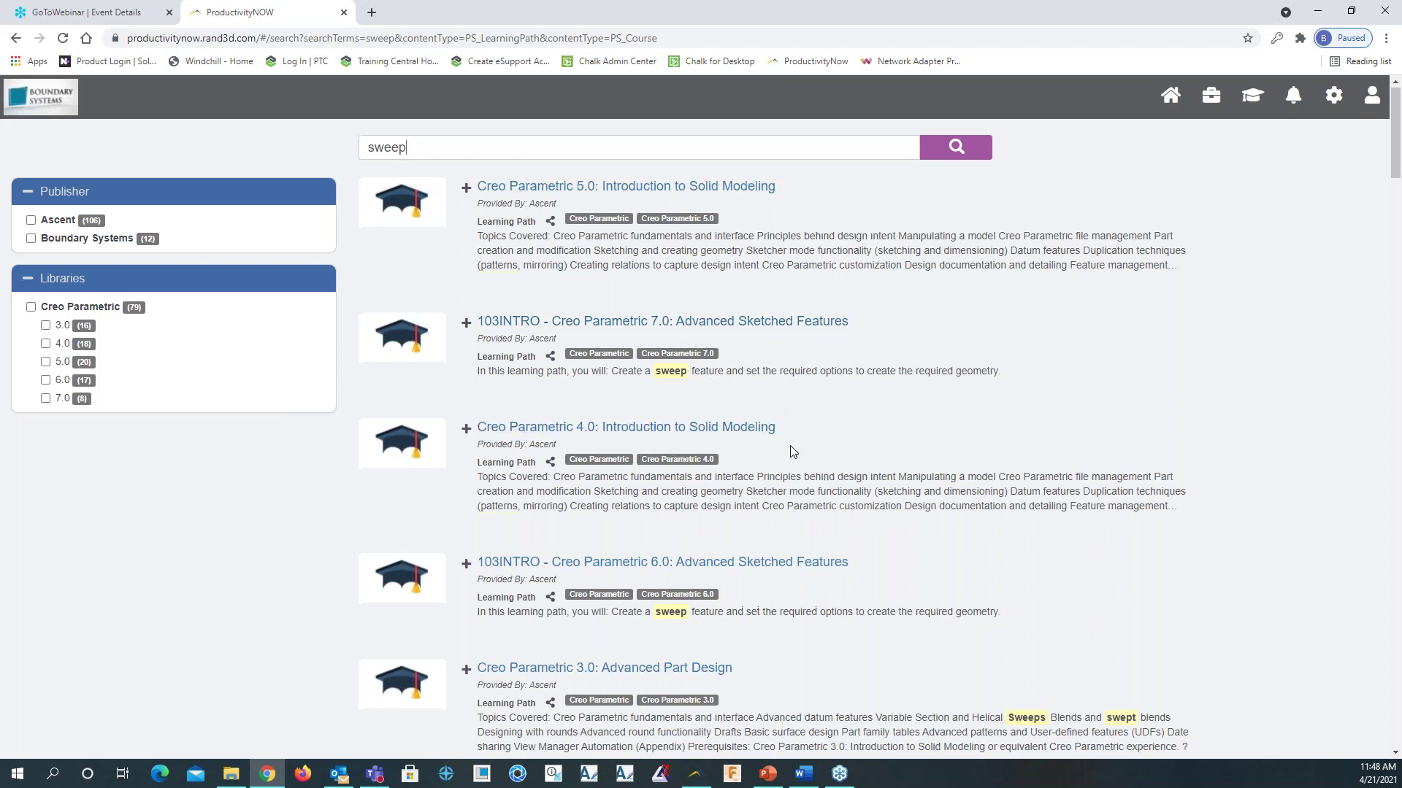
{"action": "scroll", "coordinate": [744, 442], "scroll_direction": "down", "scroll_amount": 2}
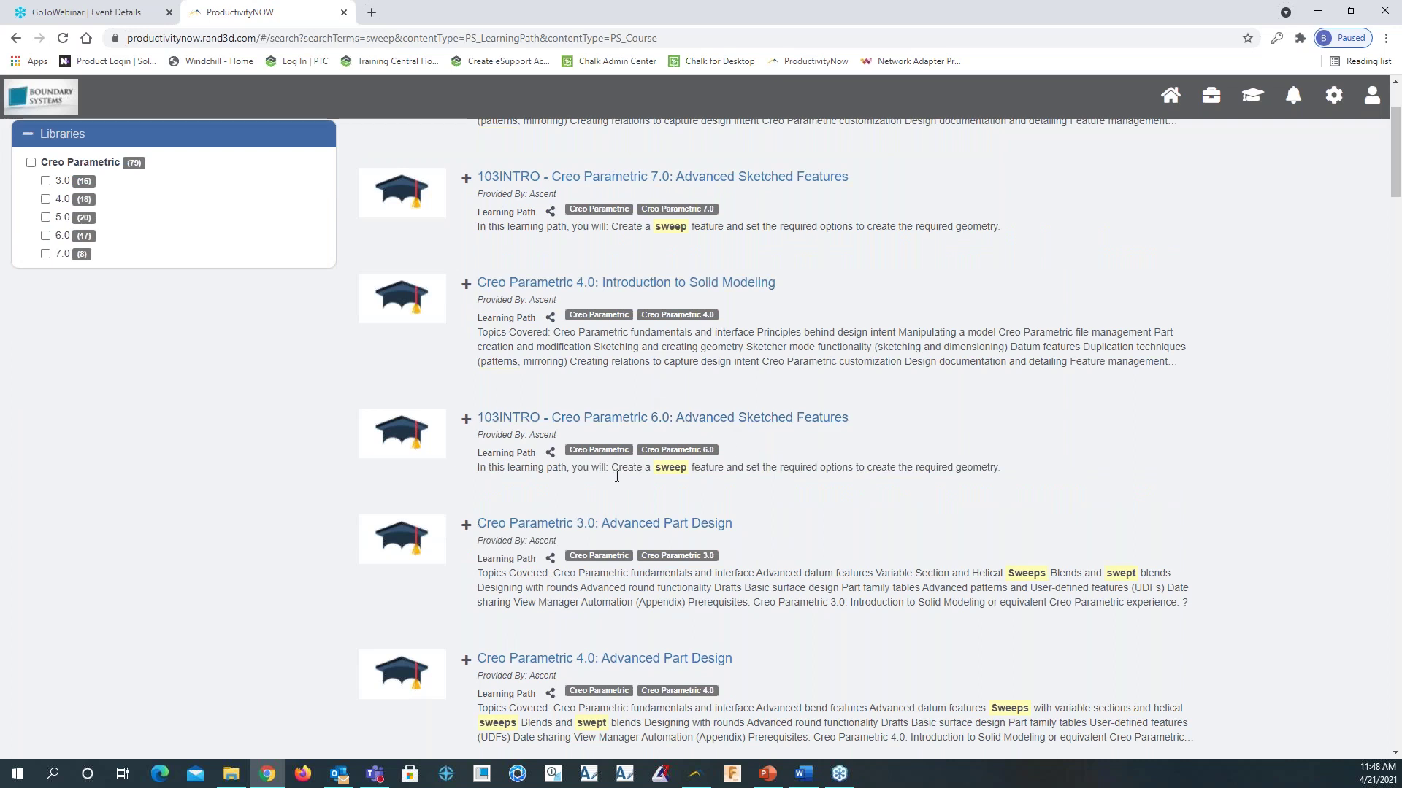
{"action": "scroll", "coordinate": [639, 445], "scroll_direction": "up", "scroll_amount": 2}
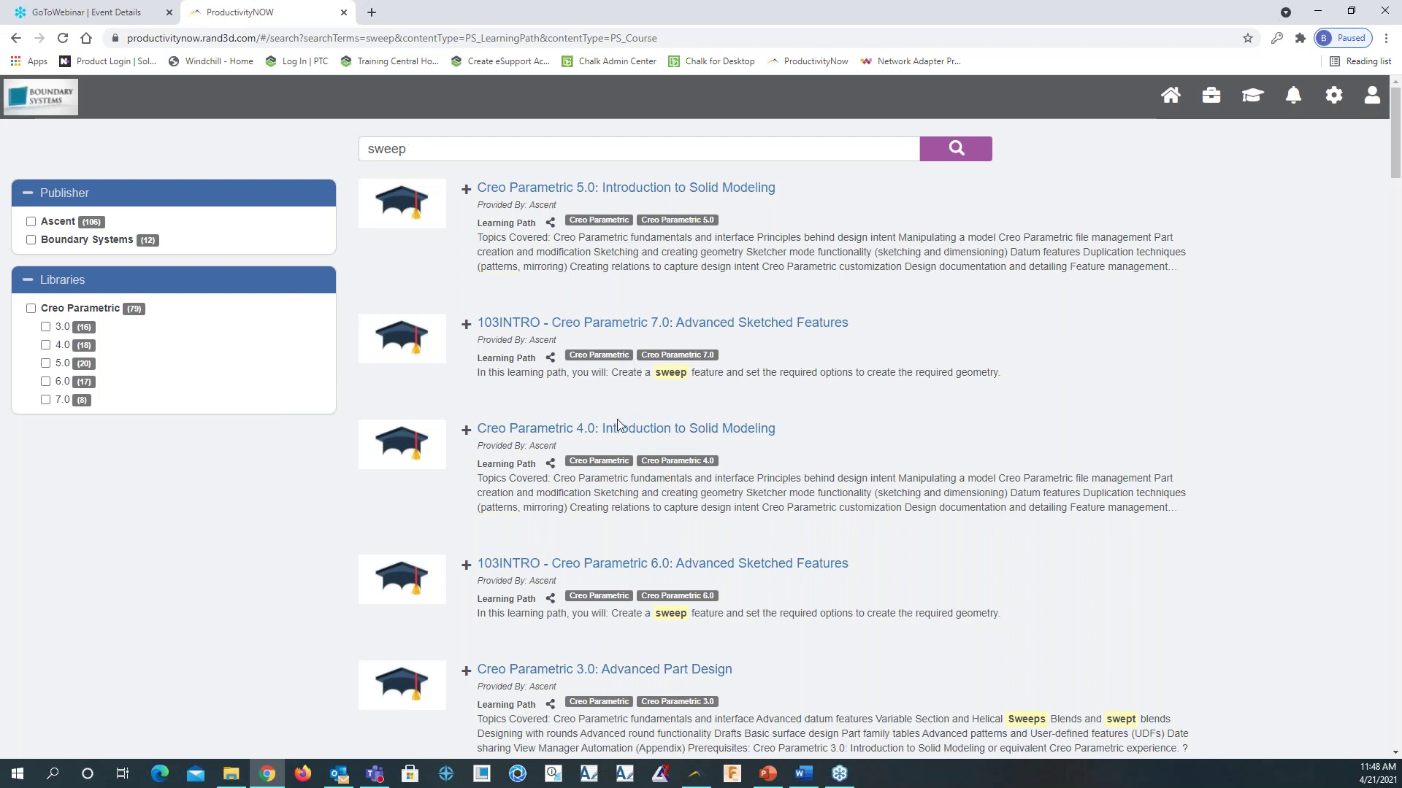
Open the 103INTRO - Creo Parametric 6.0: Advanced Sketched Features path and browse its courses
{"action": "left_click", "coordinate": [600, 575]}
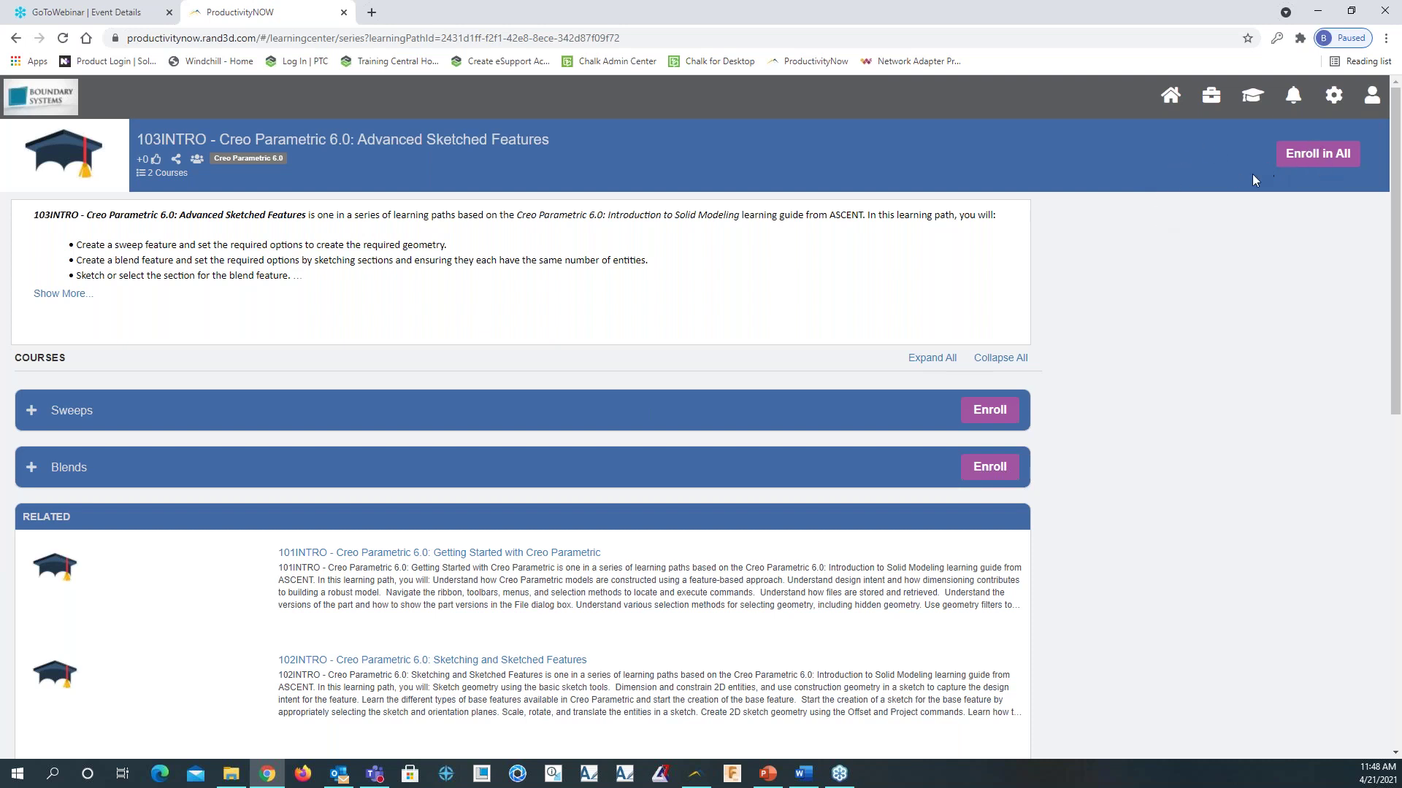
{"action": "scroll", "coordinate": [1071, 330], "scroll_direction": "down", "scroll_amount": 6}
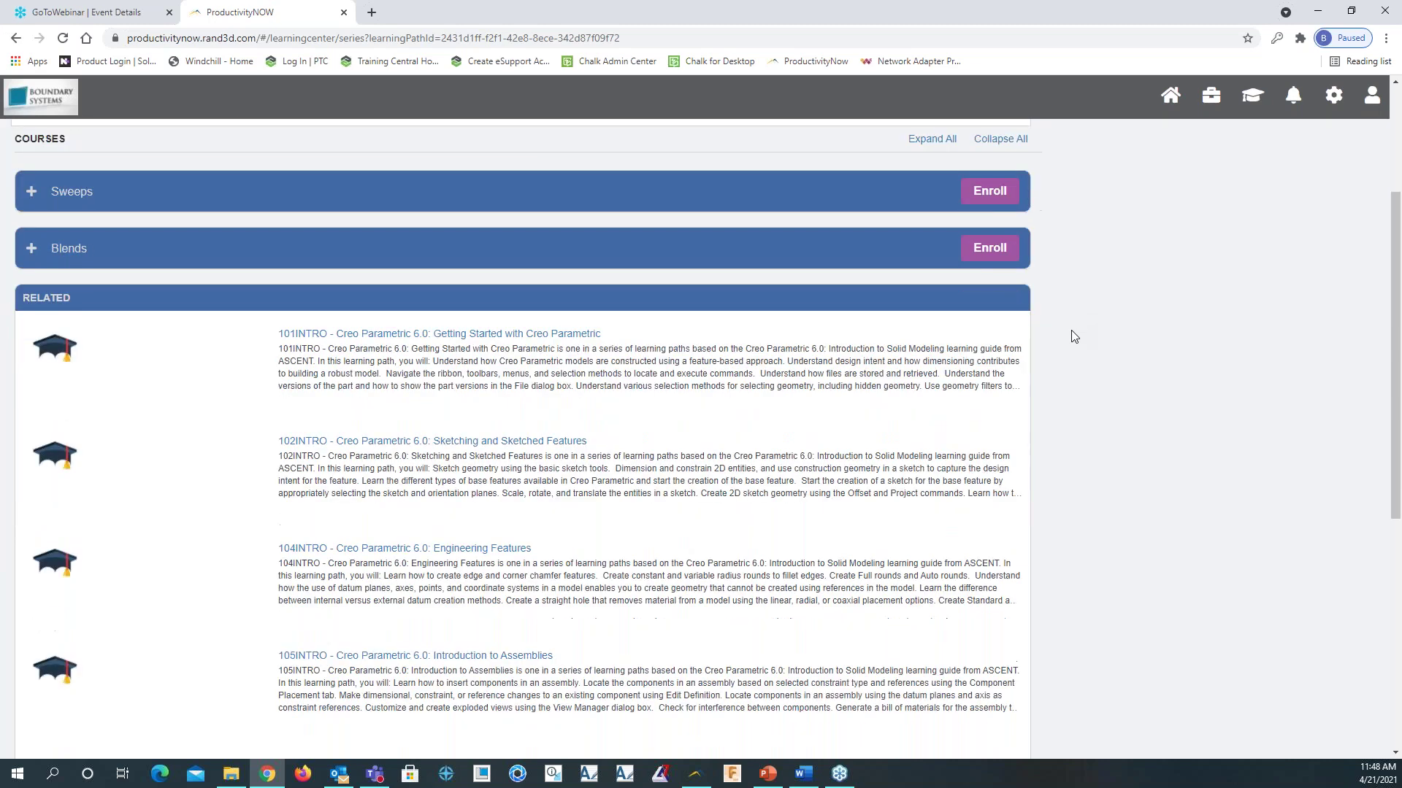
{"action": "scroll", "coordinate": [1073, 336], "scroll_direction": "down", "scroll_amount": 3}
{"action": "scroll", "coordinate": [1073, 336], "scroll_direction": "up", "scroll_amount": 8}
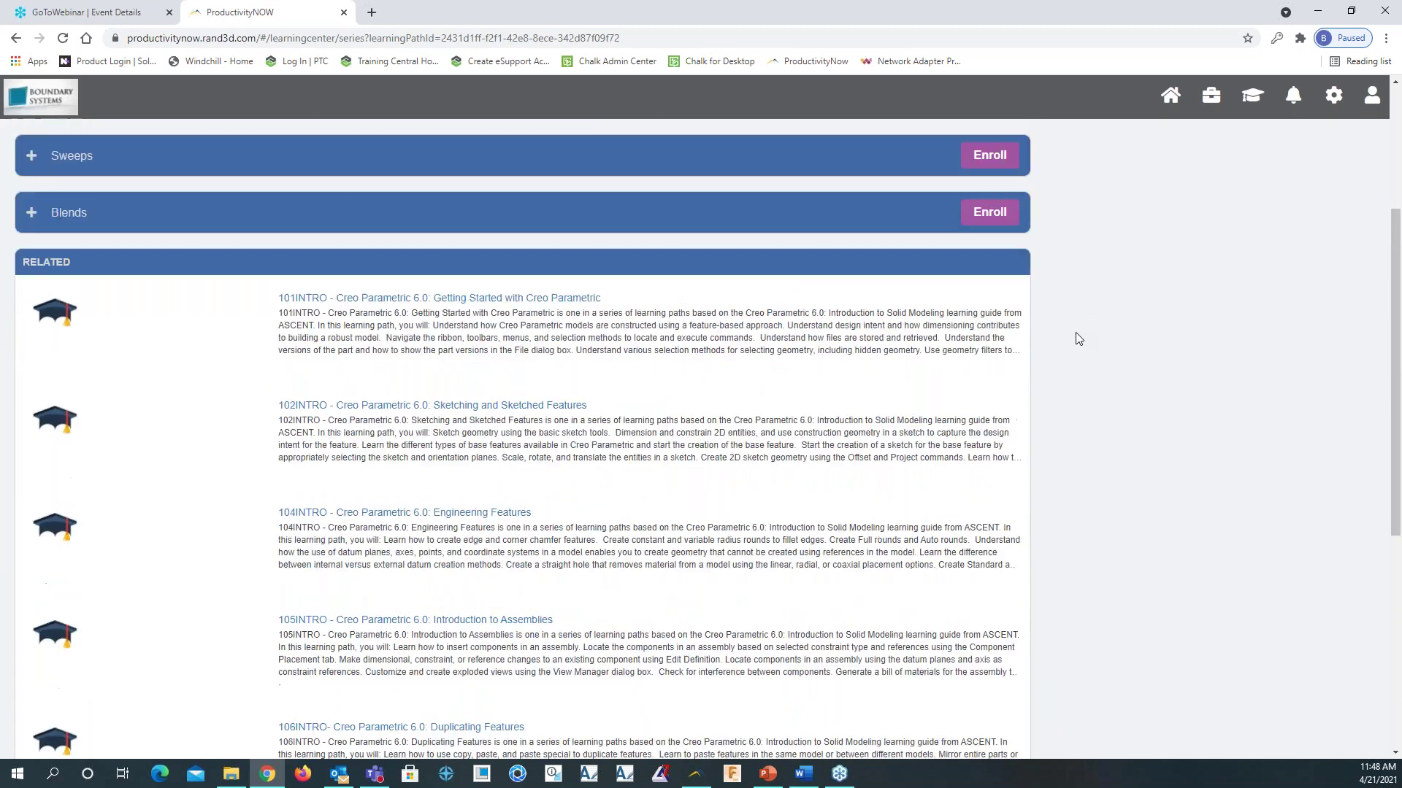
{"action": "scroll", "coordinate": [625, 430], "scroll_direction": "up", "scroll_amount": 1}
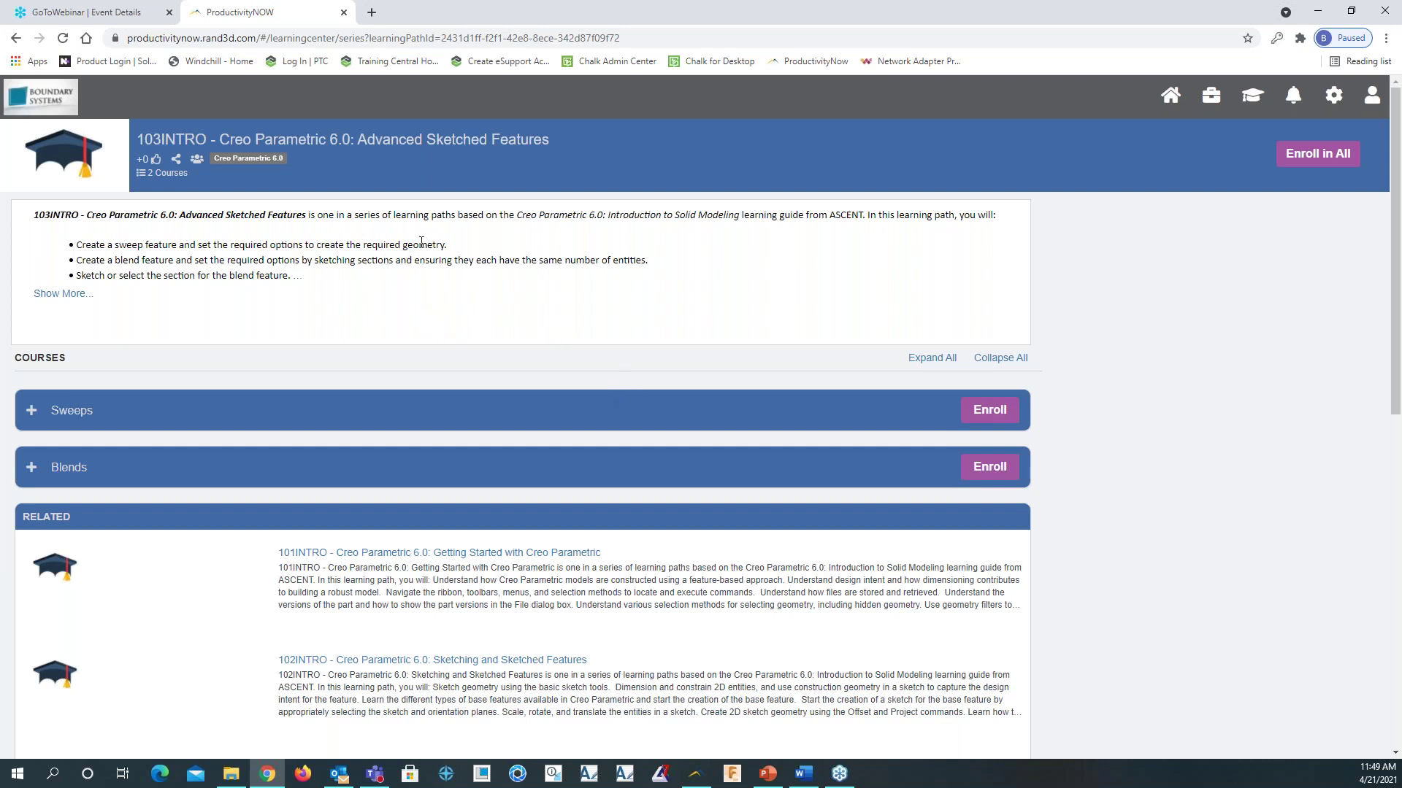
Check the path's share options and the notifications list, then close notifications
{"action": "left_click", "coordinate": [176, 159]}
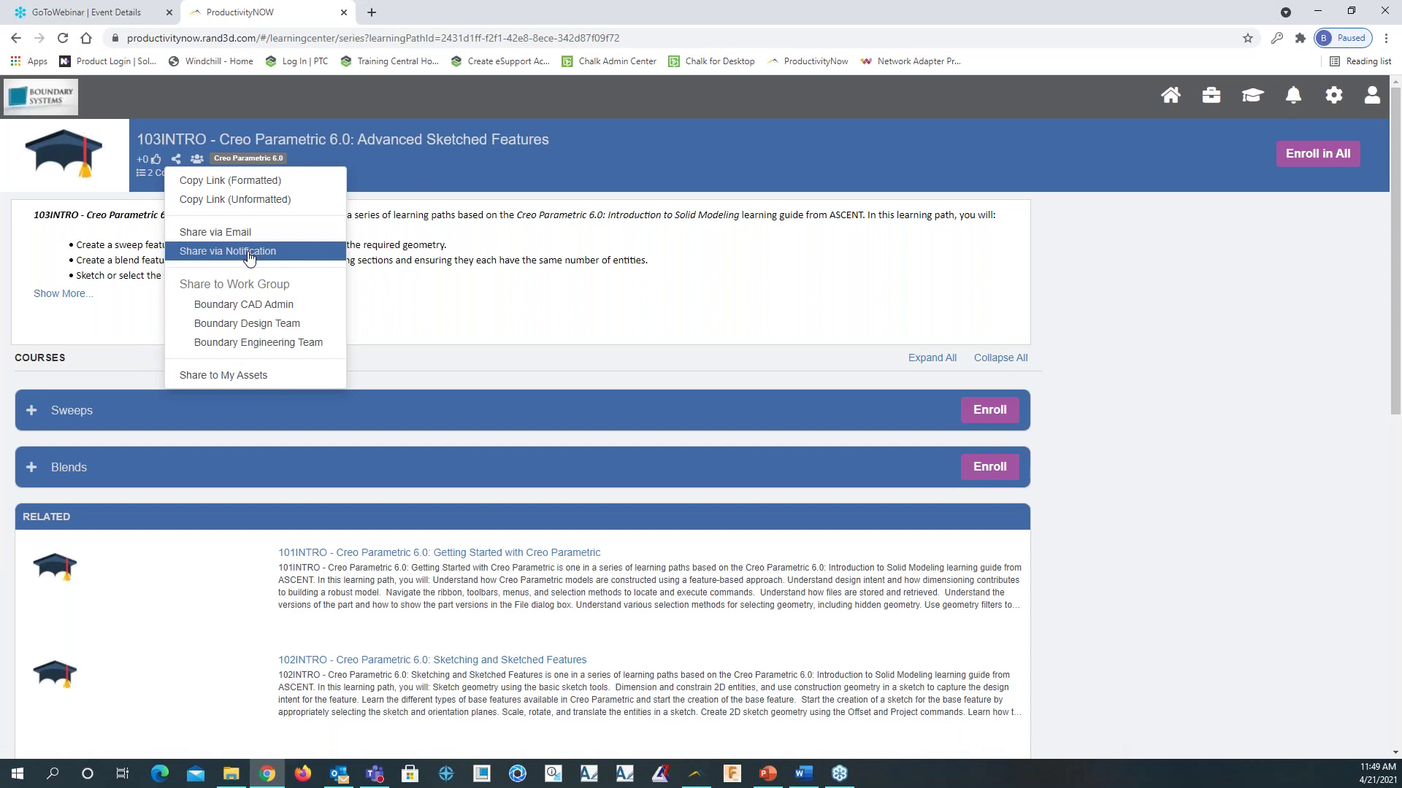
{"action": "left_click", "coordinate": [1293, 97]}
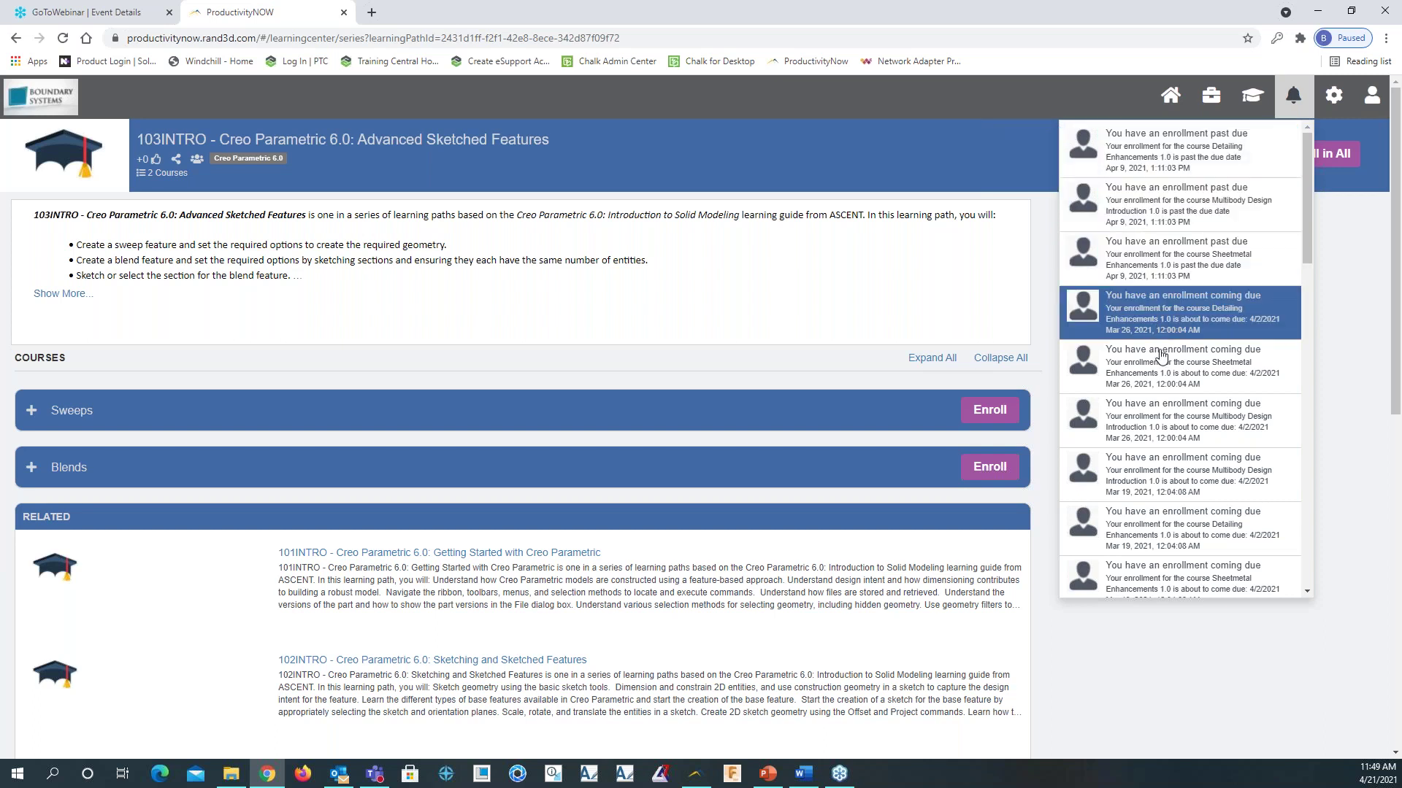
{"action": "left_click", "coordinate": [773, 163]}
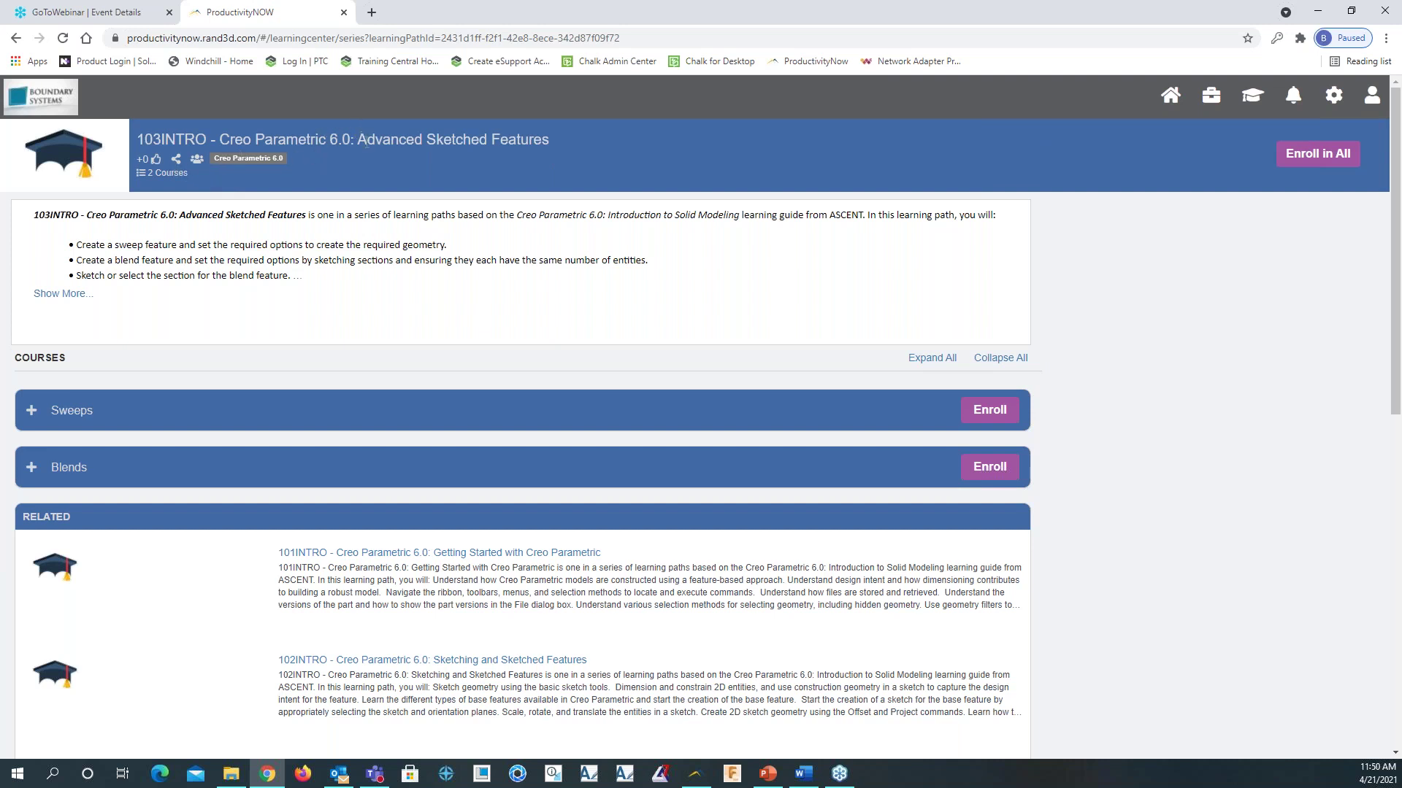
Copy a formatted link and share the 103INTRO path with the Boundary Design Team work group
{"action": "left_click", "coordinate": [178, 162]}
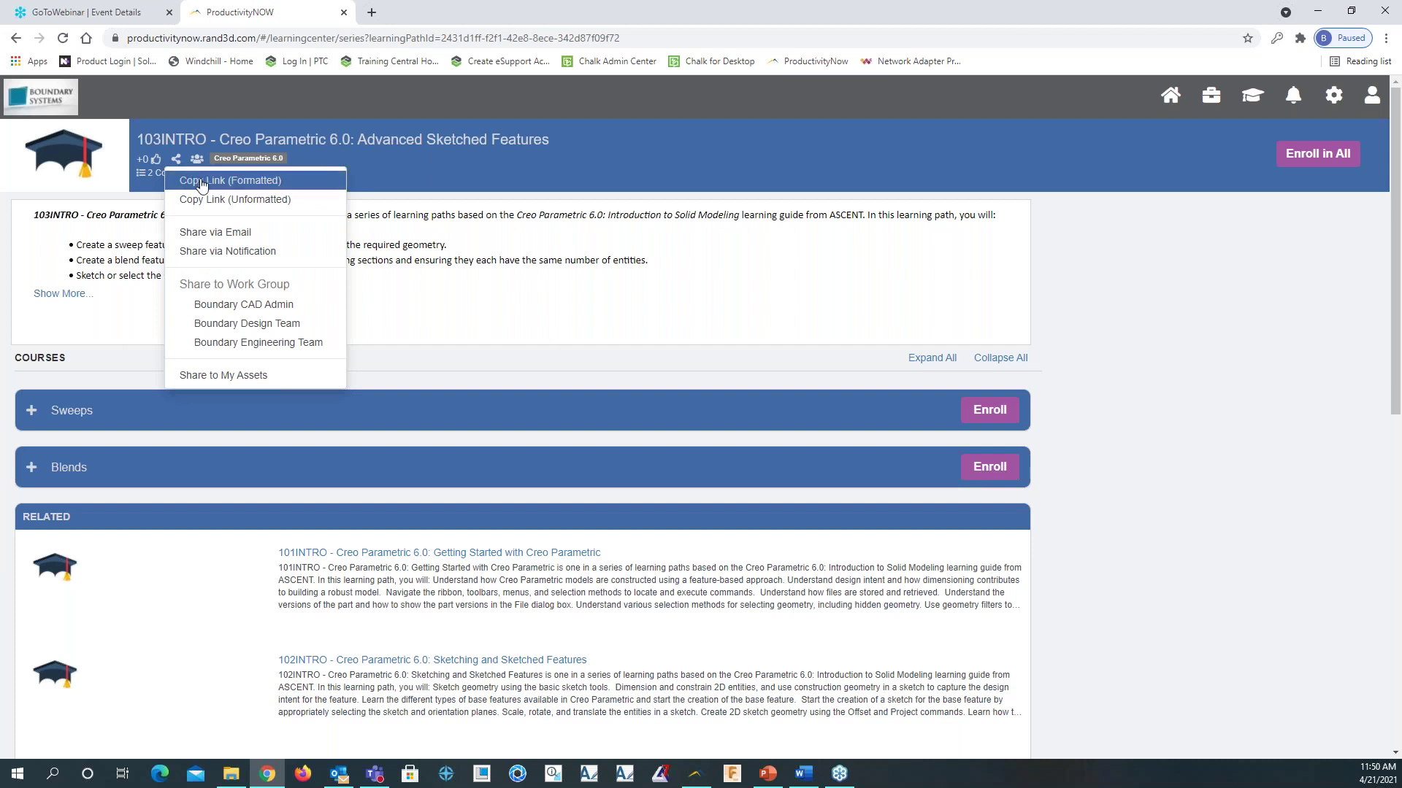
{"action": "left_click", "coordinate": [210, 180]}
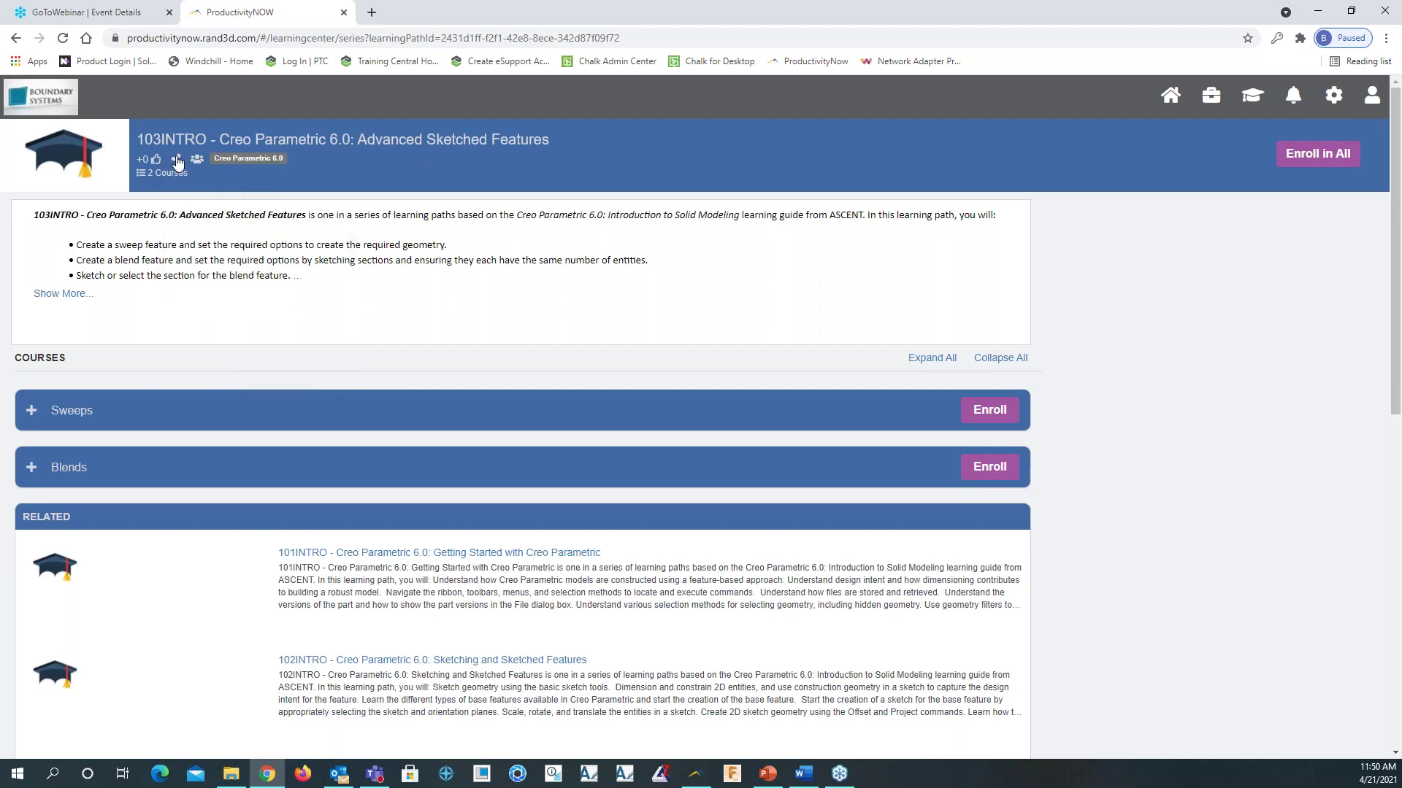
{"action": "left_click", "coordinate": [177, 162]}
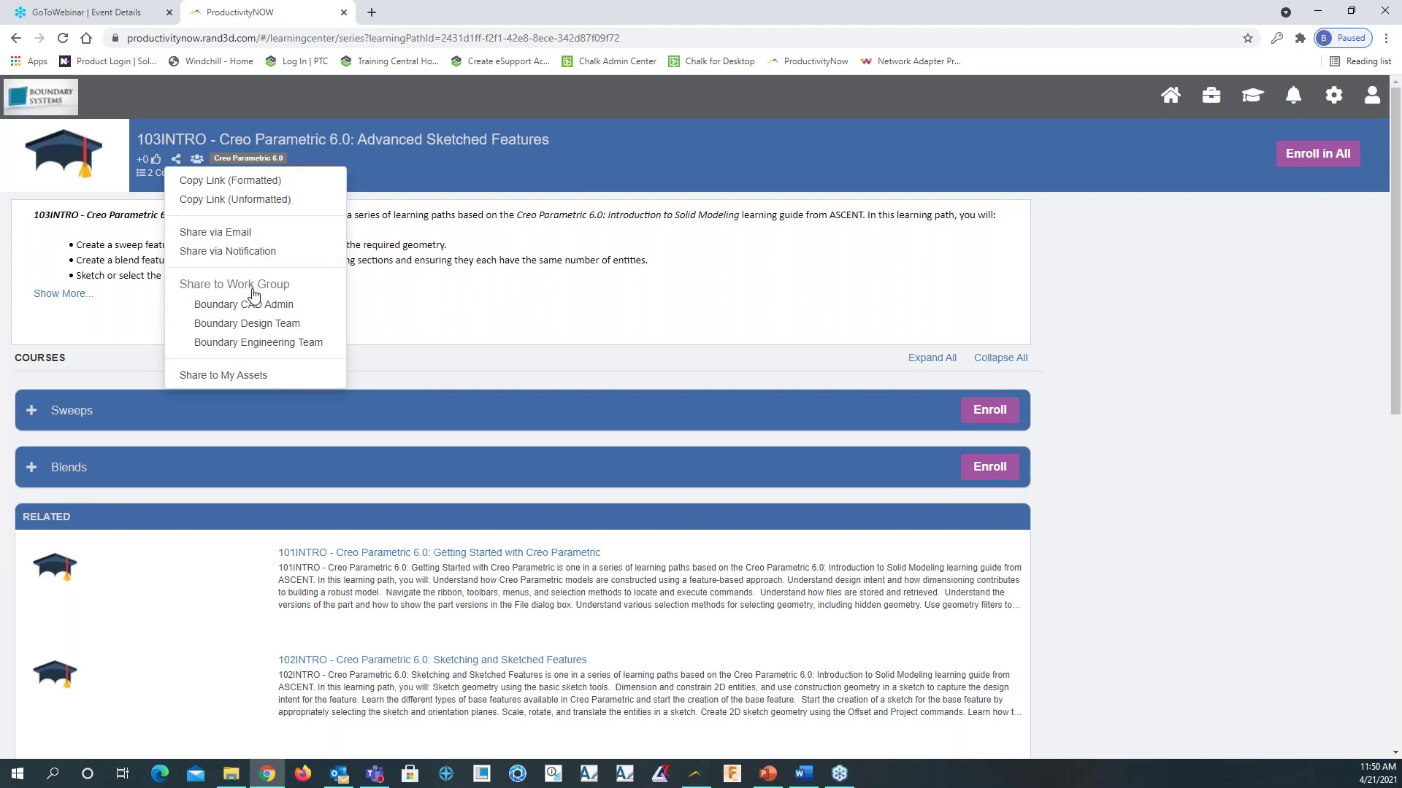
{"action": "left_click", "coordinate": [266, 326]}
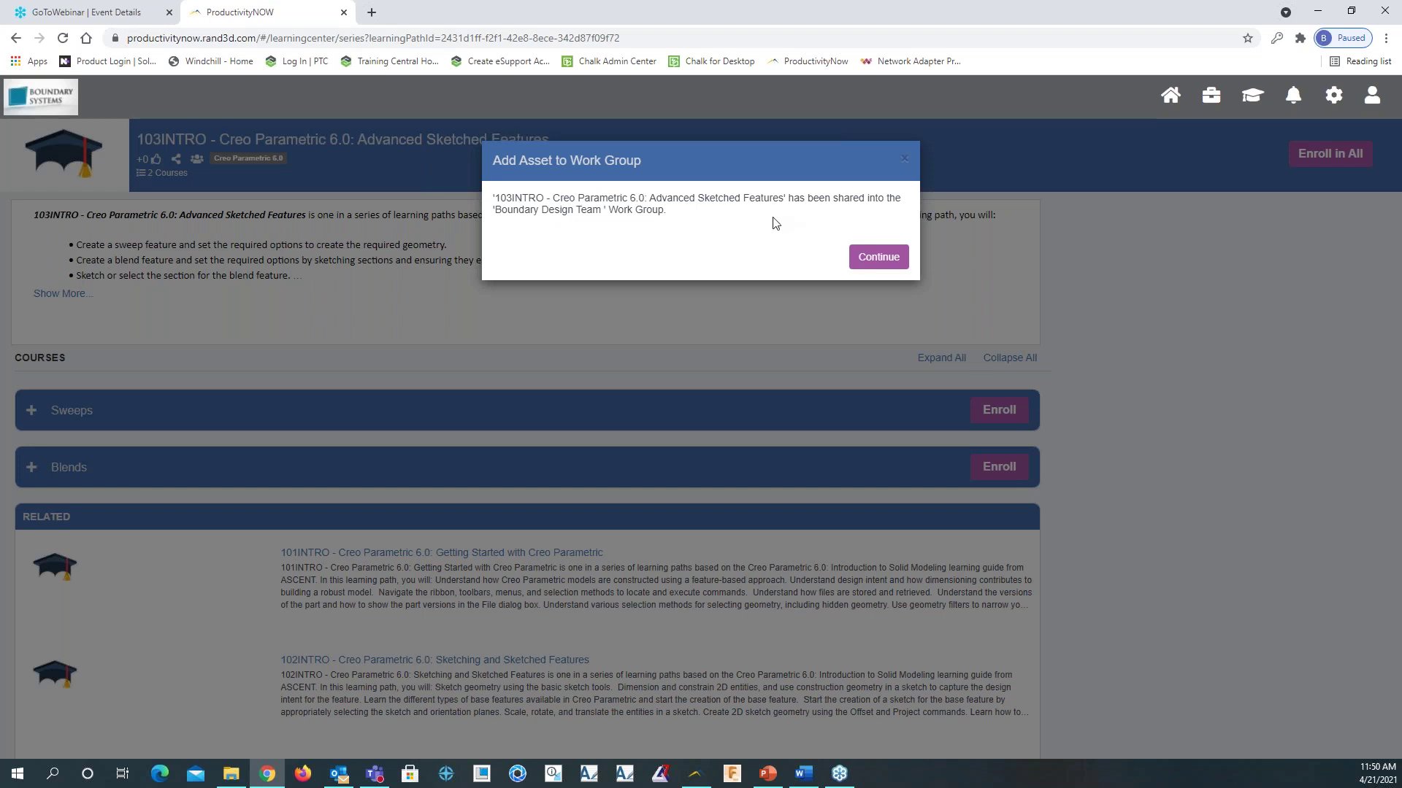
{"action": "left_click", "coordinate": [874, 259]}
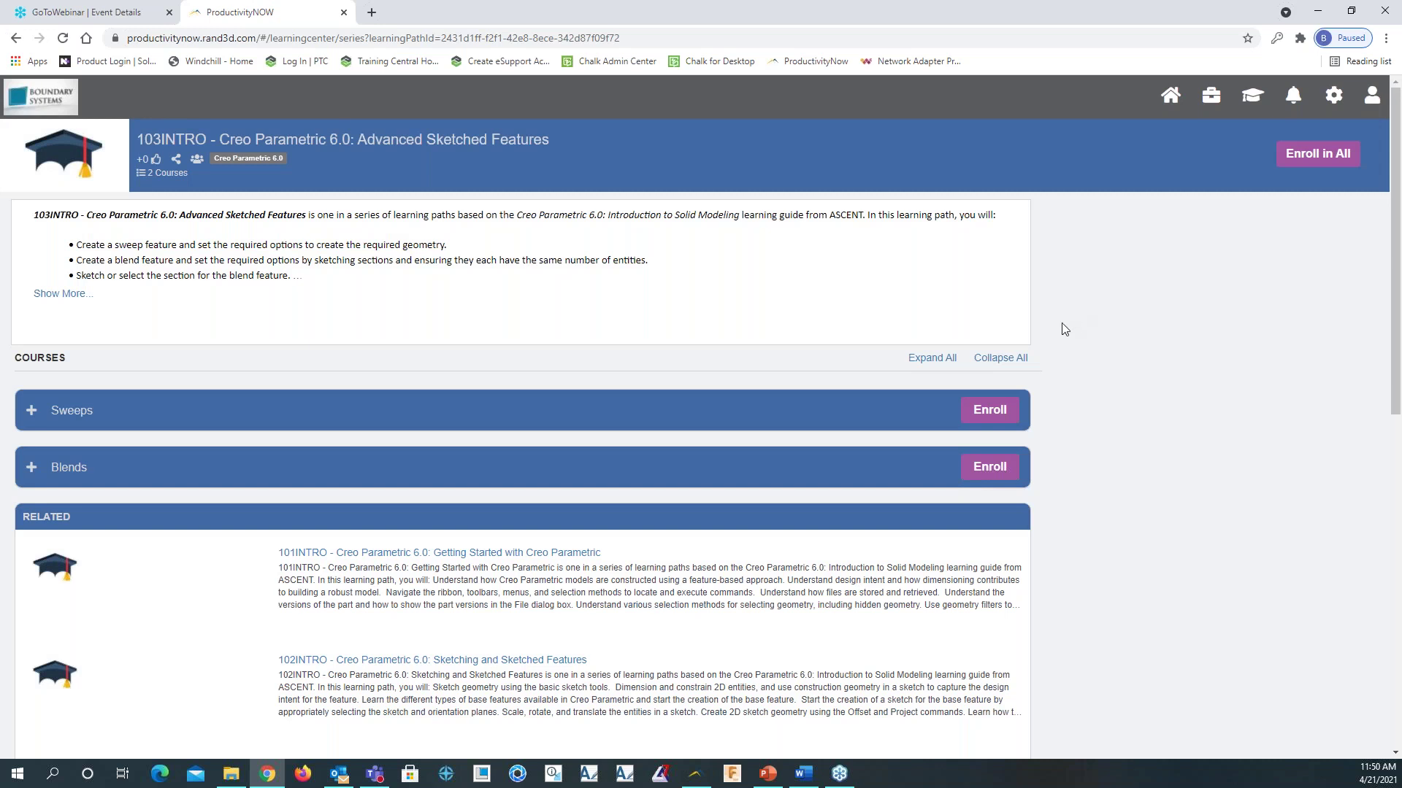
{"action": "left_click", "coordinate": [1211, 95]}
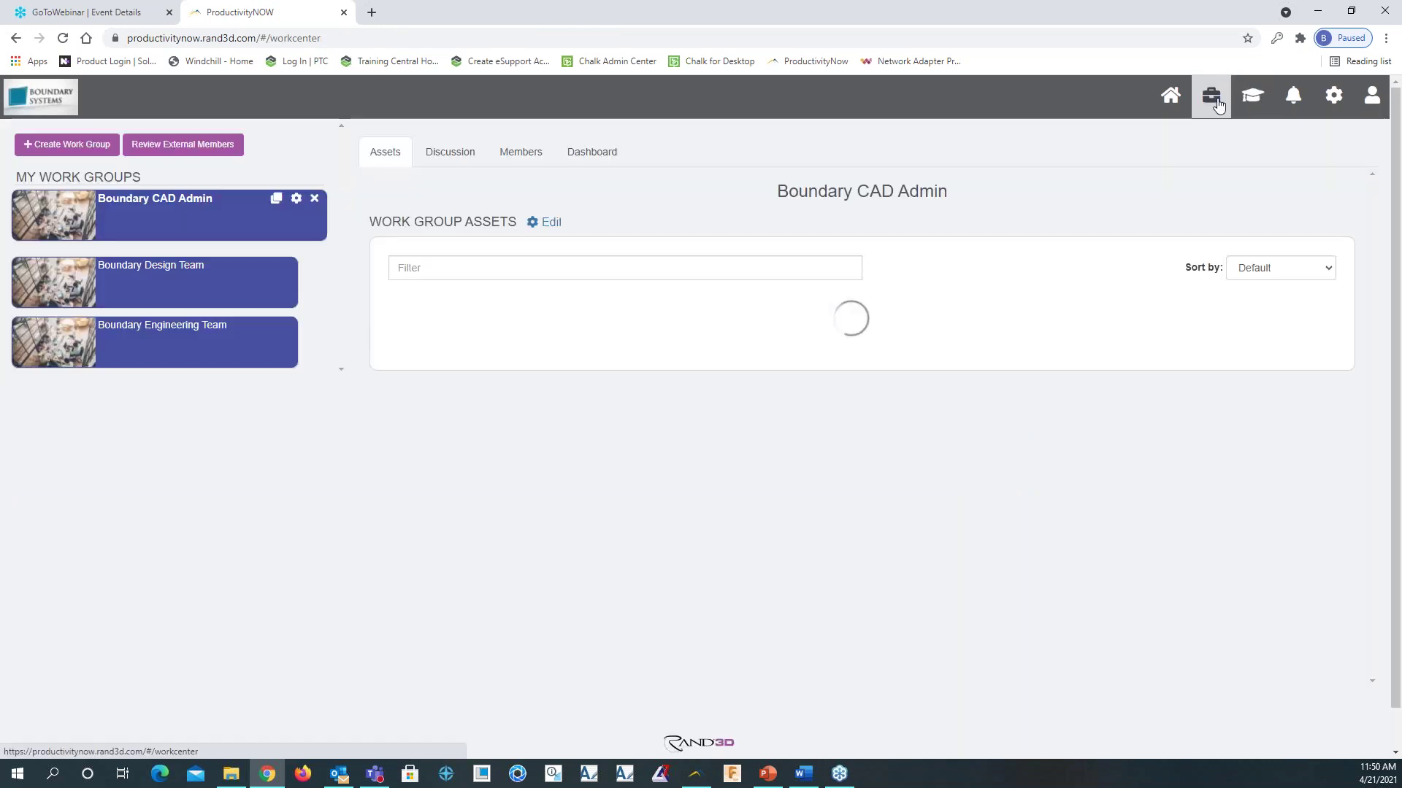
Show the Boundary Design Team assets, now including the 103INTRO Advanced Sketched Features path
{"action": "left_click", "coordinate": [231, 289]}
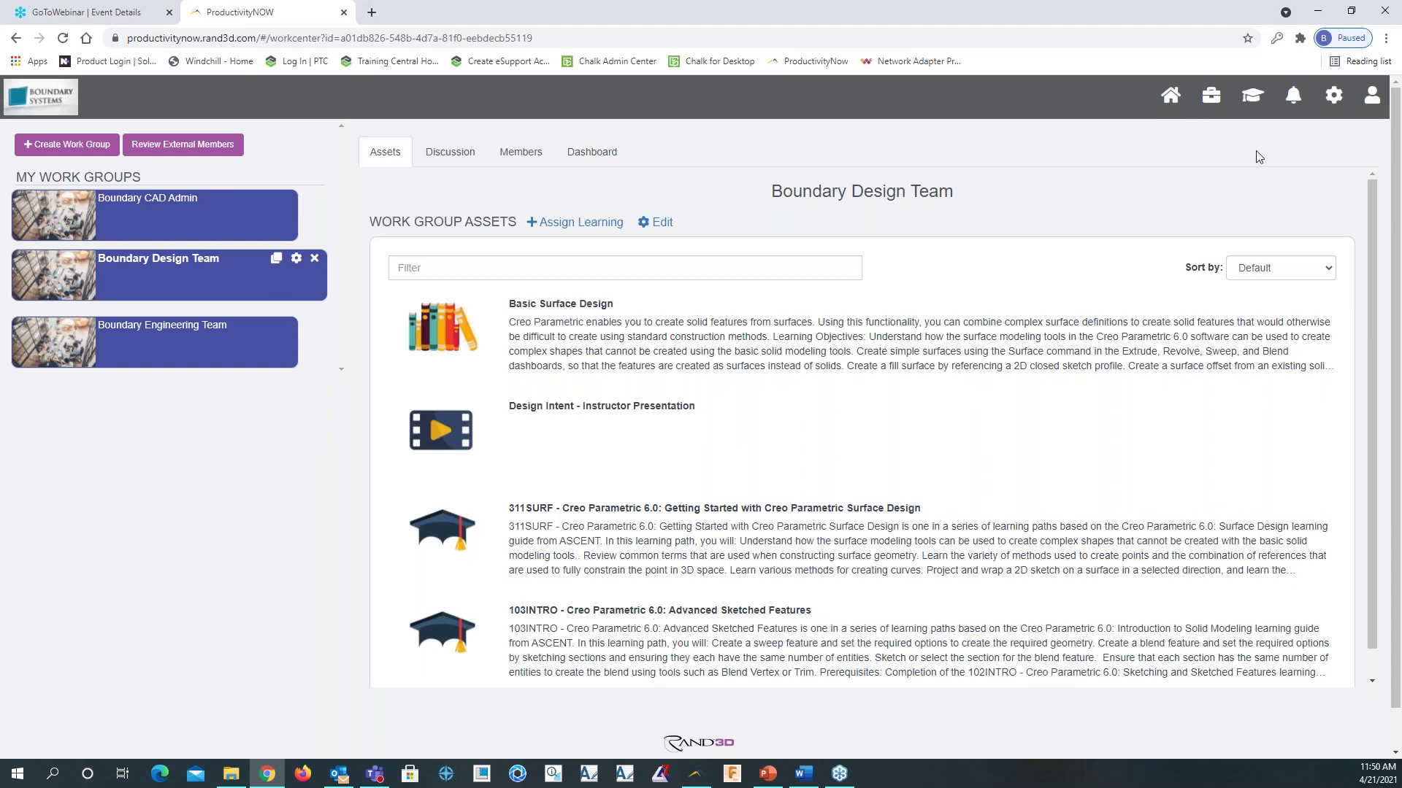
{"action": "right_click", "coordinate": [1255, 106]}
{"action": "key", "text": "alt+Tab"}
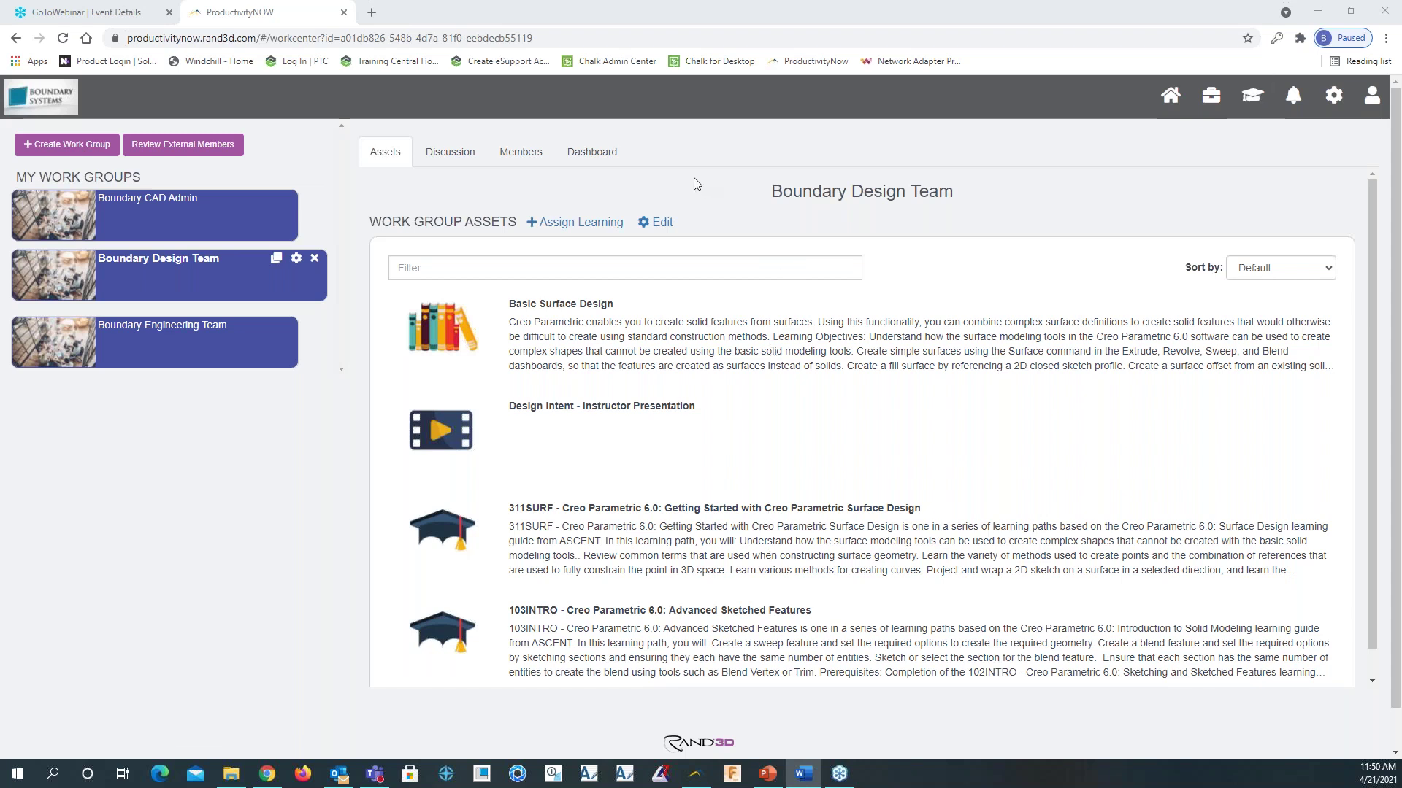
{"action": "left_click", "coordinate": [1166, 100]}
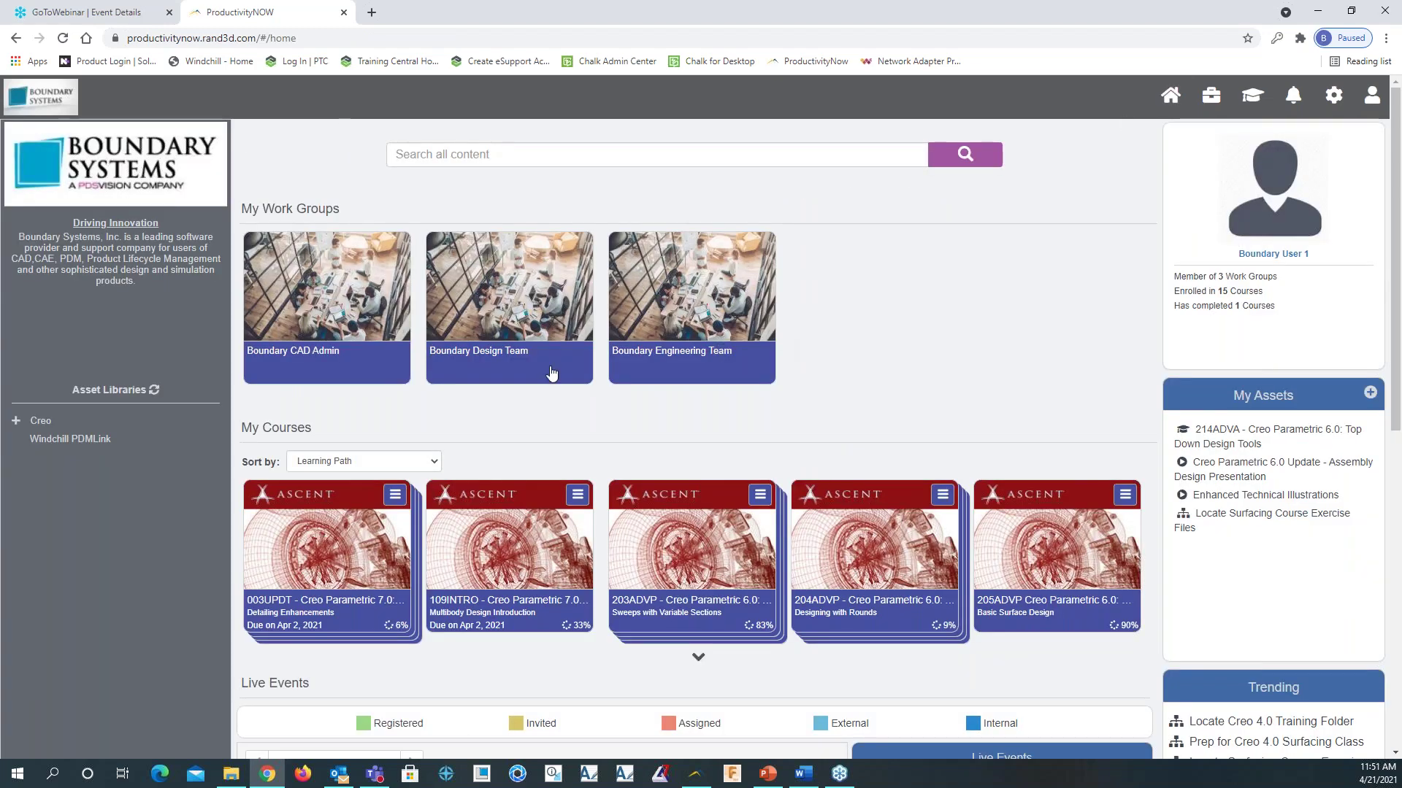
{"action": "scroll", "coordinate": [405, 420], "scroll_direction": "down", "scroll_amount": 4}
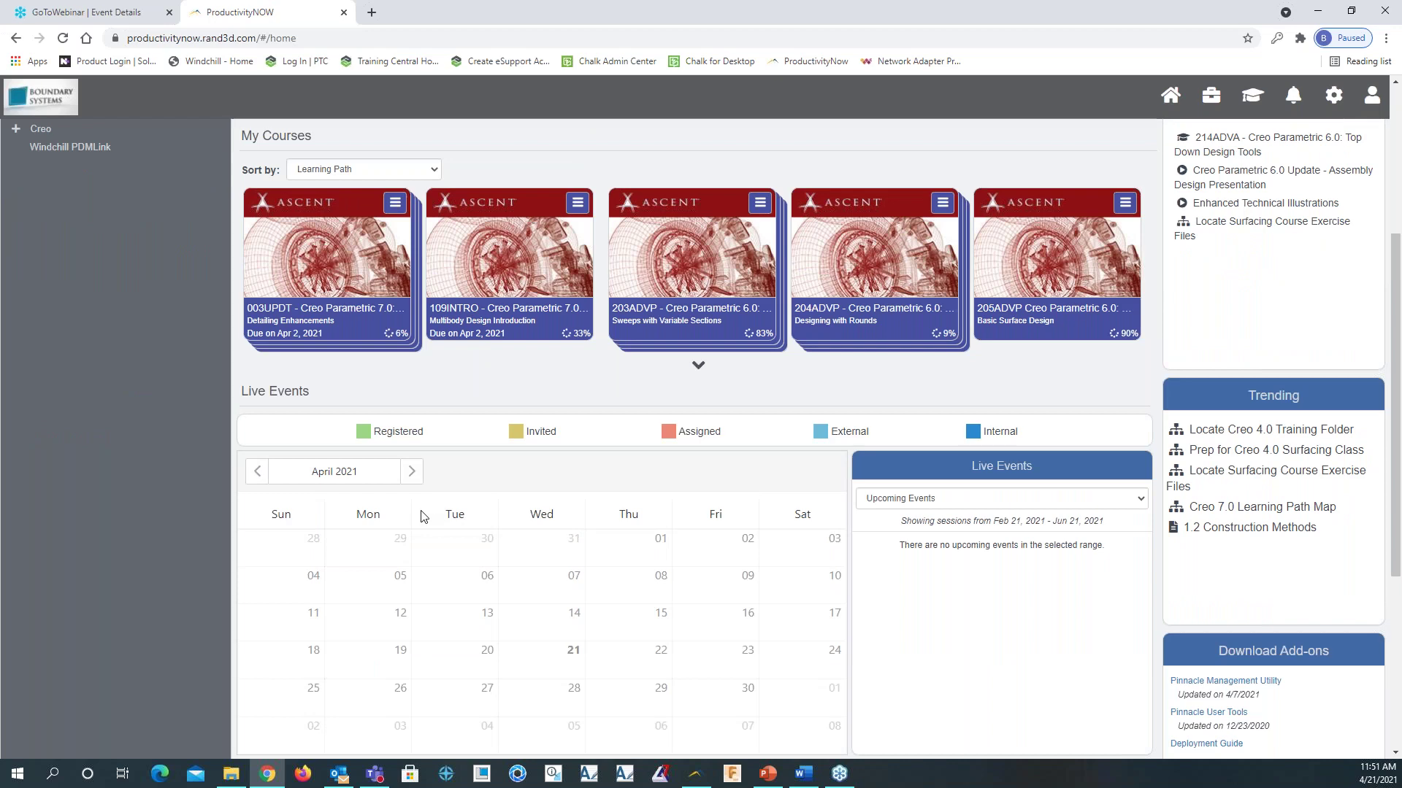
{"action": "scroll", "coordinate": [468, 465], "scroll_direction": "down", "scroll_amount": 3}
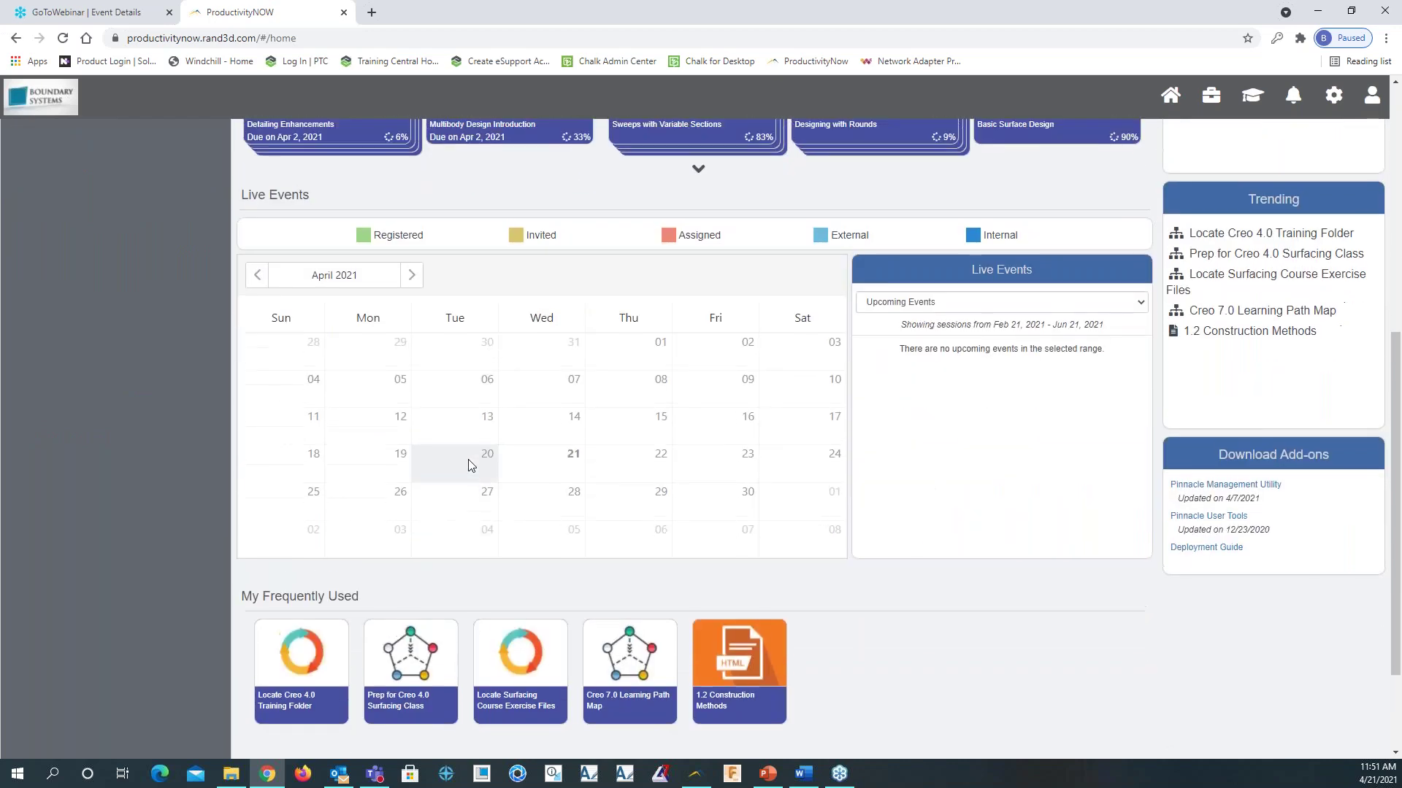
{"action": "scroll", "coordinate": [470, 438], "scroll_direction": "up", "scroll_amount": 5}
{"action": "scroll", "coordinate": [470, 465], "scroll_direction": "up", "scroll_amount": 3}
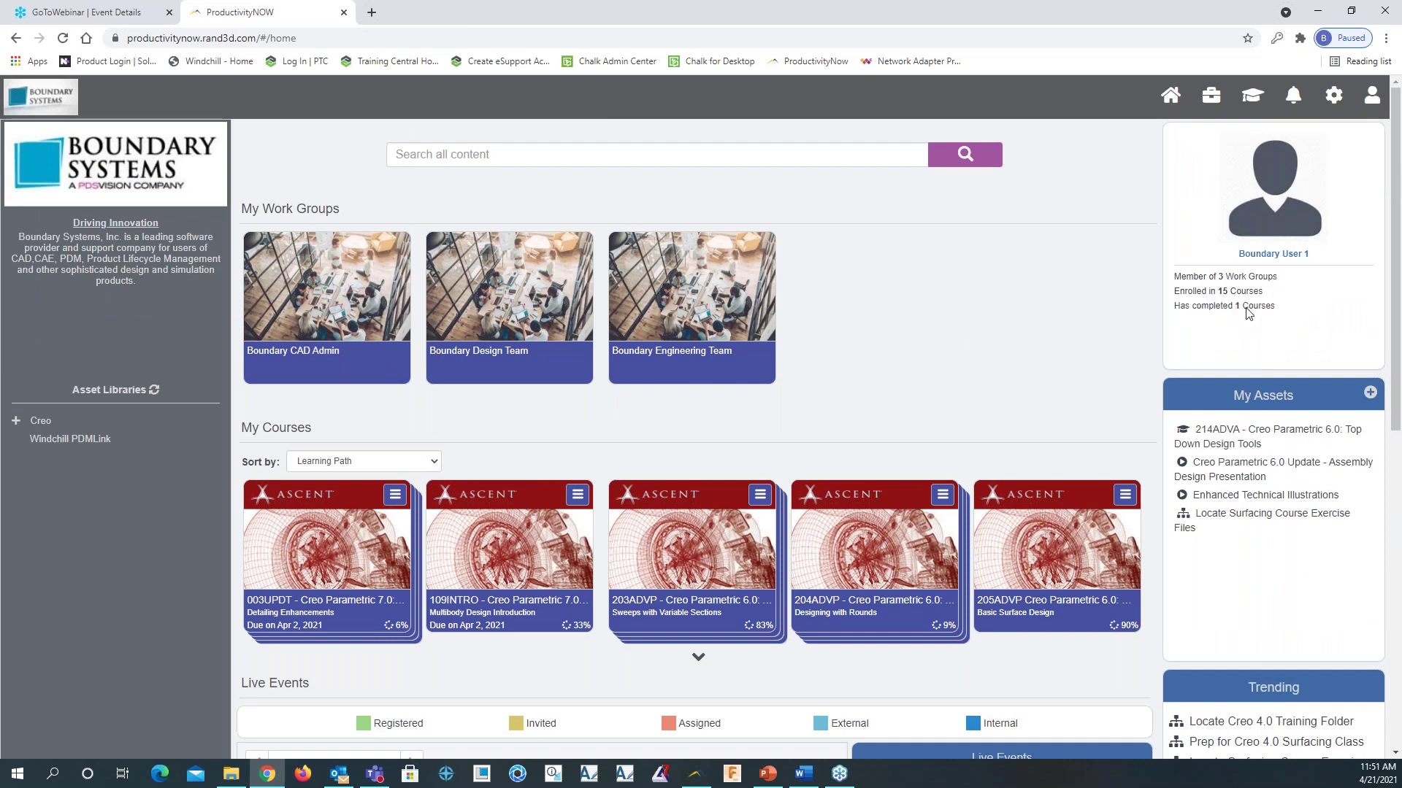
{"action": "scroll", "coordinate": [1275, 412], "scroll_direction": "down", "scroll_amount": 2}
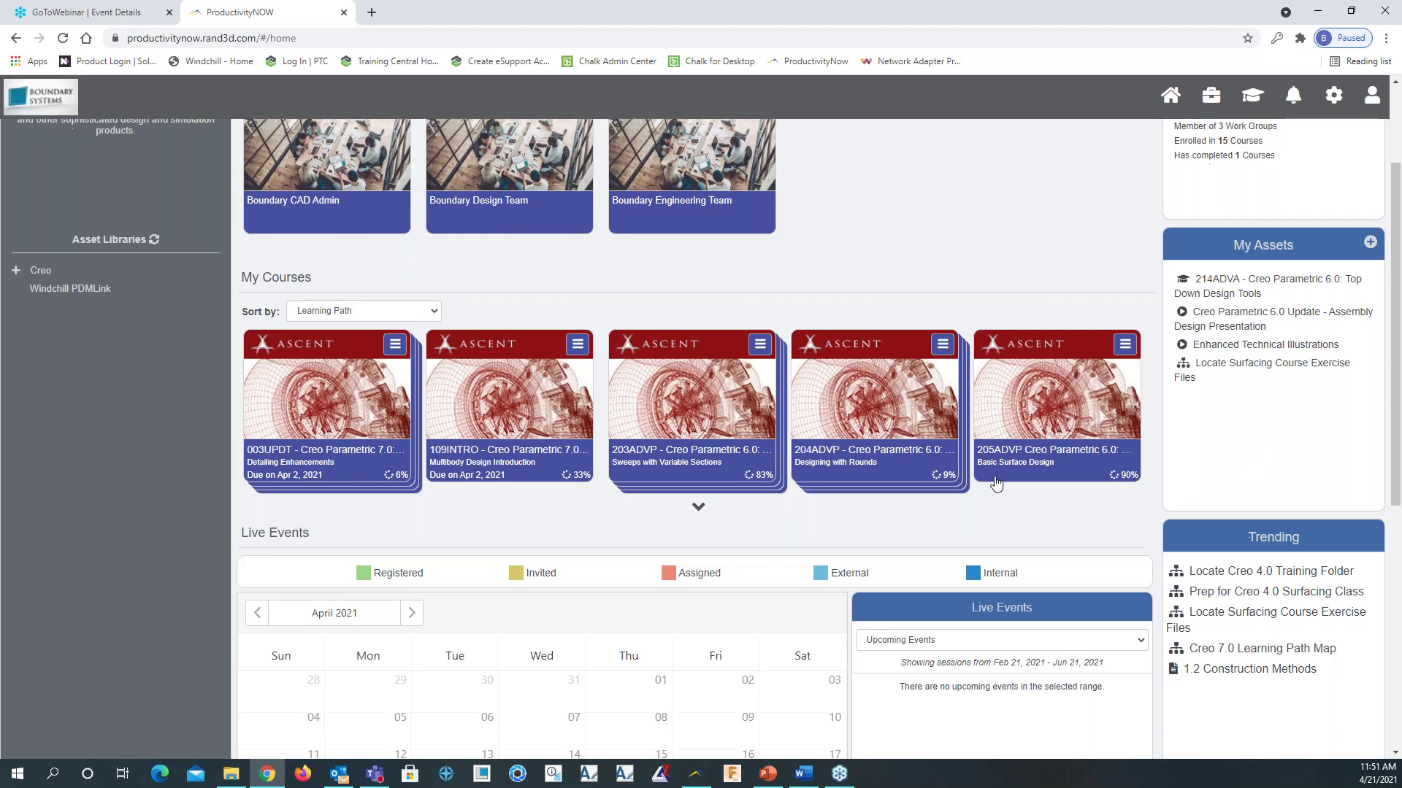
{"action": "scroll", "coordinate": [995, 475], "scroll_direction": "down", "scroll_amount": 2}
{"action": "scroll", "coordinate": [1095, 365], "scroll_direction": "up", "scroll_amount": 4}
Review the Work Center and Learning Center, then bring up Manage Content with the Custom workflows
{"action": "left_click", "coordinate": [1222, 103]}
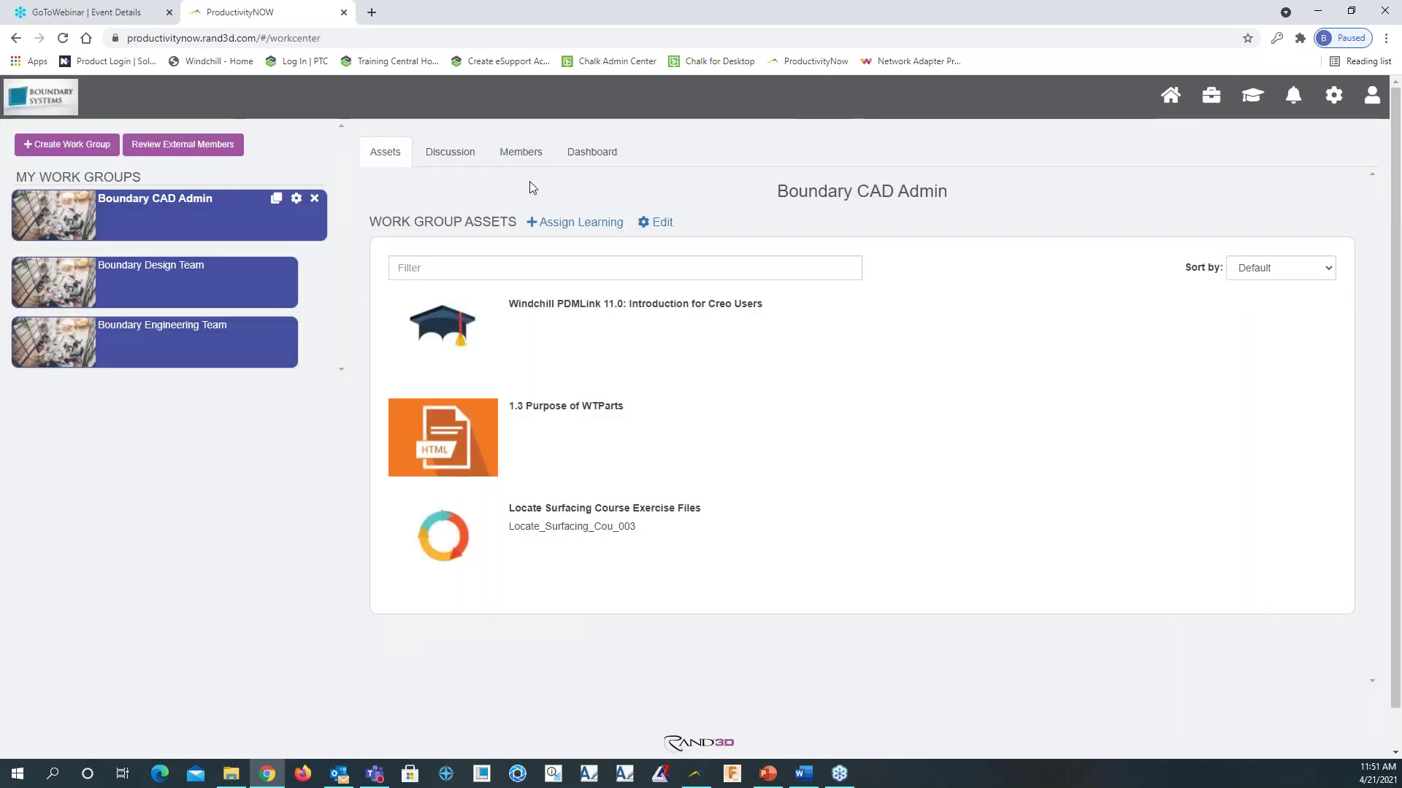
{"action": "left_click", "coordinate": [1252, 95]}
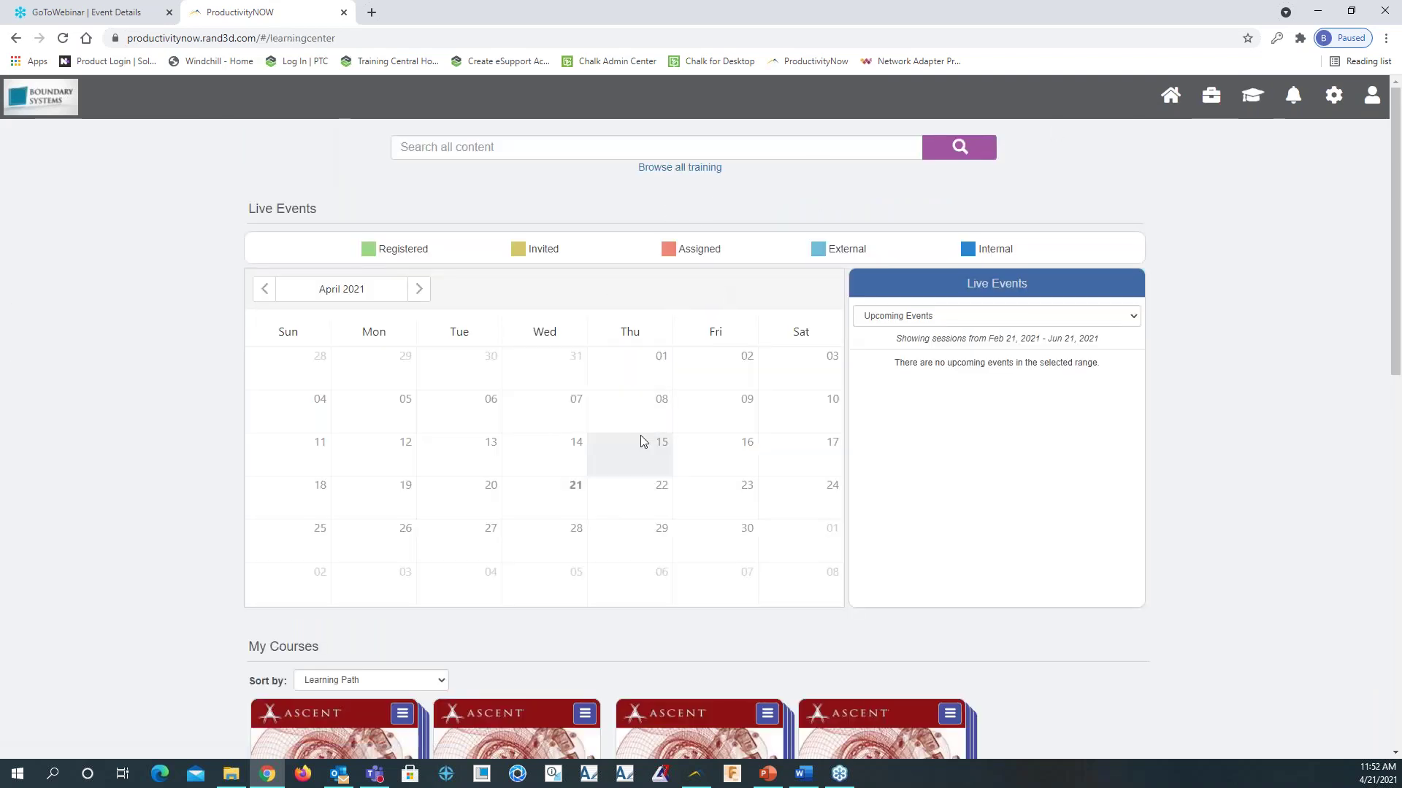
{"action": "scroll", "coordinate": [643, 441], "scroll_direction": "down", "scroll_amount": 1}
{"action": "scroll", "coordinate": [643, 441], "scroll_direction": "down", "scroll_amount": 6}
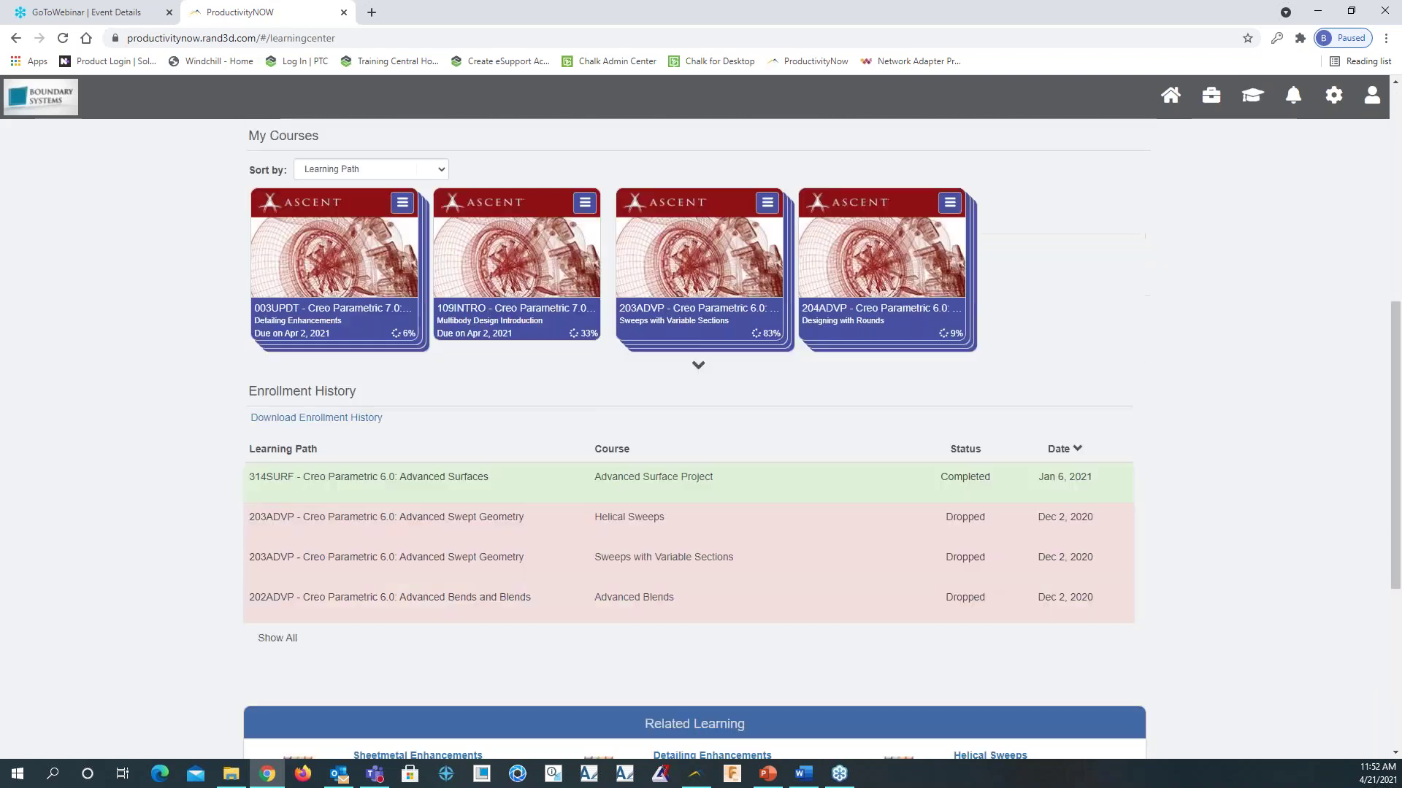
{"action": "scroll", "coordinate": [738, 209], "scroll_direction": "up", "scroll_amount": 4}
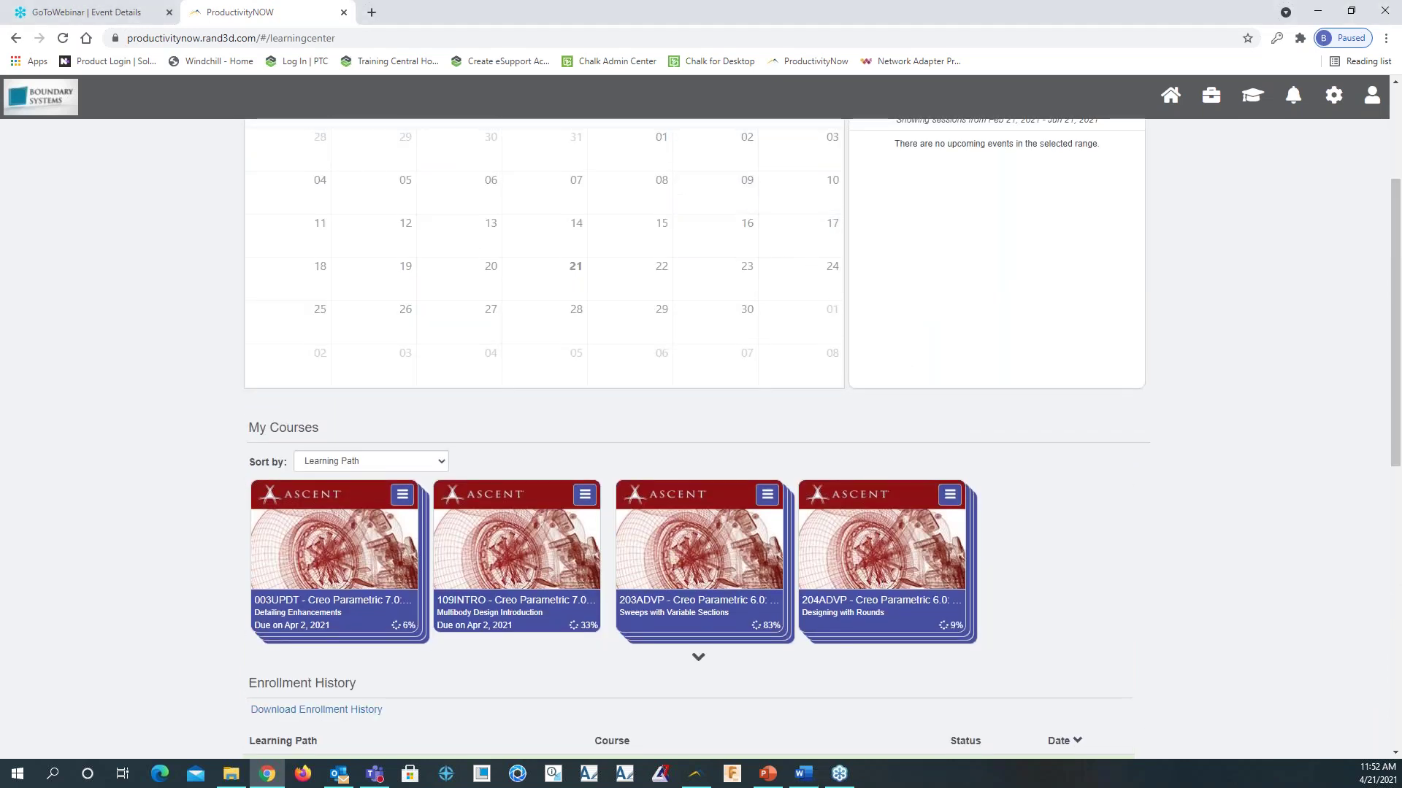
{"action": "left_click", "coordinate": [695, 773]}
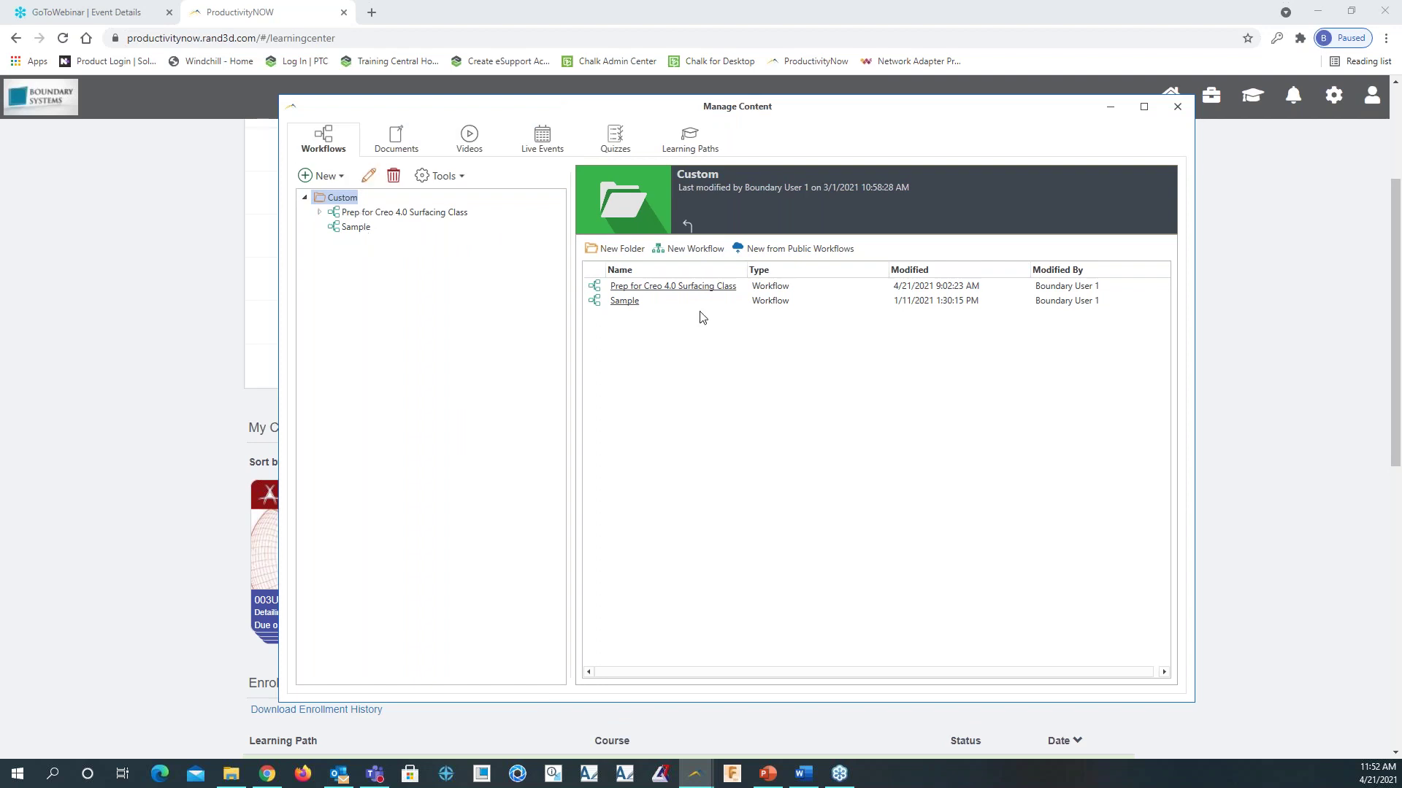
Inspect the Prep for Creo 4.0 Surfacing Class workflow diagram and steps 2.0 and 3.0, then list Custom documents
{"action": "left_click", "coordinate": [405, 213]}
{"action": "scroll", "coordinate": [660, 403], "scroll_direction": "down", "scroll_amount": 2}
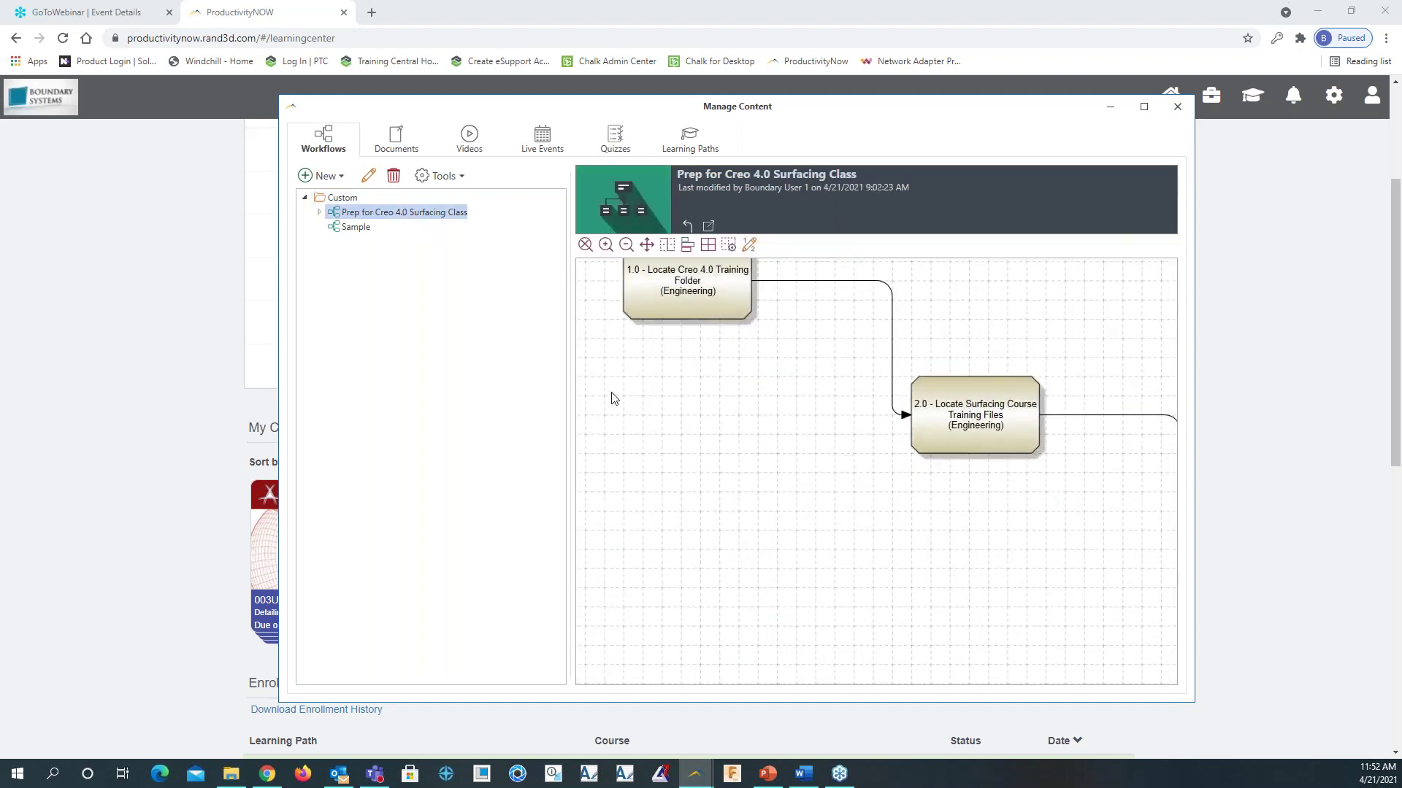
{"action": "scroll", "coordinate": [976, 353], "scroll_direction": "up", "scroll_amount": 1}
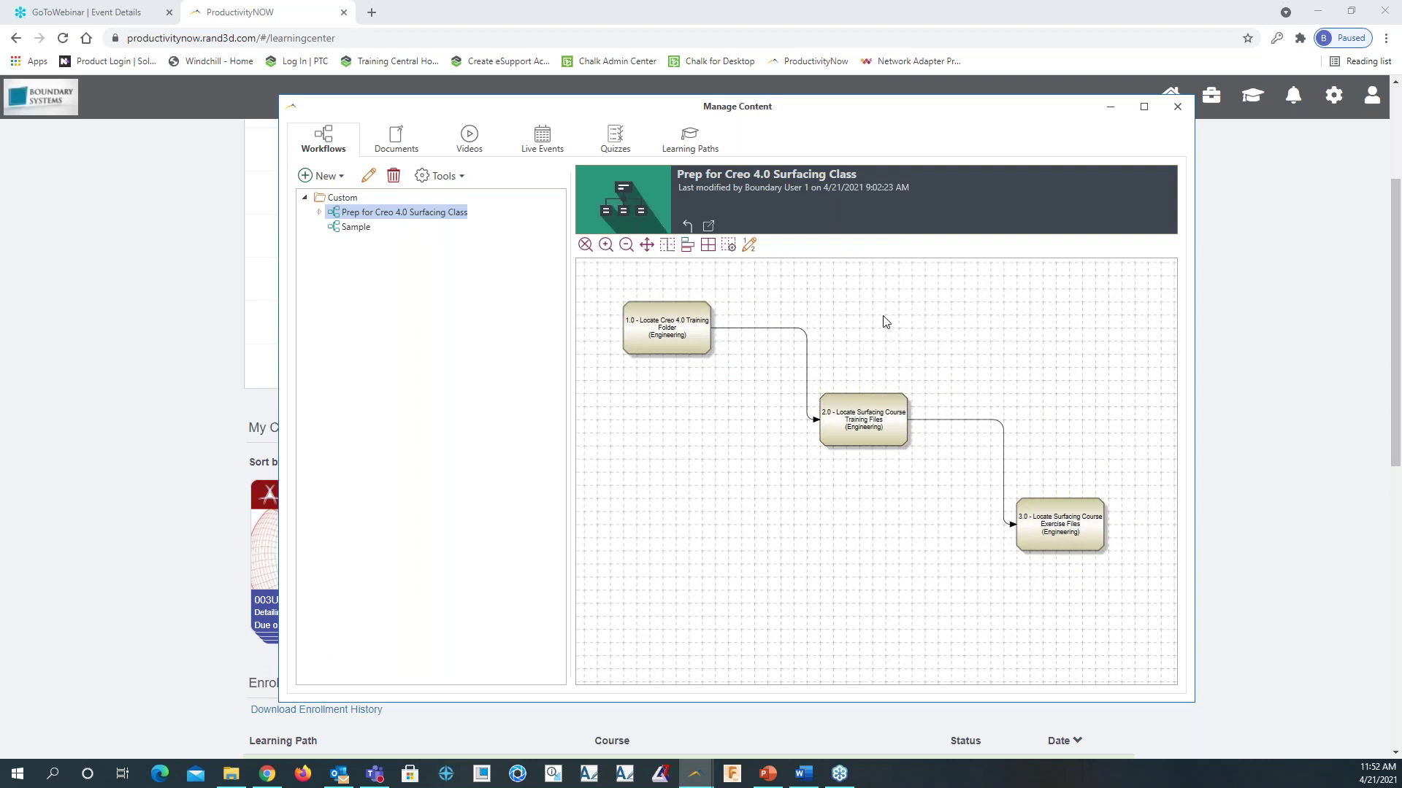
{"action": "left_click", "coordinate": [318, 211]}
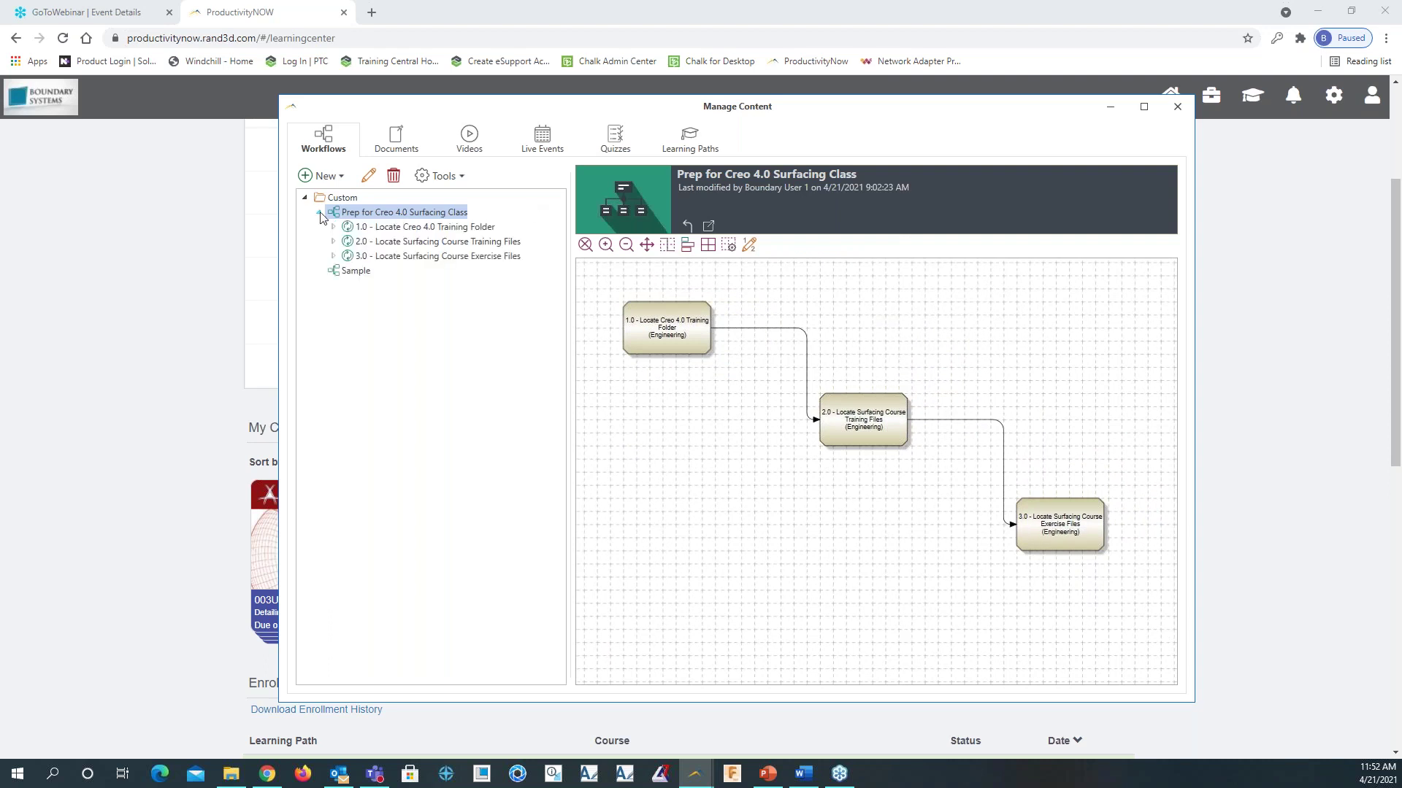
{"action": "left_click", "coordinate": [417, 244]}
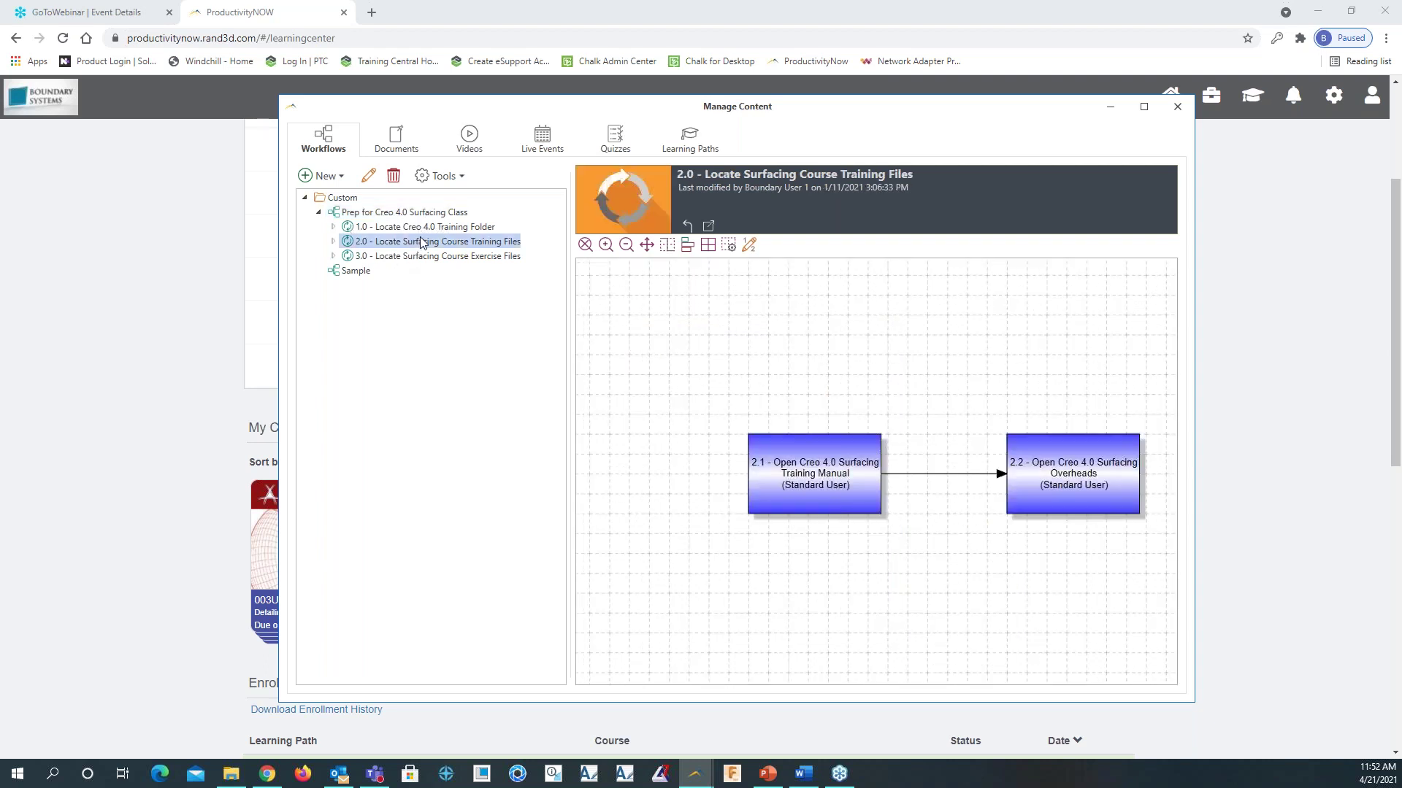
{"action": "left_click", "coordinate": [456, 258]}
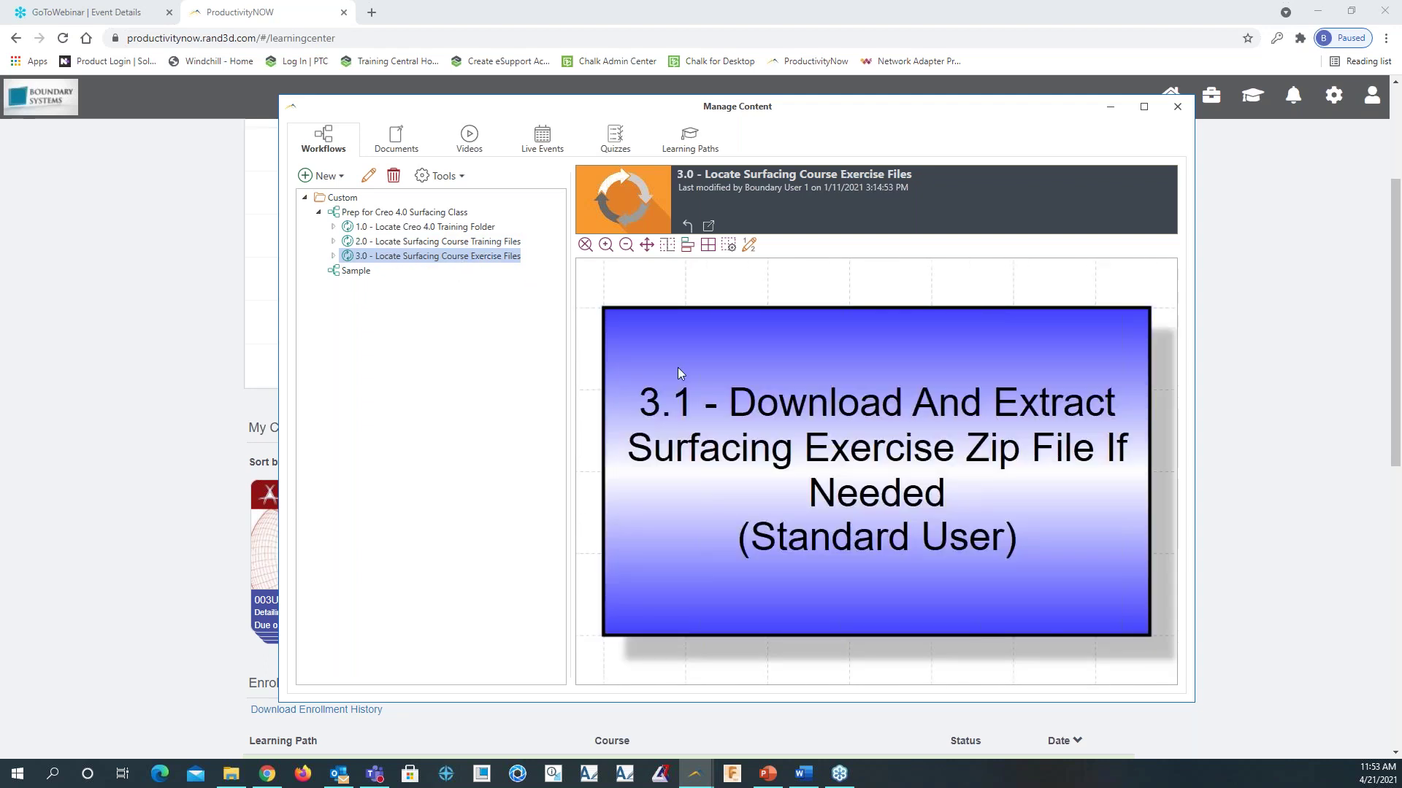
{"action": "left_click", "coordinate": [401, 151]}
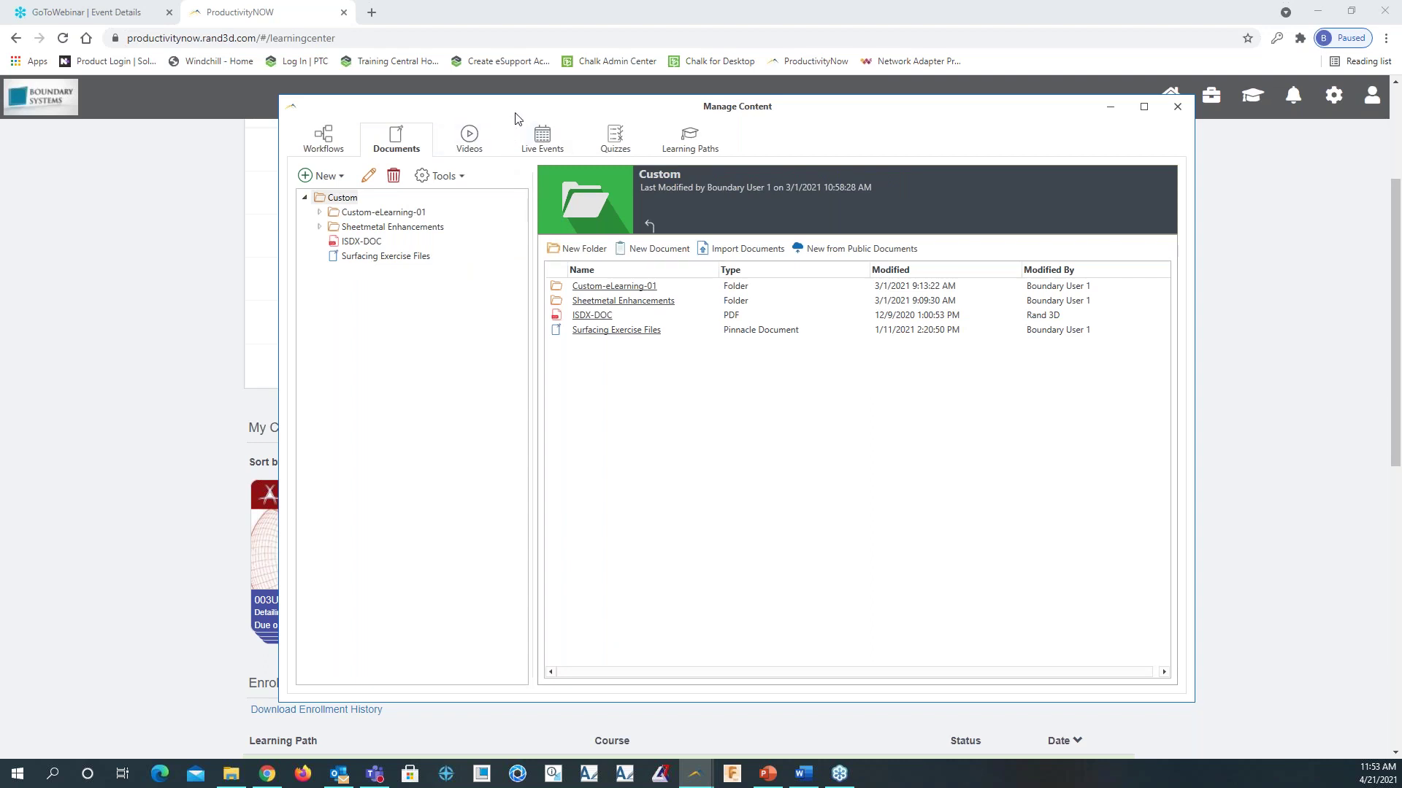
Browse videos and live events, opening a new session for Tuesday April 20 and closing it unsaved
{"action": "left_click", "coordinate": [474, 146]}
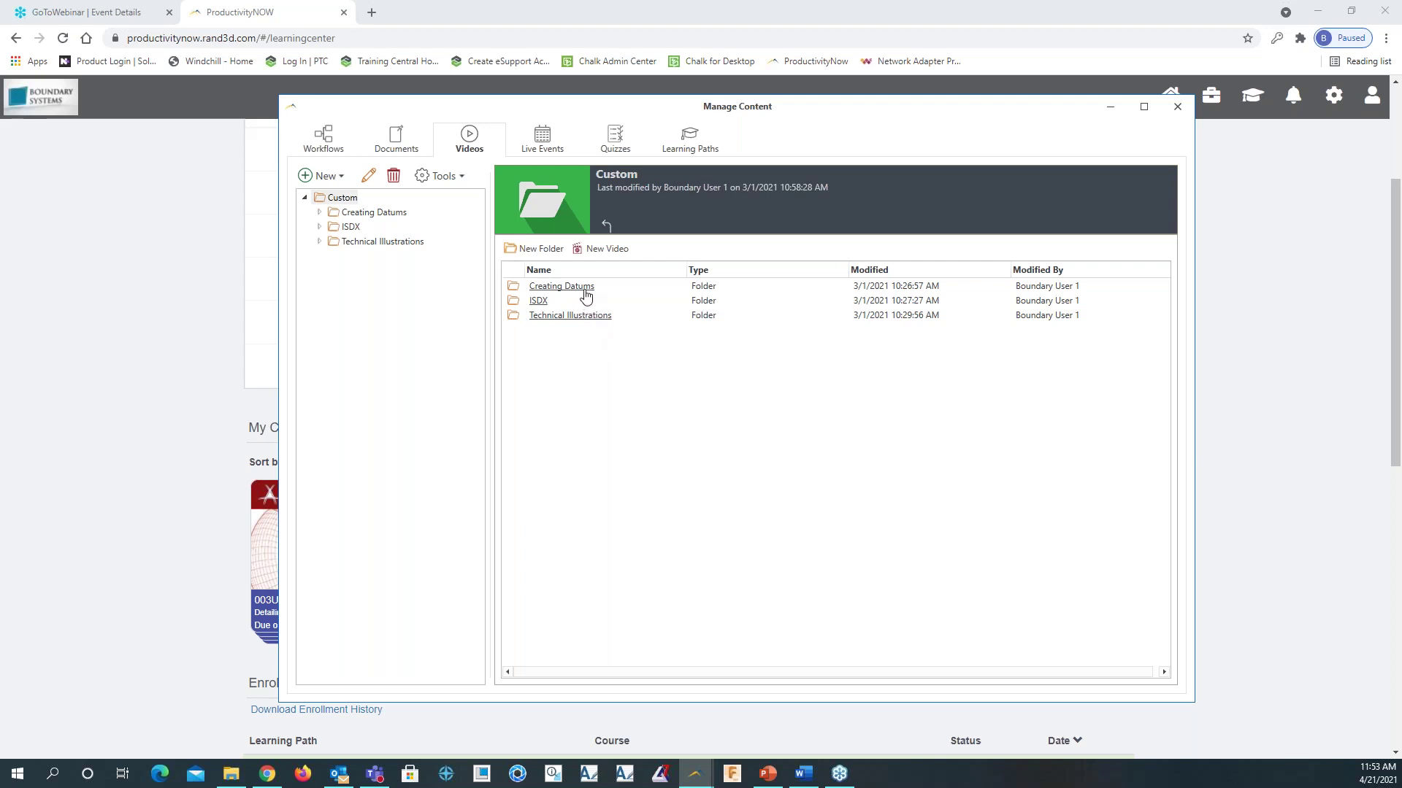
{"action": "left_click", "coordinate": [541, 147]}
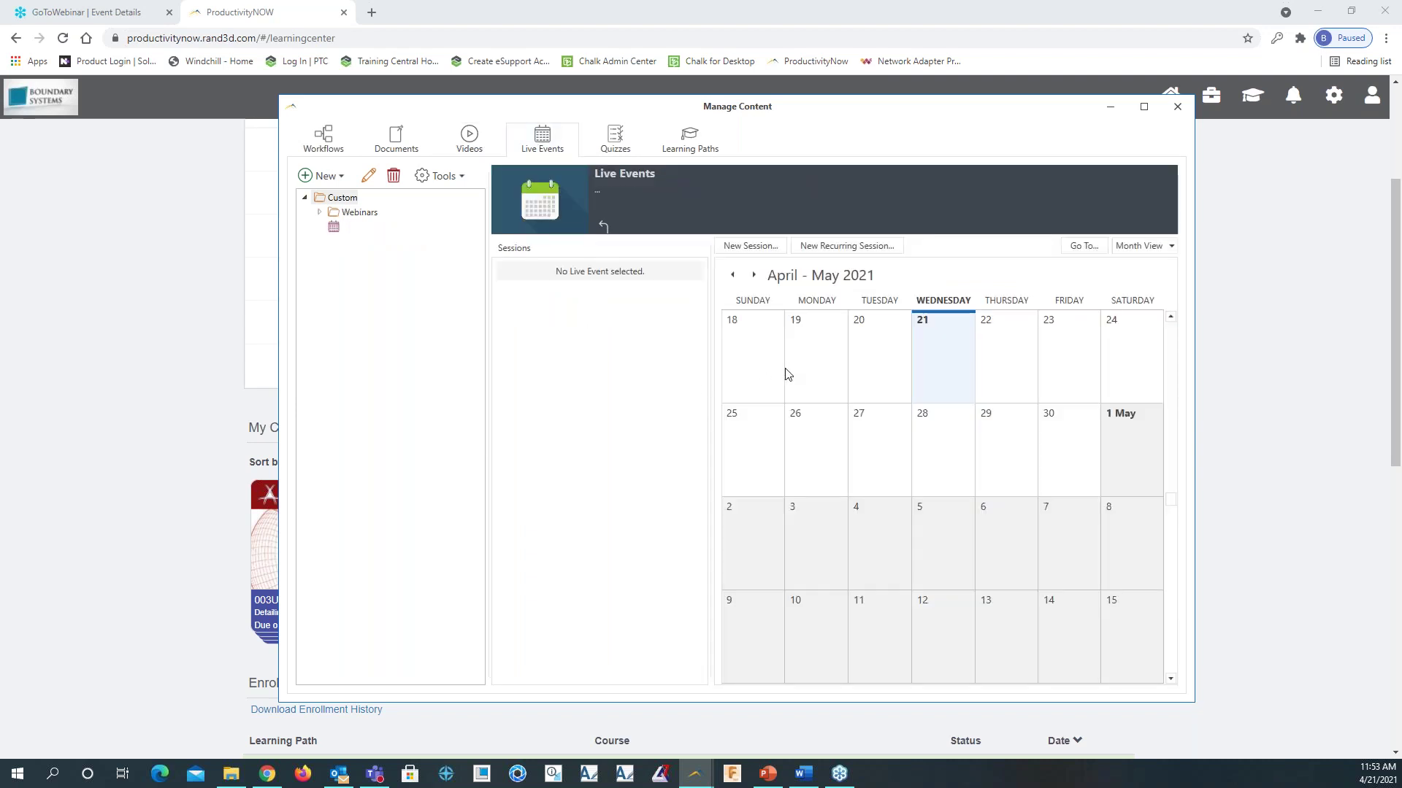
{"action": "left_click", "coordinate": [883, 360]}
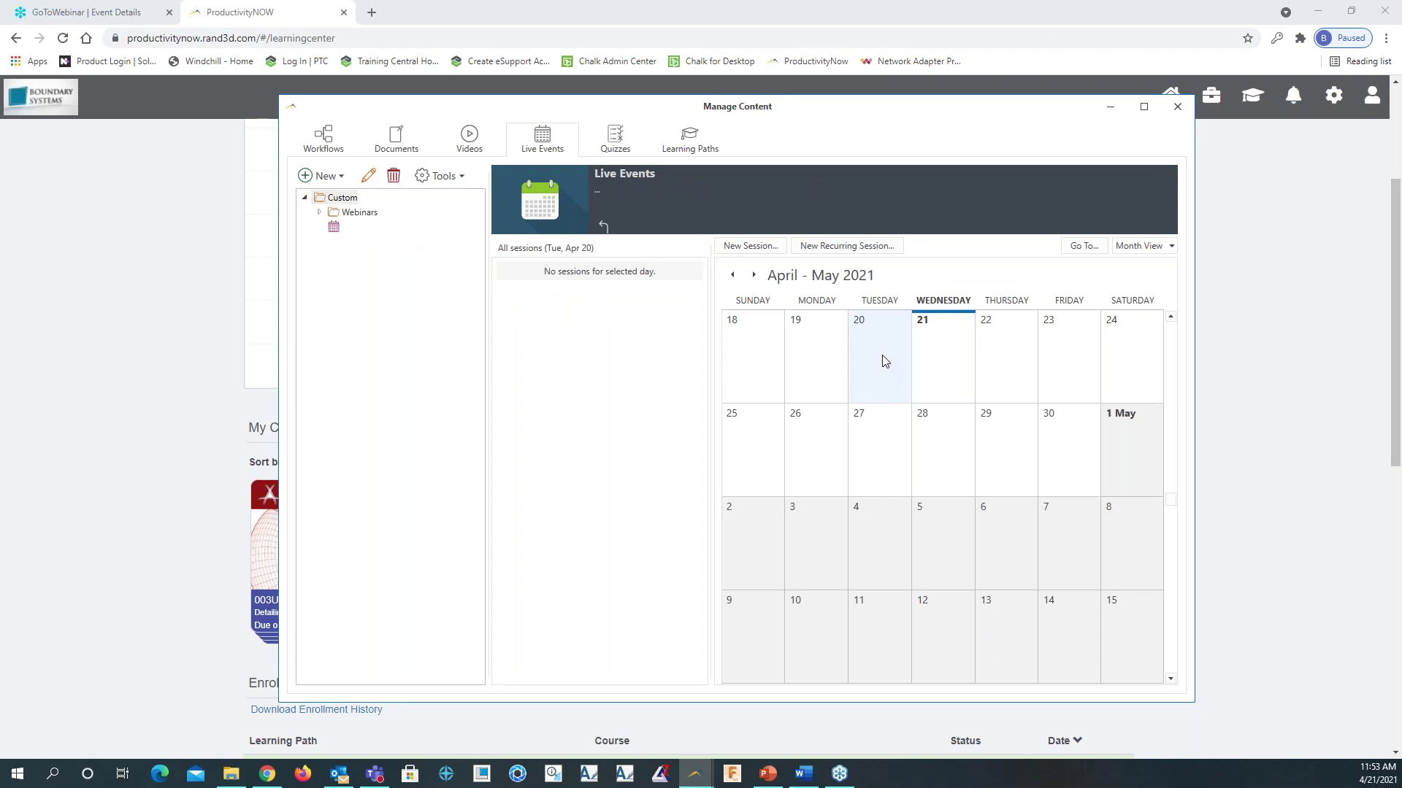
{"action": "left_click", "coordinate": [747, 245]}
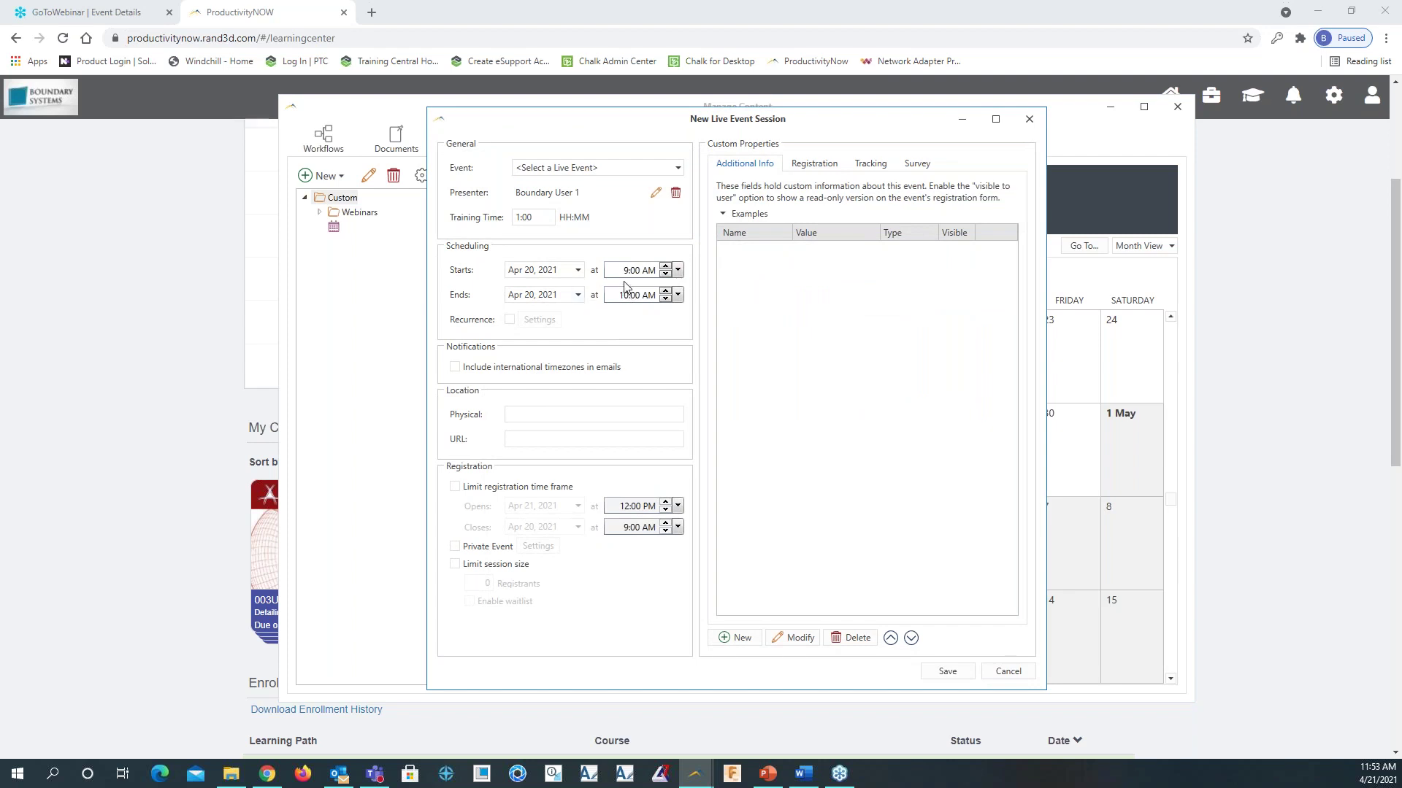
{"action": "left_click", "coordinate": [1030, 117]}
Review the PDS Vision eLearning Quiz under Quizzes, then show the Learning Paths content
{"action": "left_click", "coordinate": [620, 146]}
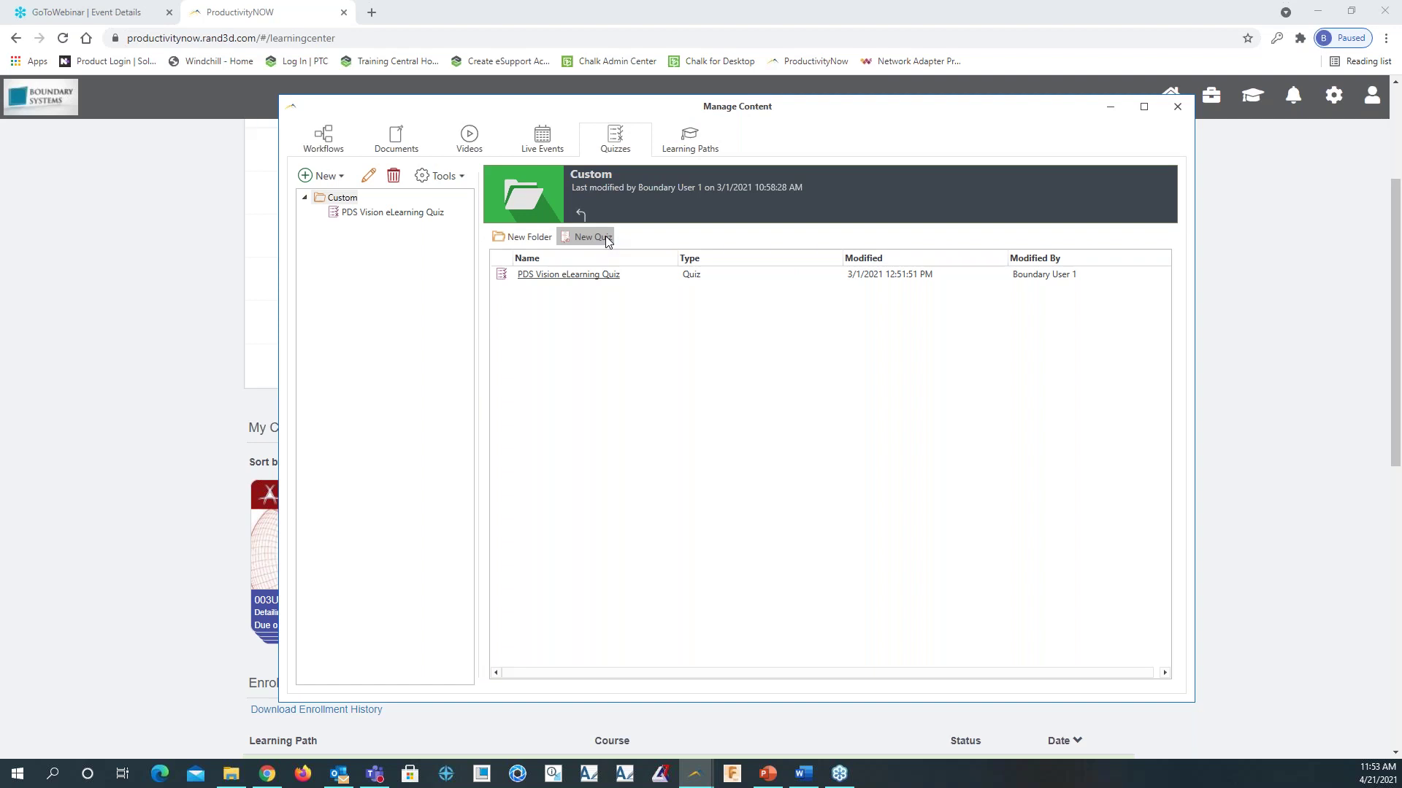
{"action": "left_click", "coordinate": [552, 277]}
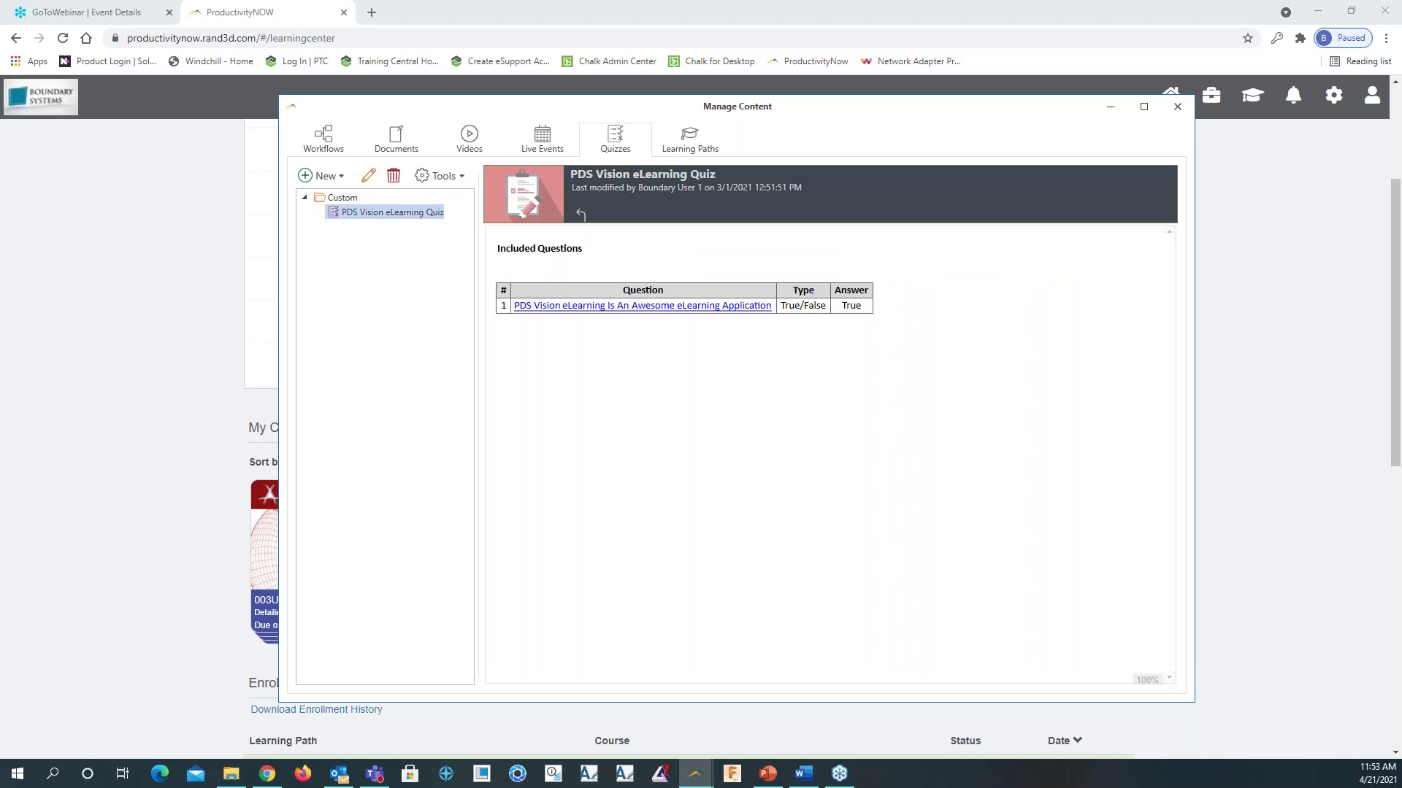
{"action": "left_click", "coordinate": [699, 360]}
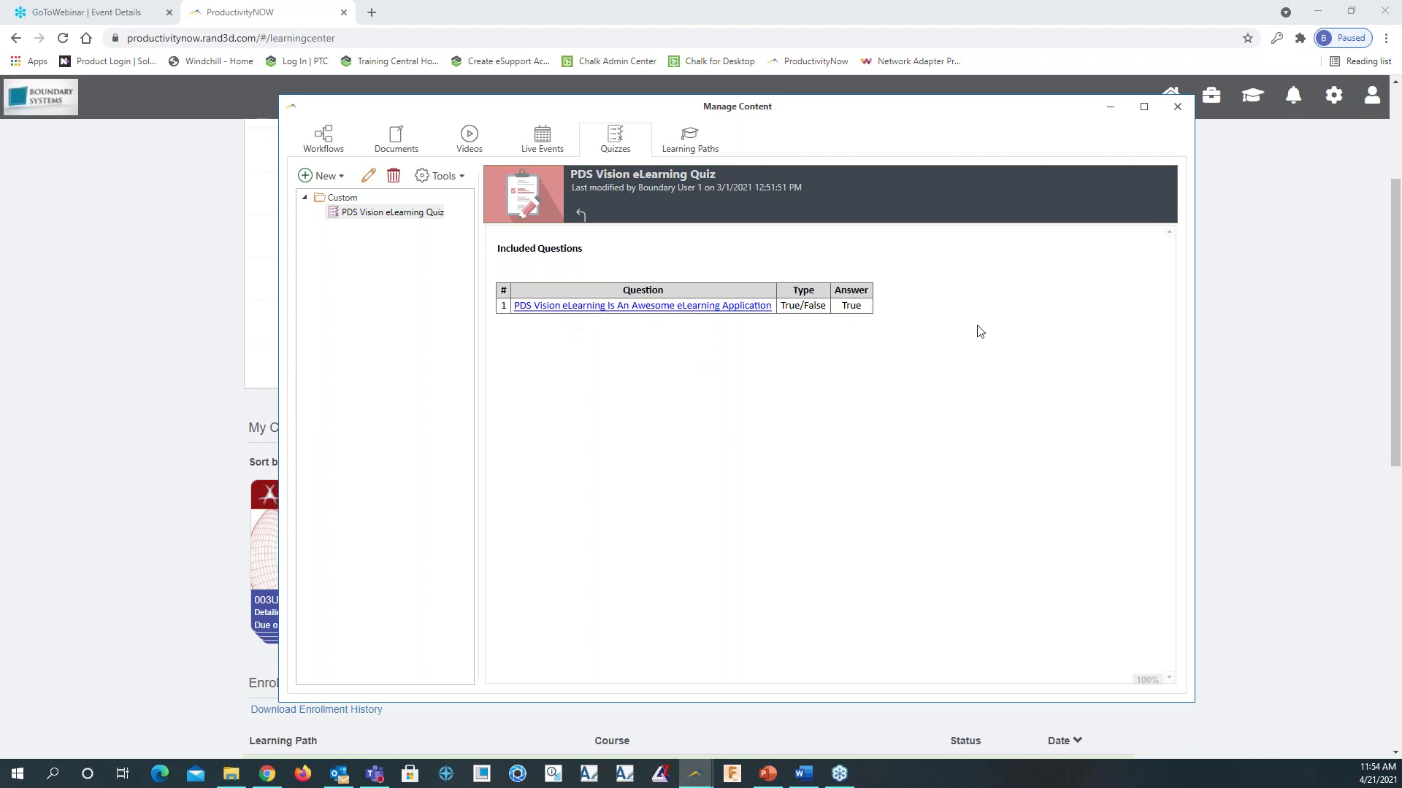
{"action": "left_click", "coordinate": [690, 146]}
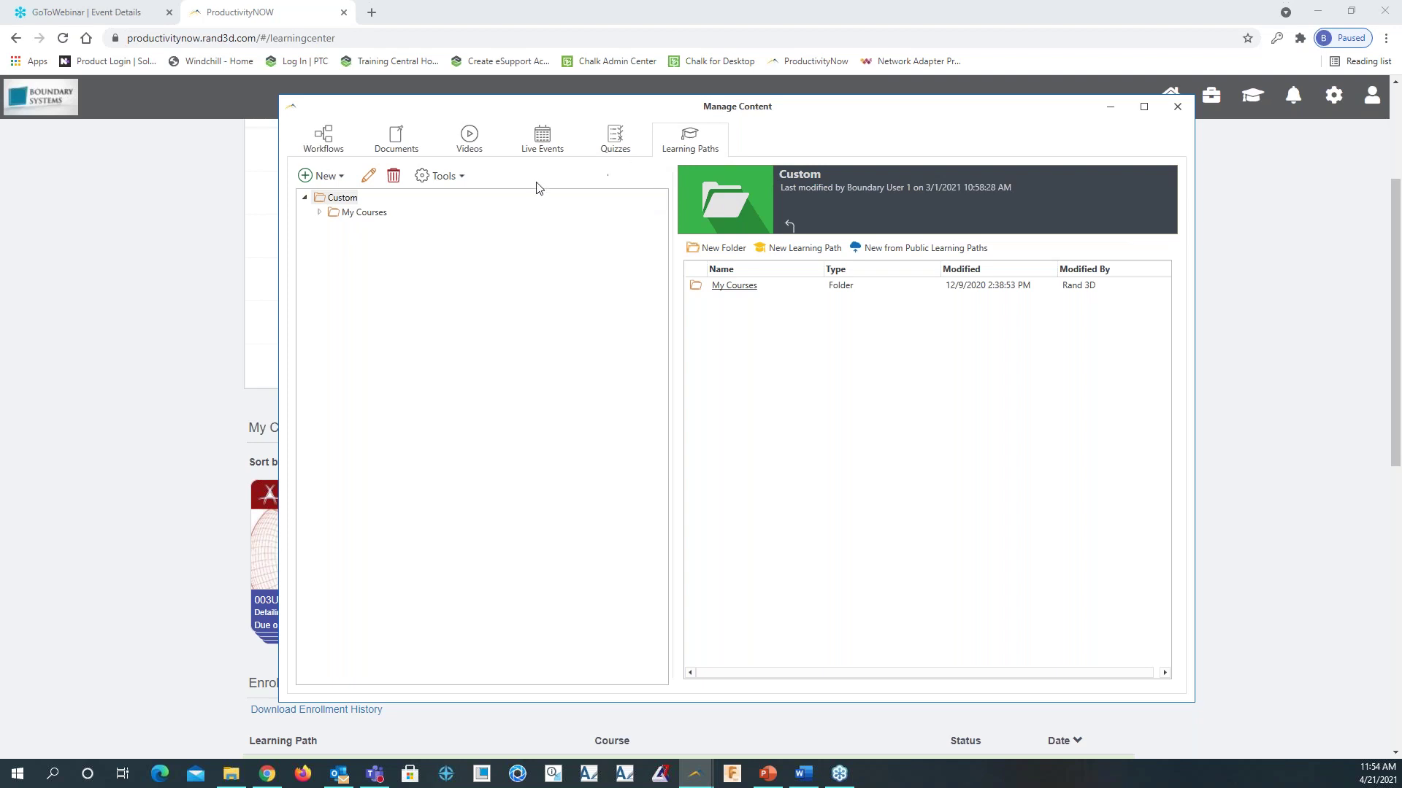
Expand My Courses and peek into the Advanced Part Design, Assembly Deign and Surface Design folders
{"action": "left_click", "coordinate": [317, 212]}
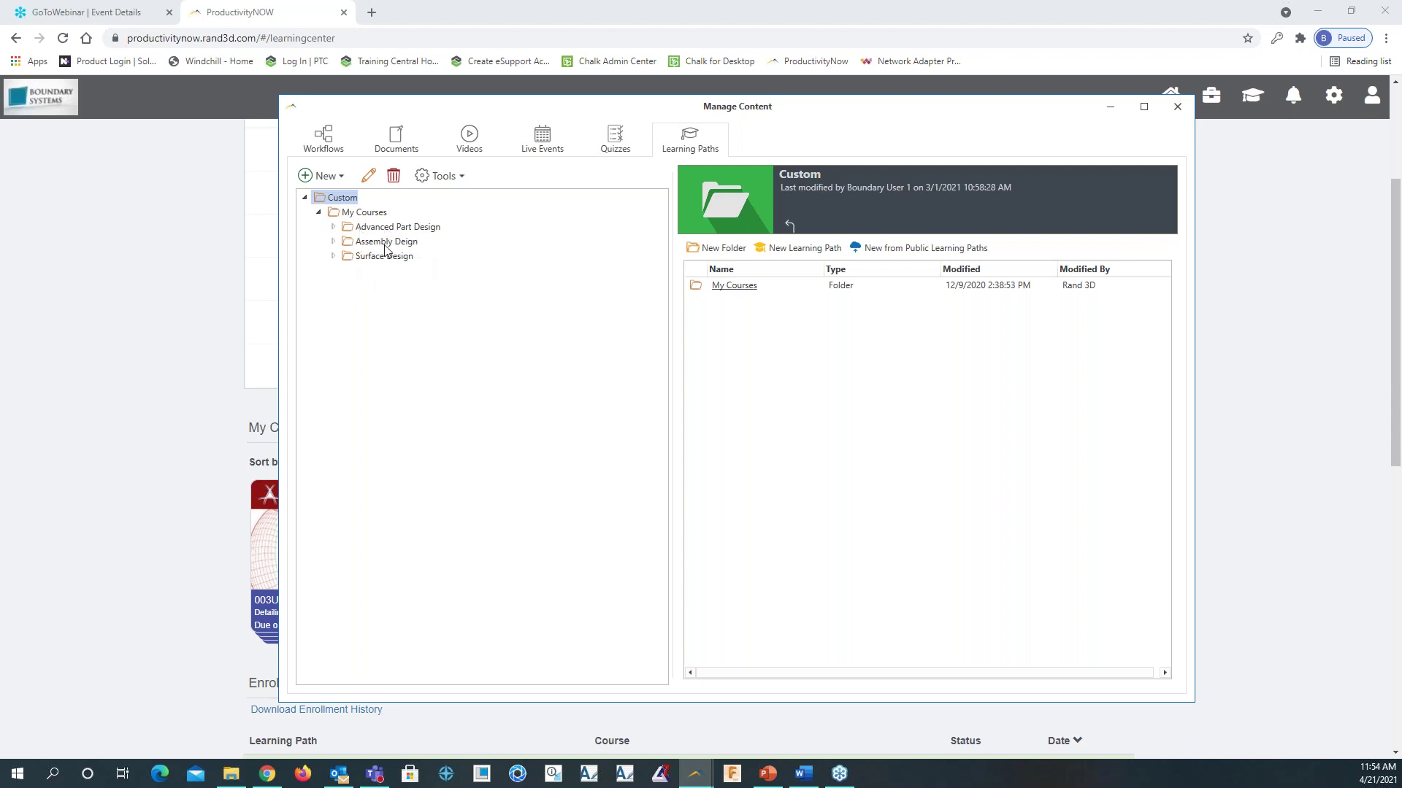
{"action": "left_click", "coordinate": [333, 227]}
{"action": "left_click", "coordinate": [333, 257]}
{"action": "left_click", "coordinate": [333, 286]}
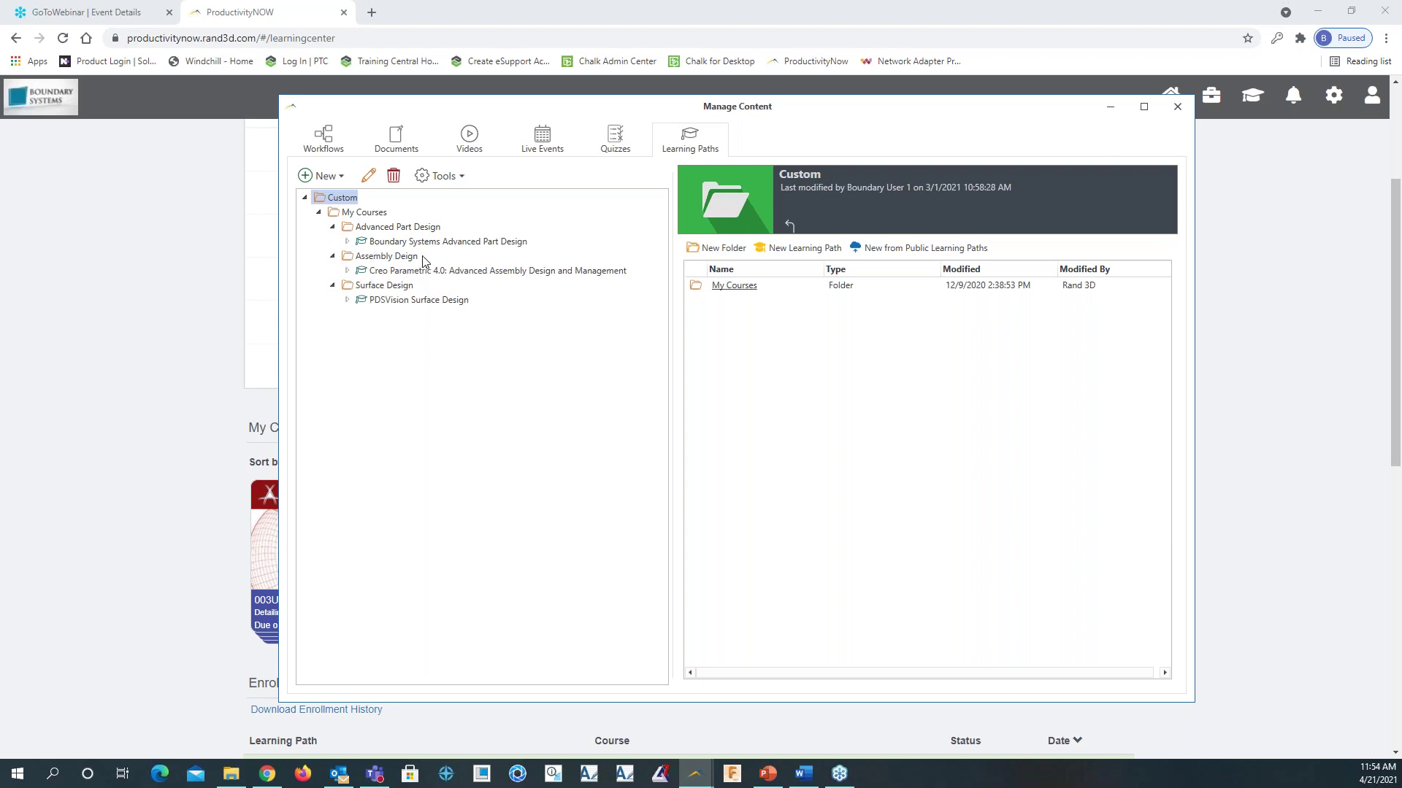
{"action": "left_click", "coordinate": [335, 286]}
{"action": "left_click", "coordinate": [333, 256]}
{"action": "left_click", "coordinate": [333, 227]}
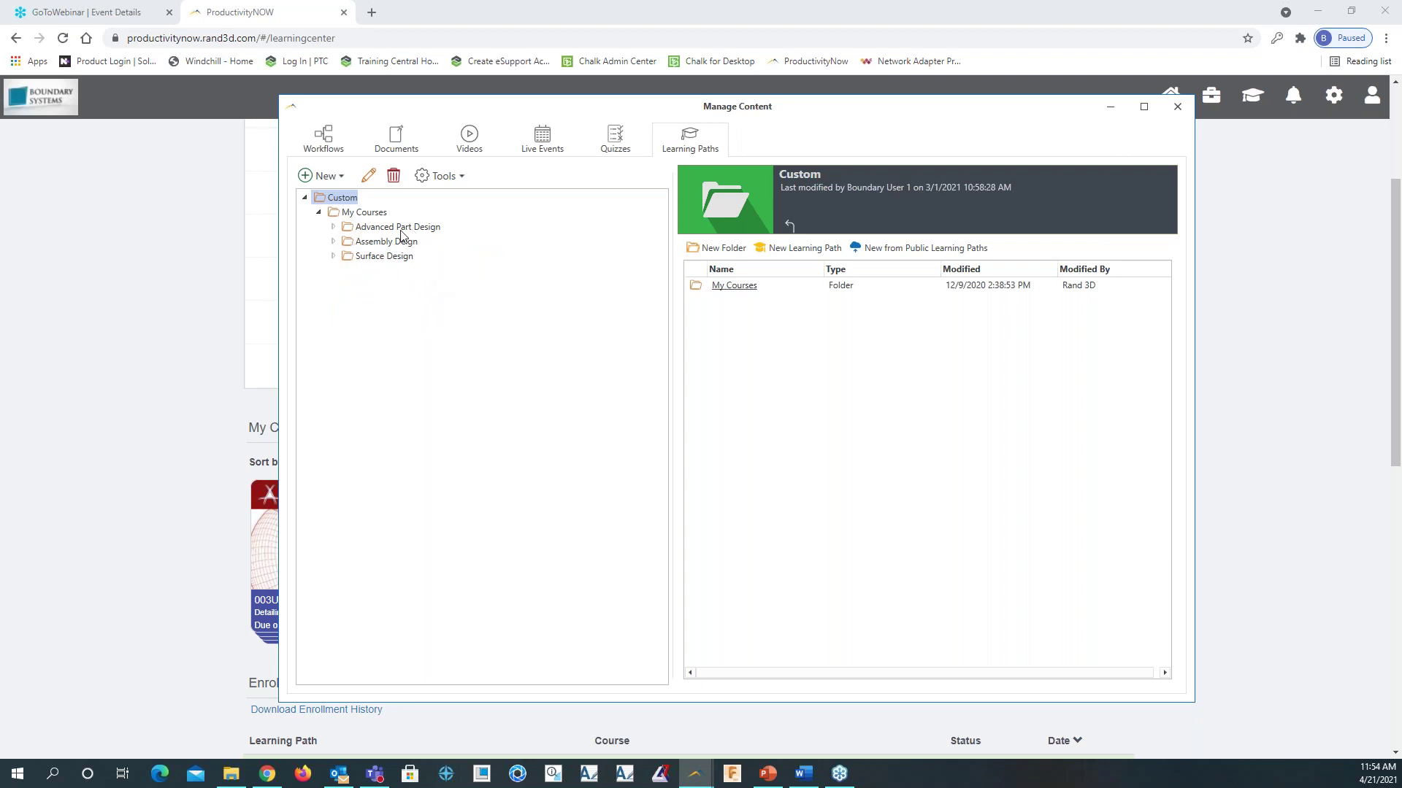
Create a new Simulate folder under My Courses
{"action": "right_click", "coordinate": [370, 215]}
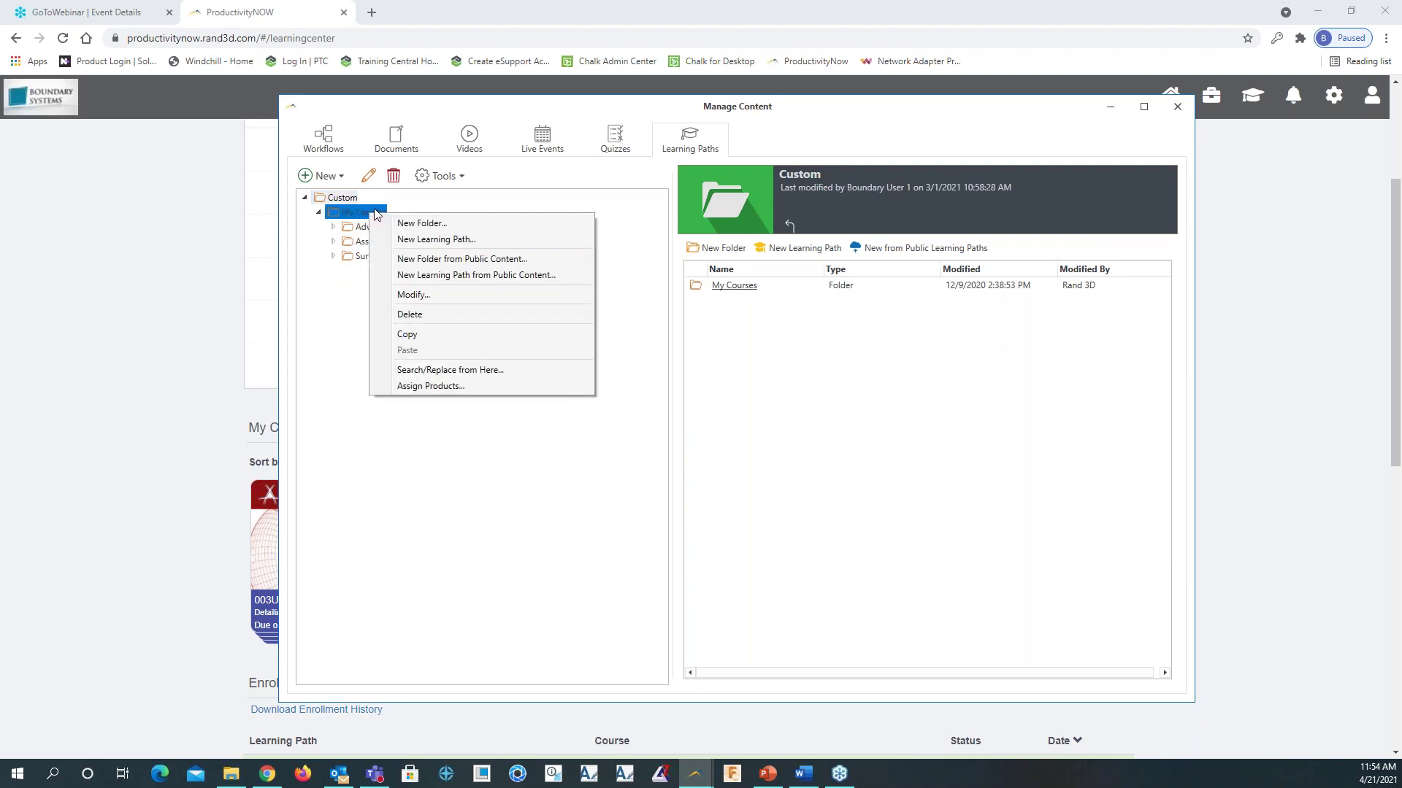
{"action": "left_click", "coordinate": [421, 225]}
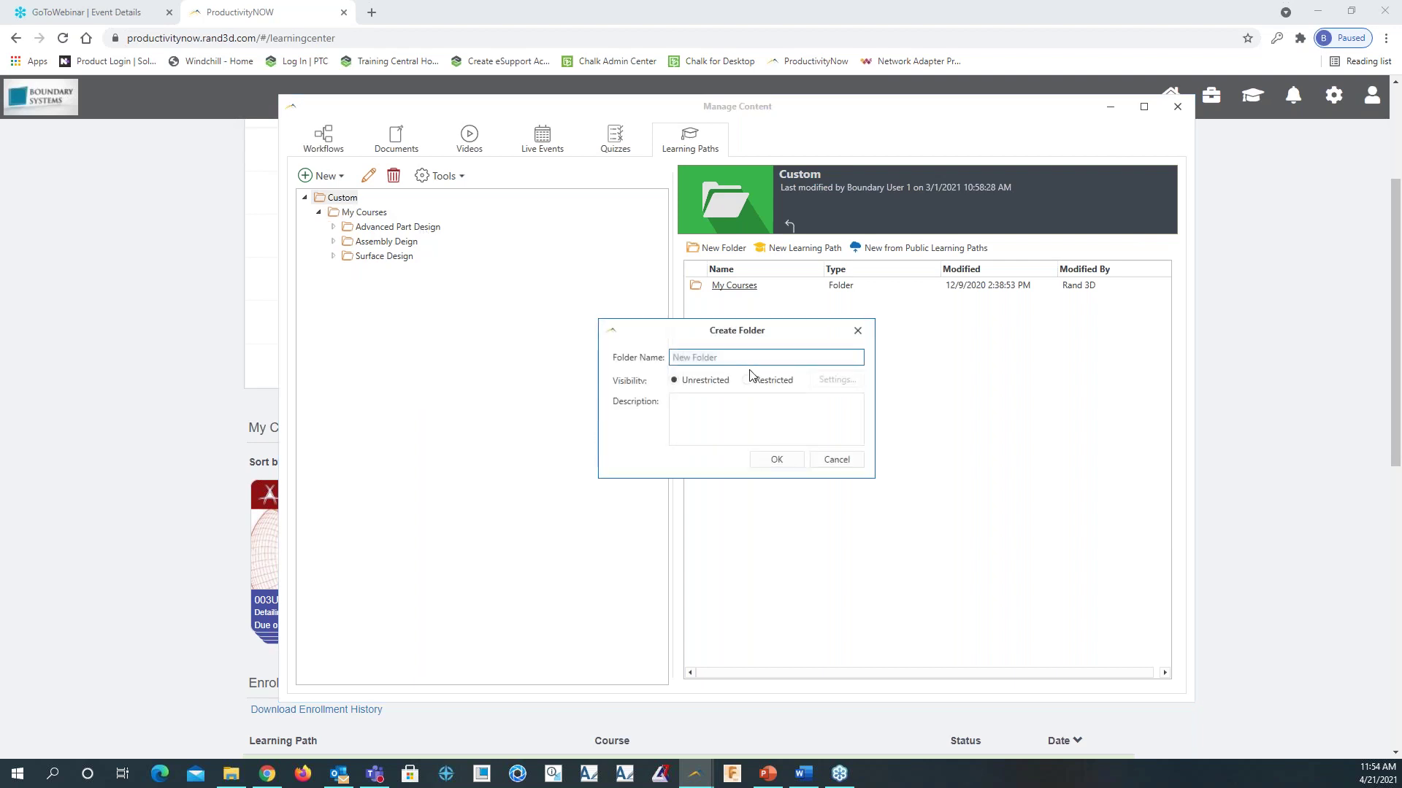
{"action": "type", "text": "Simulate"}
{"action": "left_click", "coordinate": [776, 459]}
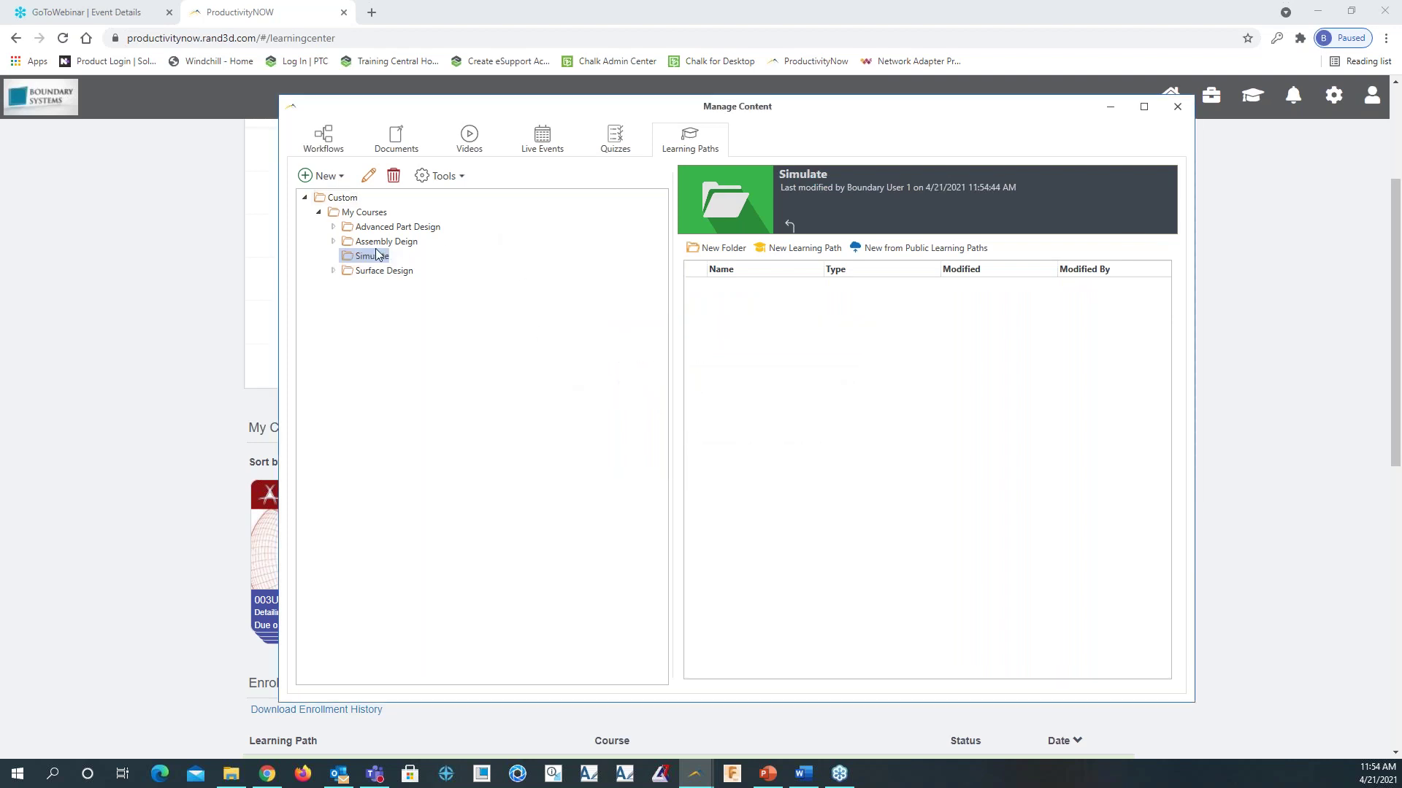
Add the public Creo Simulate 5.0: Structural and Thermal Analysis learning path to the Simulate folder
{"action": "right_click", "coordinate": [369, 260]}
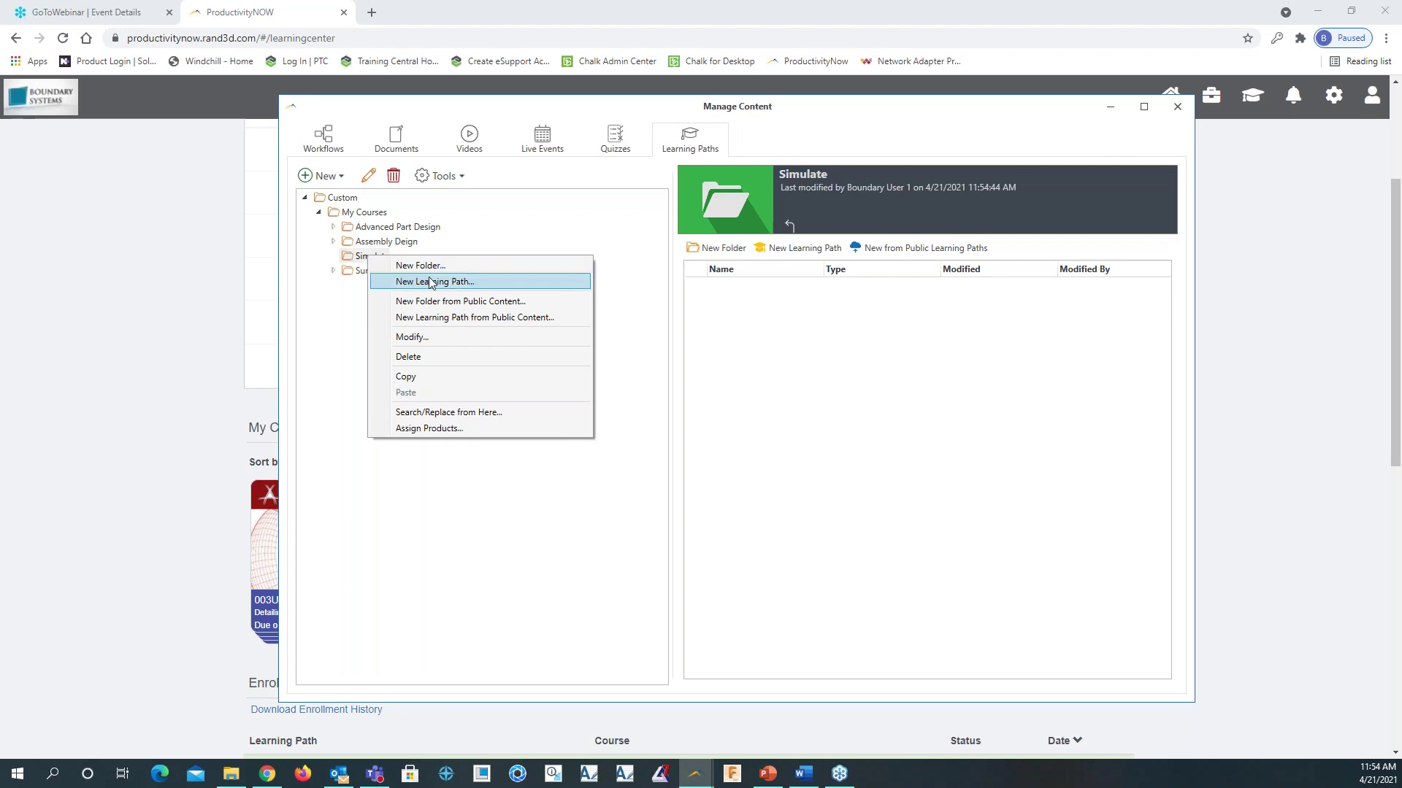
{"action": "left_click", "coordinate": [466, 319]}
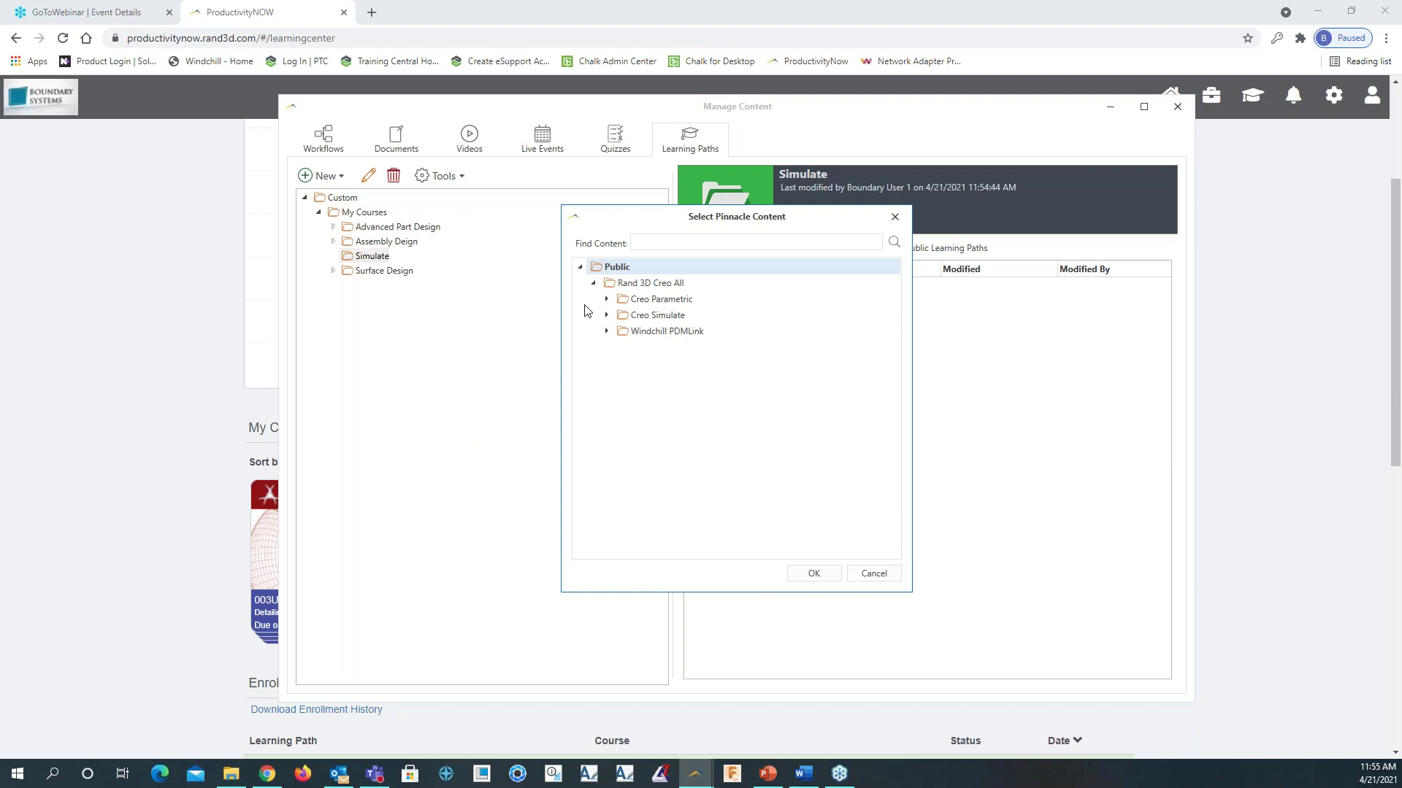
{"action": "left_click", "coordinate": [606, 316]}
{"action": "left_click", "coordinate": [619, 332]}
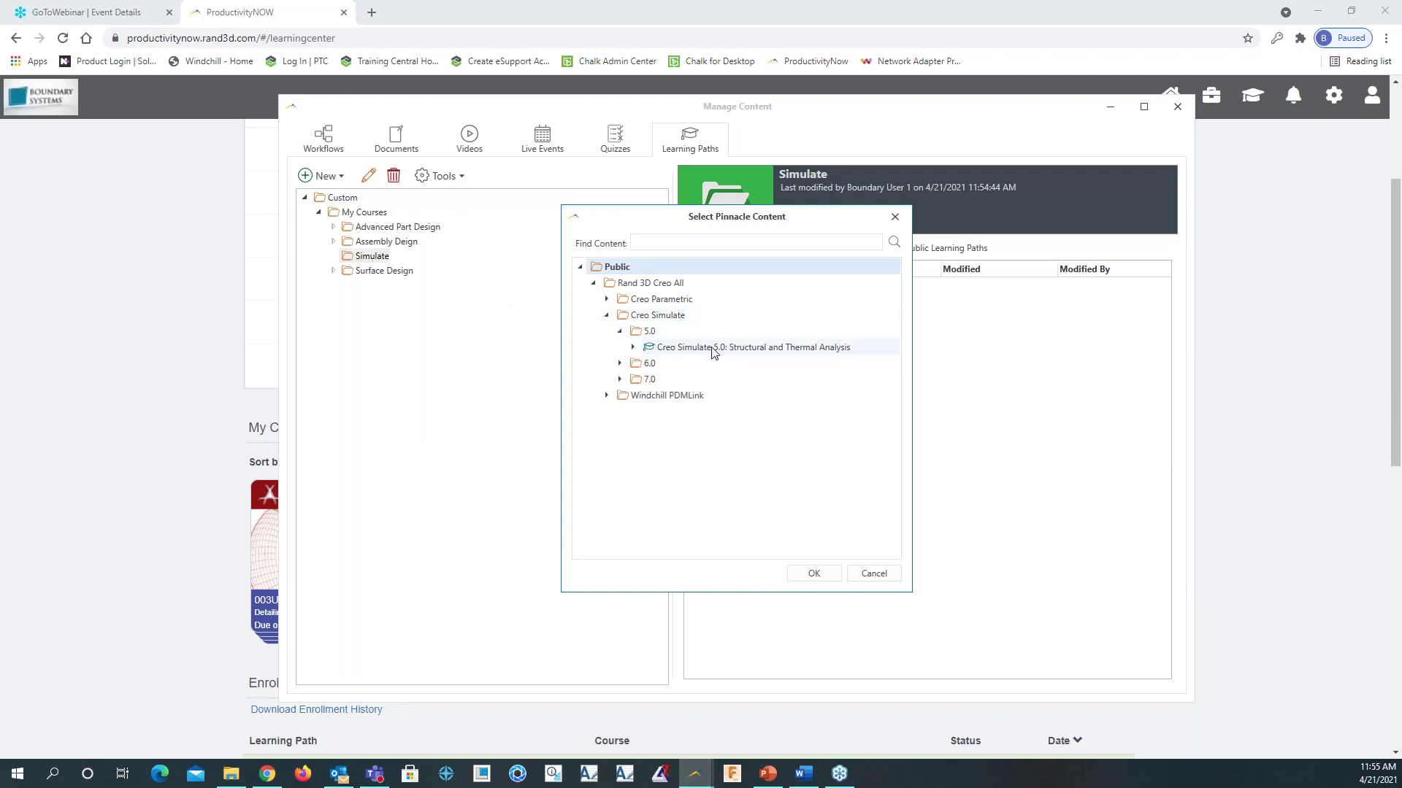
{"action": "left_click", "coordinate": [711, 348]}
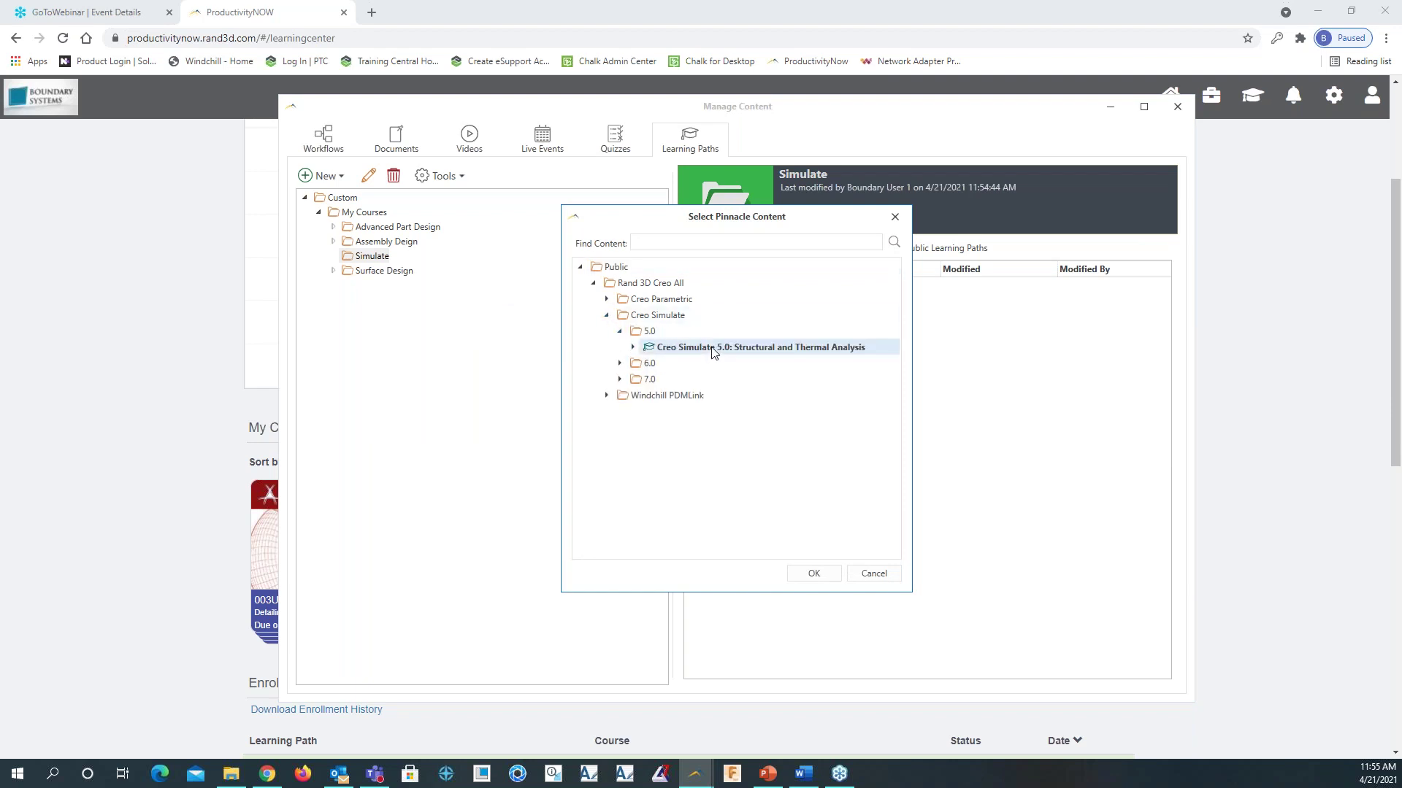
{"action": "left_click", "coordinate": [814, 575]}
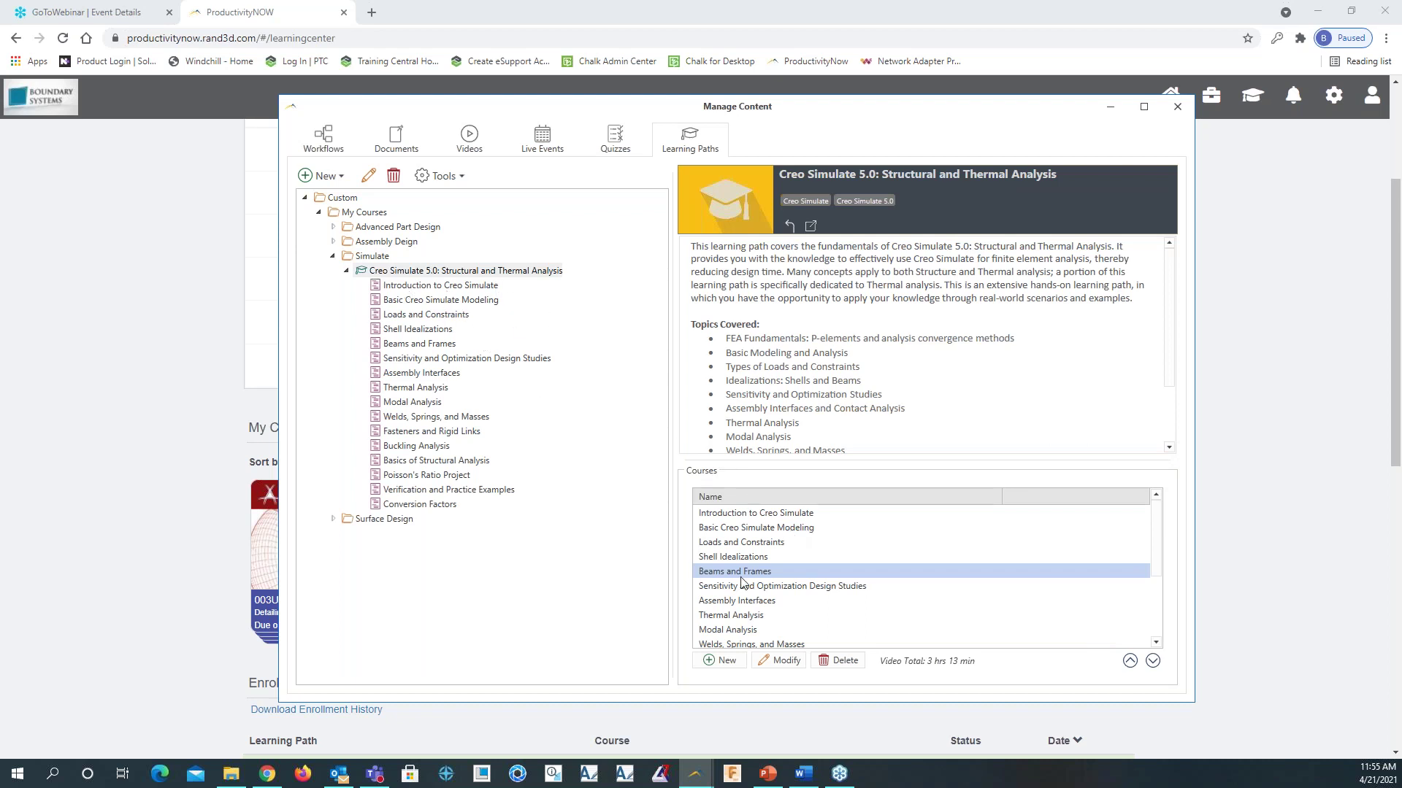
Look through the courses in the Creo Simulate 5.0 learning path, including Loads and Constraints and Thermal Analysis
{"action": "left_click", "coordinate": [761, 544]}
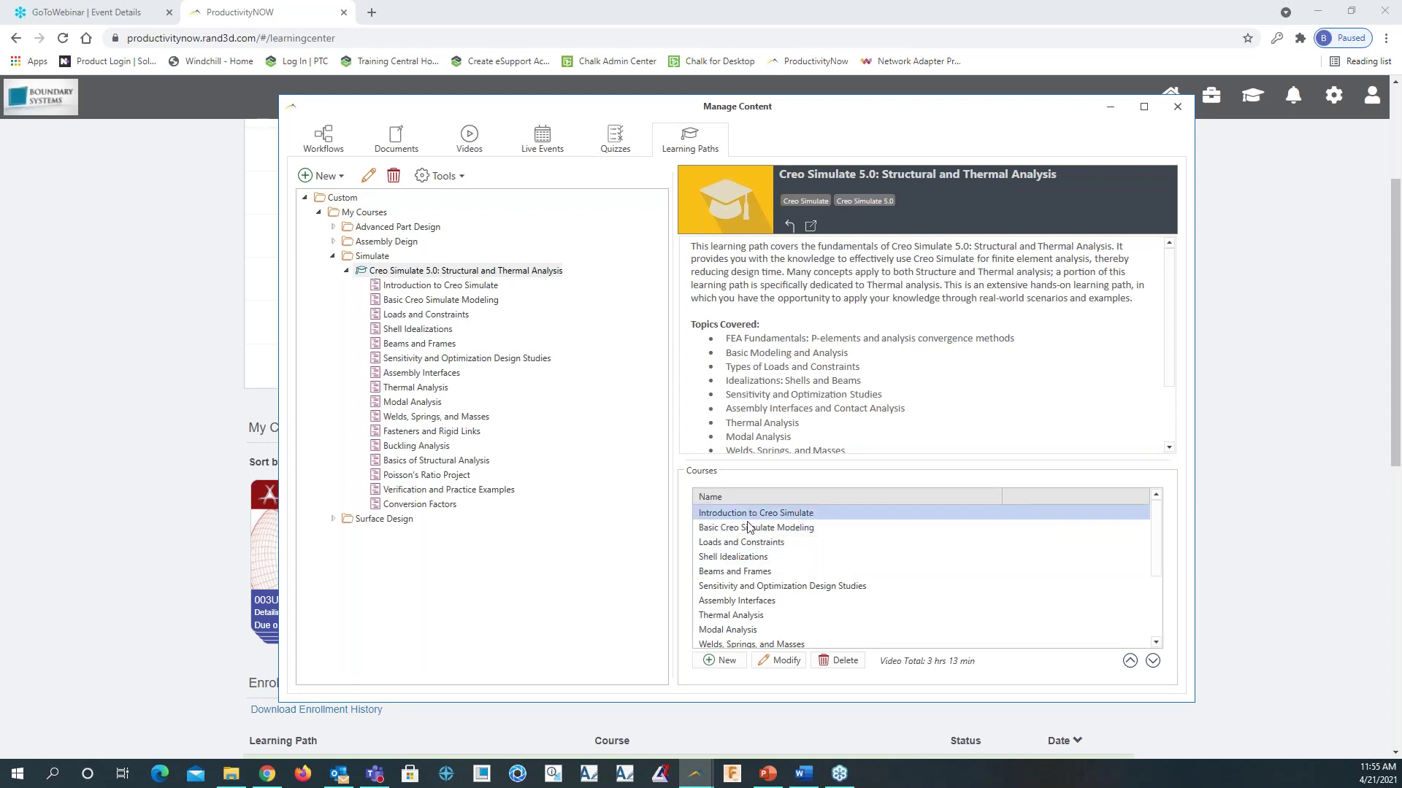
{"action": "left_click", "coordinate": [763, 601]}
{"action": "left_click", "coordinate": [742, 617]}
{"action": "left_click", "coordinate": [743, 588]}
{"action": "left_click", "coordinate": [742, 544]}
{"action": "left_click", "coordinate": [735, 513]}
{"action": "left_click", "coordinate": [741, 543]}
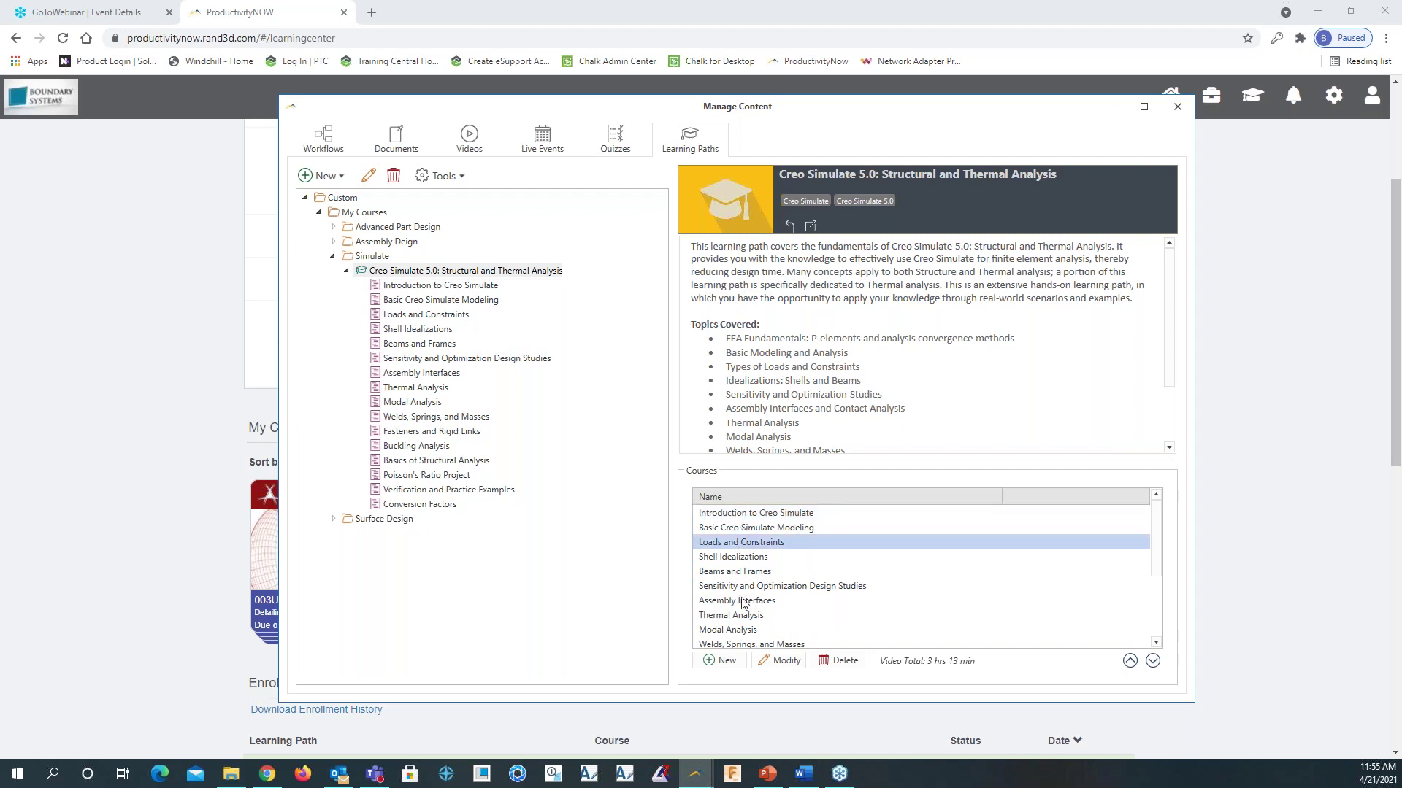
{"action": "left_click", "coordinate": [743, 616]}
Delete the Beams and Frames course, collapse the Simulate folder and close Manage Content
{"action": "left_click", "coordinate": [732, 573]}
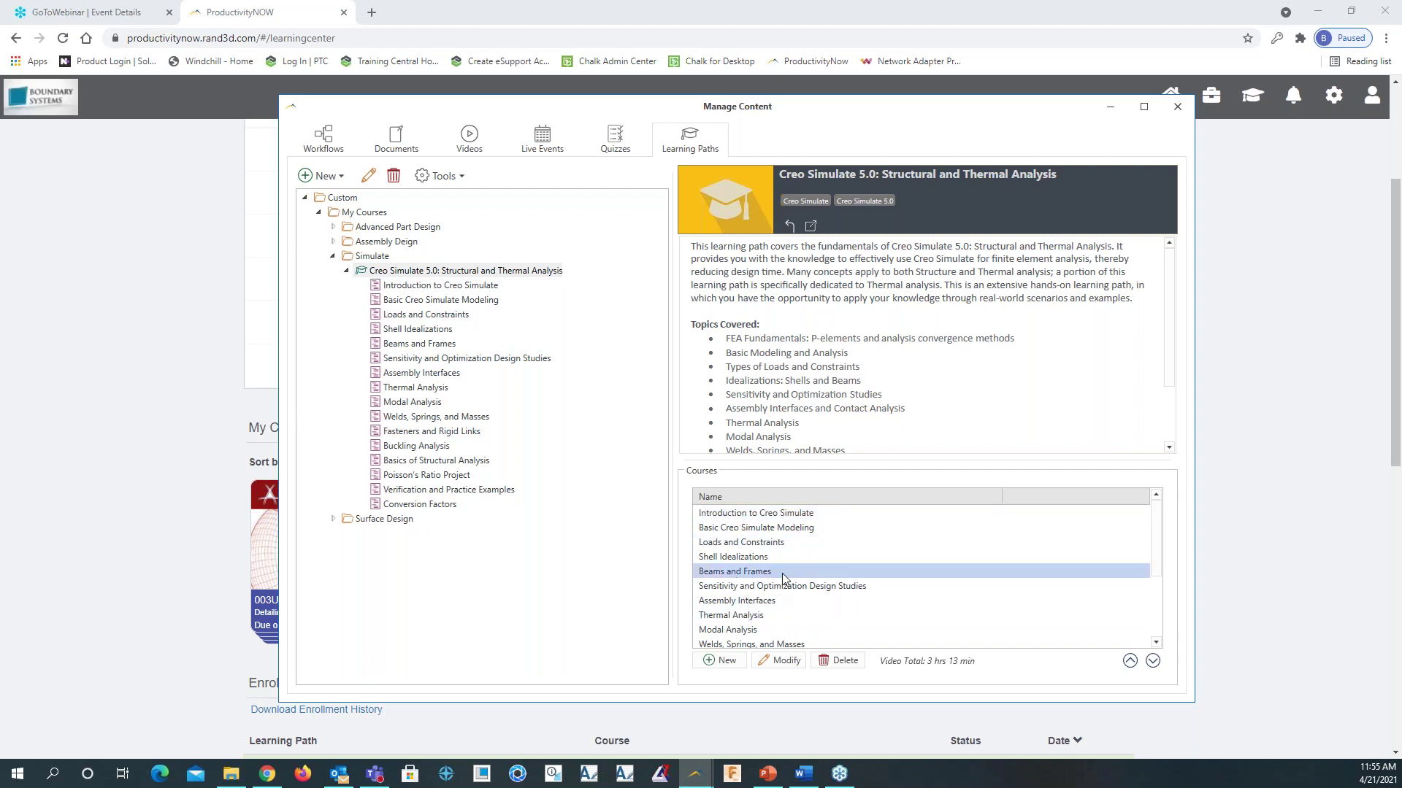
{"action": "left_click", "coordinate": [840, 661]}
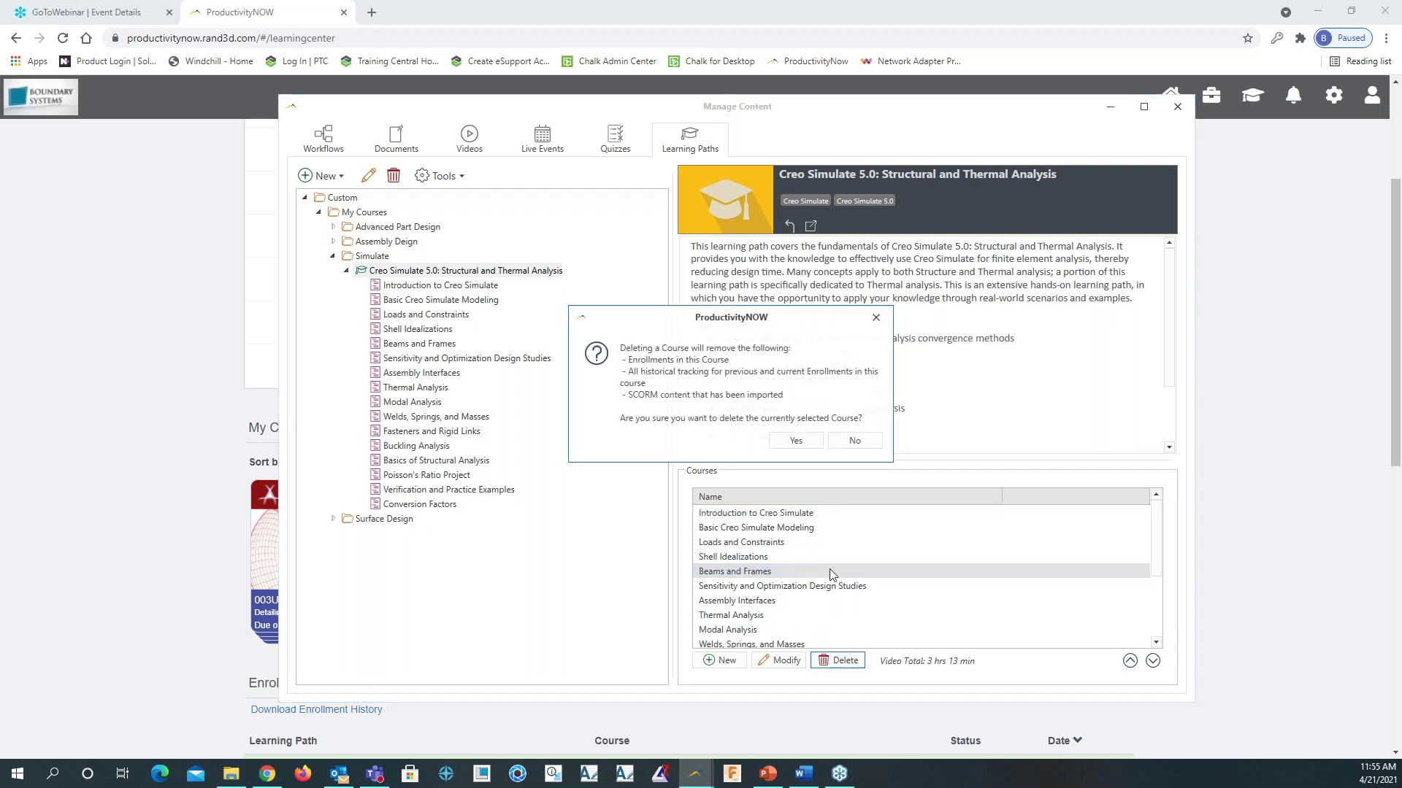
{"action": "left_click", "coordinate": [795, 440]}
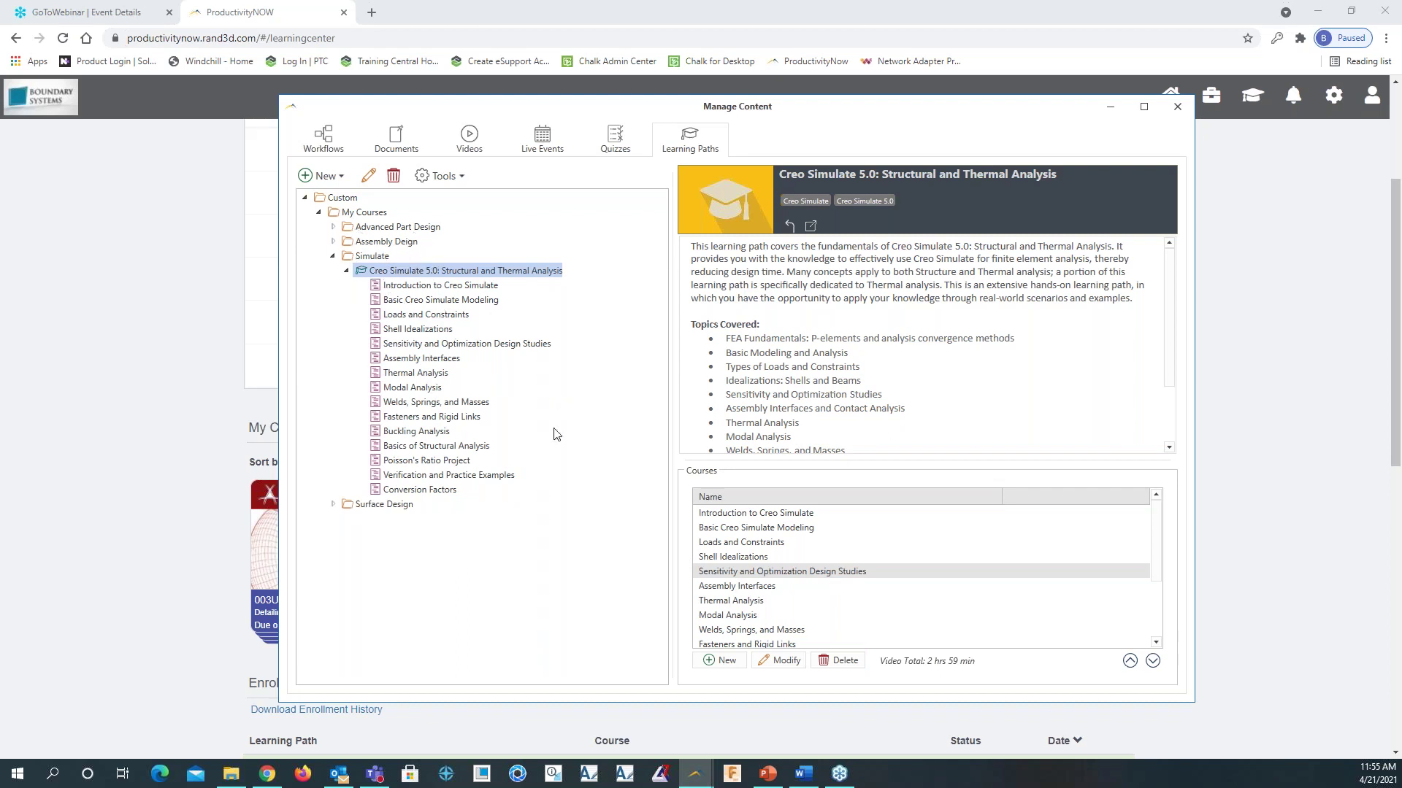
{"action": "left_click", "coordinate": [333, 257]}
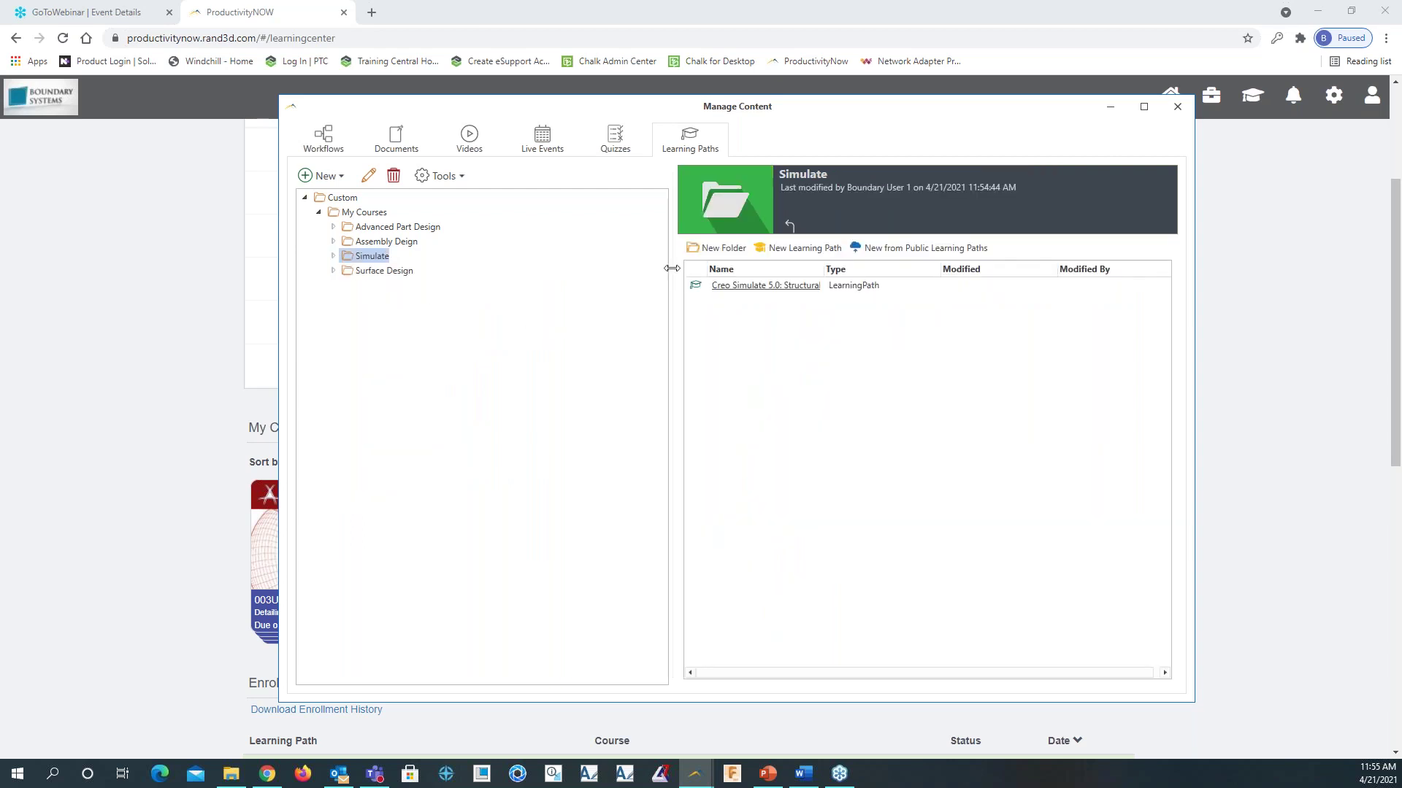
{"action": "left_click", "coordinate": [1177, 108]}
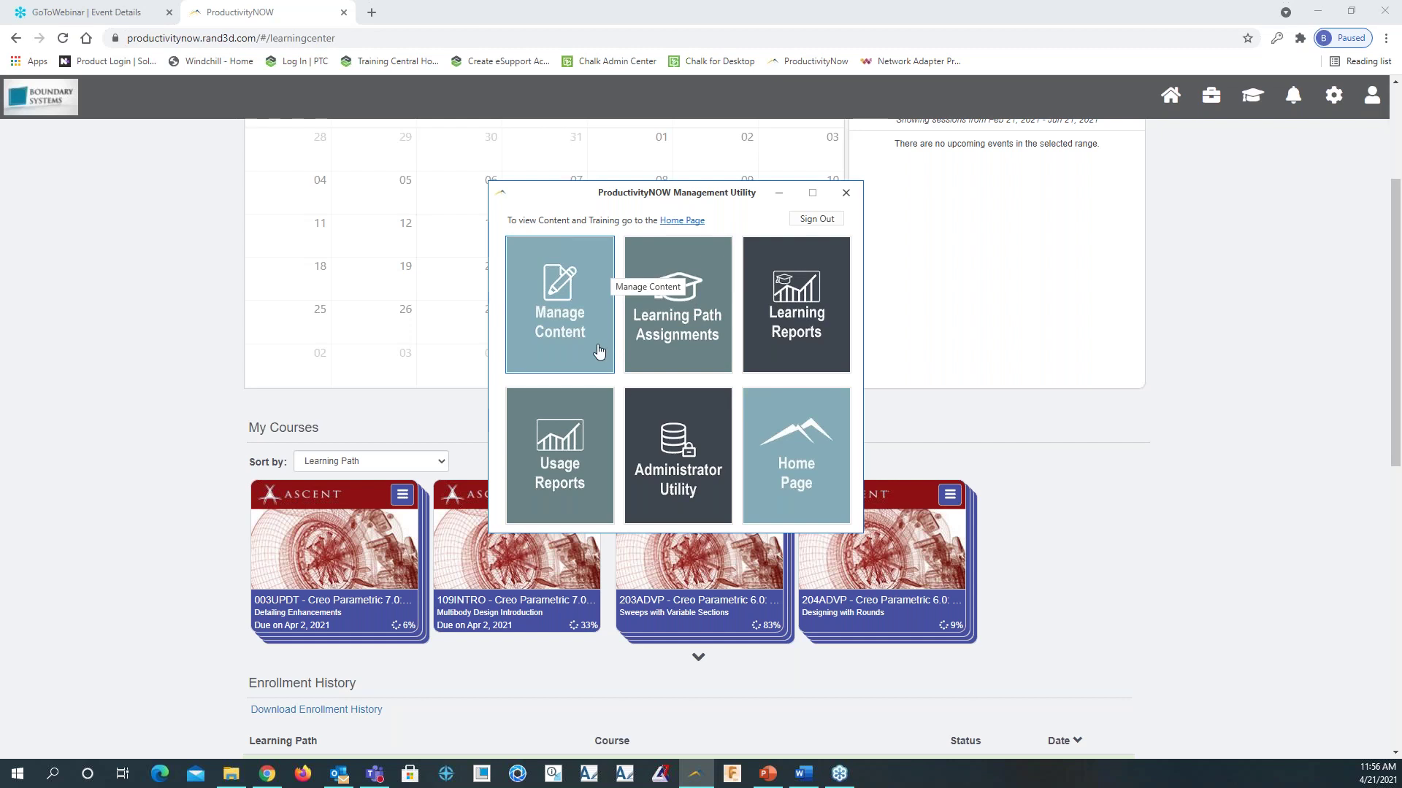
Open Learning Path Assignments, scan the Currently Enrolled Courses list, and start assigning courses
{"action": "left_click", "coordinate": [673, 287]}
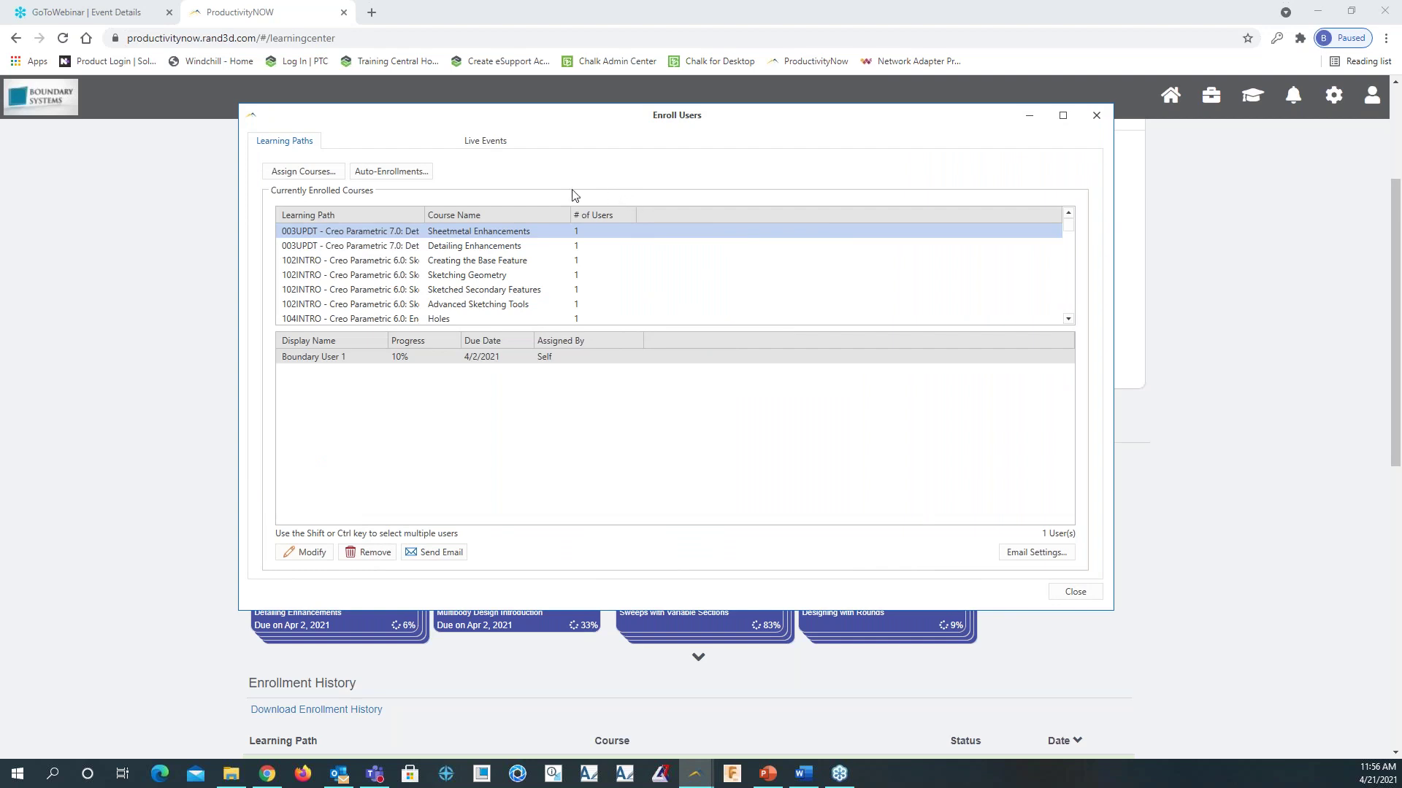
{"action": "scroll", "coordinate": [451, 292], "scroll_direction": "down", "scroll_amount": 10}
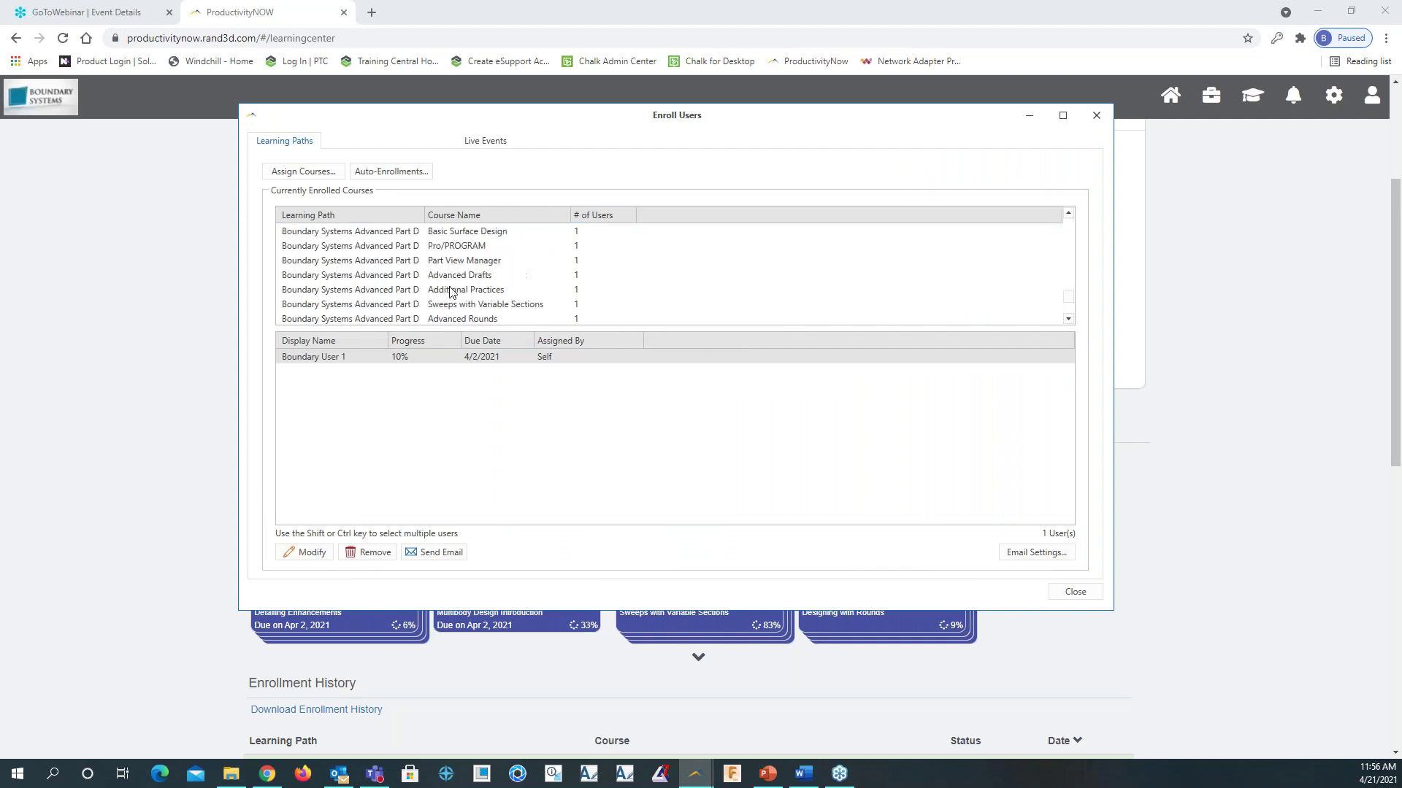
{"action": "scroll", "coordinate": [482, 312], "scroll_direction": "up", "scroll_amount": 10}
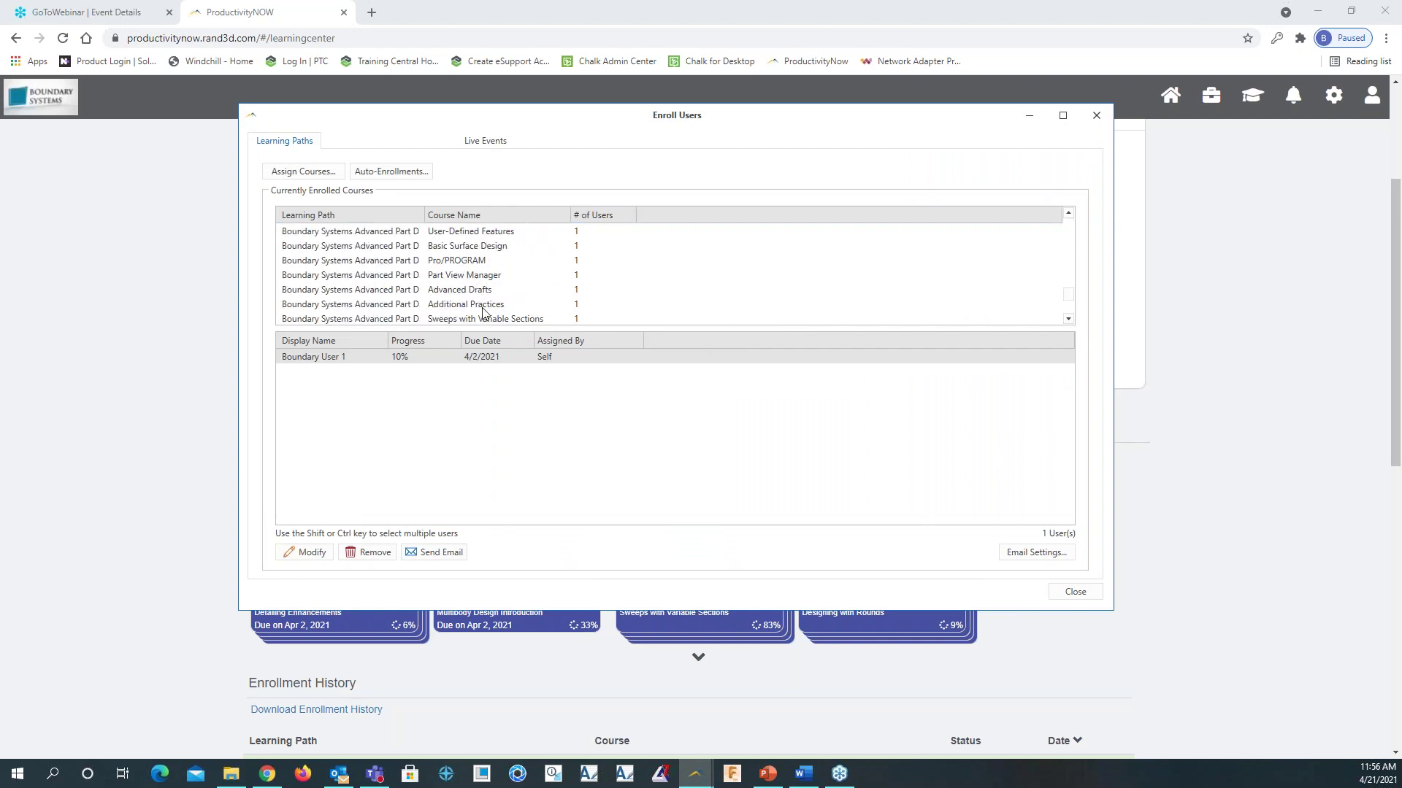
{"action": "left_click", "coordinate": [321, 172]}
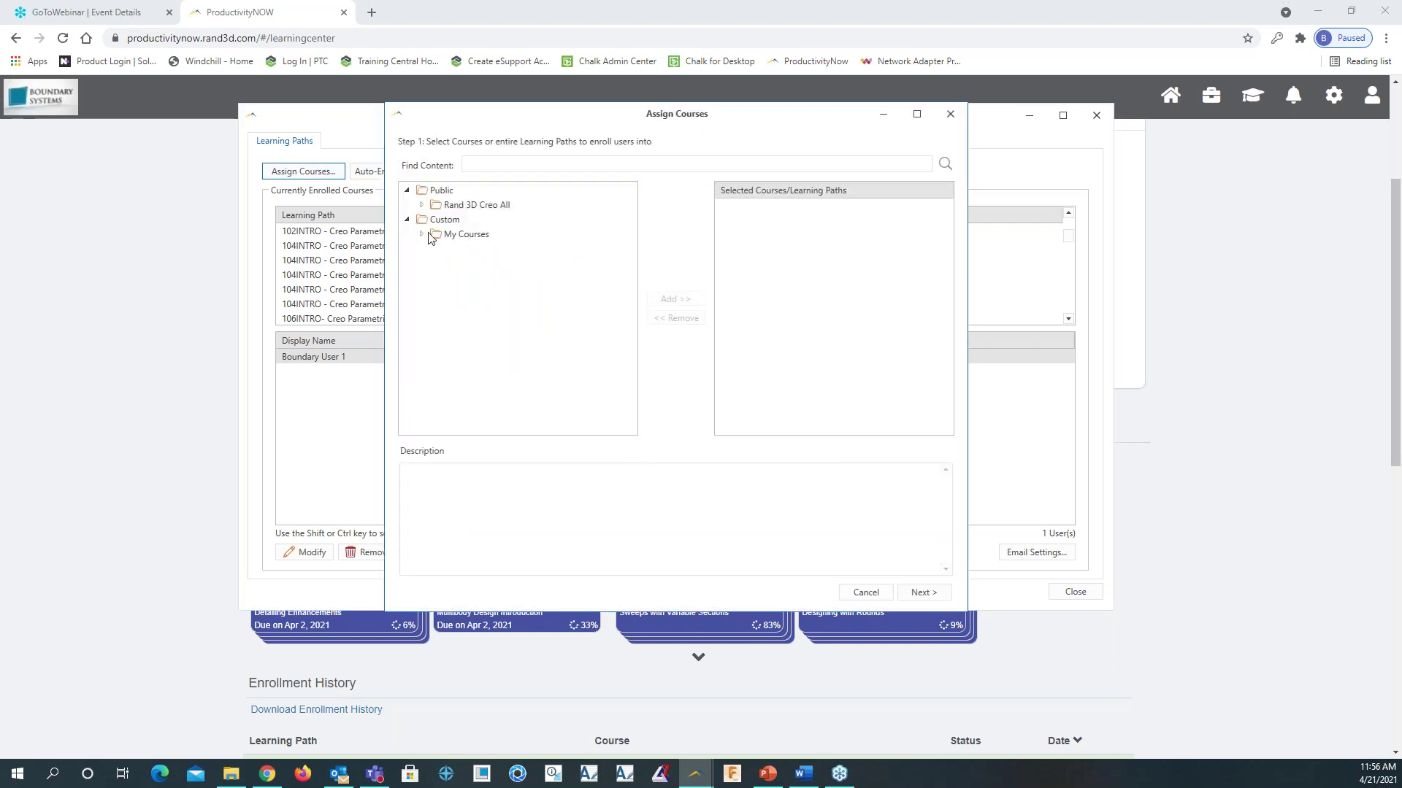
Add the Creo Simulate 5.0 path from My Courses > Simulate to the chosen courses and continue to Step 2
{"action": "left_click", "coordinate": [421, 234]}
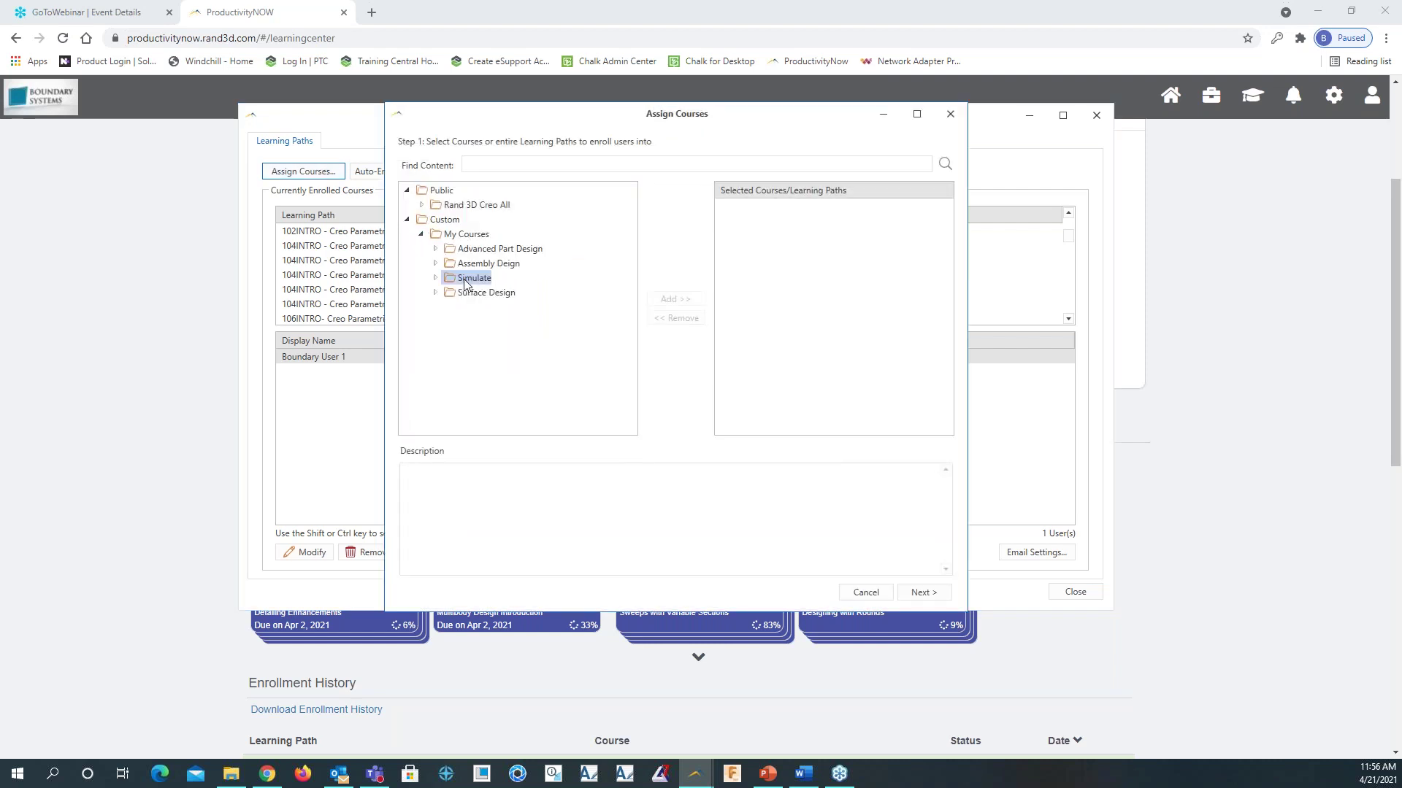
{"action": "left_click", "coordinate": [436, 278]}
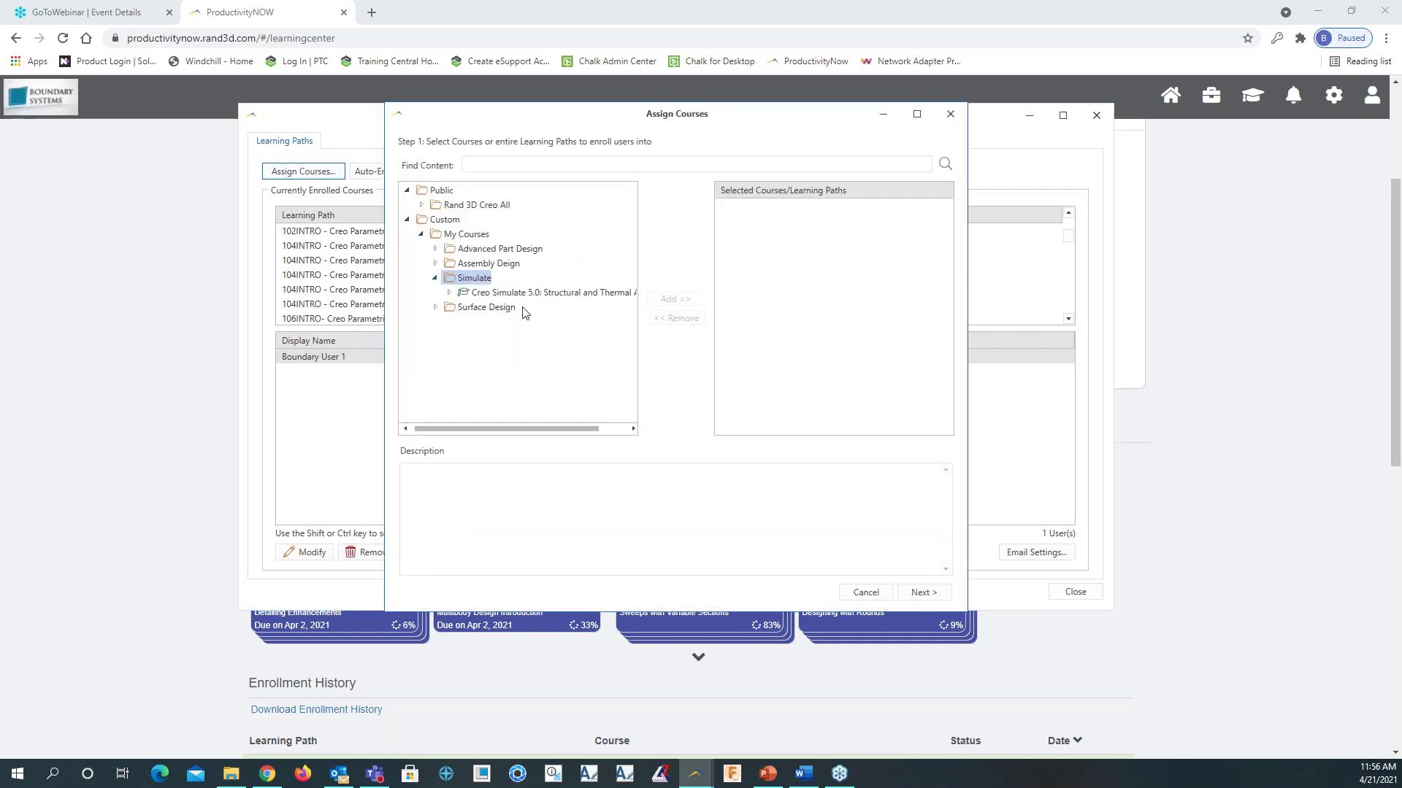
{"action": "left_click", "coordinate": [480, 293]}
{"action": "left_click", "coordinate": [675, 298]}
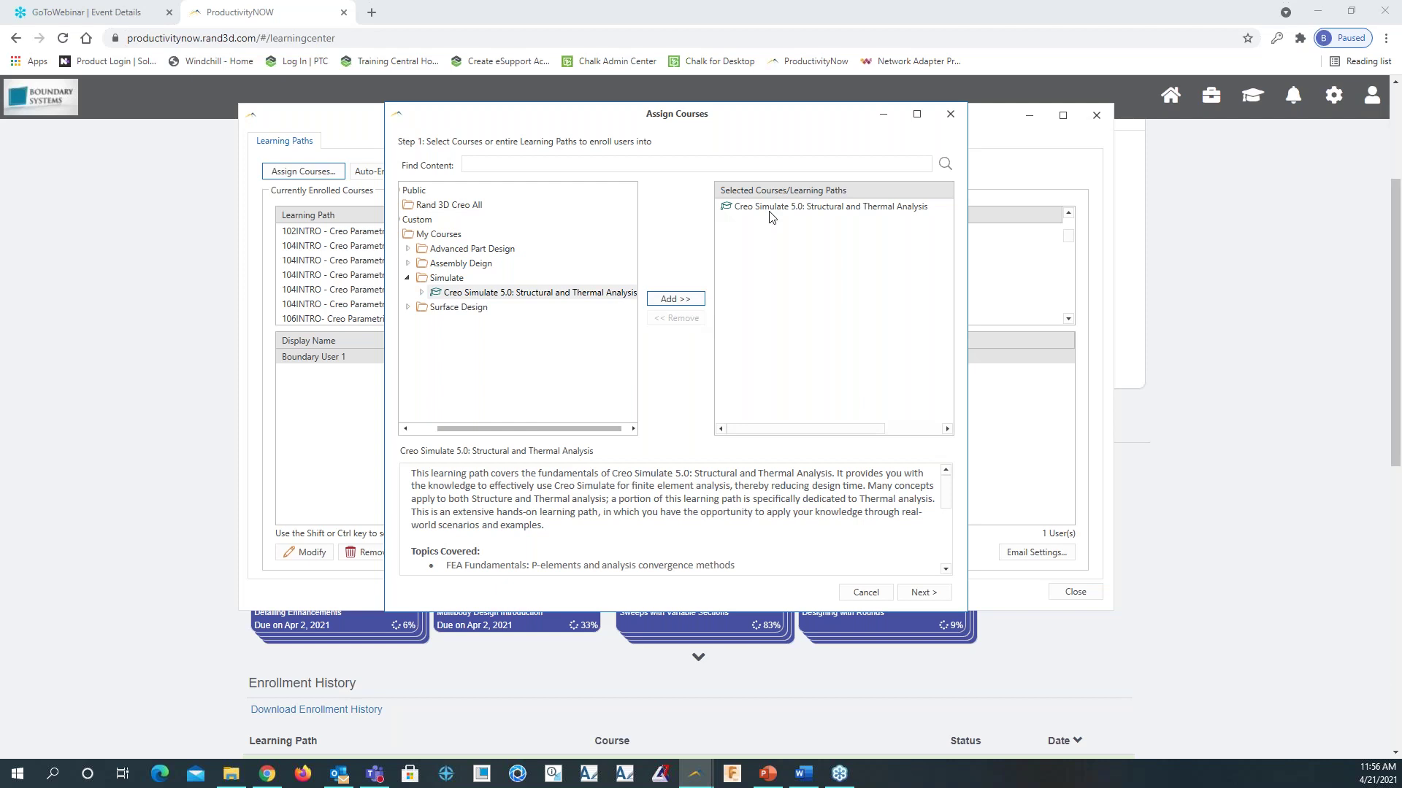
{"action": "left_click", "coordinate": [938, 595]}
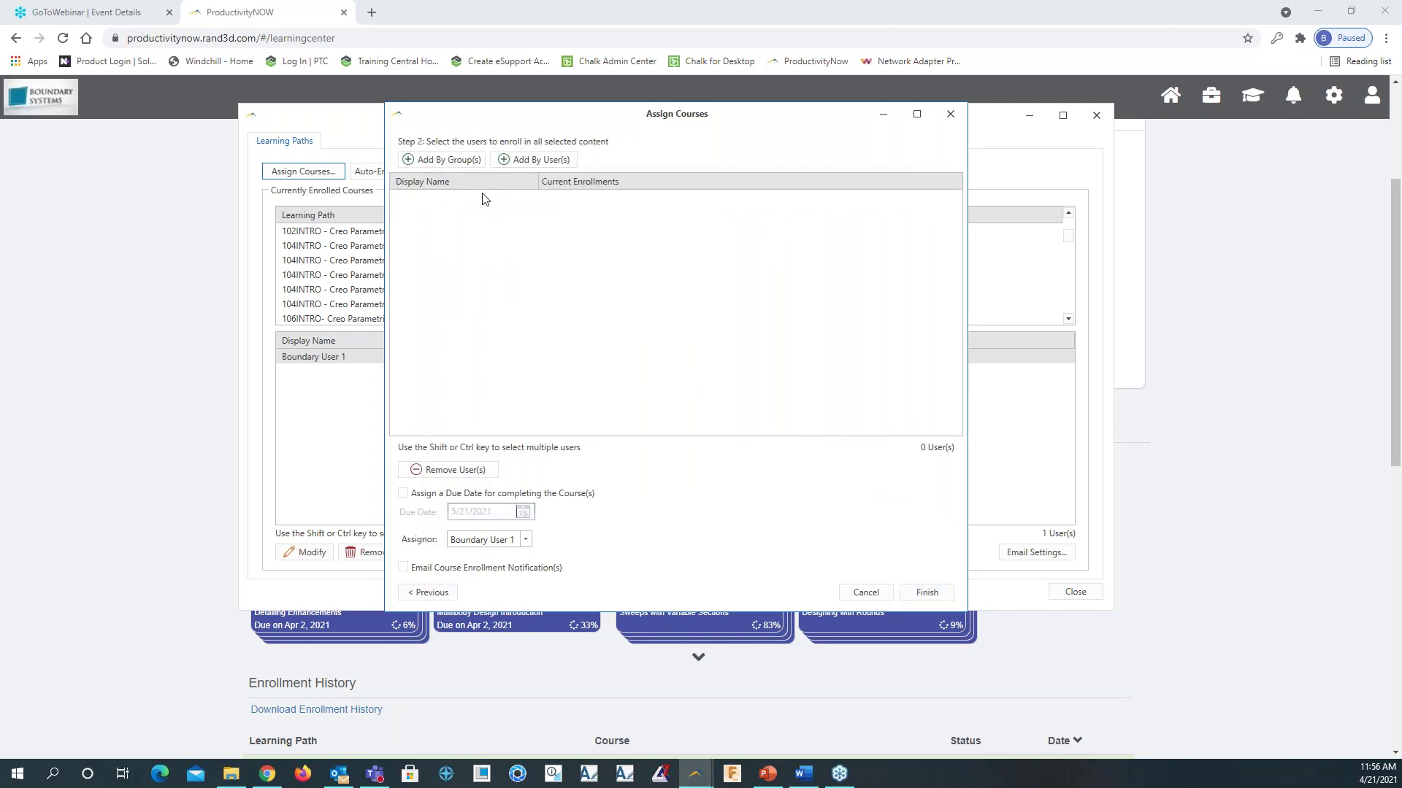
Add one individual user to the enrolment and assign a 5/21/2021 completion due date
{"action": "left_click", "coordinate": [408, 161]}
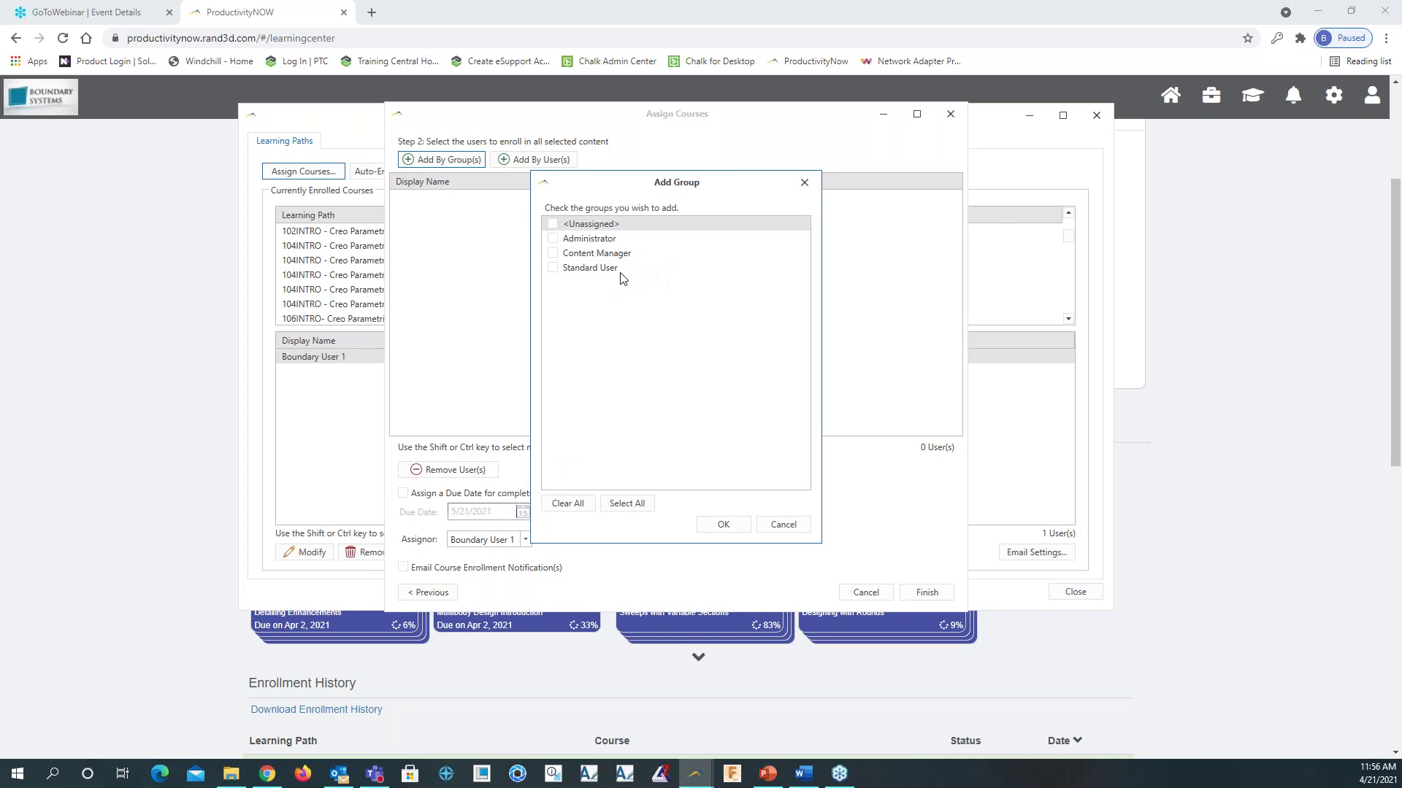
{"action": "left_click", "coordinate": [778, 523]}
{"action": "left_click", "coordinate": [525, 161]}
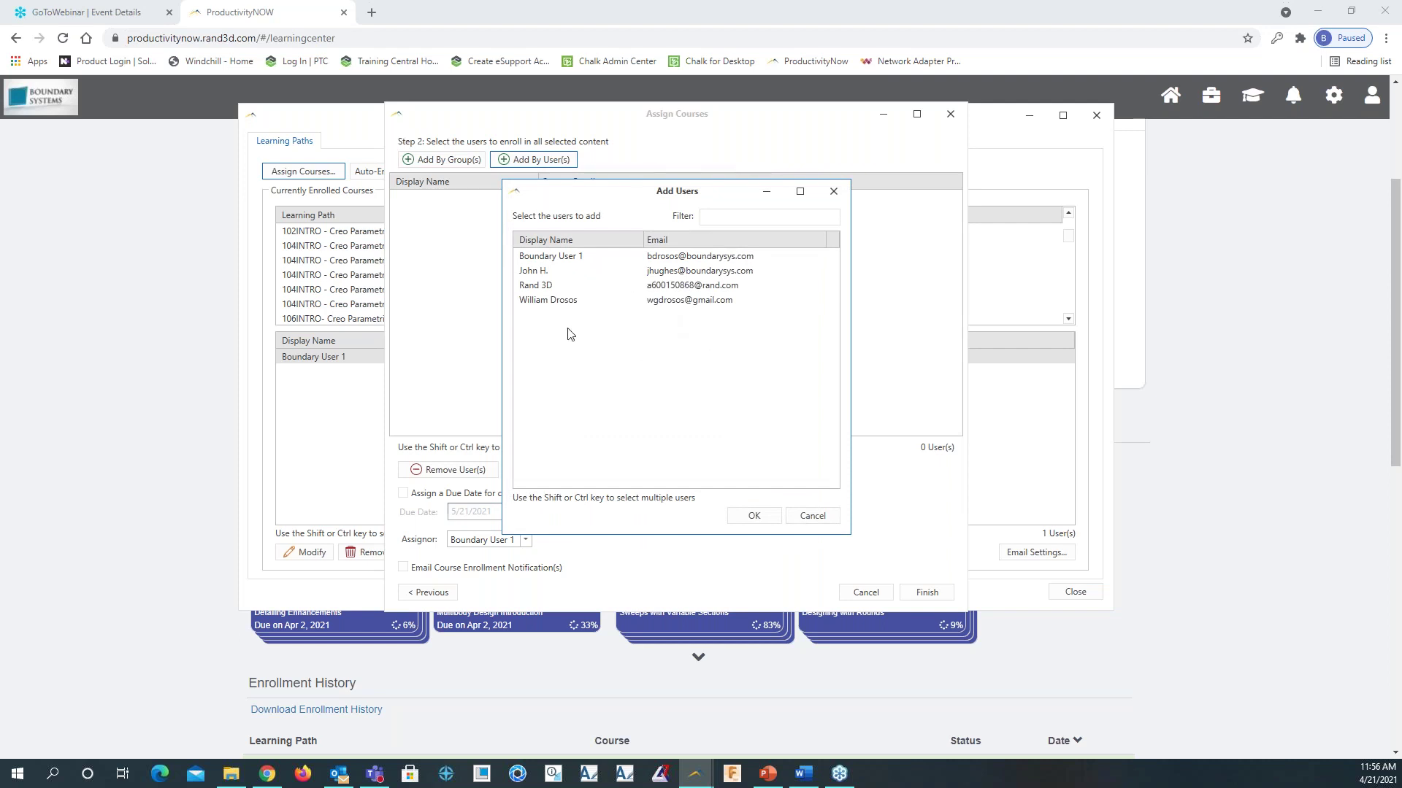
{"action": "left_click", "coordinate": [532, 272]}
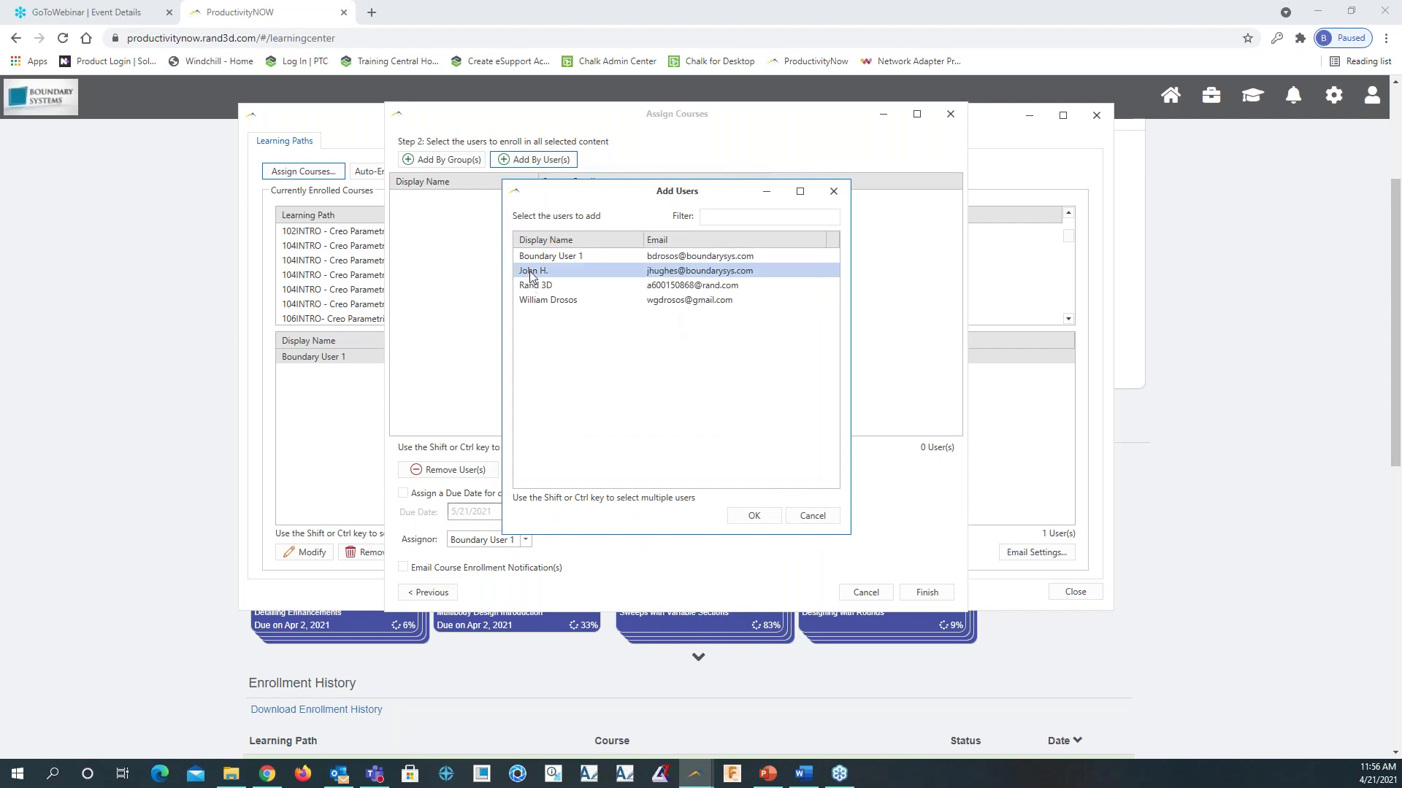
{"action": "left_click", "coordinate": [759, 516]}
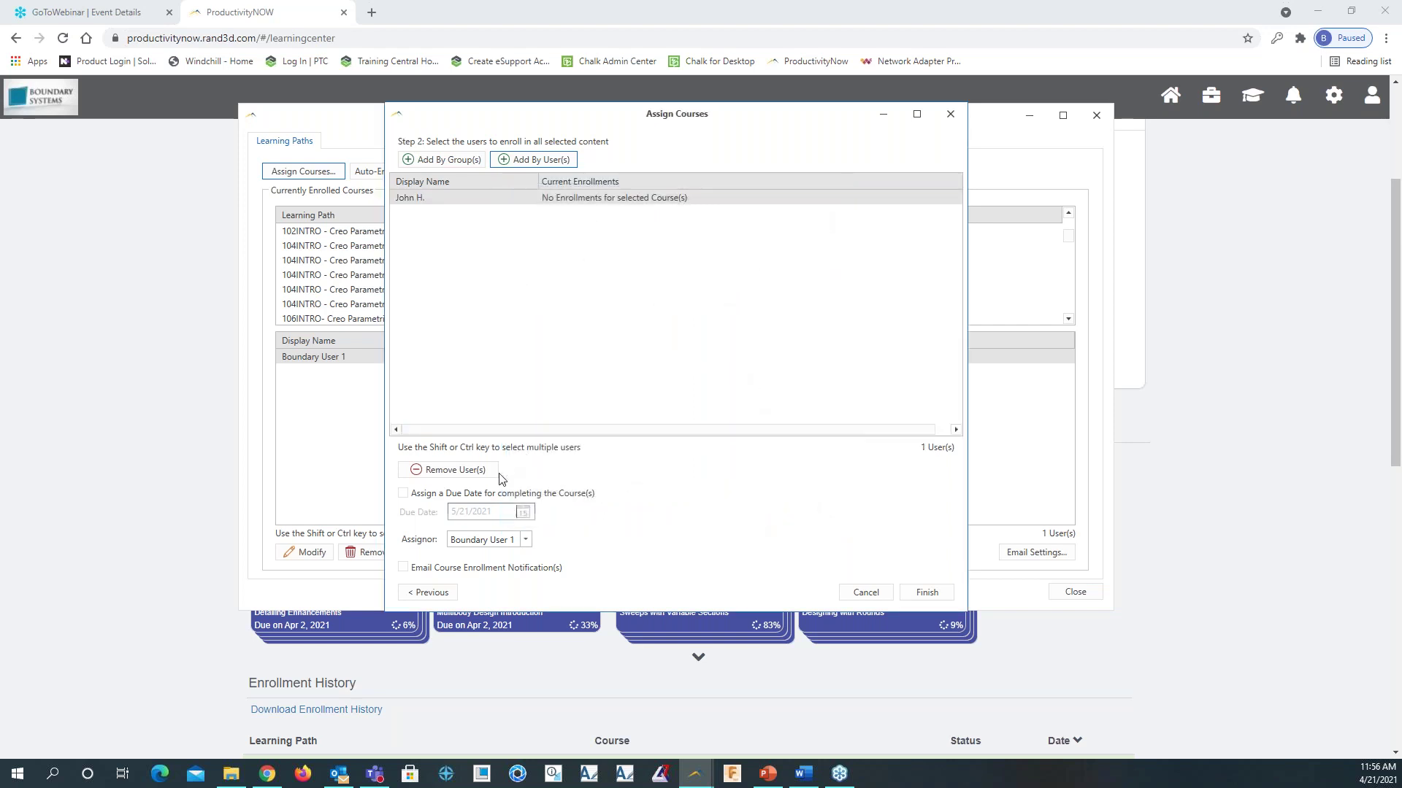
{"action": "left_click", "coordinate": [403, 493]}
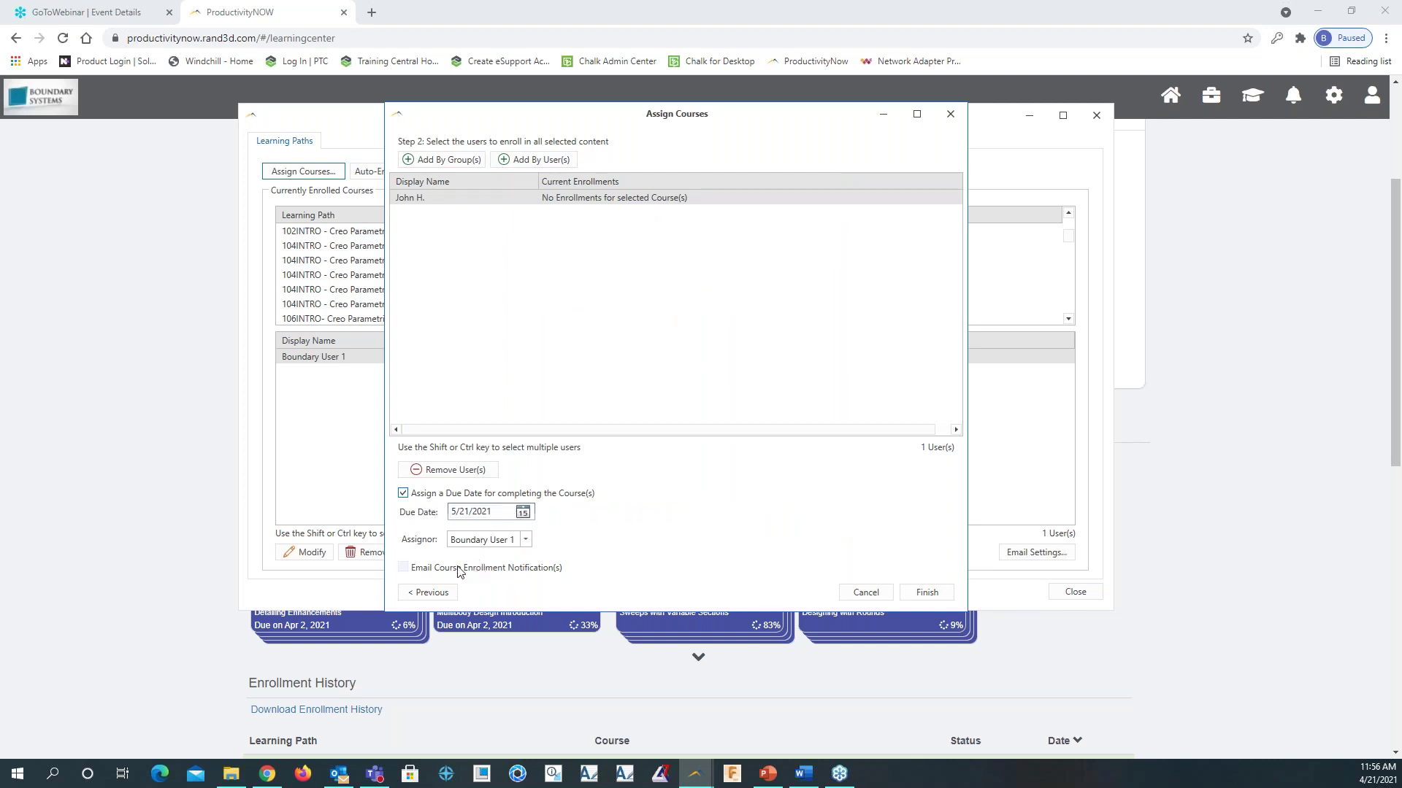
{"action": "left_click", "coordinate": [512, 514]}
Enable enrolment notification e-mails, finish the assignment, and send the Outlook notification message
{"action": "left_click", "coordinate": [404, 569]}
{"action": "left_click", "coordinate": [926, 592]}
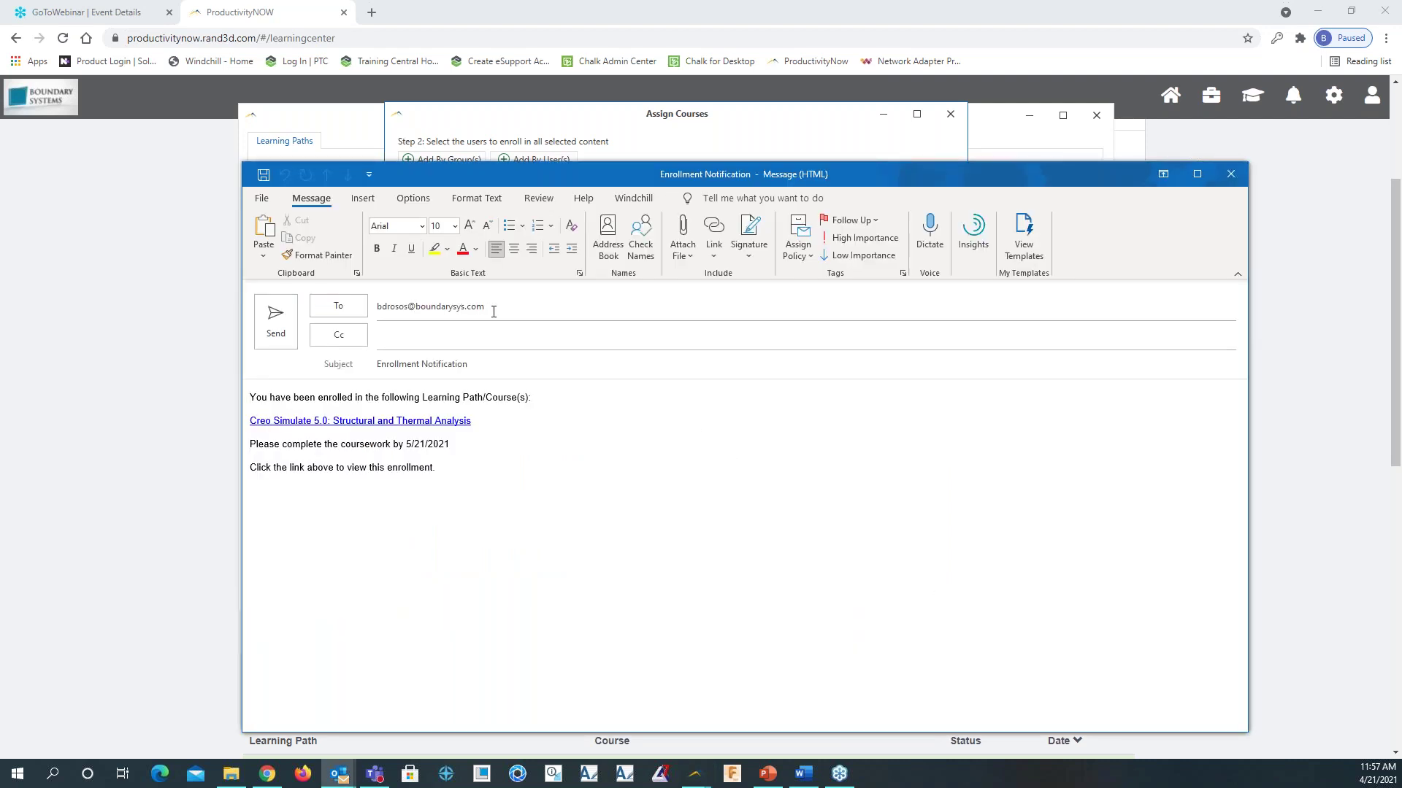
{"action": "left_click", "coordinate": [275, 315]}
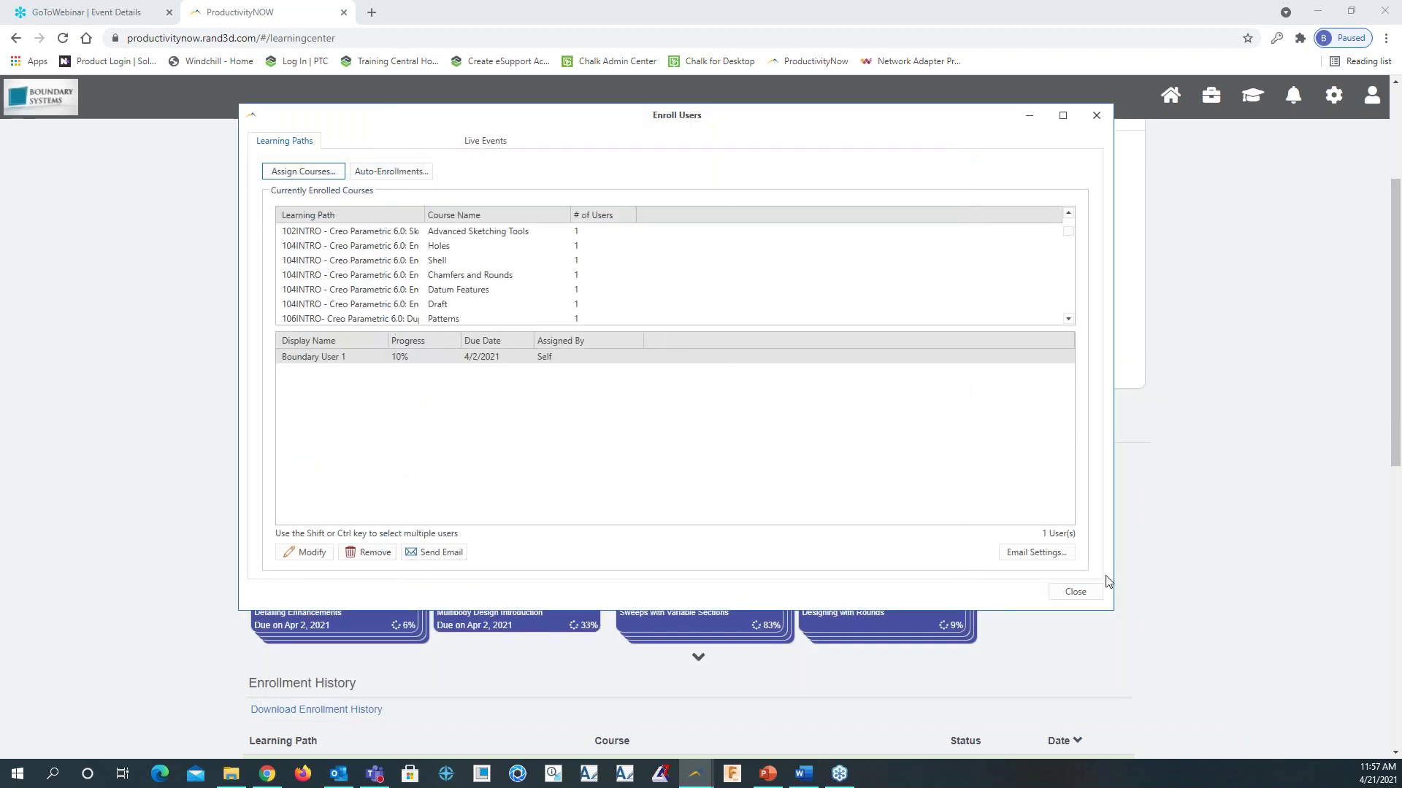
Close the Enroll Users window and launch Learning Reports from the Management Utility
{"action": "left_click", "coordinate": [1076, 593]}
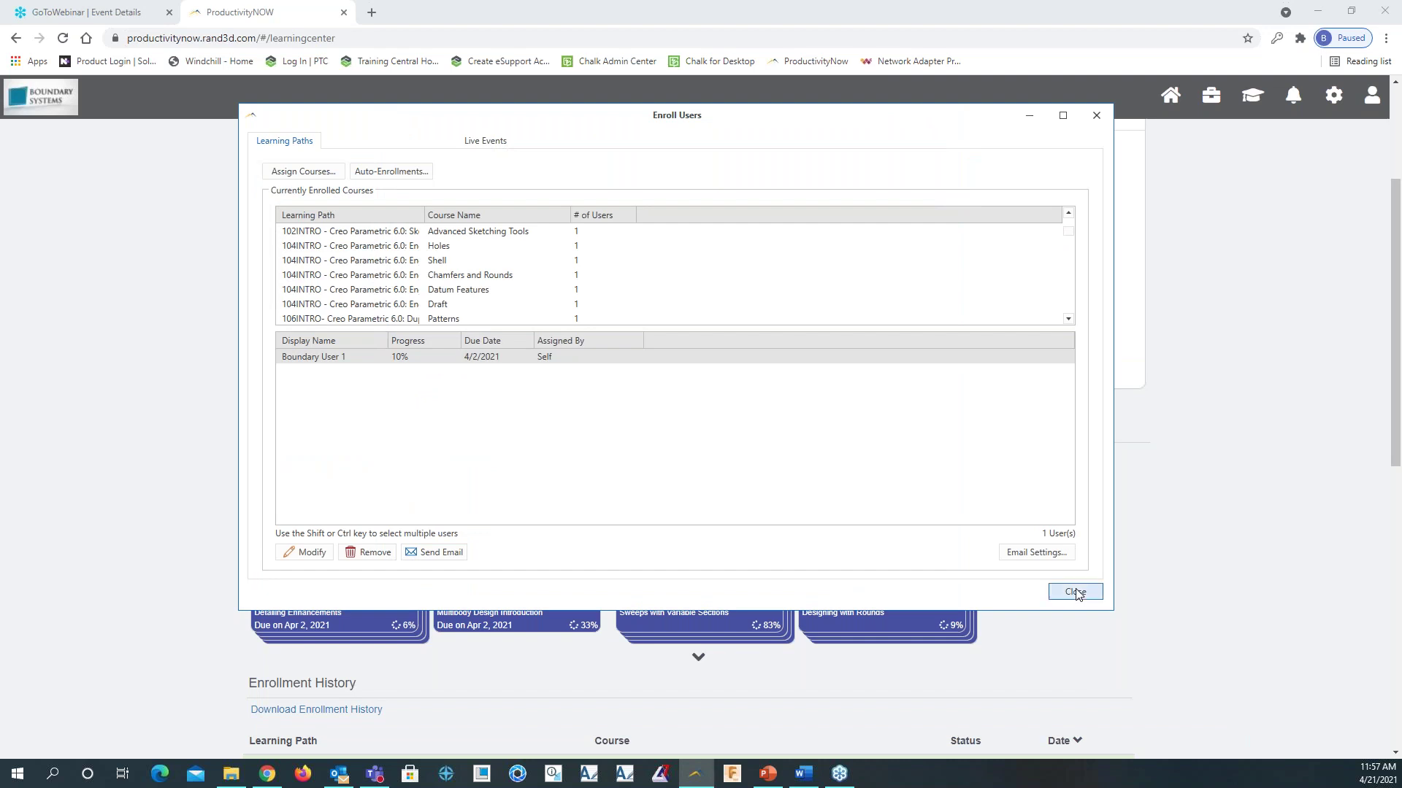
{"action": "left_click", "coordinate": [1164, 455]}
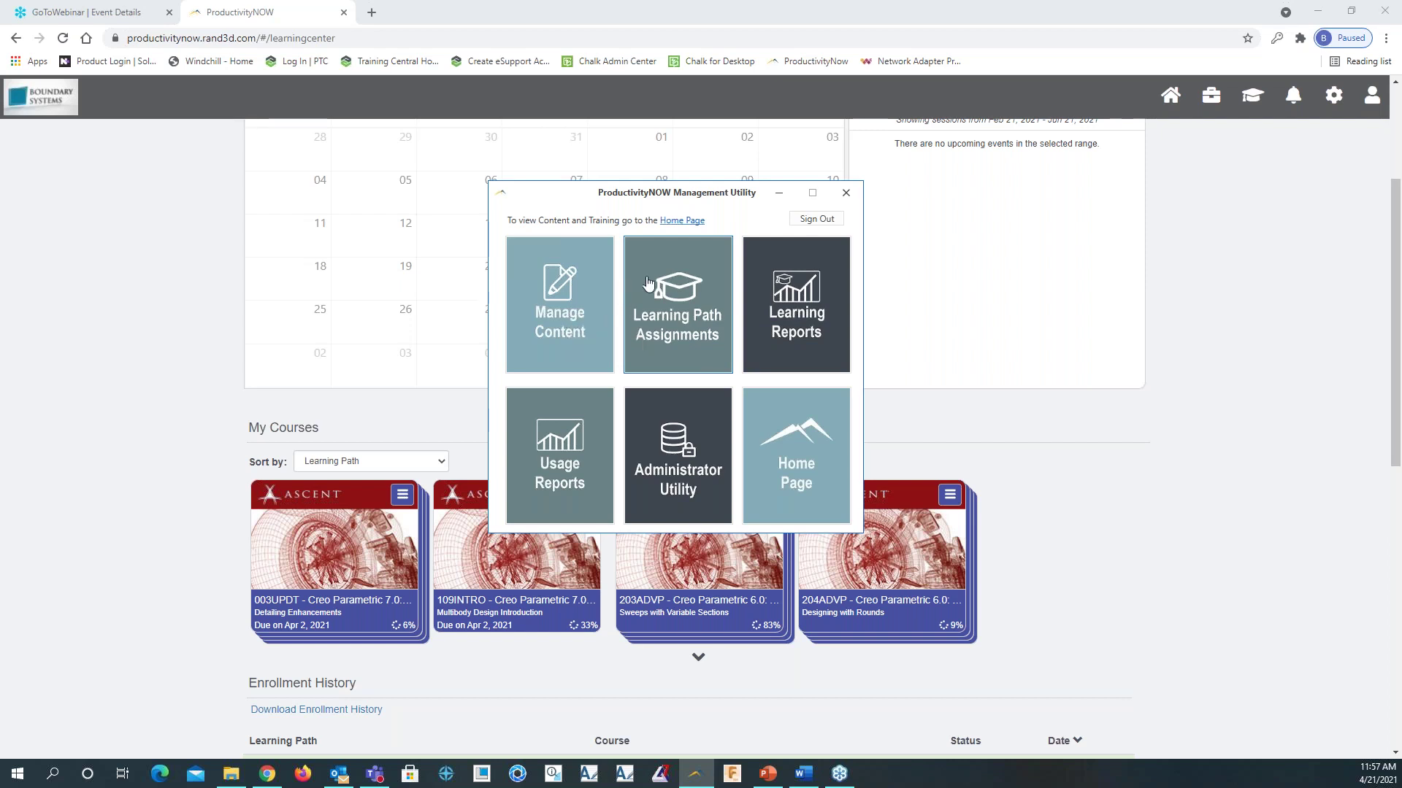
{"action": "left_click", "coordinate": [810, 314]}
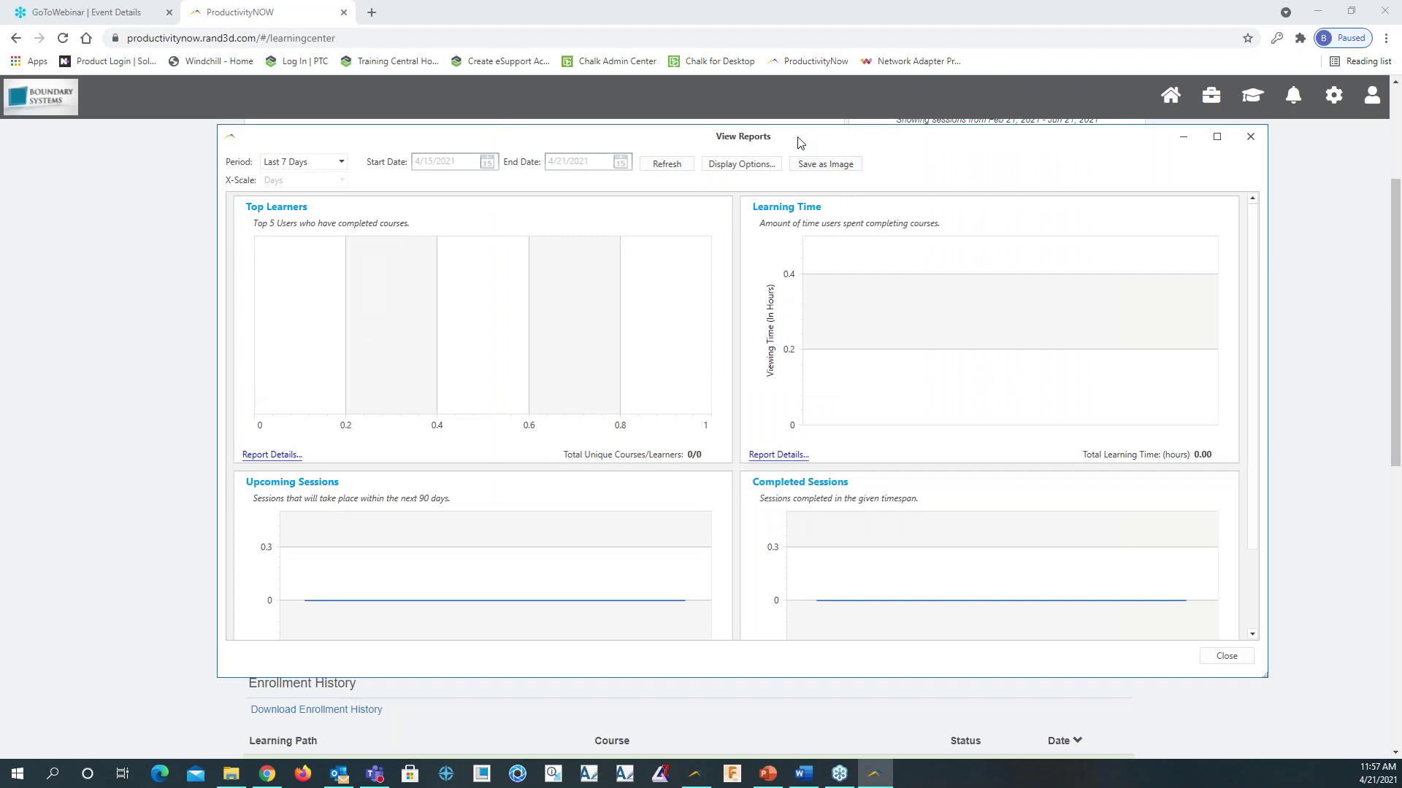
Refresh the report charts for the Lifetime period, scroll through them, then close View Reports
{"action": "left_click", "coordinate": [340, 162]}
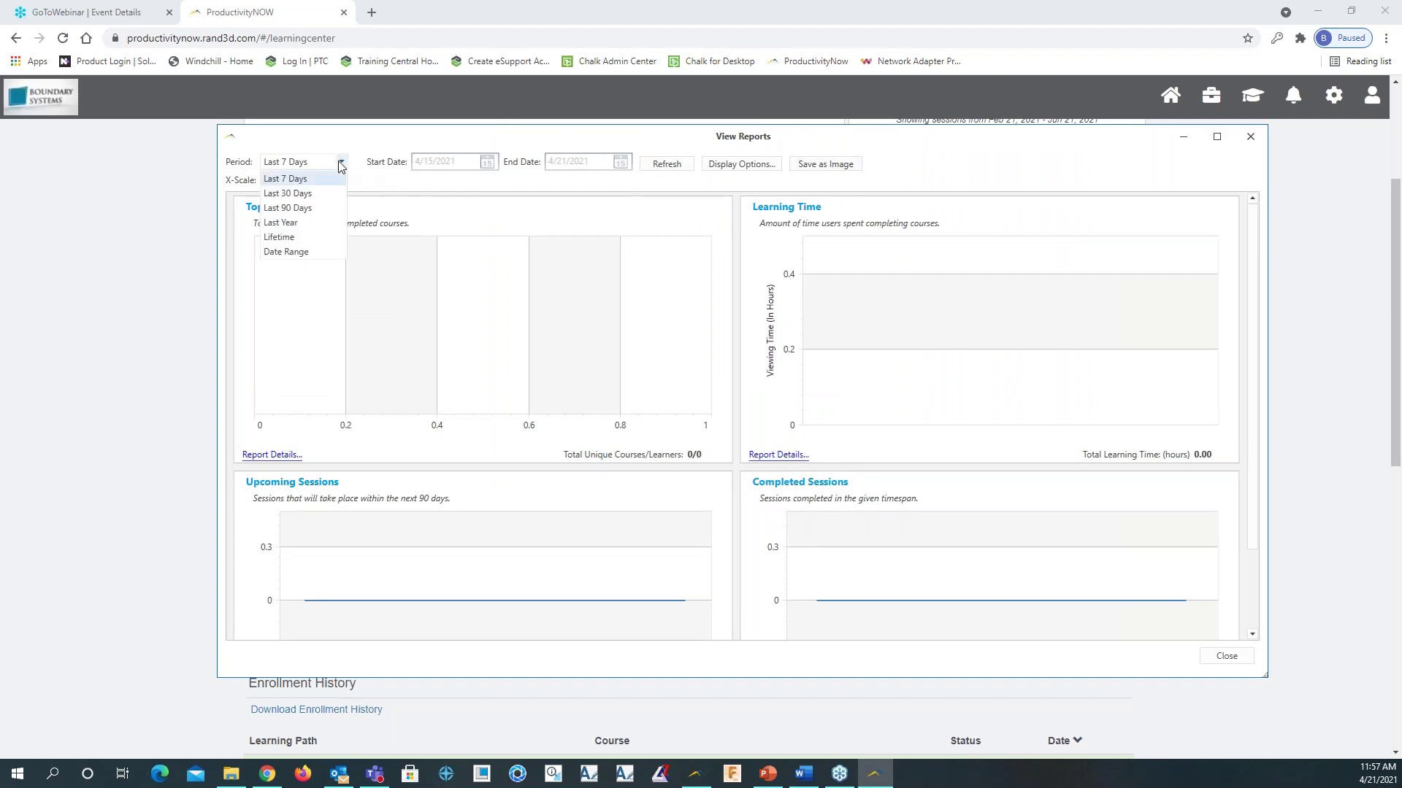
{"action": "left_click", "coordinate": [295, 237]}
{"action": "left_click", "coordinate": [669, 166]}
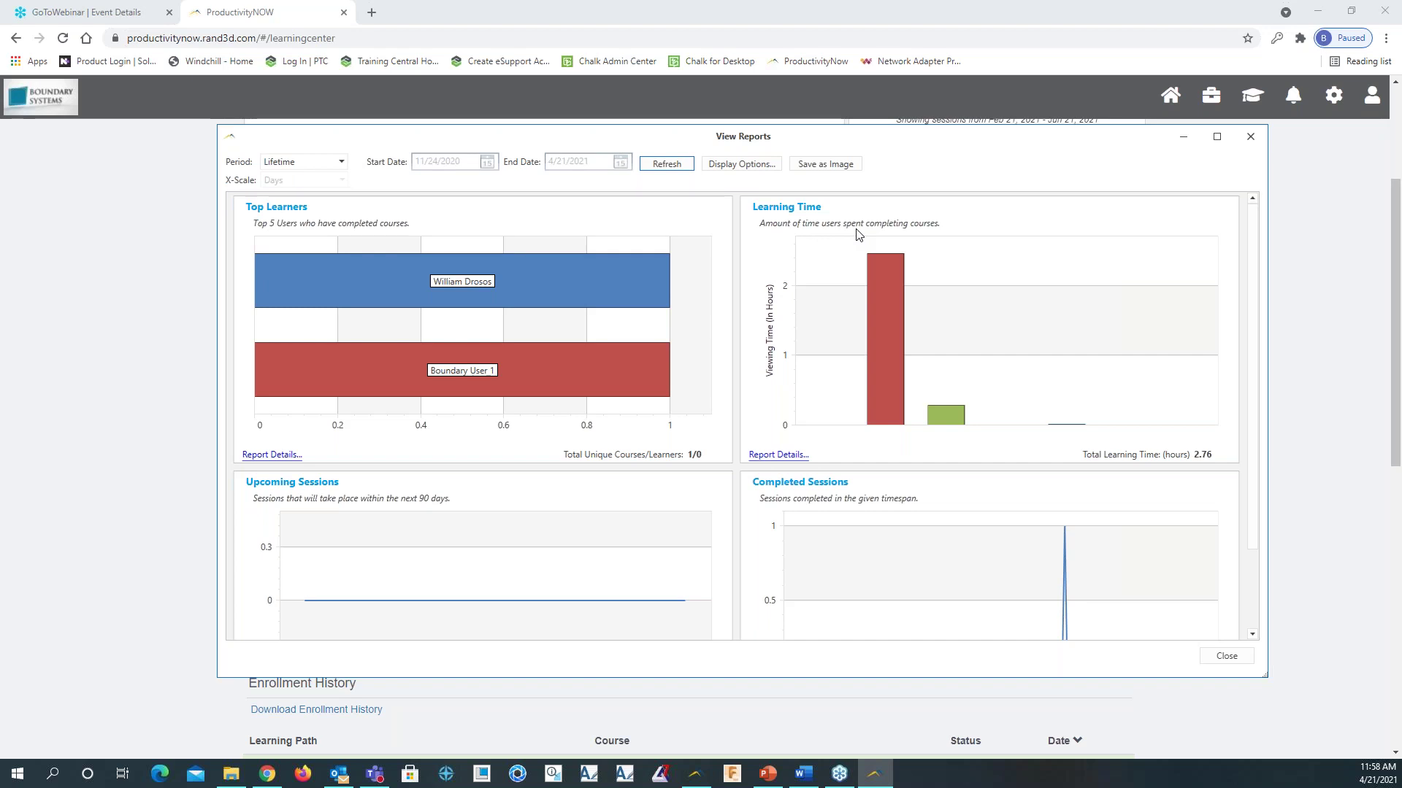
{"action": "scroll", "coordinate": [669, 442], "scroll_direction": "down", "scroll_amount": 1}
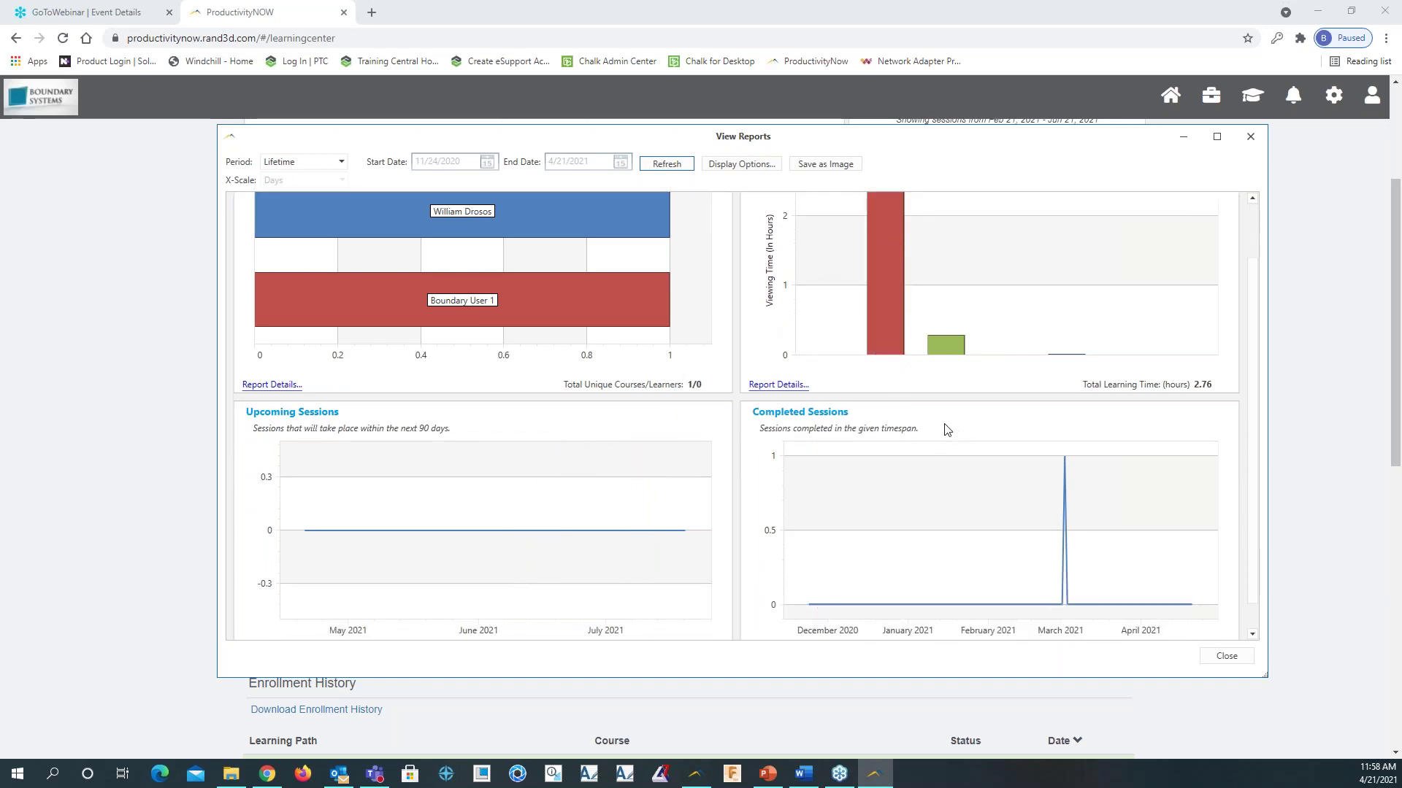
{"action": "left_click", "coordinate": [1250, 136]}
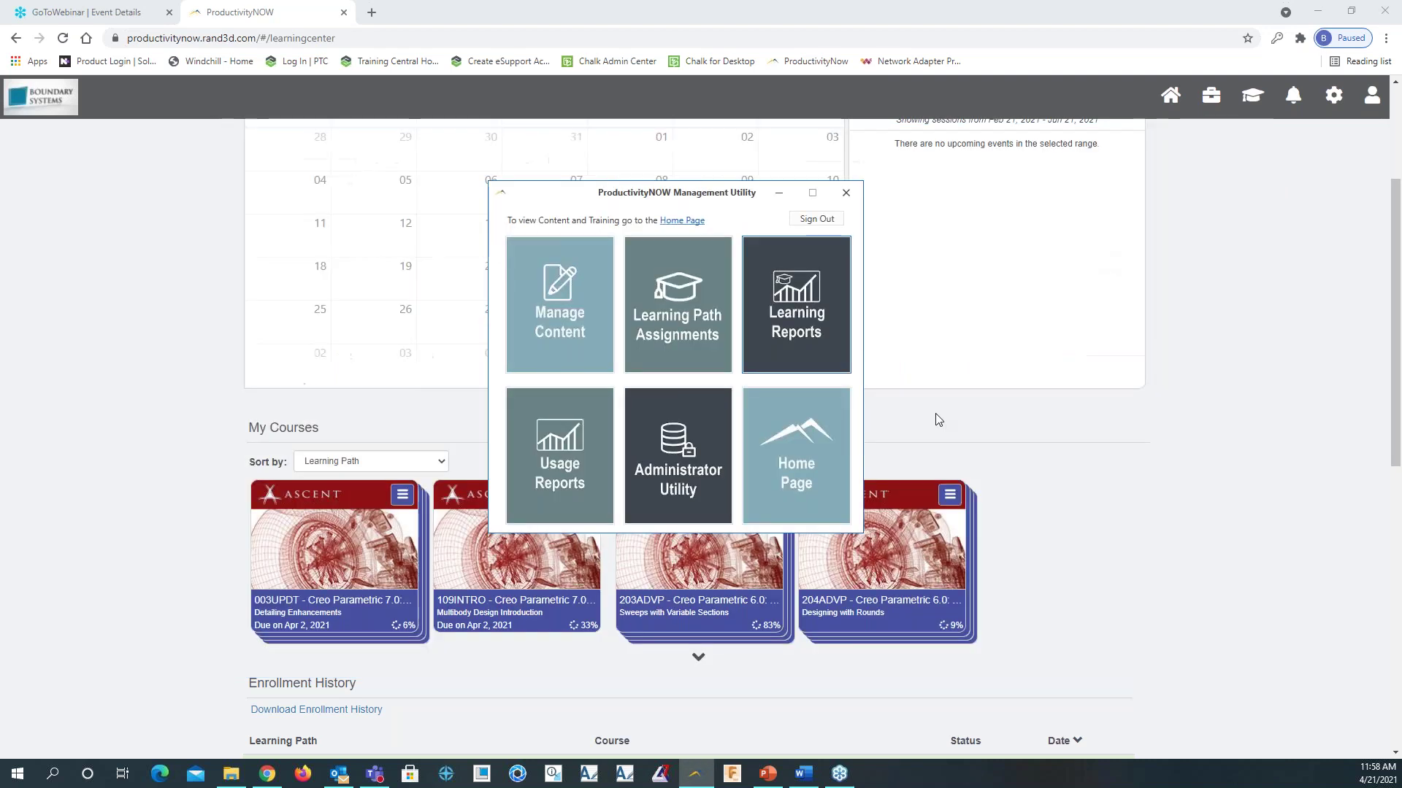
{"action": "left_click", "coordinate": [564, 459]}
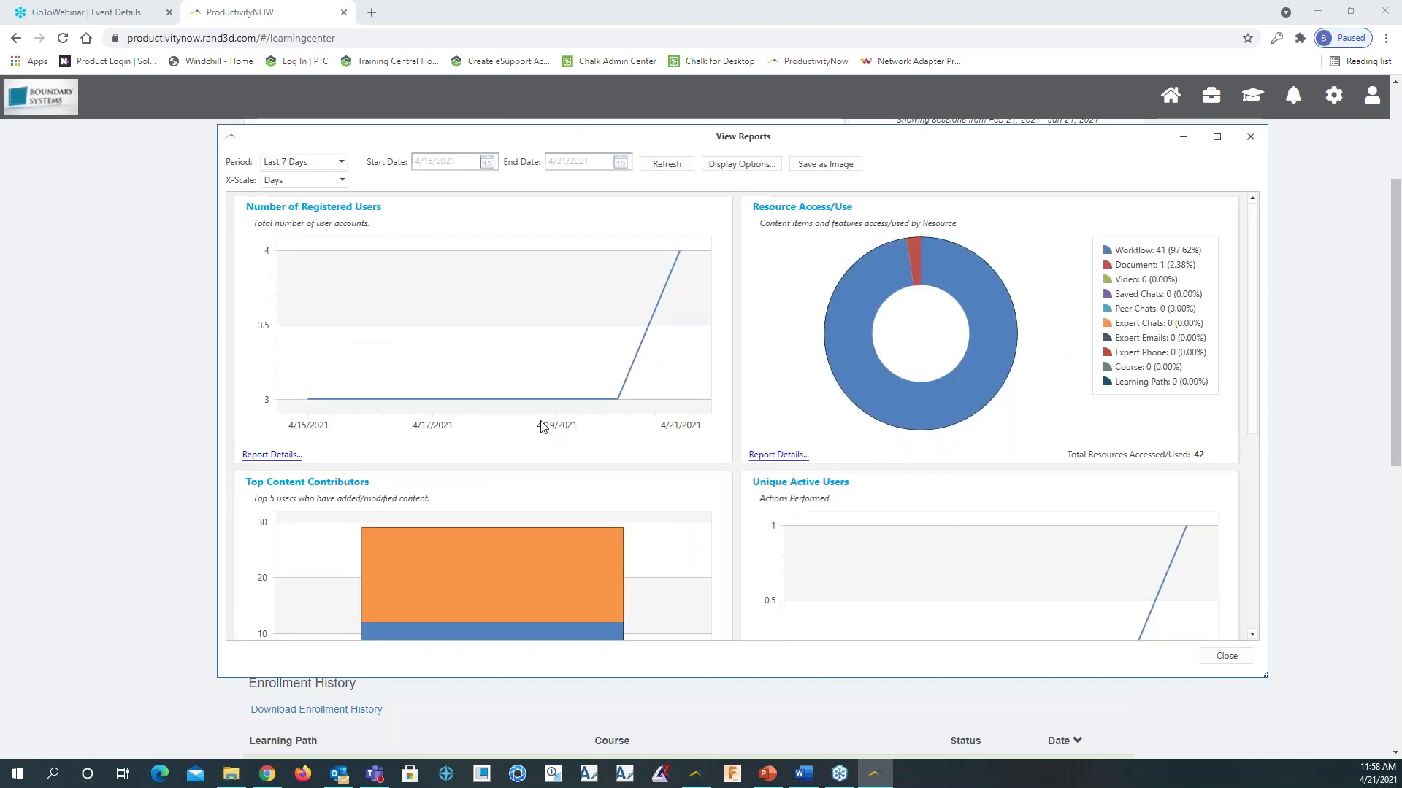
{"action": "left_click", "coordinate": [341, 162]}
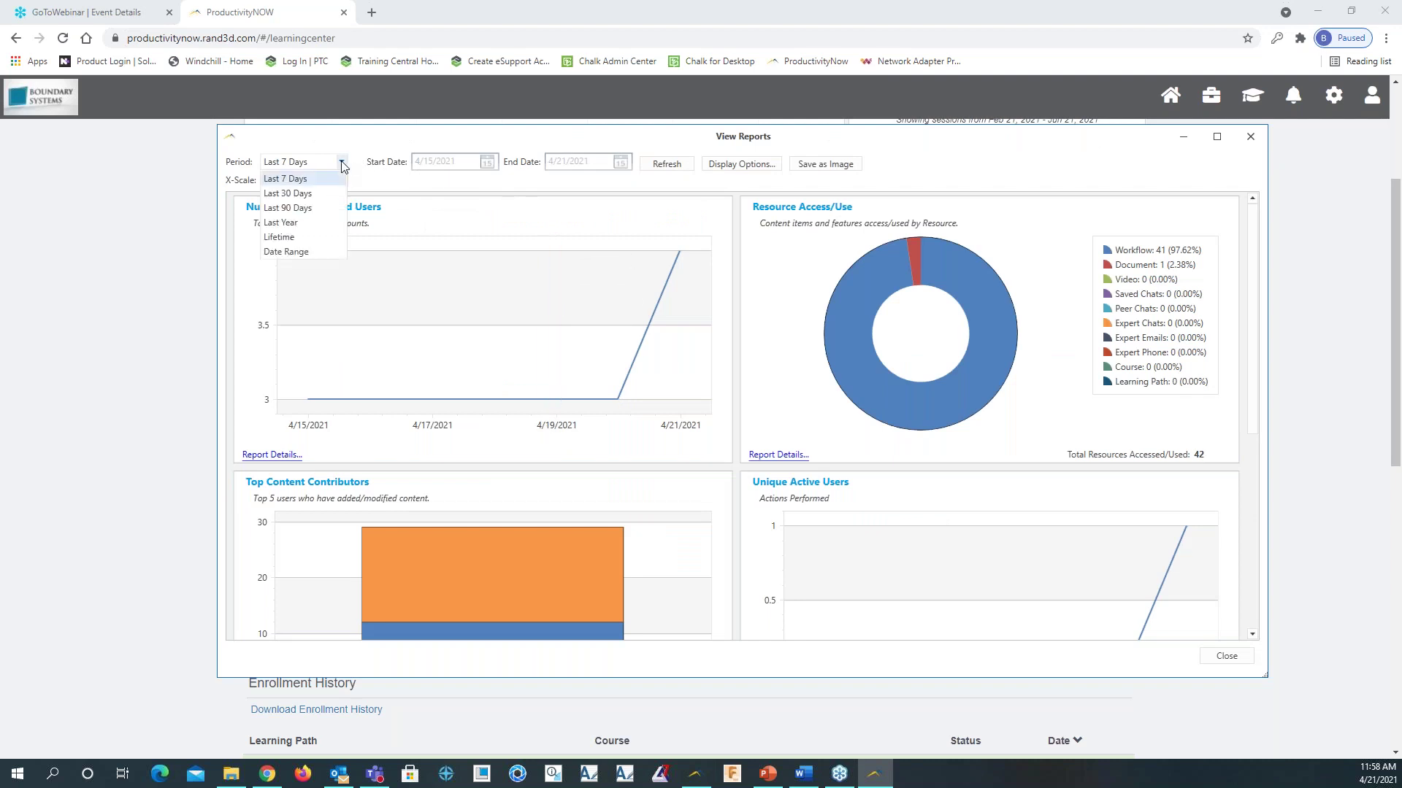
{"action": "left_click", "coordinate": [319, 239]}
{"action": "left_click", "coordinate": [667, 164]}
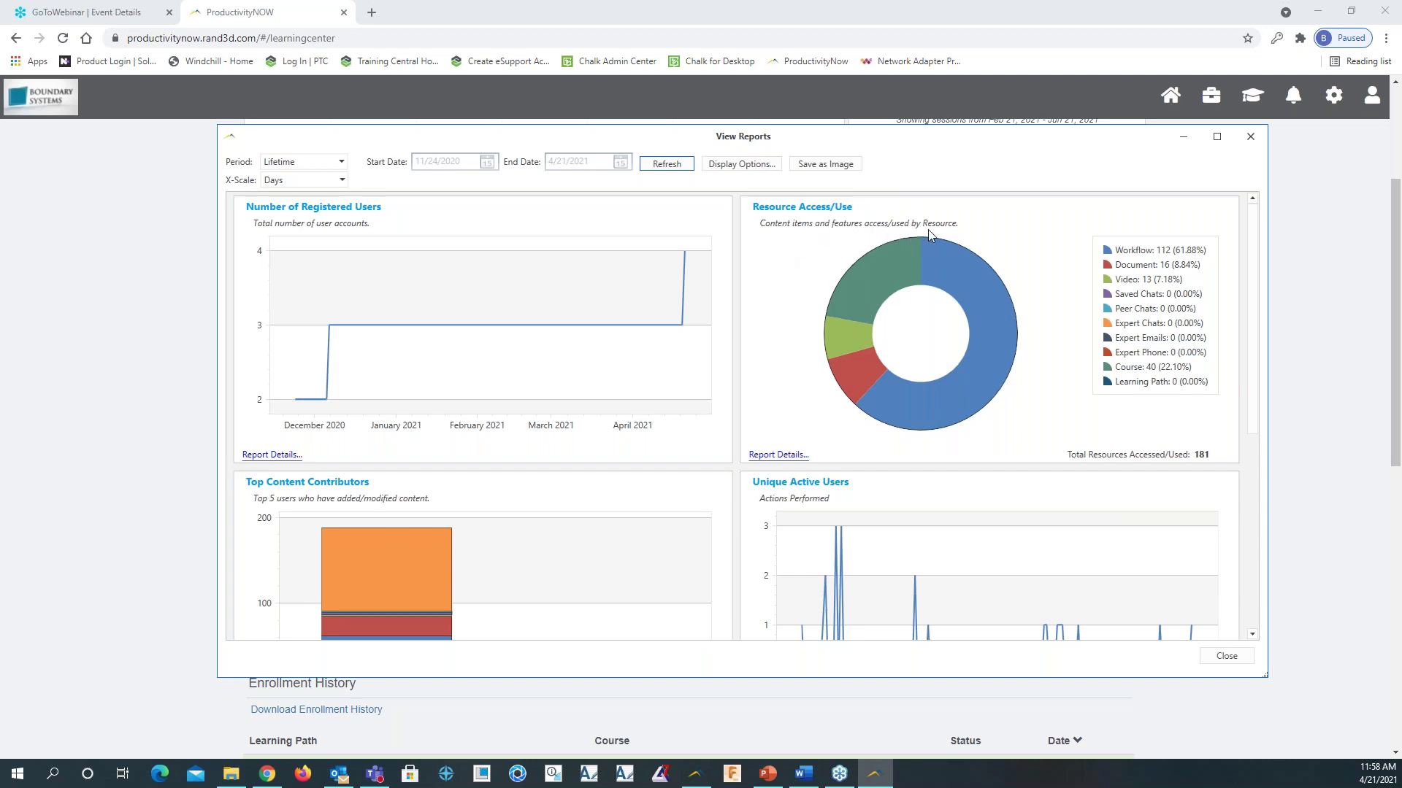
{"action": "mouse_move", "coordinate": [980, 302]}
{"action": "mouse_move", "coordinate": [906, 256]}
{"action": "mouse_move", "coordinate": [868, 366]}
{"action": "left_click", "coordinate": [486, 454]}
{"action": "scroll", "coordinate": [568, 537], "scroll_direction": "down", "scroll_amount": 3}
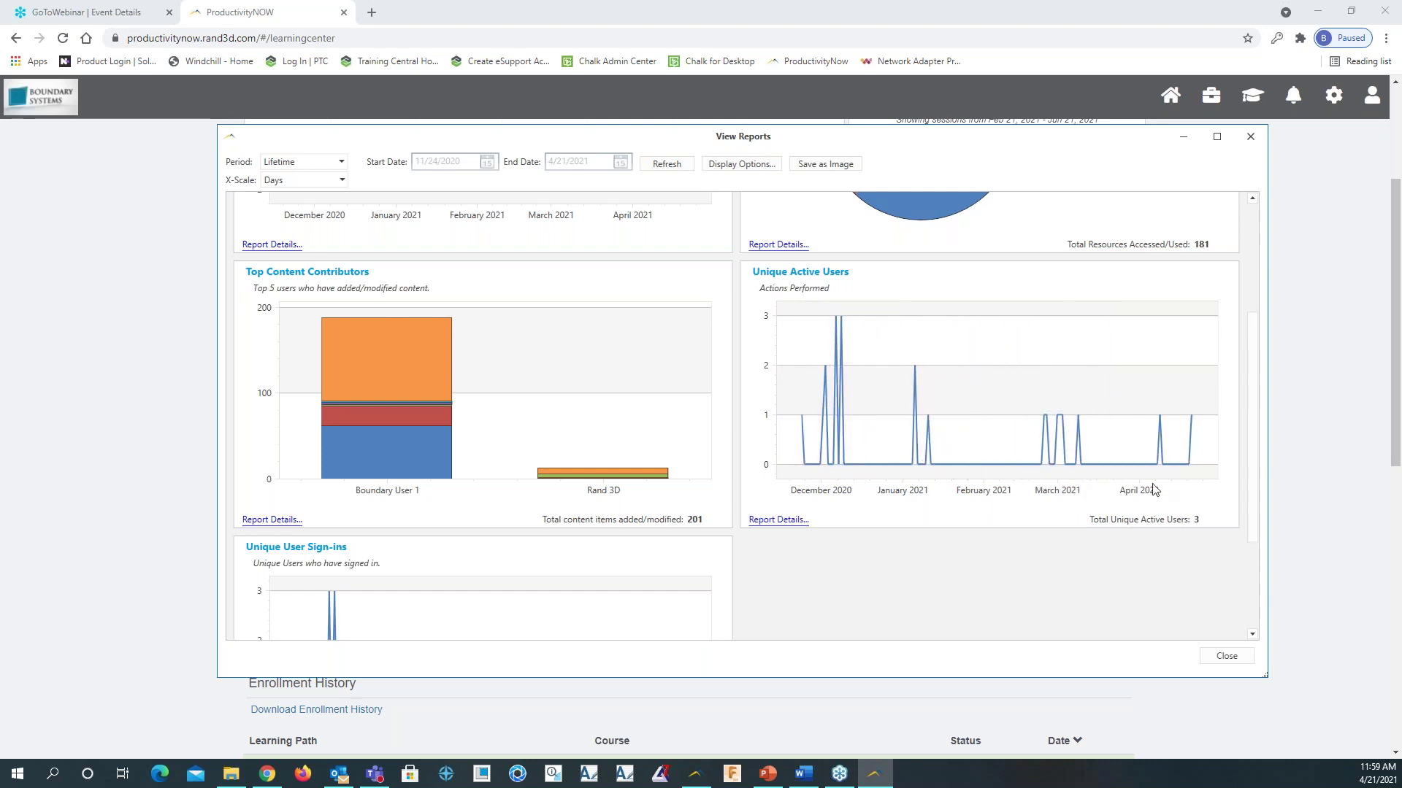
{"action": "scroll", "coordinate": [541, 518], "scroll_direction": "down", "scroll_amount": 3}
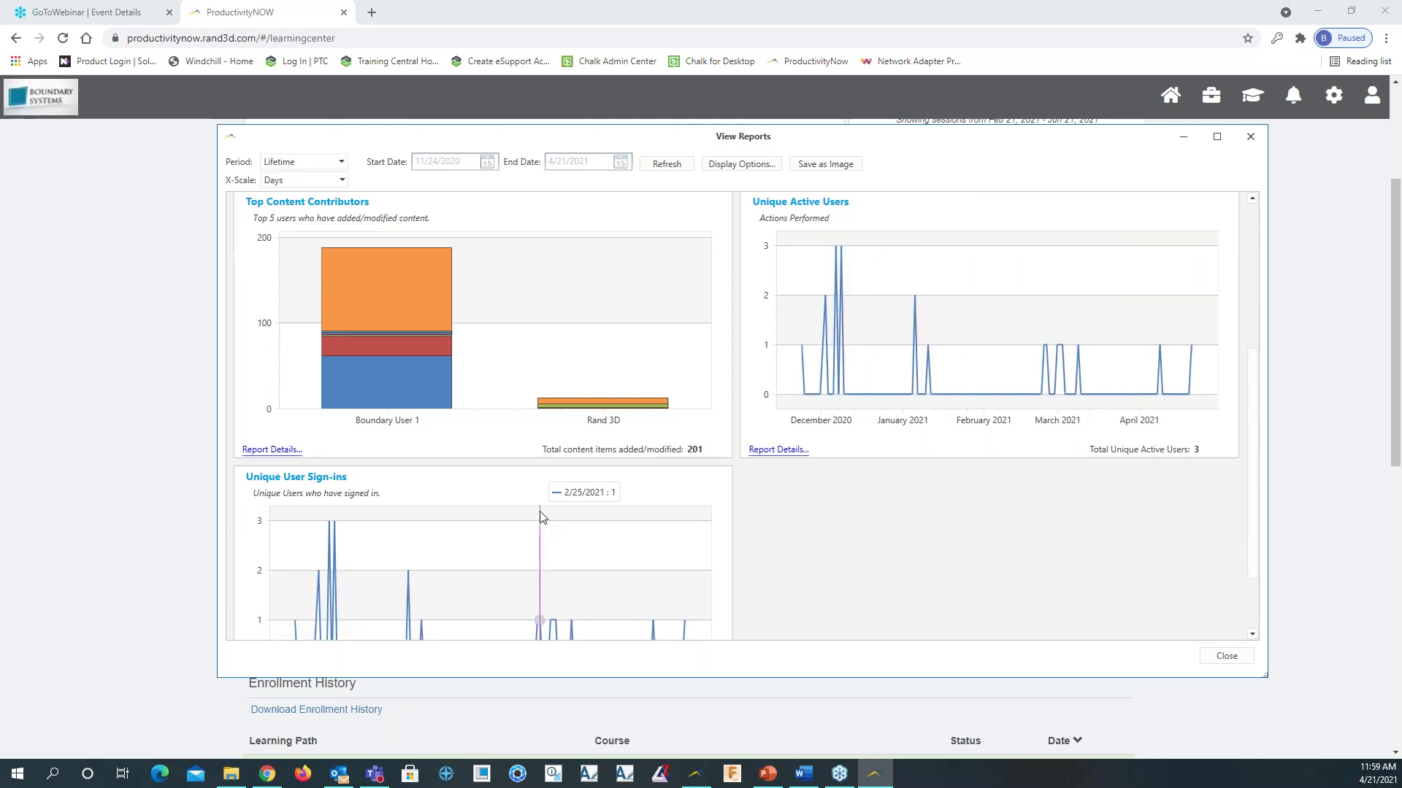
{"action": "scroll", "coordinate": [542, 518], "scroll_direction": "down", "scroll_amount": 1}
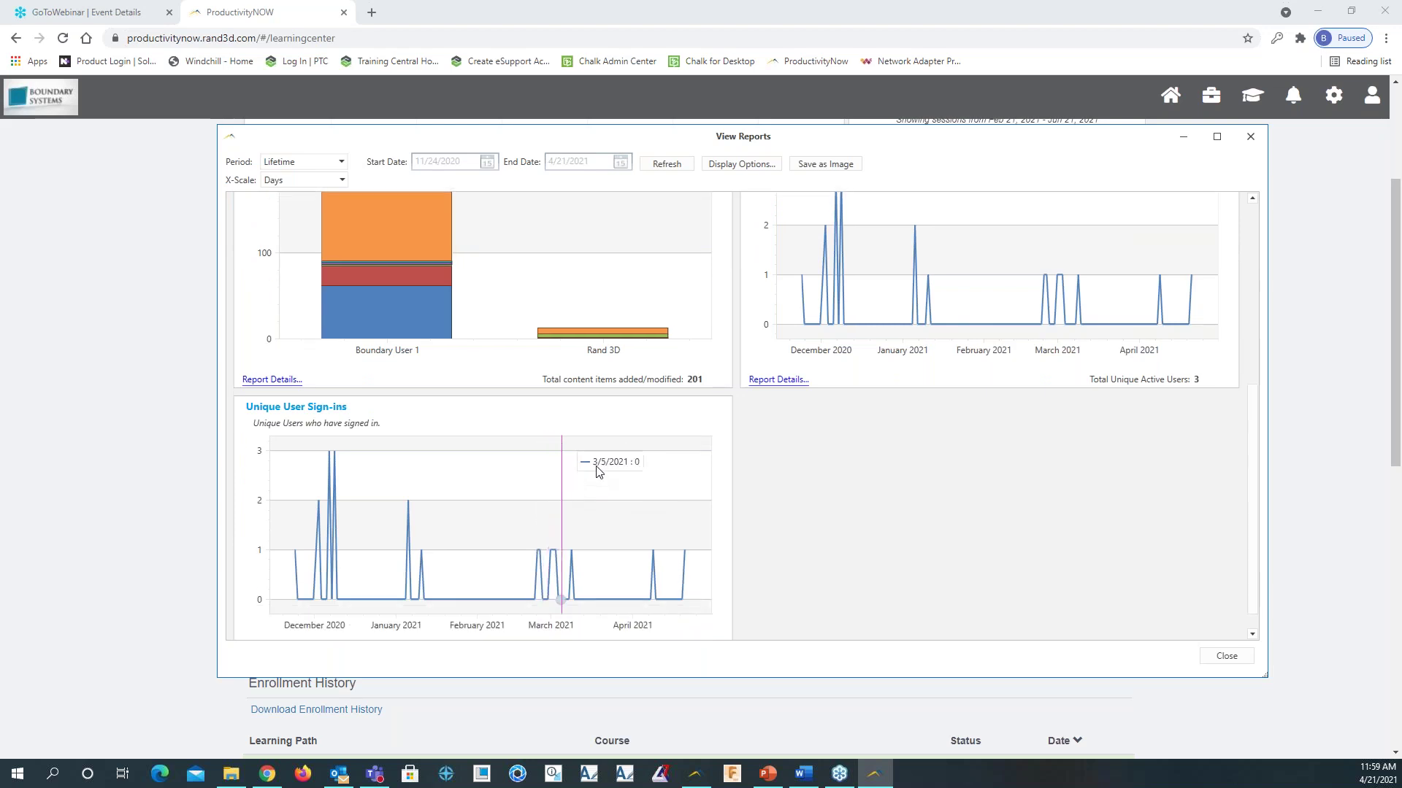
{"action": "left_click", "coordinate": [1251, 138]}
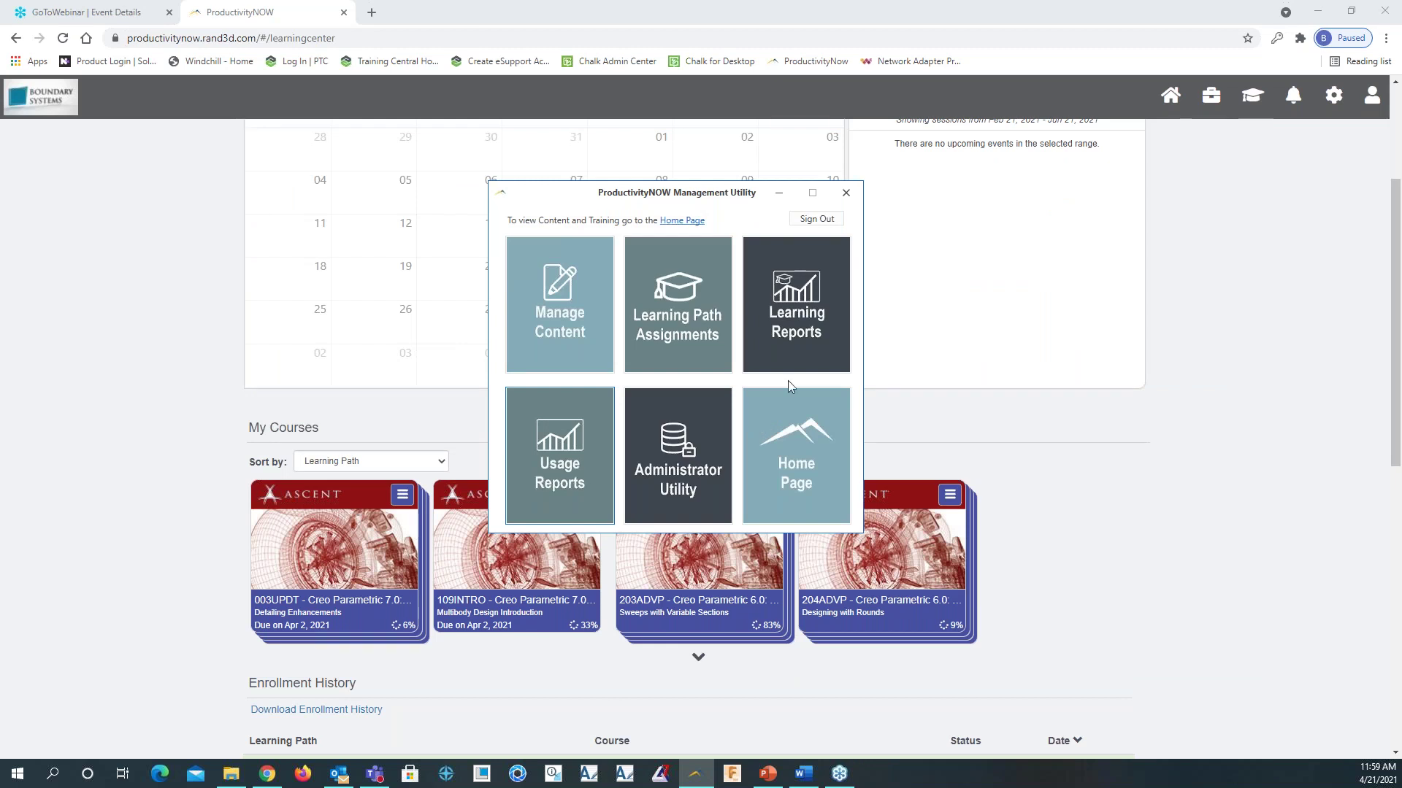
In the Administrator Utility, review SSO settings and the Unassigned, Administrator, Content Manager and Standard User permissions, then the empty Expertise list
{"action": "left_click", "coordinate": [694, 425]}
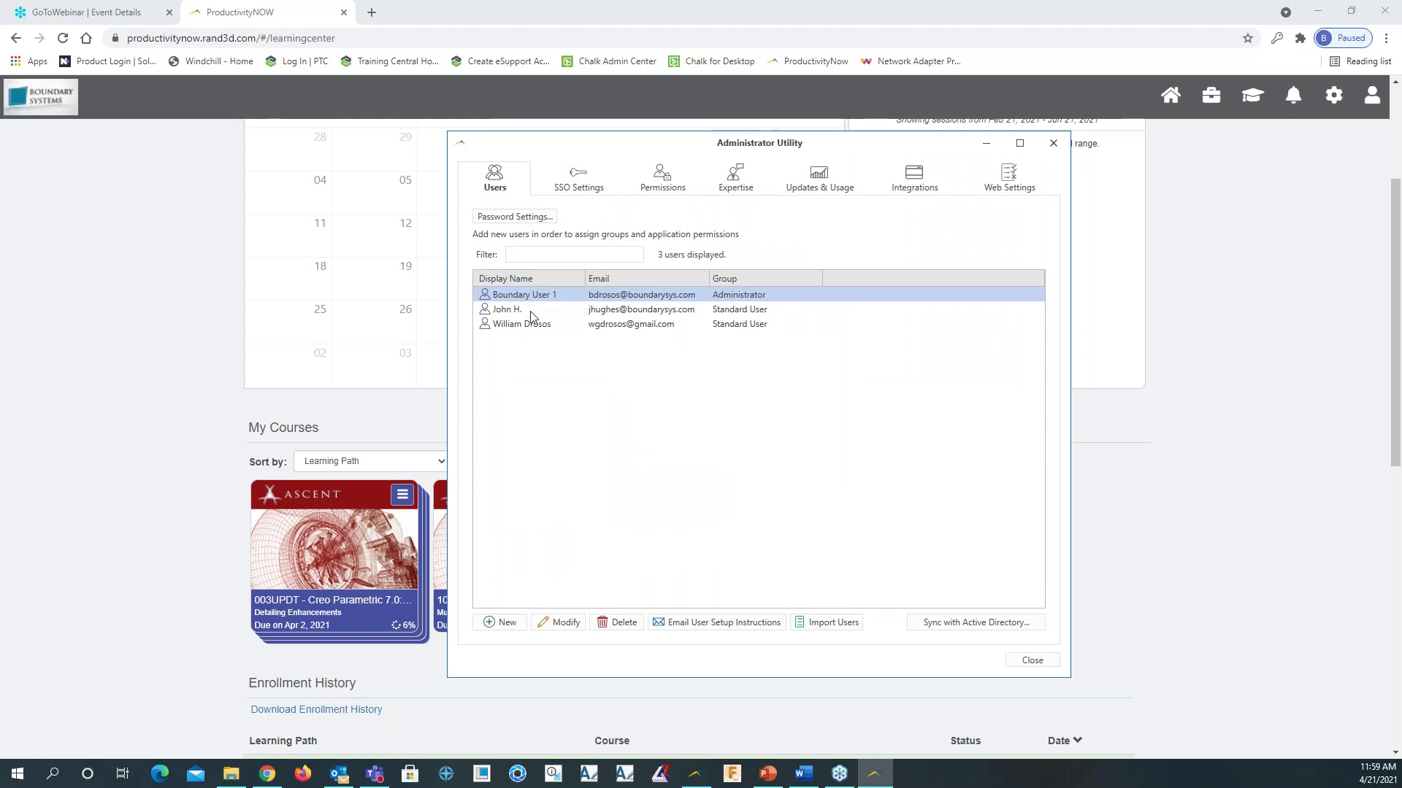
{"action": "left_click", "coordinate": [573, 194]}
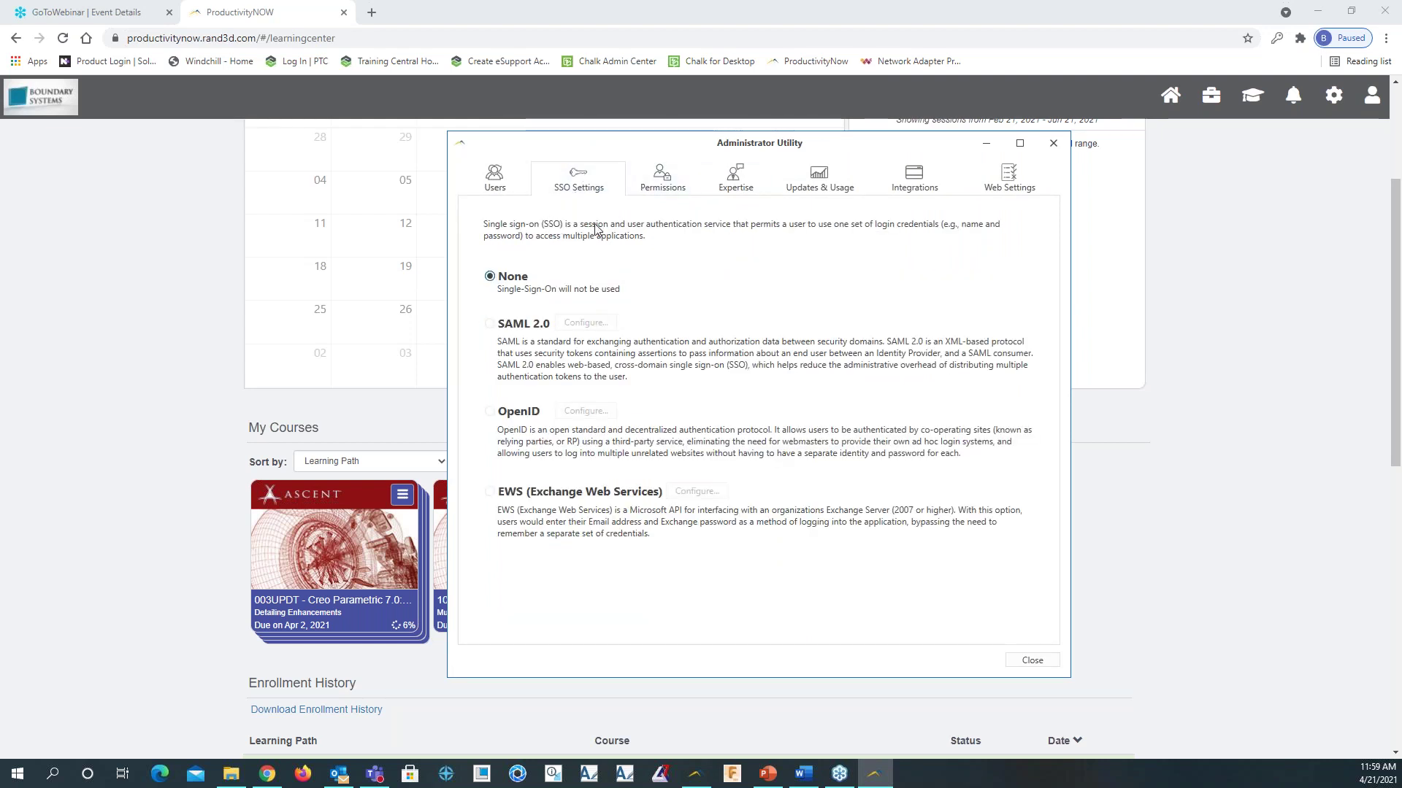
{"action": "left_click", "coordinate": [664, 174]}
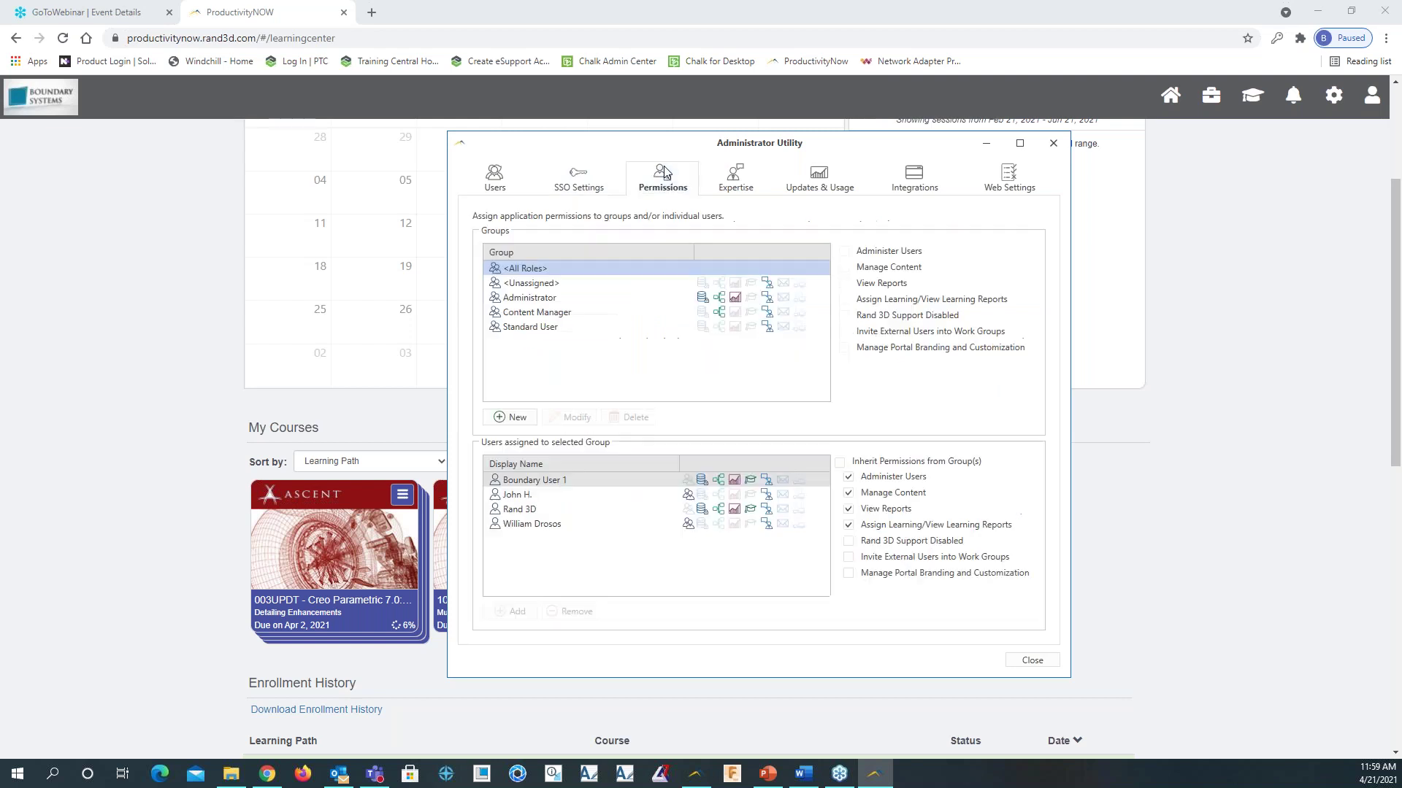
{"action": "left_click", "coordinate": [585, 283]}
{"action": "left_click", "coordinate": [561, 298]}
{"action": "left_click", "coordinate": [554, 312]}
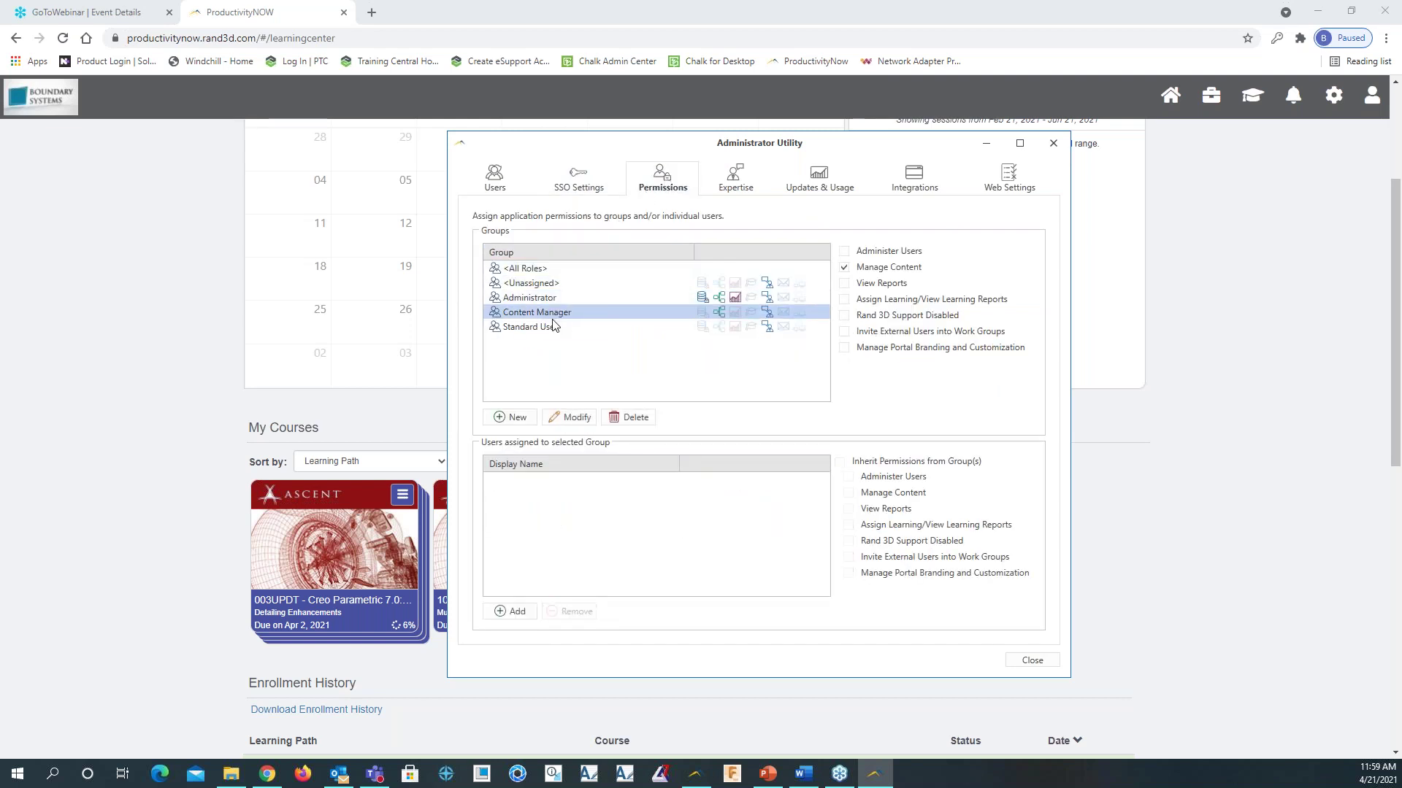
{"action": "left_click", "coordinate": [547, 328]}
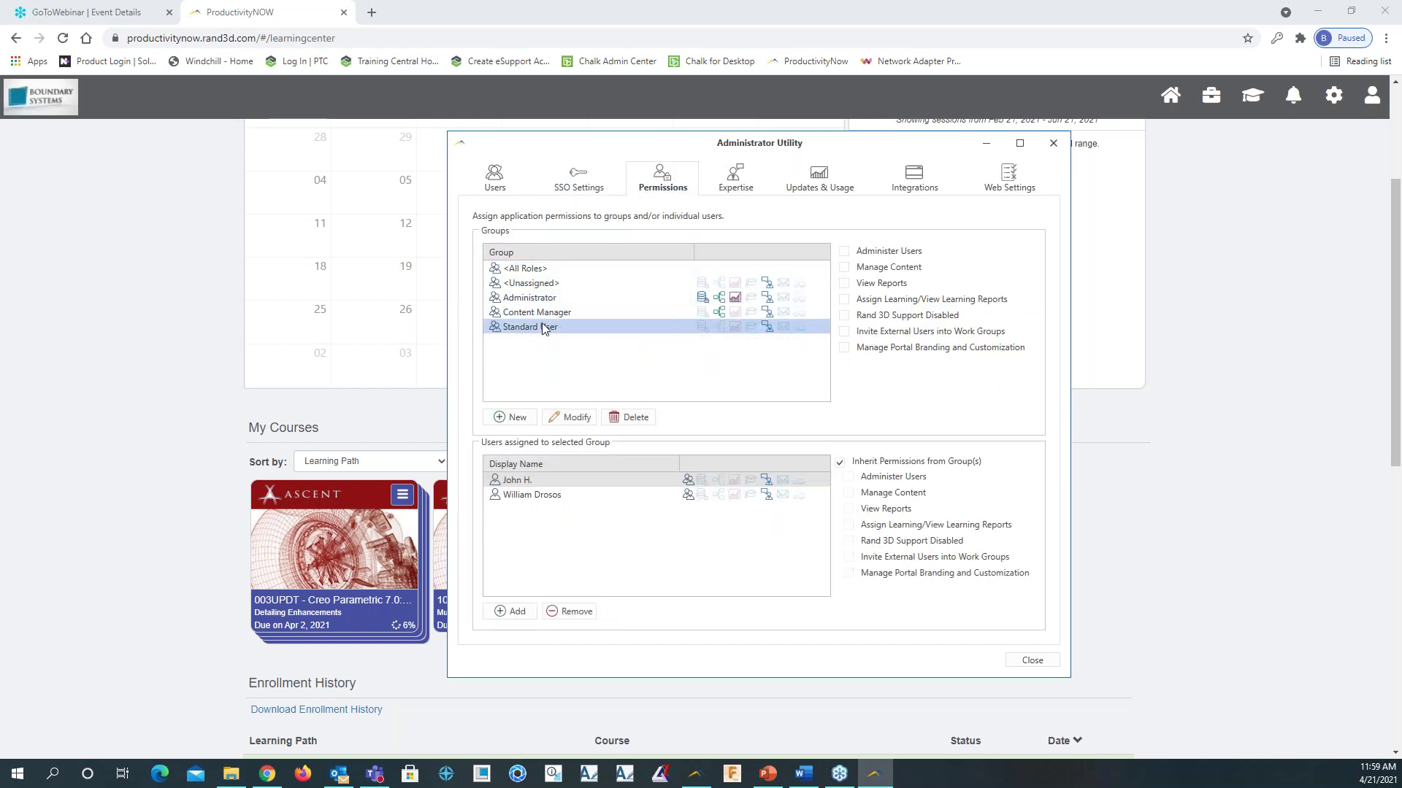
{"action": "left_click", "coordinate": [540, 314]}
{"action": "left_click", "coordinate": [544, 300]}
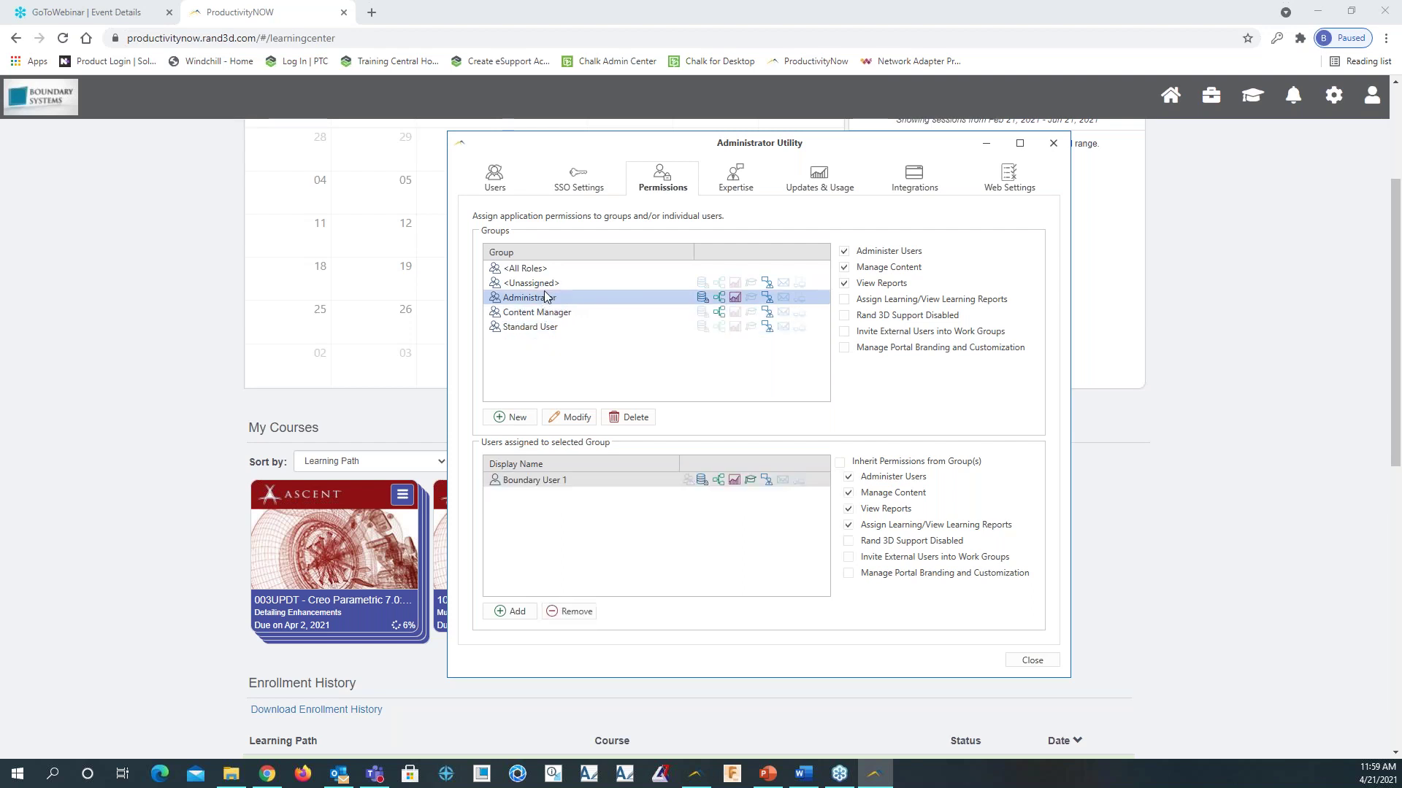
{"action": "left_click", "coordinate": [548, 284]}
{"action": "left_click", "coordinate": [734, 182]}
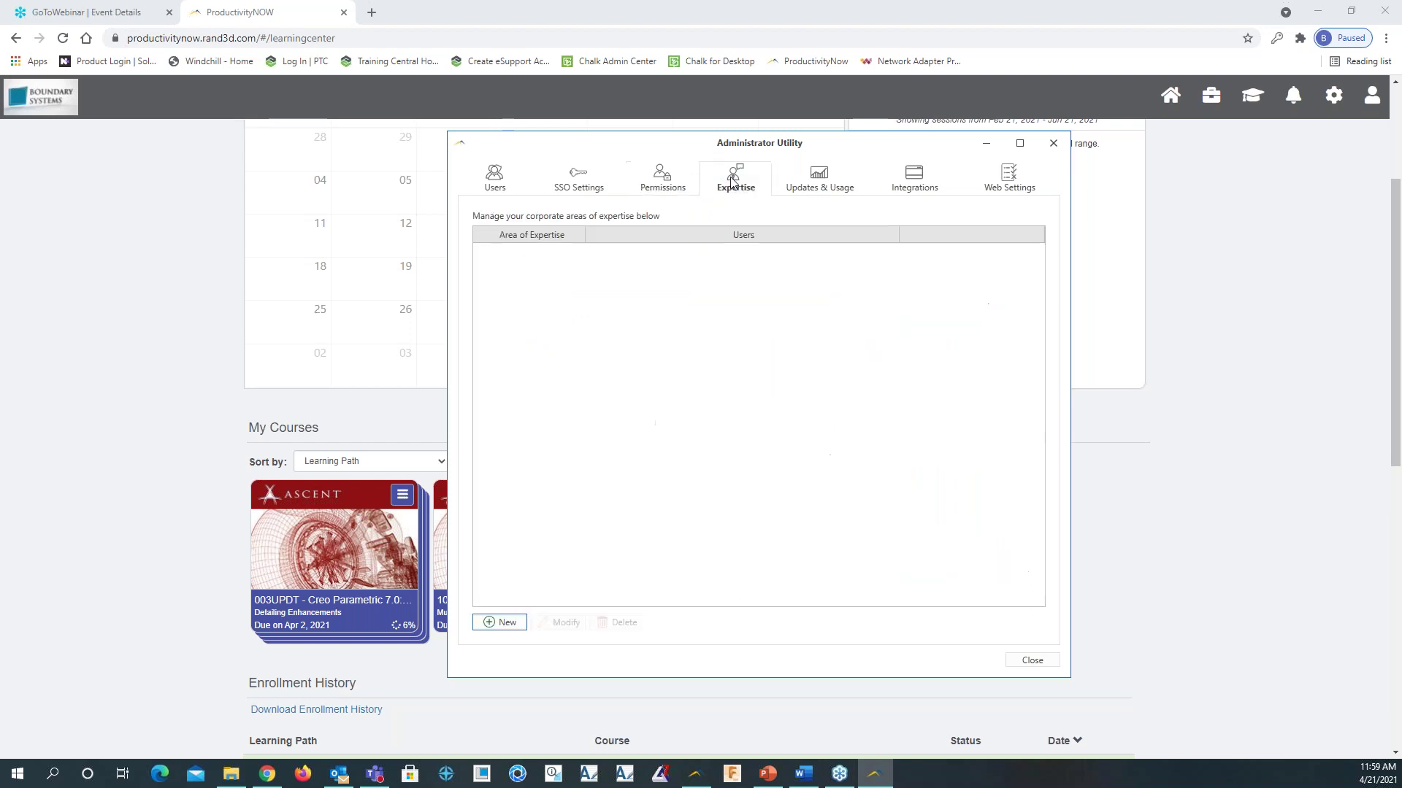
Check license usage, KnowledgeSmart integration and web settings, then go back to Users and close the utility
{"action": "left_click", "coordinate": [807, 190]}
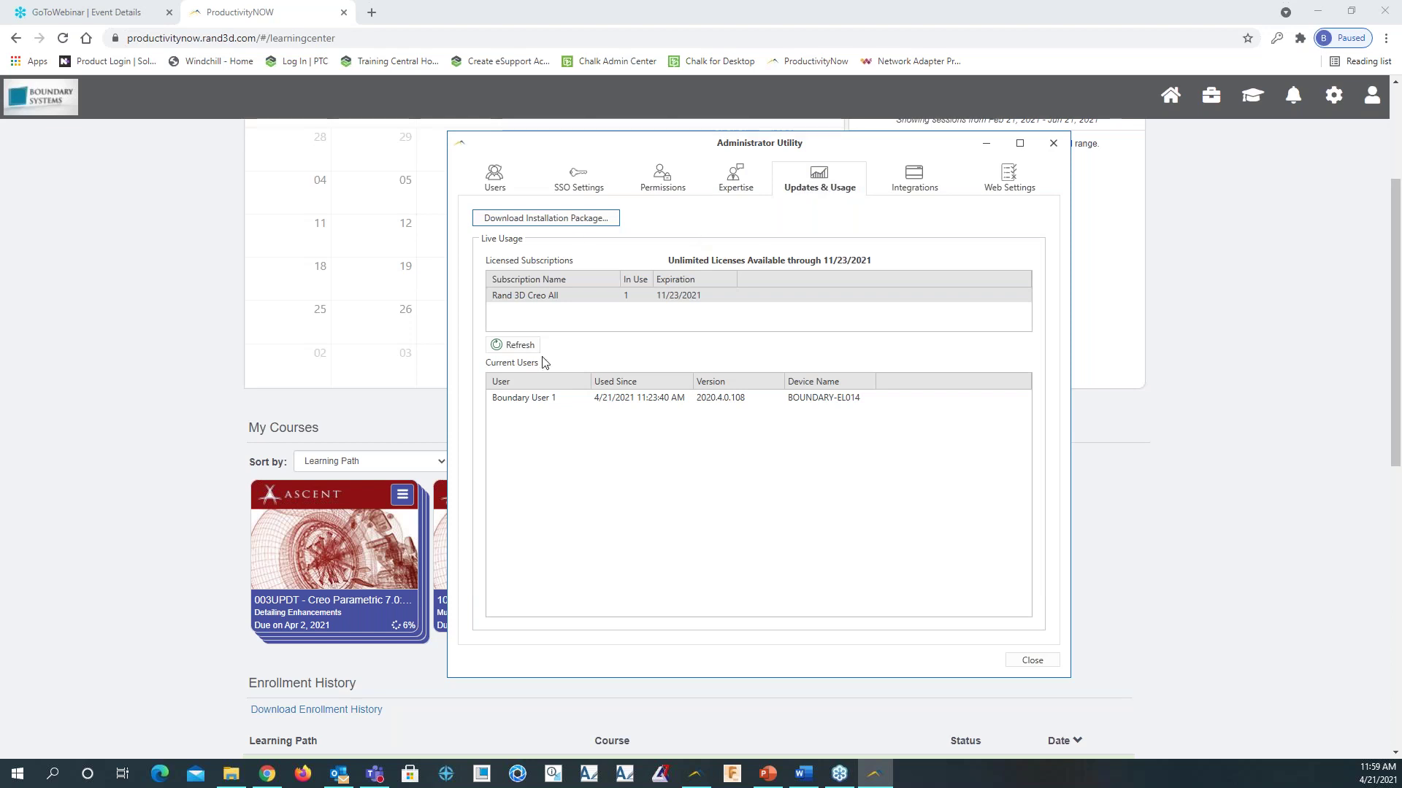
{"action": "left_click", "coordinate": [905, 192]}
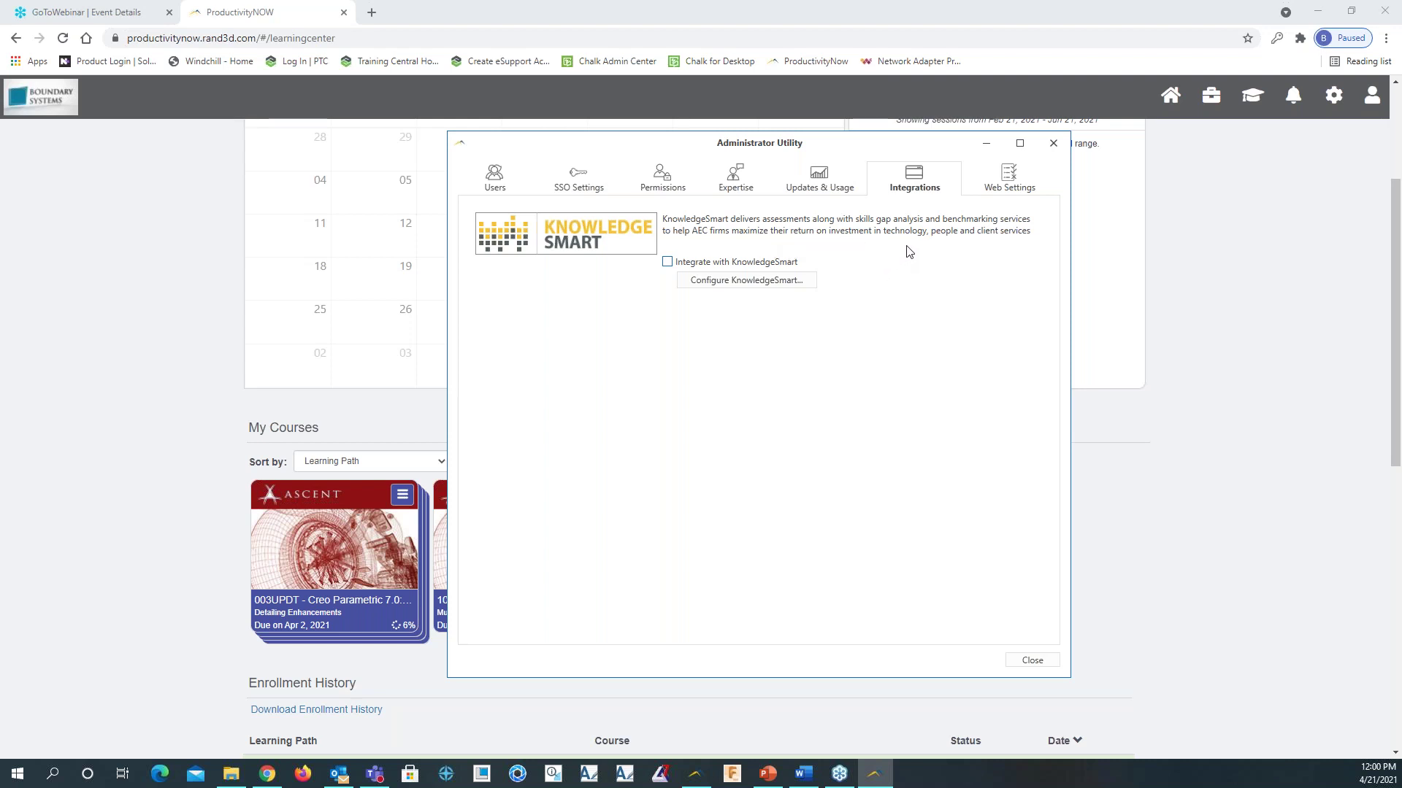
{"action": "left_click", "coordinate": [1010, 182]}
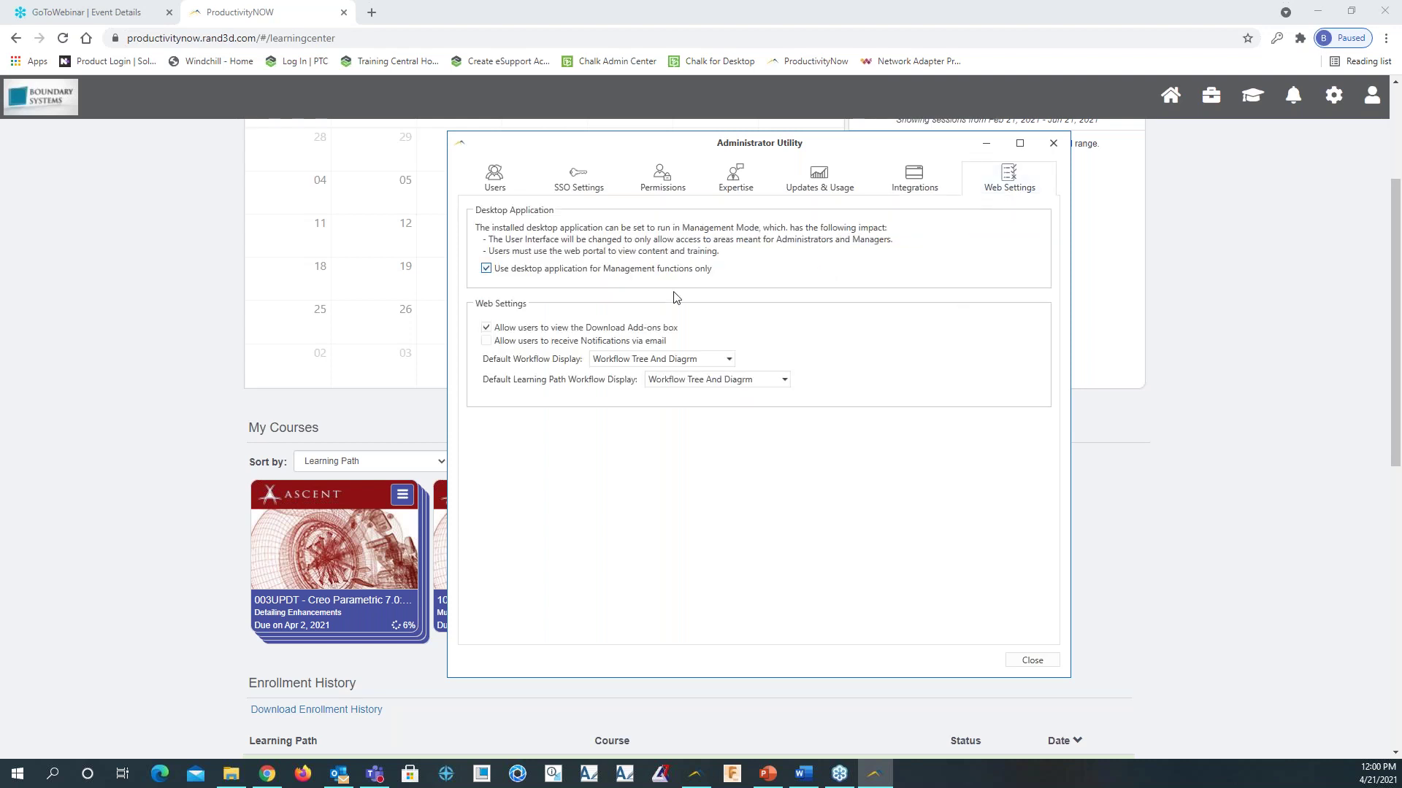
{"action": "left_click", "coordinate": [494, 177]}
{"action": "left_click", "coordinate": [1053, 143]}
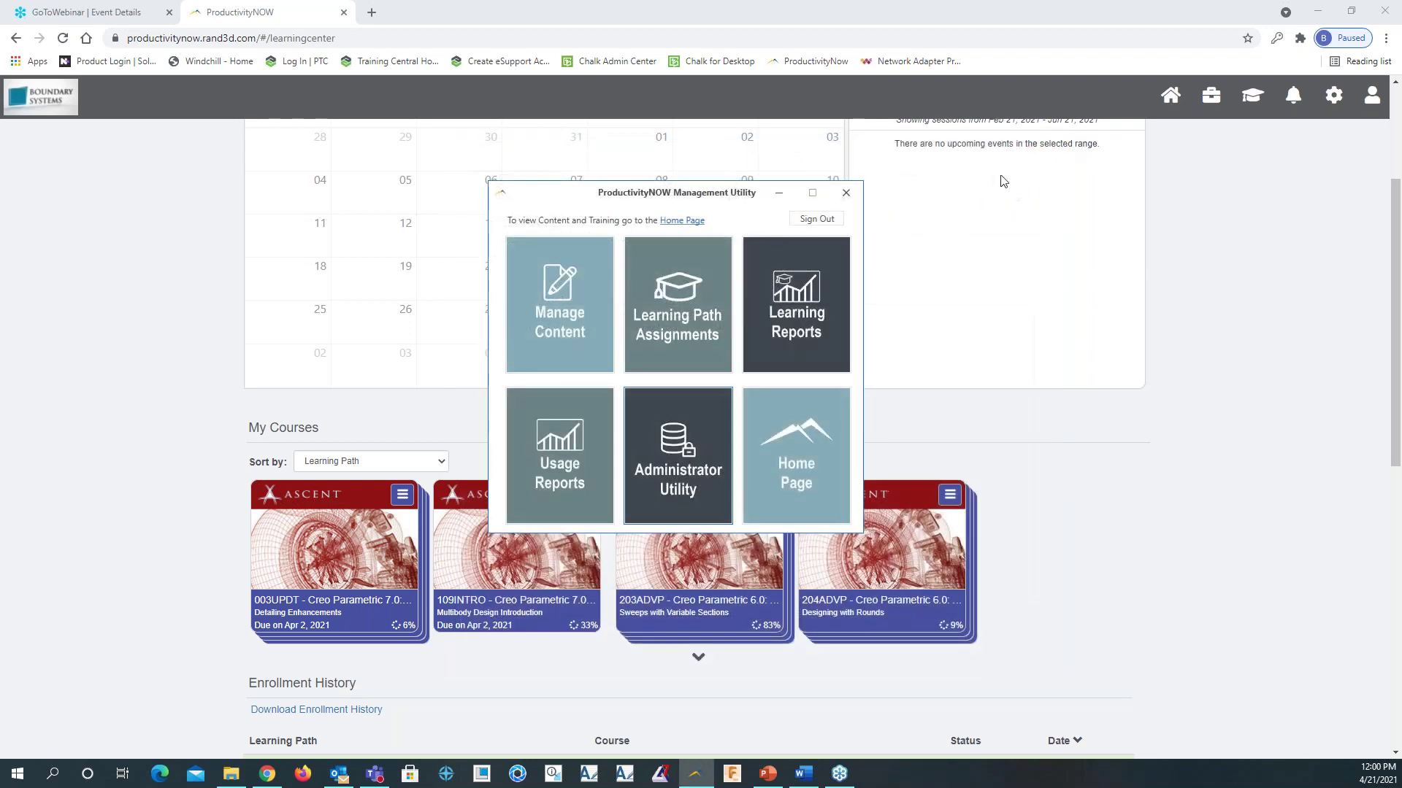
Minimize the Management Utility and go to the home dashboard with three work groups and five courses
{"action": "left_click", "coordinate": [781, 193]}
{"action": "scroll", "coordinate": [844, 400], "scroll_direction": "up", "scroll_amount": 3}
{"action": "scroll", "coordinate": [918, 414], "scroll_direction": "down", "scroll_amount": 4}
{"action": "scroll", "coordinate": [918, 415], "scroll_direction": "up", "scroll_amount": 4}
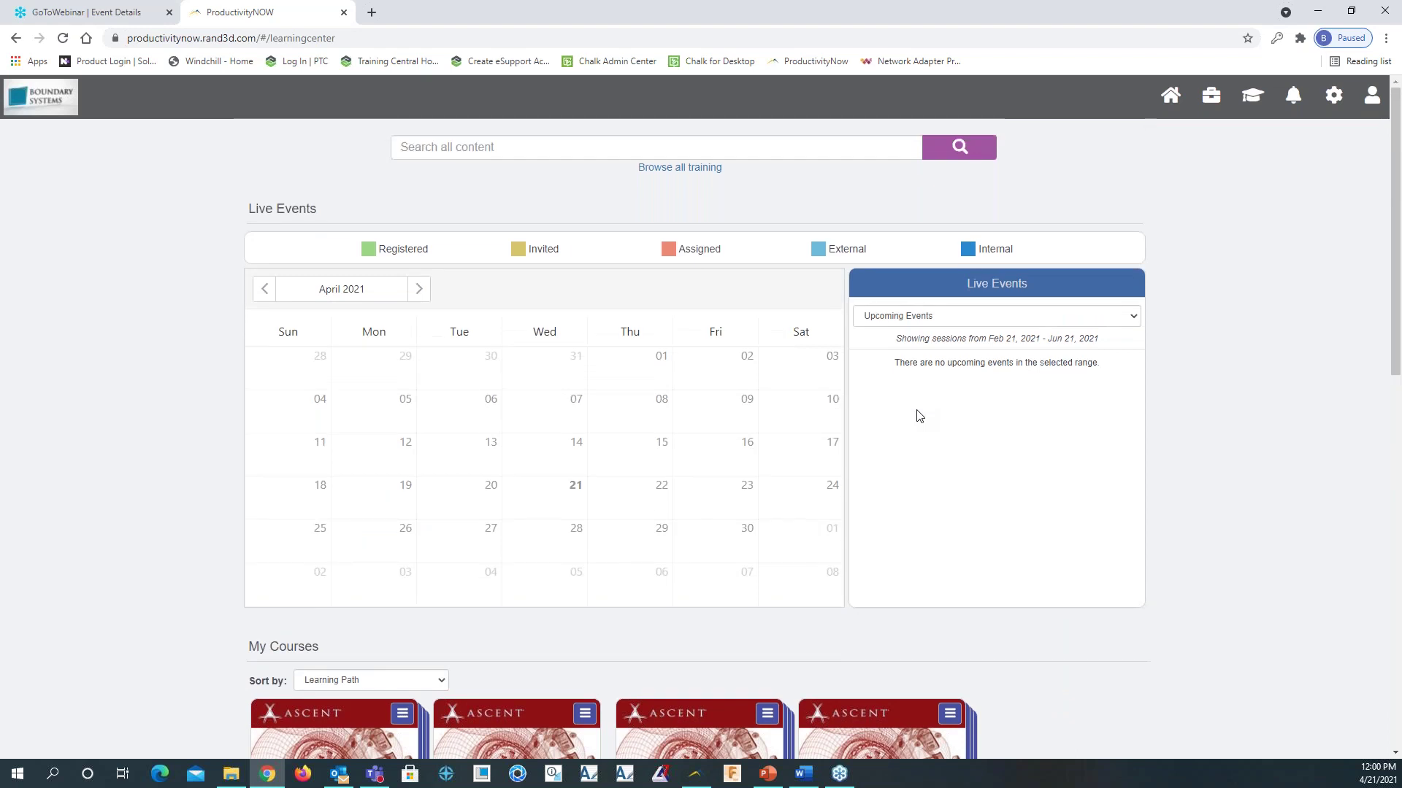
{"action": "left_click", "coordinate": [1174, 98]}
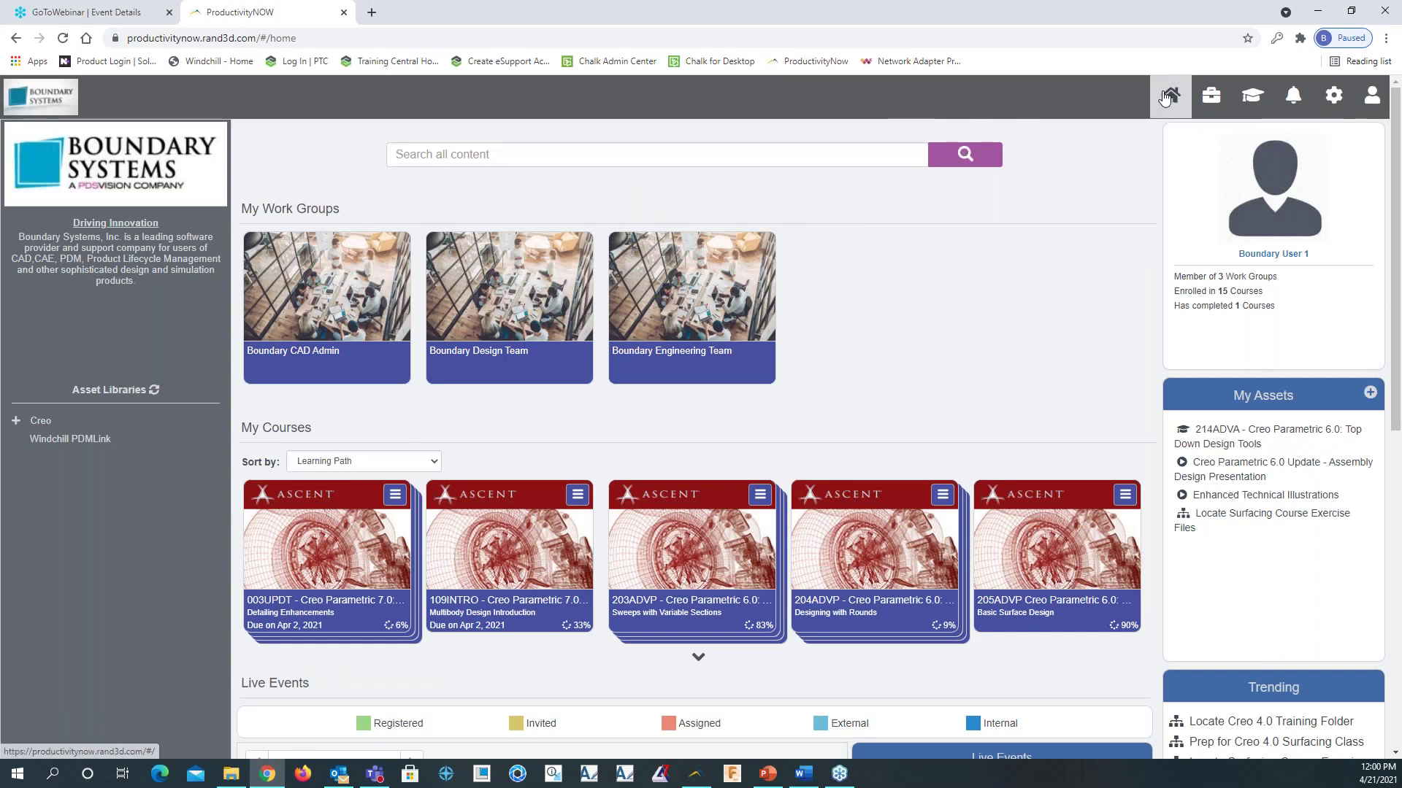
Visit the work groups, home and learning center pages, browse all training, then open My Assets
{"action": "left_click", "coordinate": [1209, 94]}
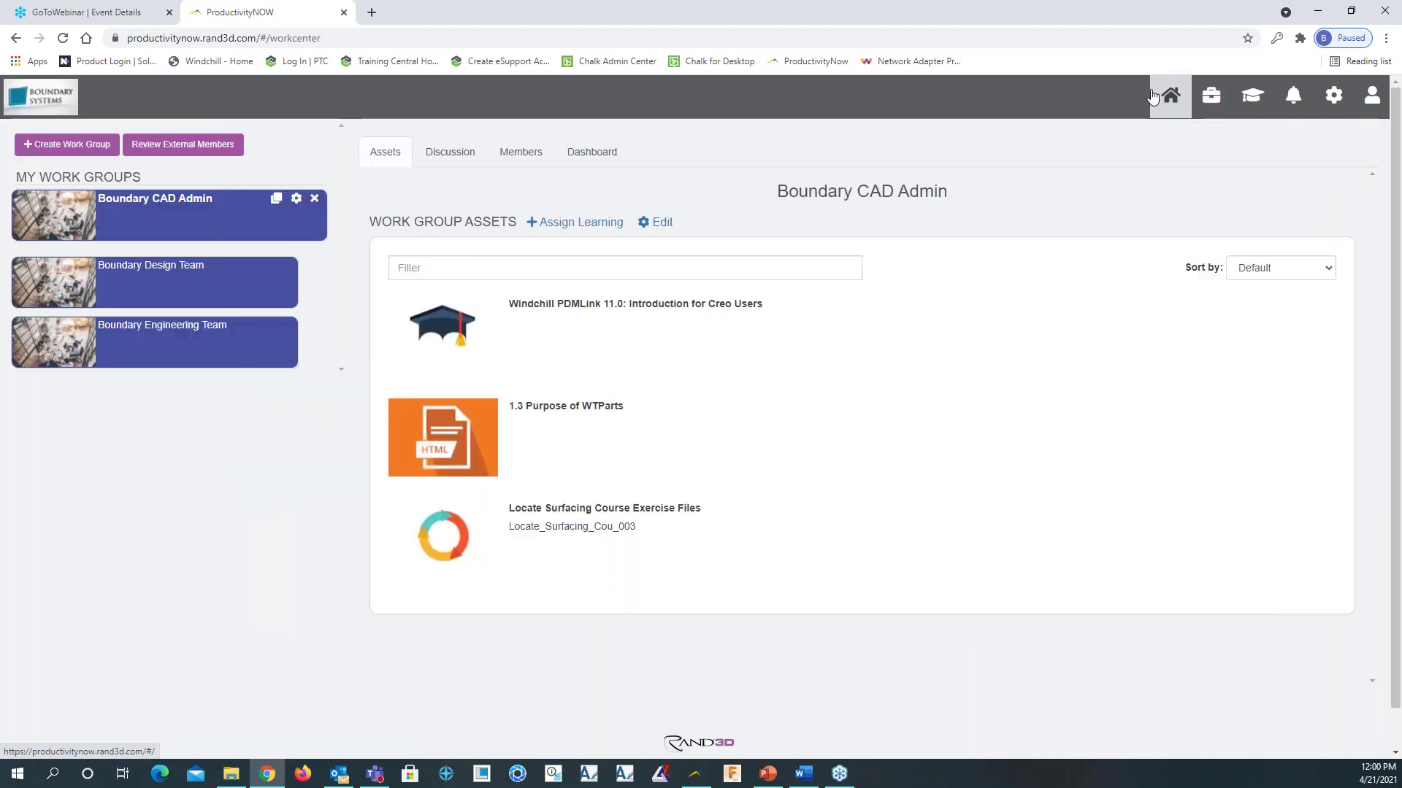
{"action": "left_click", "coordinate": [1172, 94]}
{"action": "left_click", "coordinate": [1252, 95]}
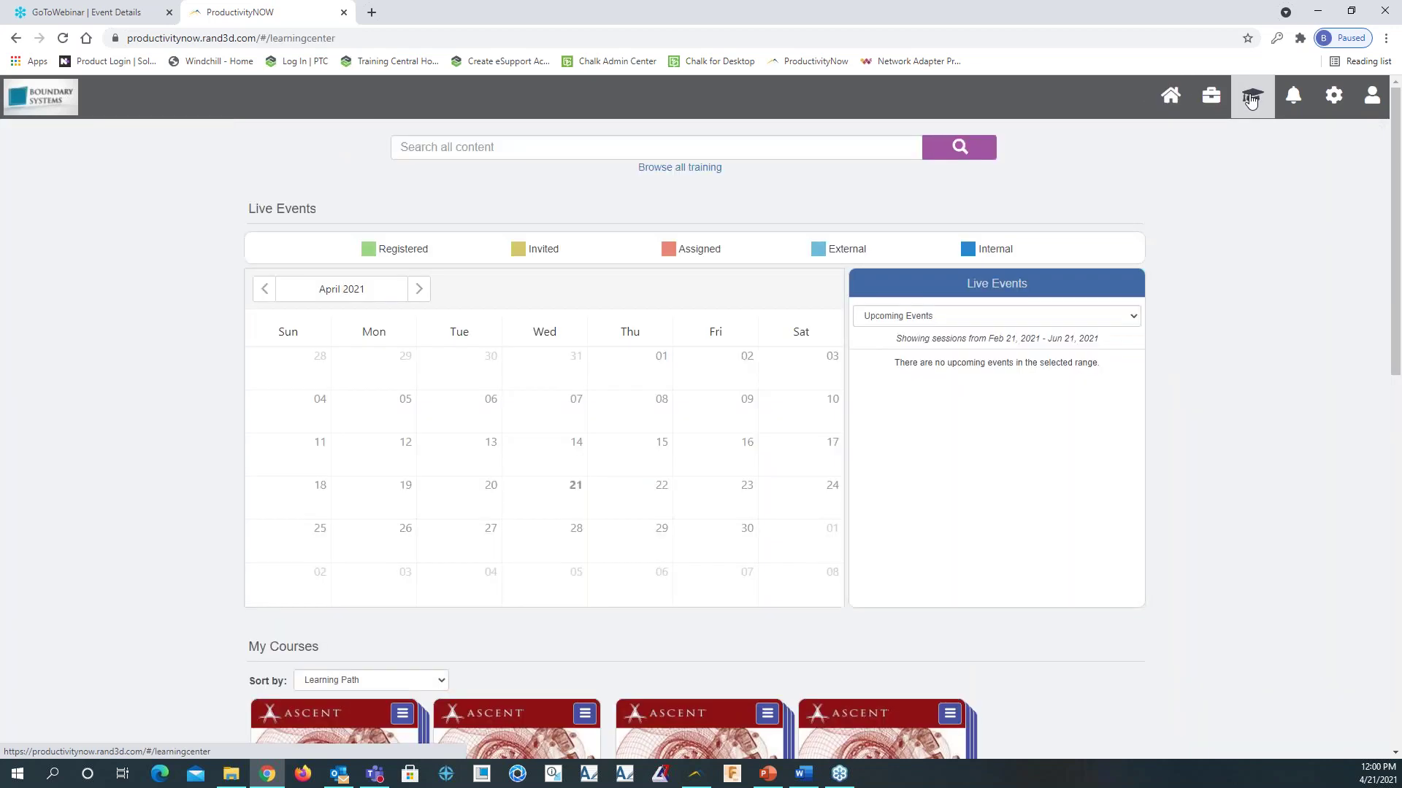
{"action": "left_click", "coordinate": [708, 168]}
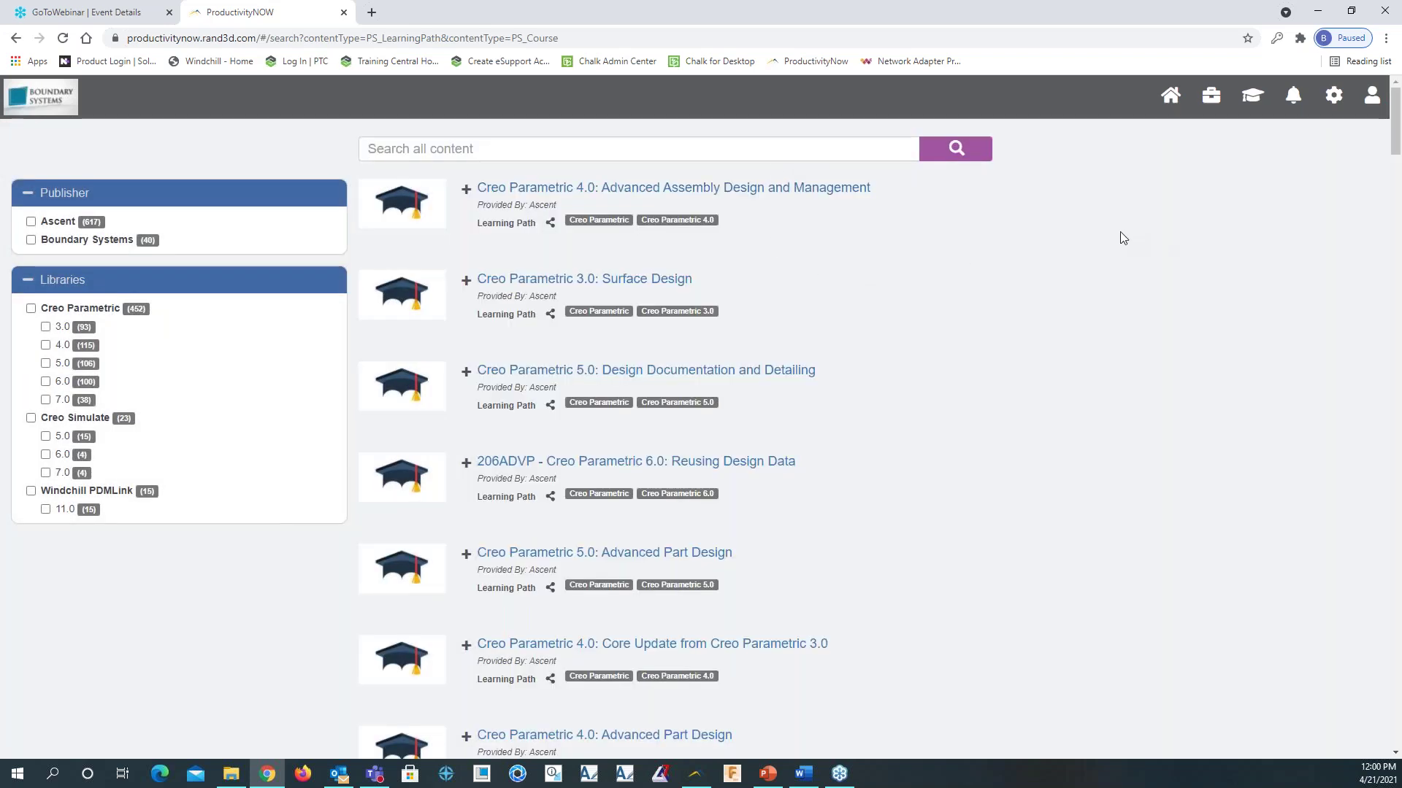
{"action": "left_click", "coordinate": [1371, 98]}
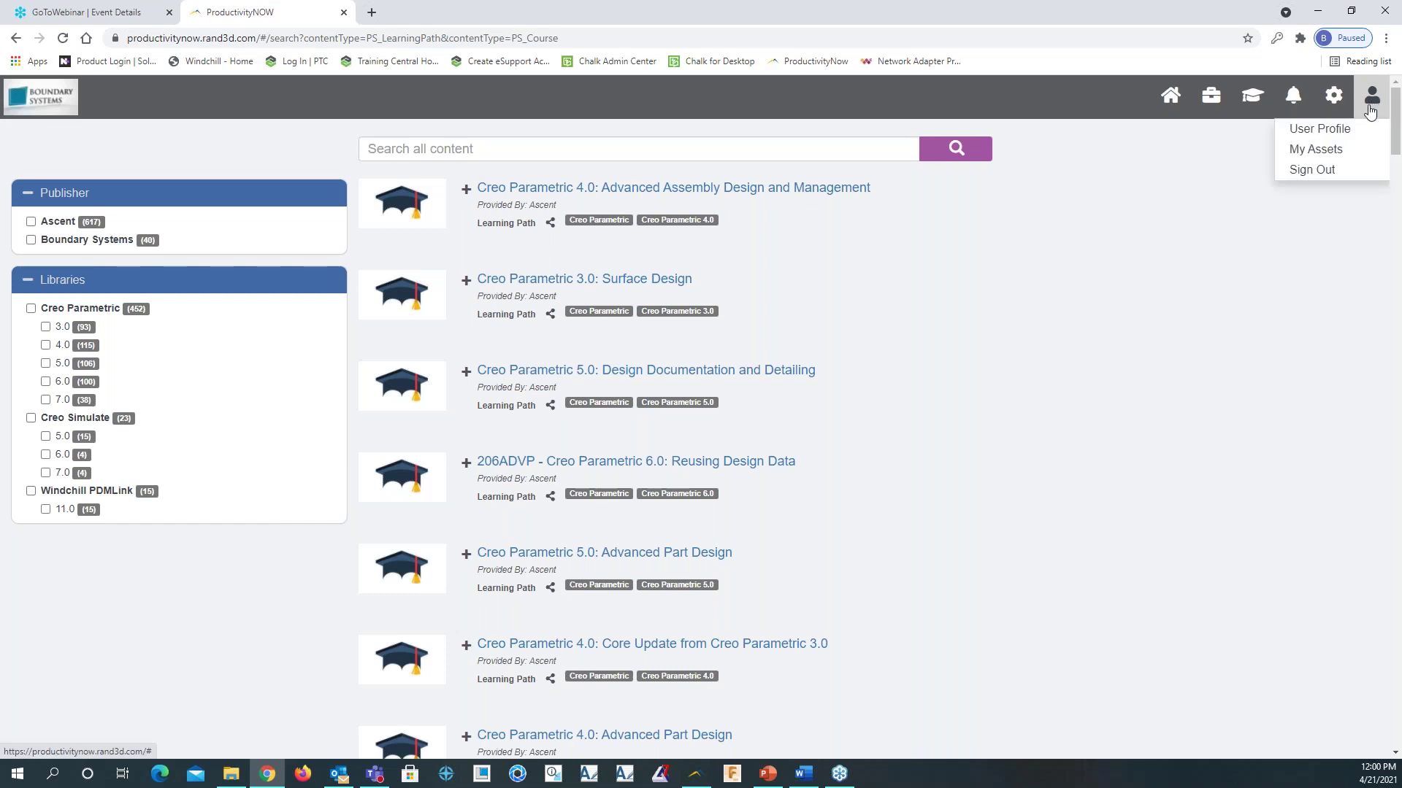
{"action": "left_click", "coordinate": [1316, 149]}
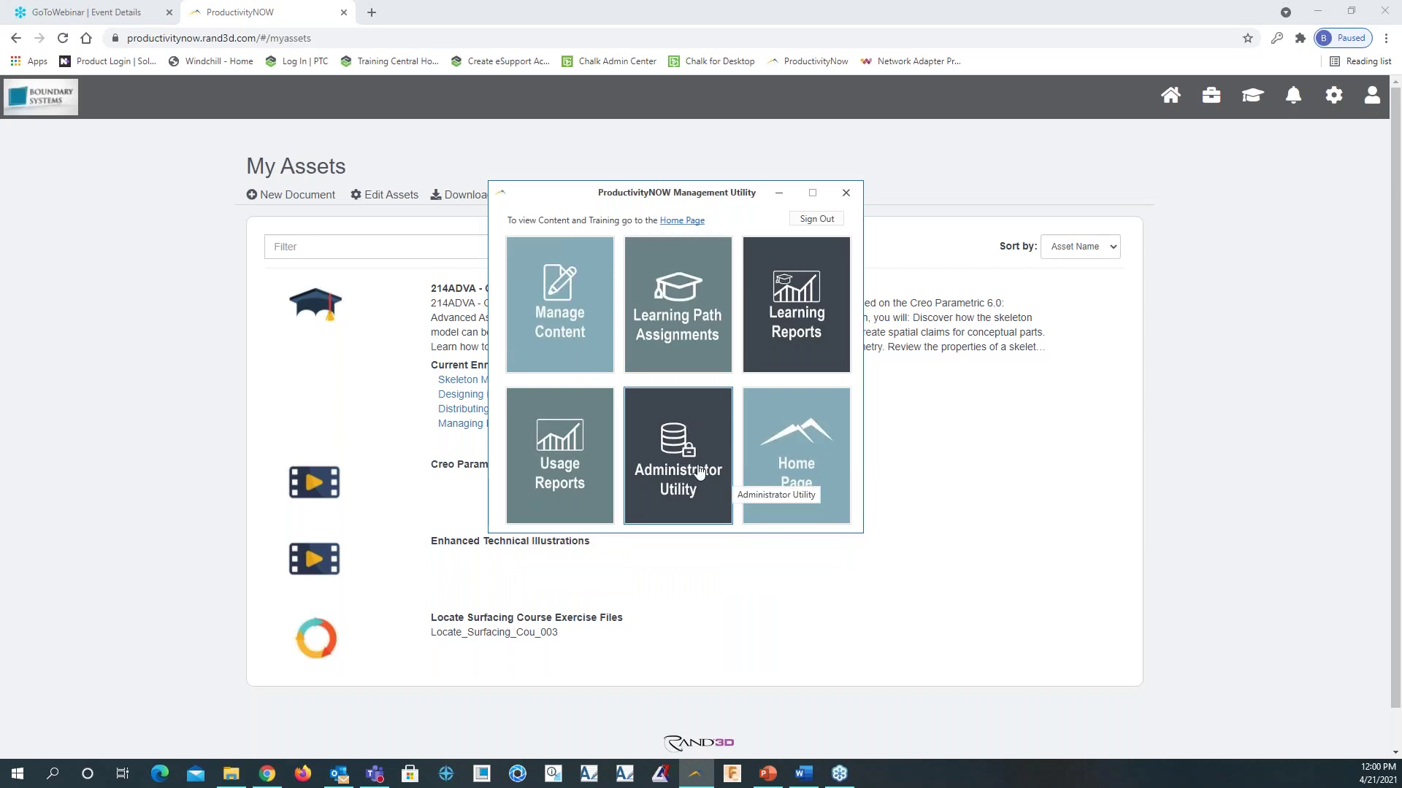
Open and close the Administrator Utility again, then open workflow content management
{"action": "left_click", "coordinate": [681, 454]}
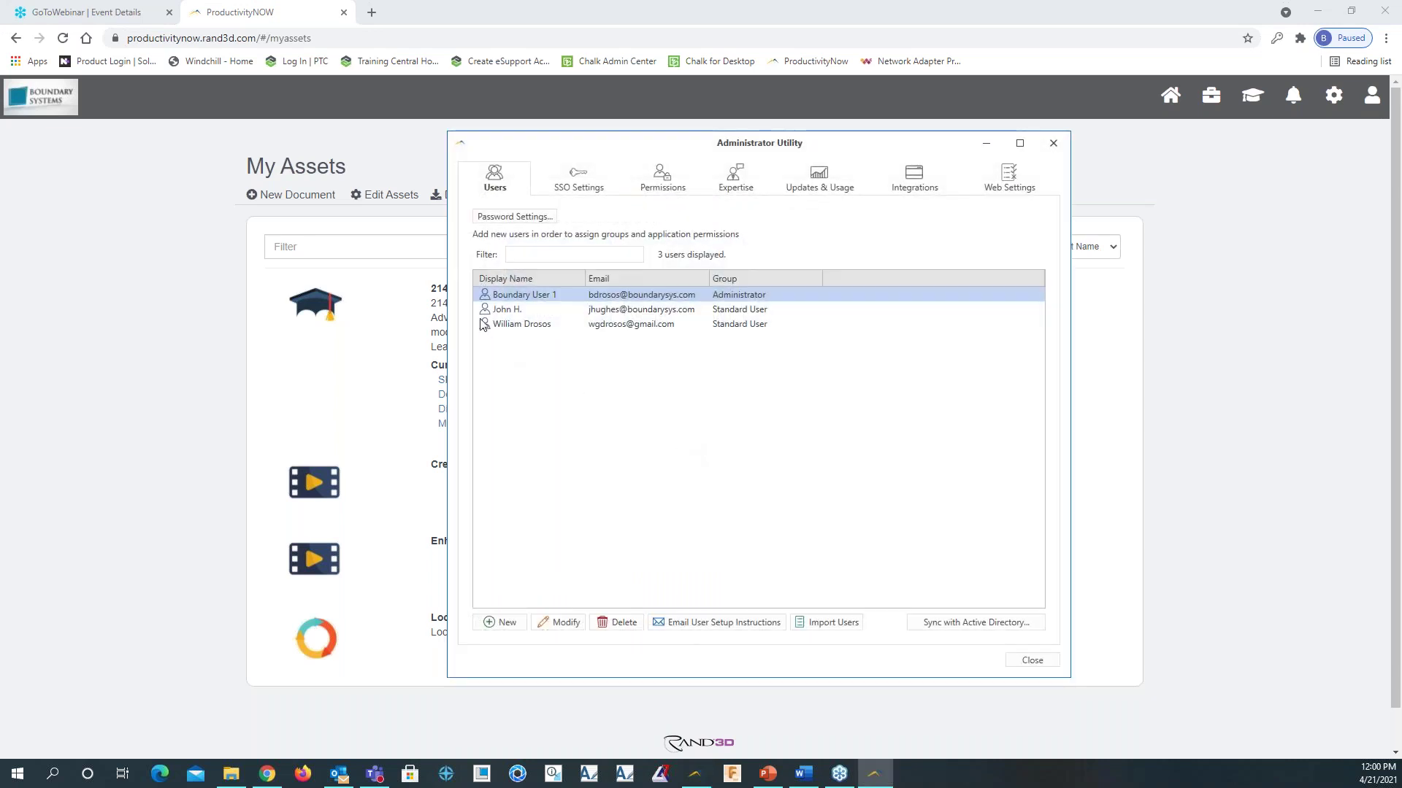
{"action": "left_click", "coordinate": [1054, 143]}
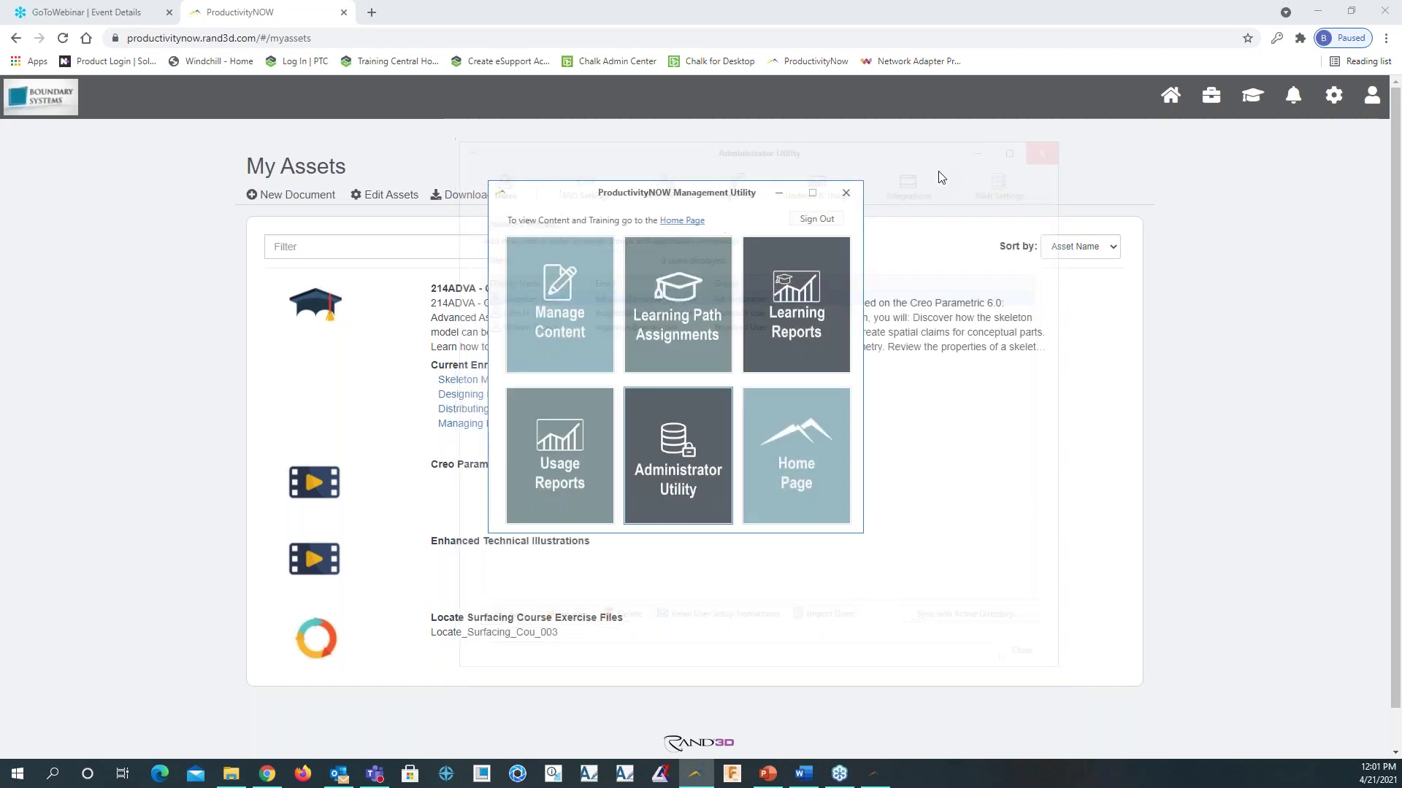
{"action": "left_click", "coordinate": [560, 292]}
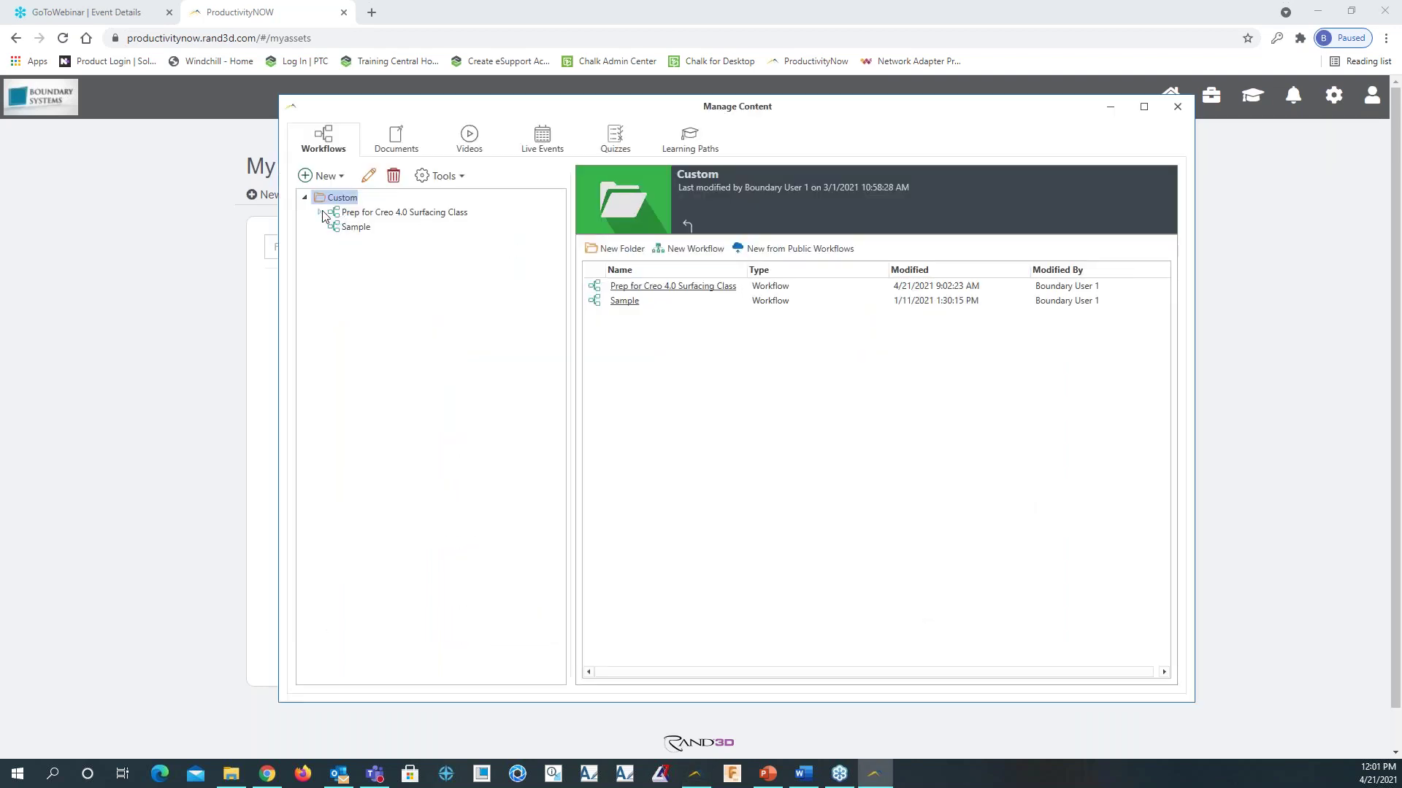
Expand the Prep for Creo 4.0 Surfacing Class workflow, view its step diagrams ending on 2.0, then close Manage Content
{"action": "left_click", "coordinate": [321, 213]}
{"action": "left_click", "coordinate": [398, 227]}
{"action": "left_click", "coordinate": [413, 257]}
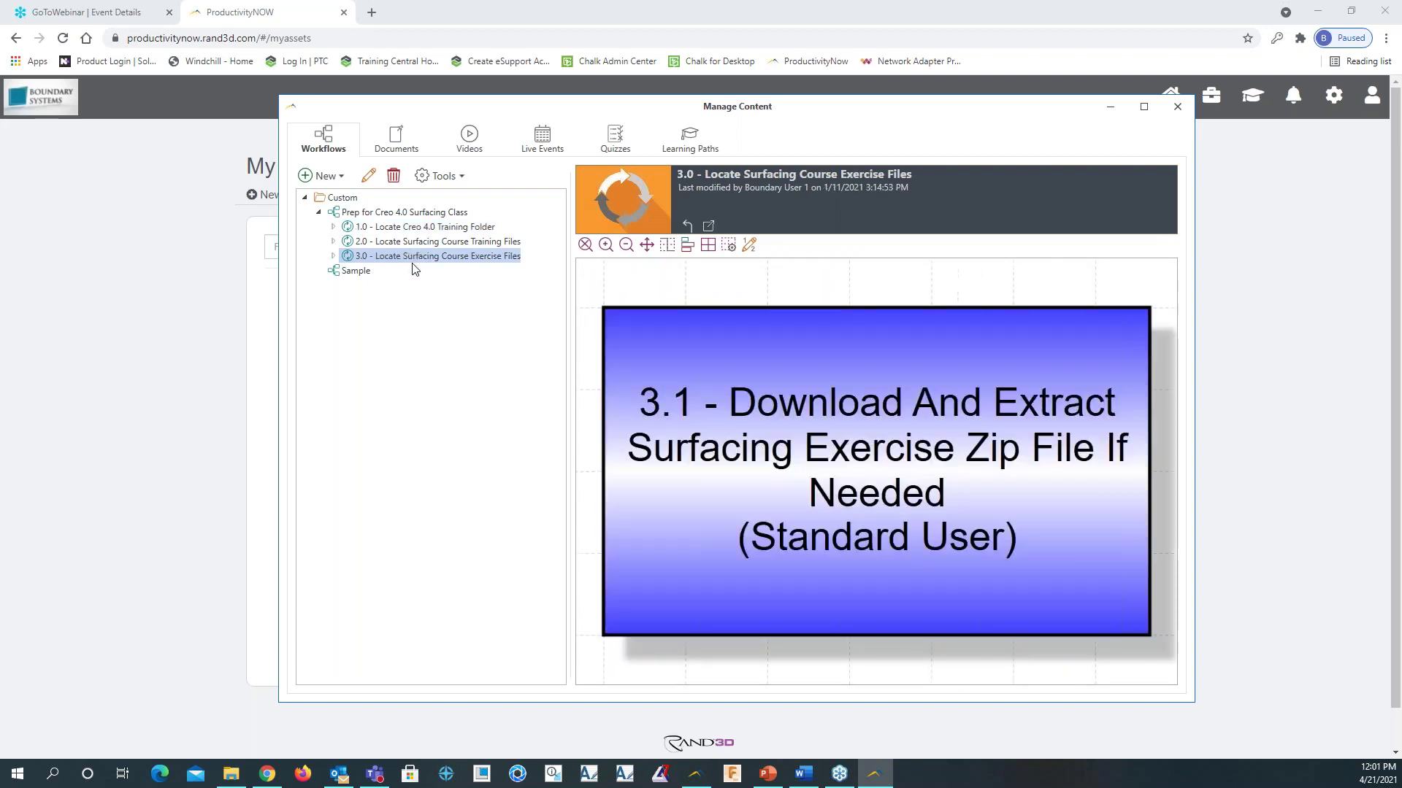
{"action": "left_click", "coordinate": [420, 227]}
{"action": "left_click", "coordinate": [418, 244]}
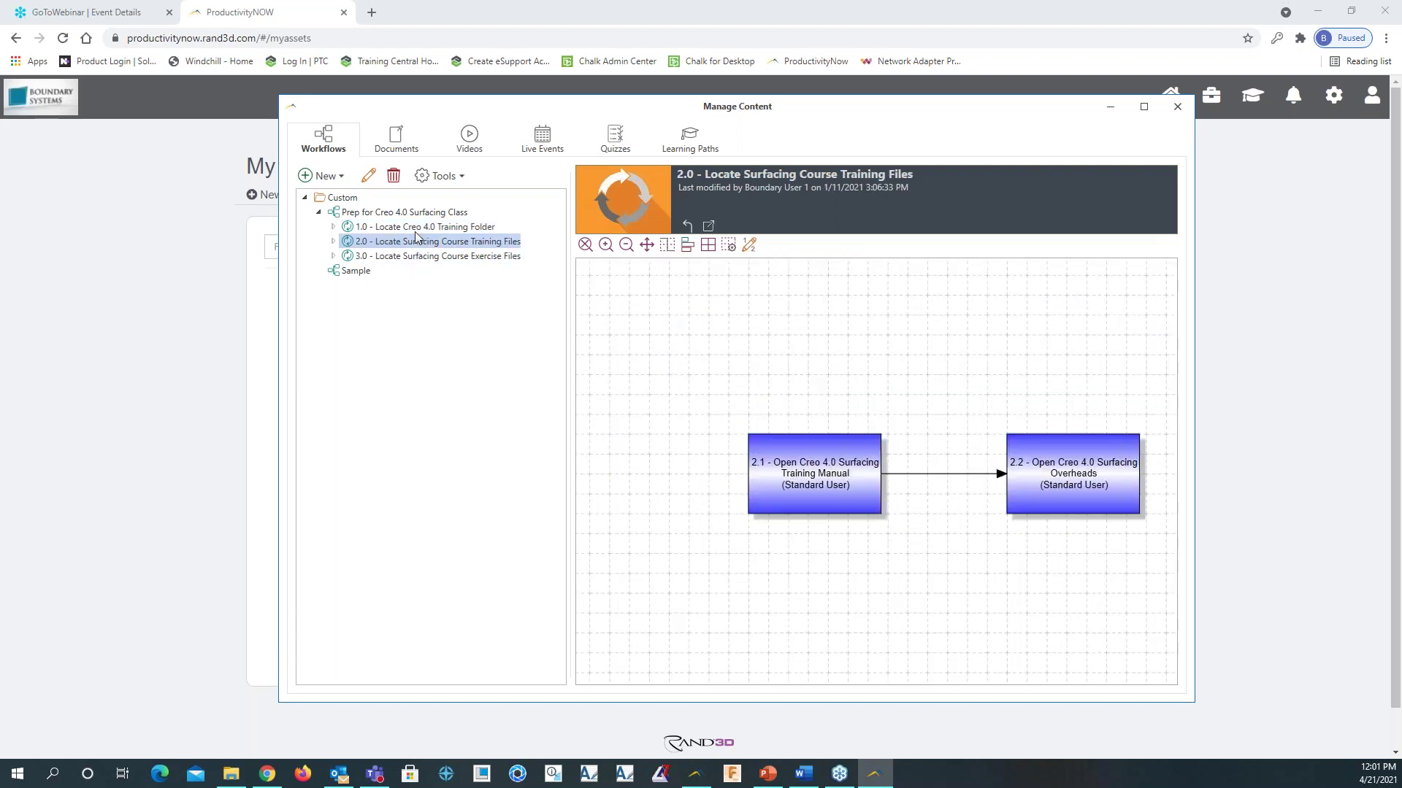
{"action": "left_click", "coordinate": [224, 176]}
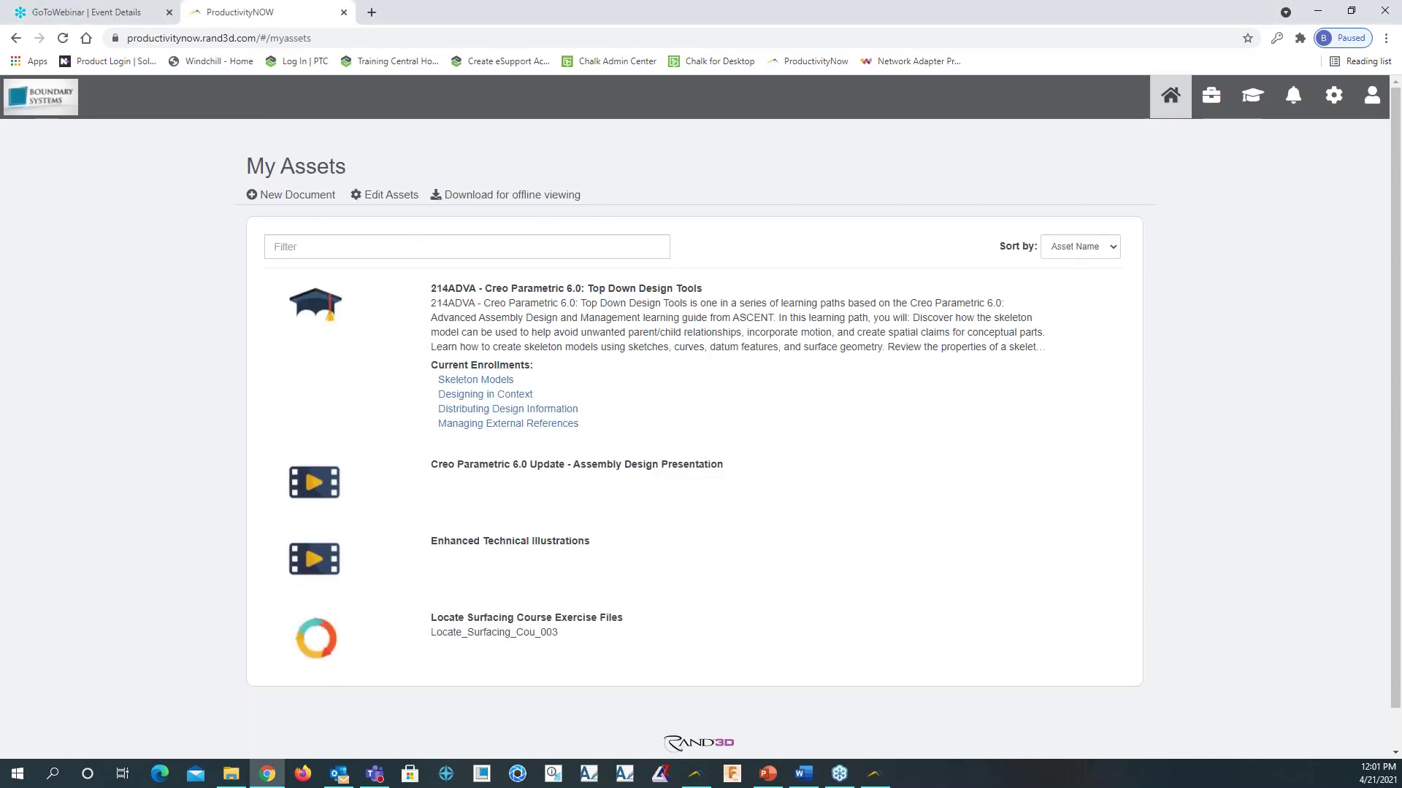
Open the Locate Surfacing Course Exercise Files asset's Prep for Creo 4.0 Surfacing Class workflow and expand step 1.0
{"action": "left_click", "coordinate": [577, 622]}
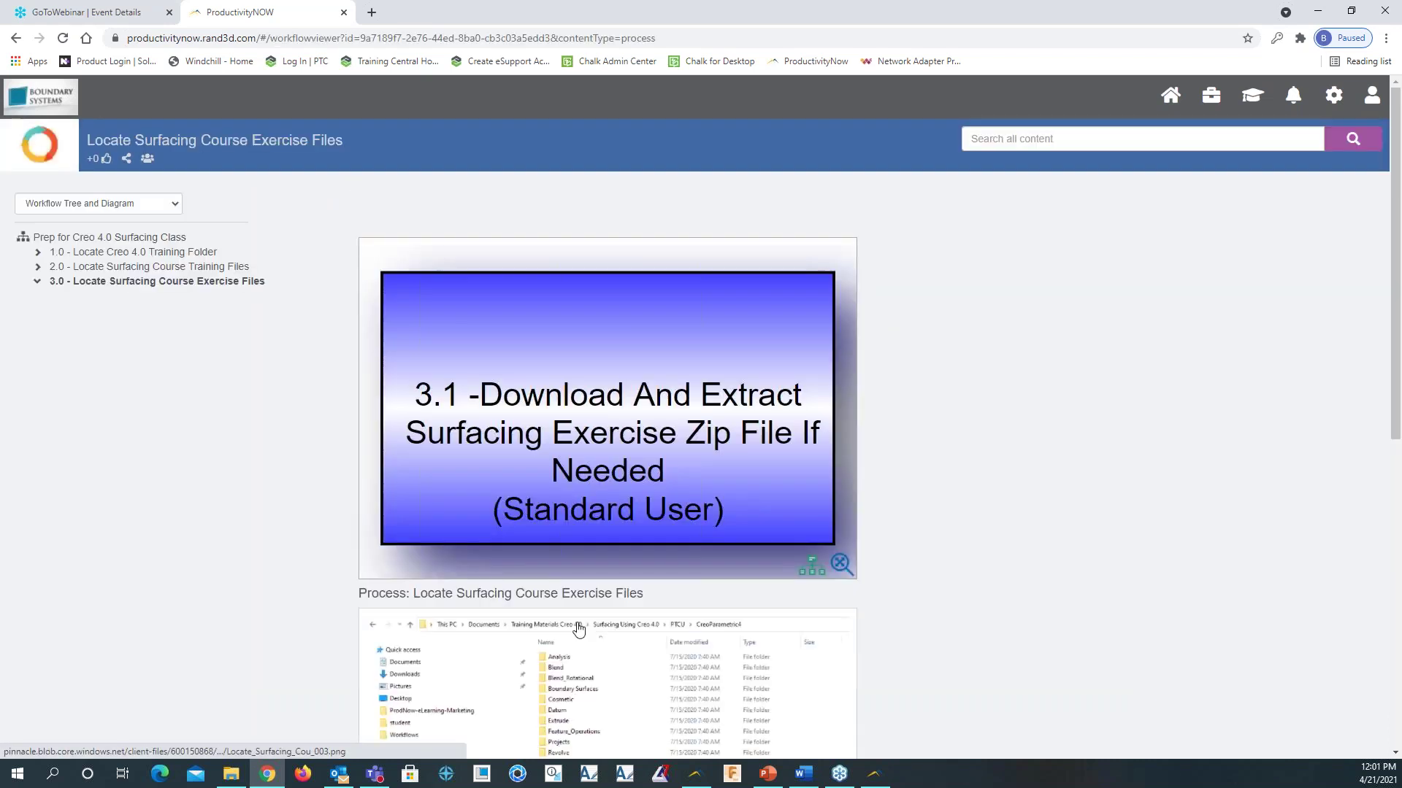
{"action": "left_click", "coordinate": [146, 238]}
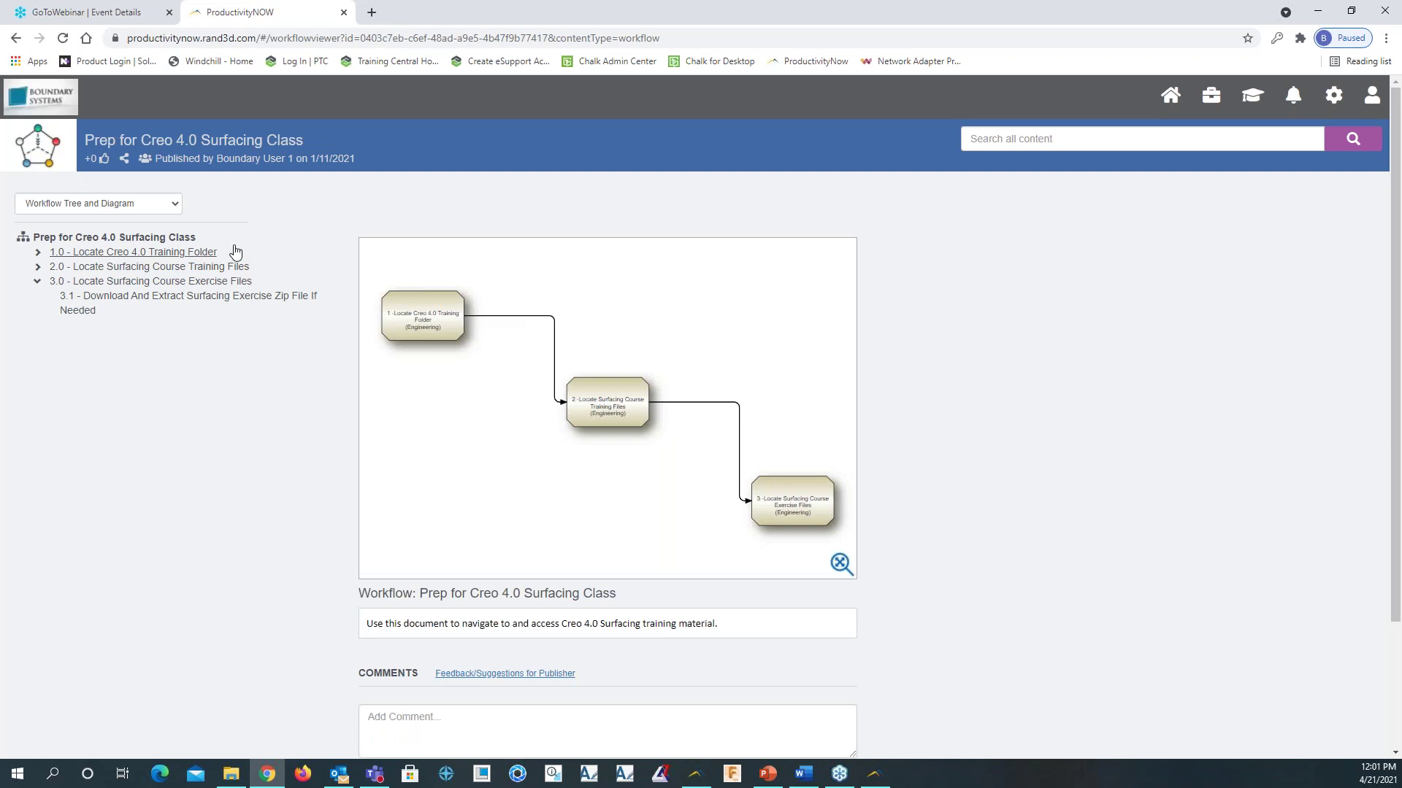
{"action": "scroll", "coordinate": [699, 401], "scroll_direction": "up", "scroll_amount": 1}
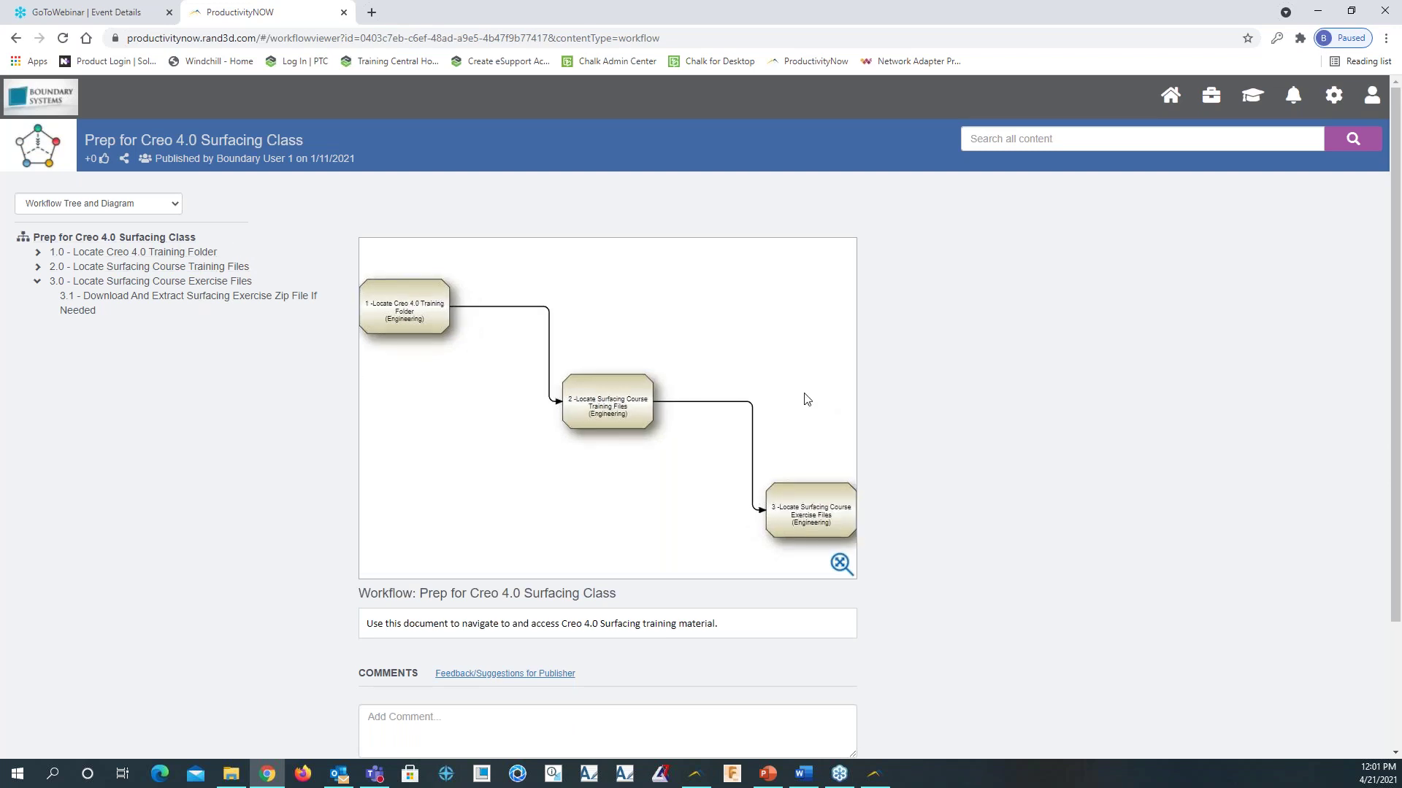
{"action": "scroll", "coordinate": [638, 362], "scroll_direction": "up", "scroll_amount": 1}
{"action": "scroll", "coordinate": [637, 370], "scroll_direction": "down", "scroll_amount": 3}
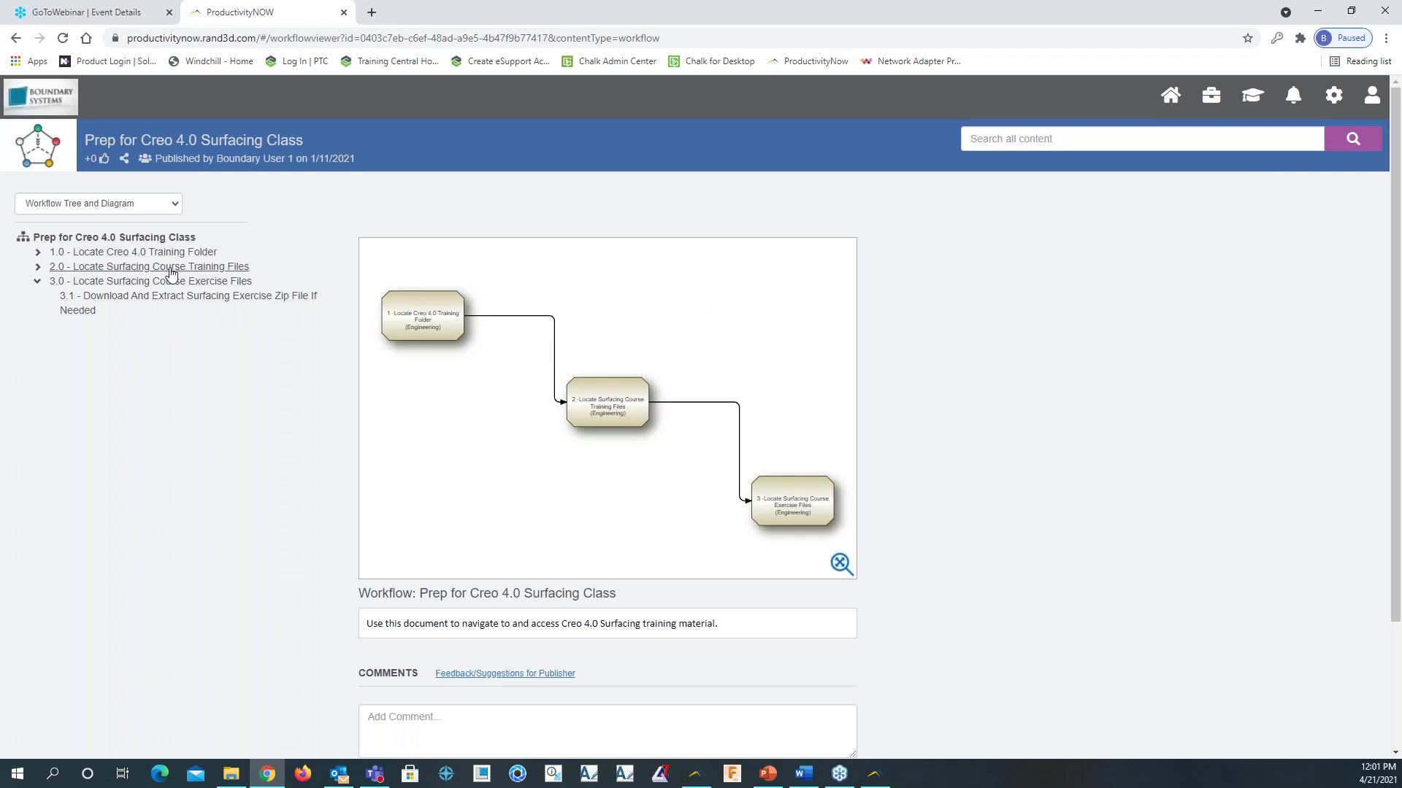
{"action": "left_click", "coordinate": [122, 253]}
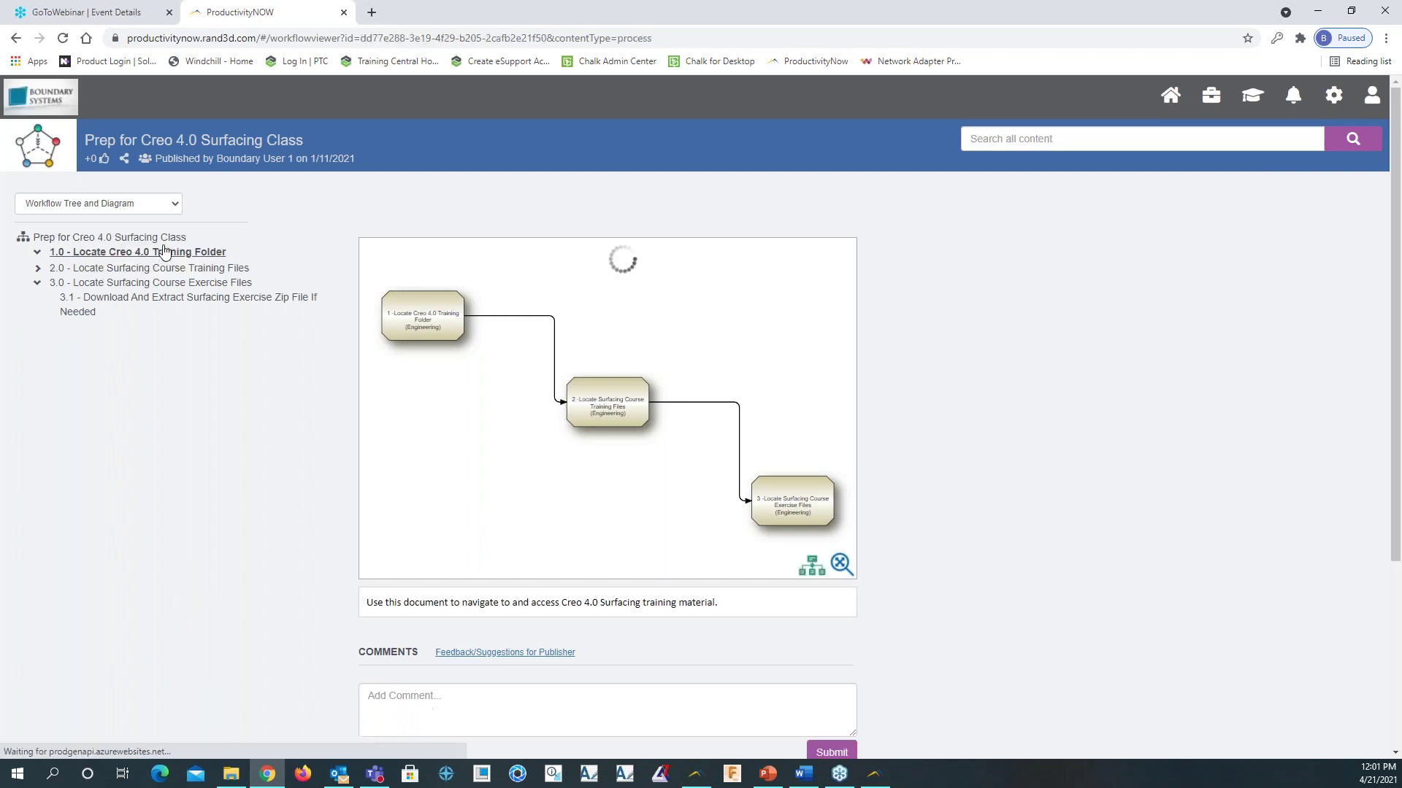
View the 1.0 Locate Creo 4.0 Training Folder page and its task 1.1
{"action": "left_click", "coordinate": [164, 251]}
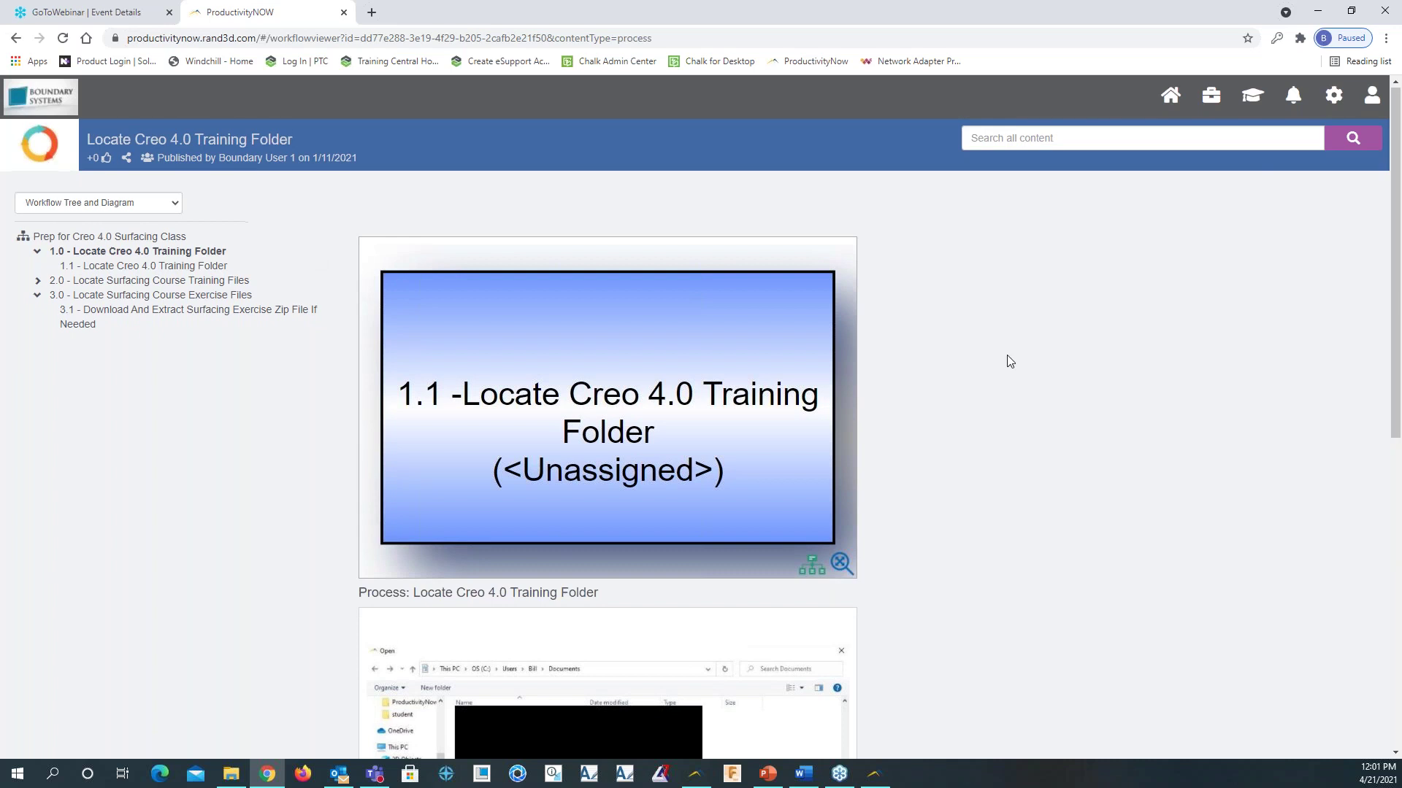
{"action": "scroll", "coordinate": [1008, 360], "scroll_direction": "down", "scroll_amount": 3}
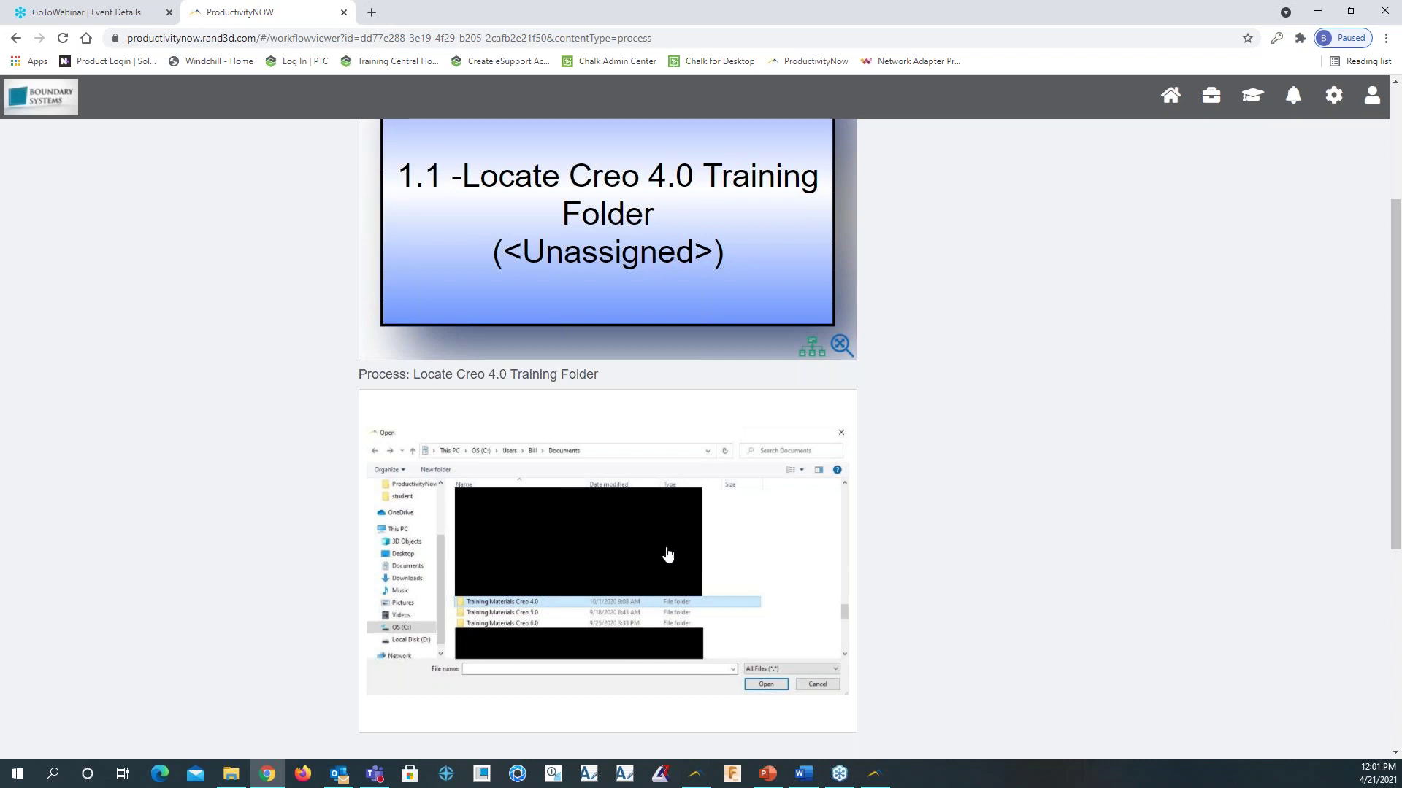
{"action": "scroll", "coordinate": [635, 569], "scroll_direction": "up", "scroll_amount": 3}
{"action": "left_click", "coordinate": [174, 269]}
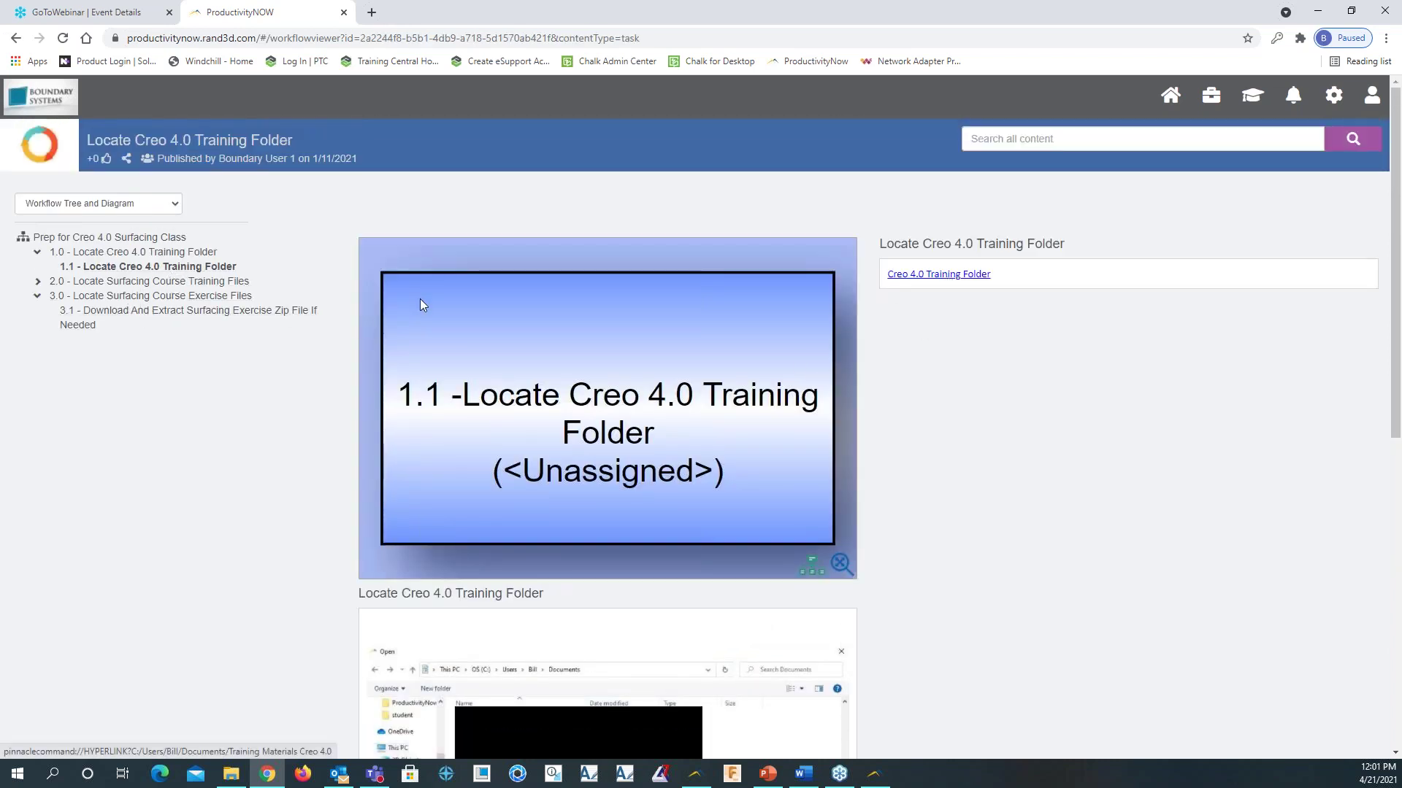
Go to step 2.0, open task 2.1, and open the Creo 4.0 Surfacing Training Manual
{"action": "left_click", "coordinate": [177, 283]}
{"action": "left_click", "coordinate": [161, 301]}
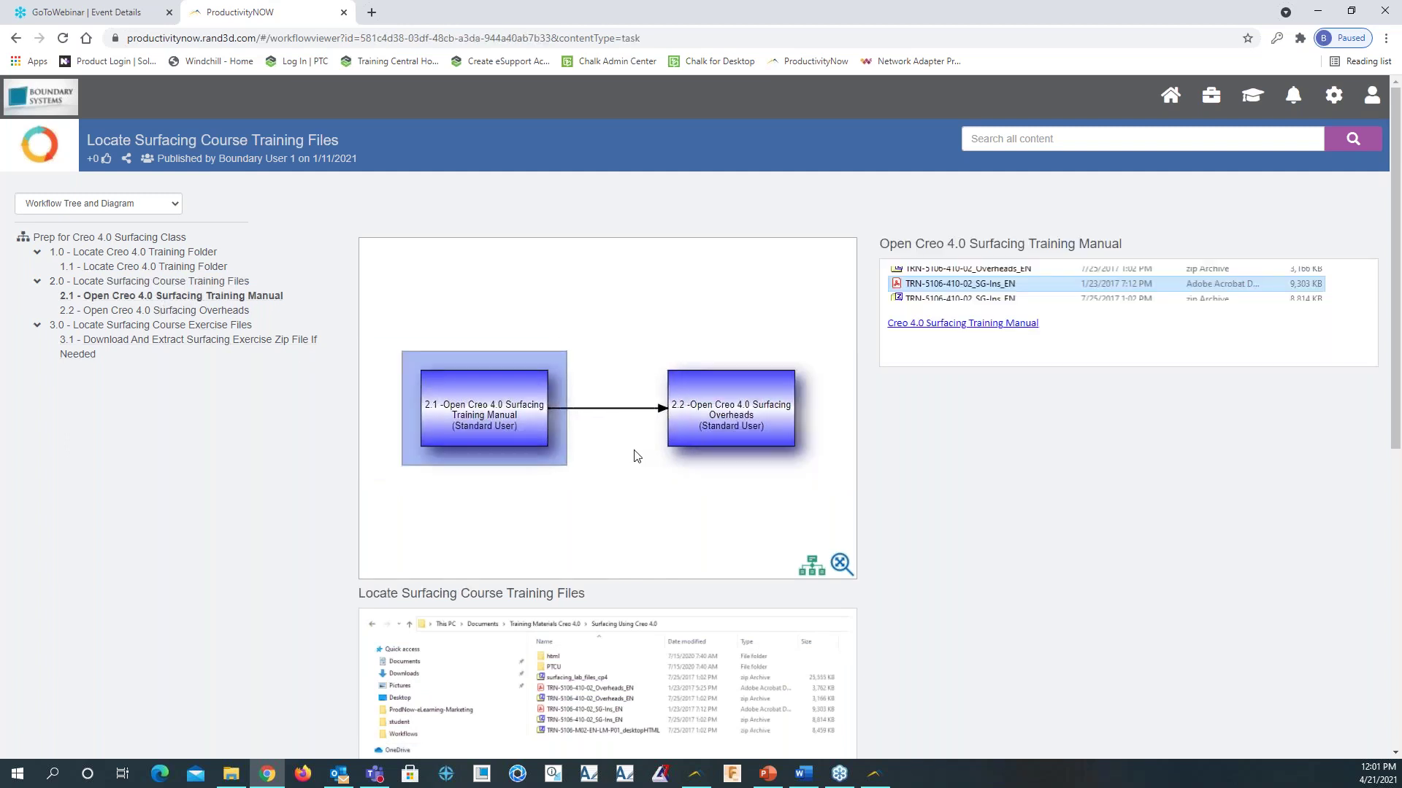
{"action": "scroll", "coordinate": [1001, 524], "scroll_direction": "down", "scroll_amount": 1}
{"action": "scroll", "coordinate": [616, 360], "scroll_direction": "down", "scroll_amount": 2}
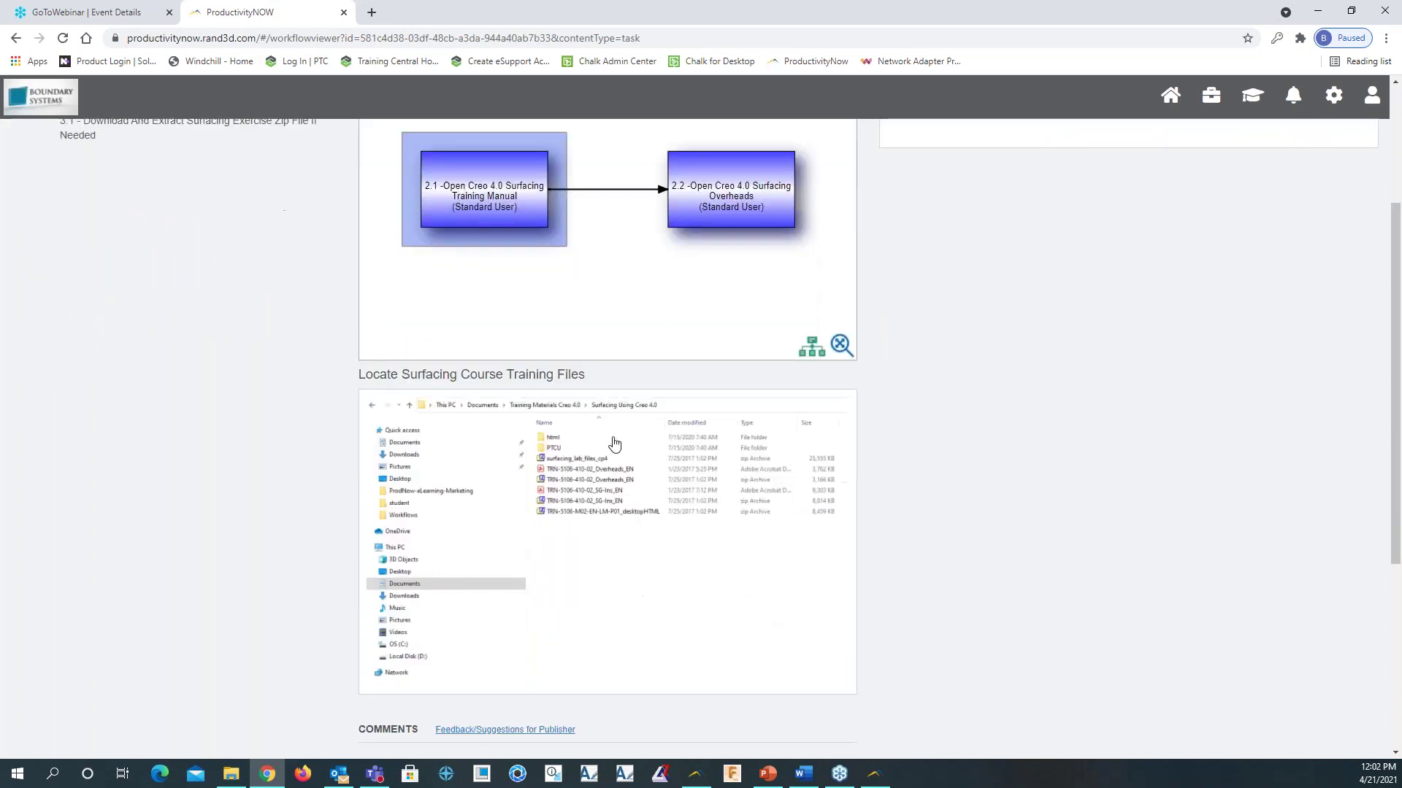
{"action": "scroll", "coordinate": [594, 453], "scroll_direction": "down", "scroll_amount": 2}
{"action": "scroll", "coordinate": [600, 447], "scroll_direction": "up", "scroll_amount": 4}
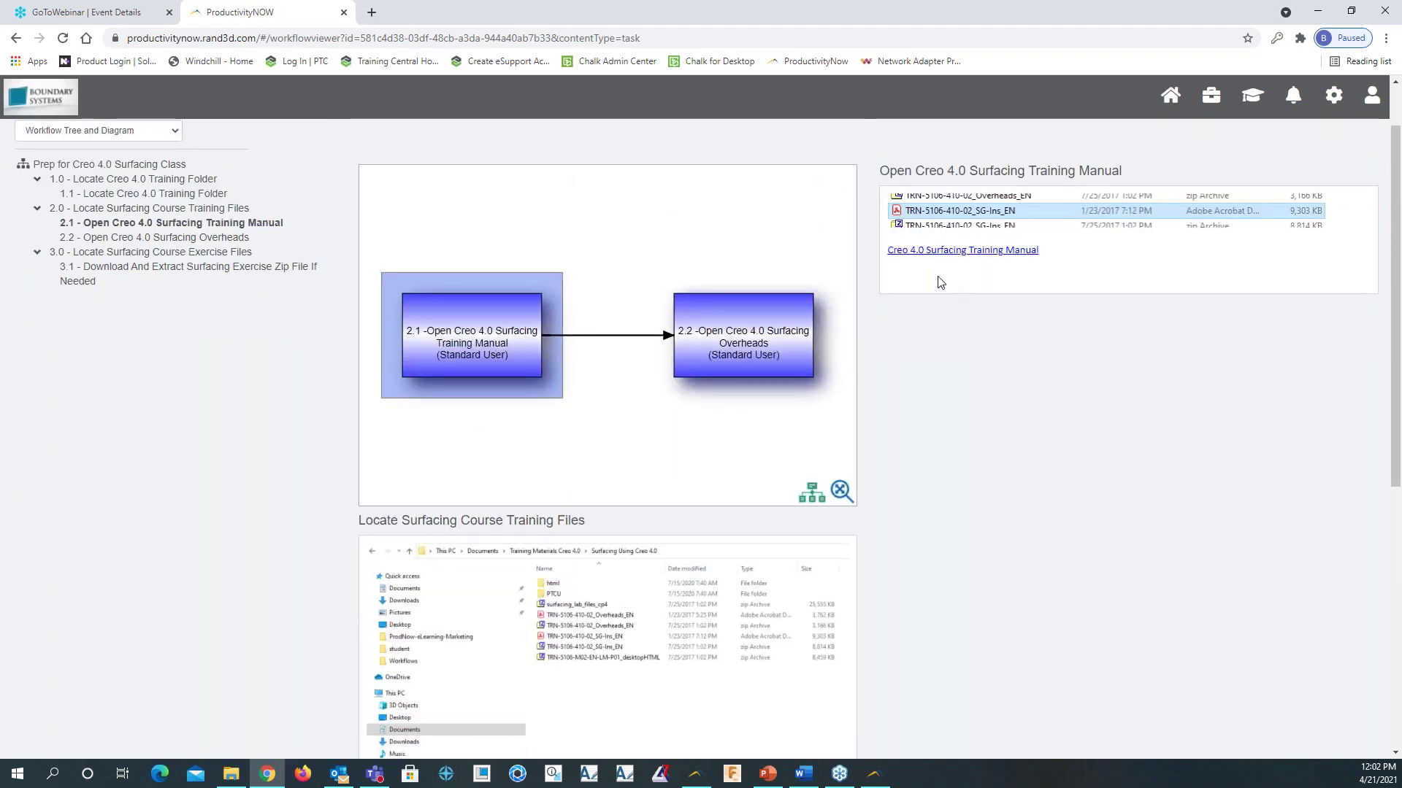
{"action": "left_click", "coordinate": [991, 251]}
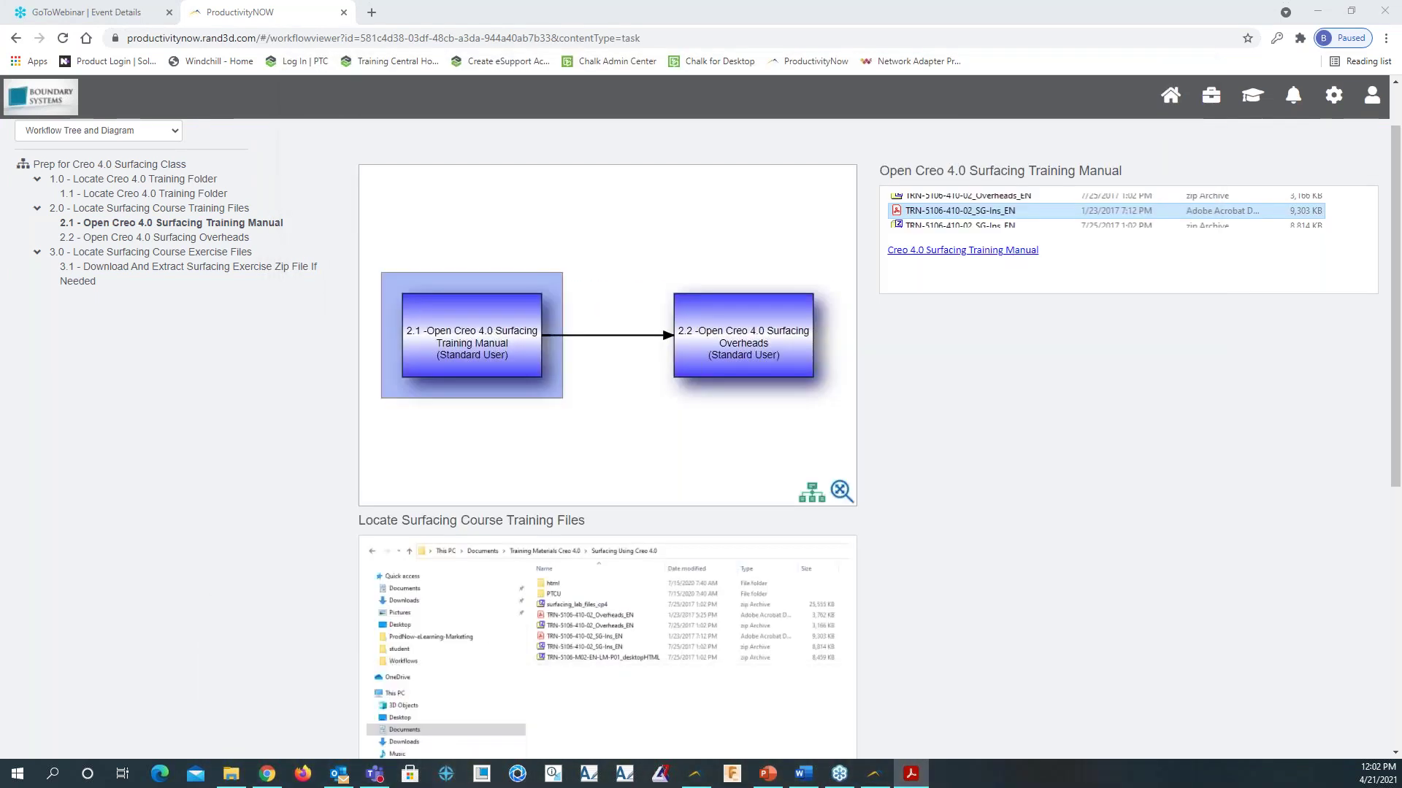
Open task 2.2's Creo 4.0 Surfacing Overheads PDF, close the reader, and go to step 3.0
{"action": "left_click", "coordinate": [240, 239]}
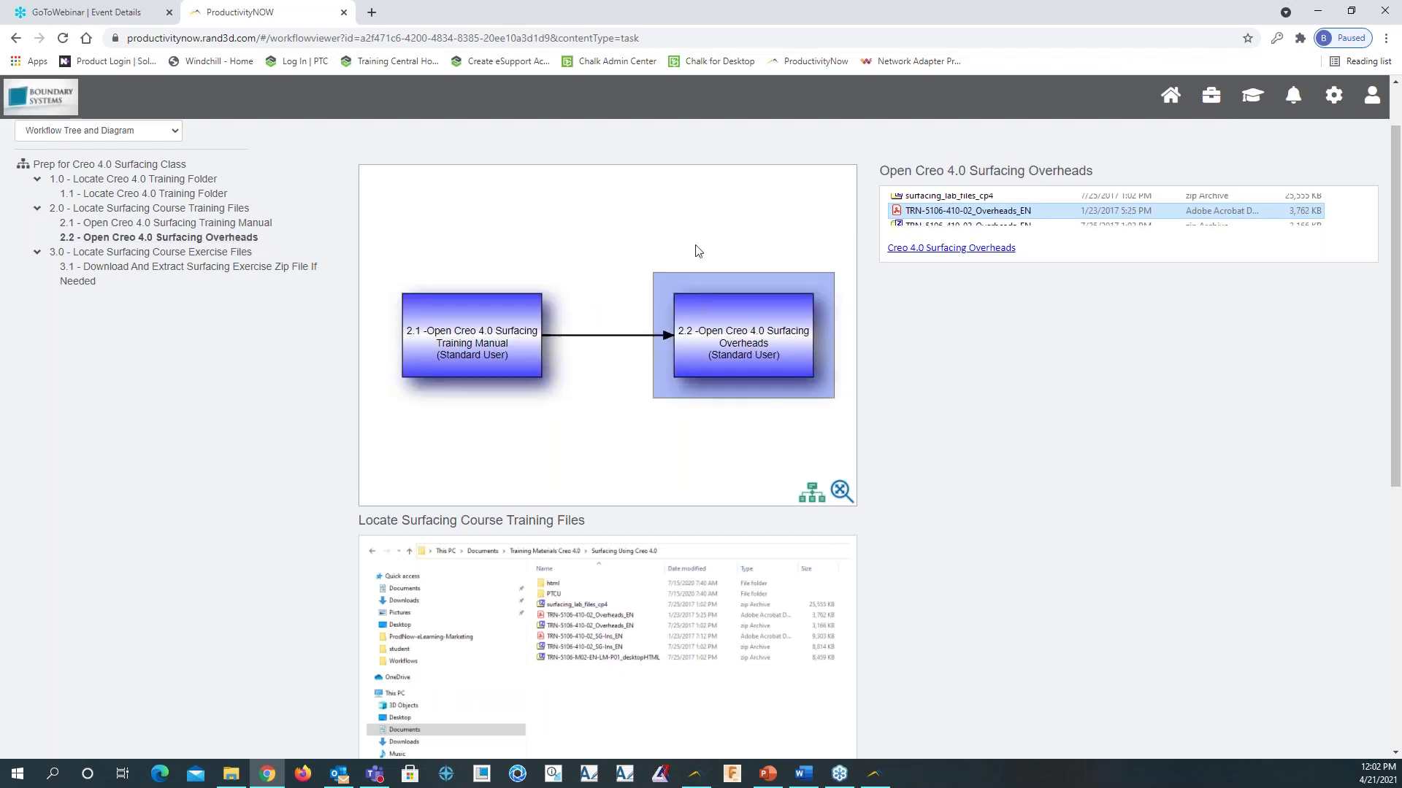
{"action": "left_click", "coordinate": [944, 249]}
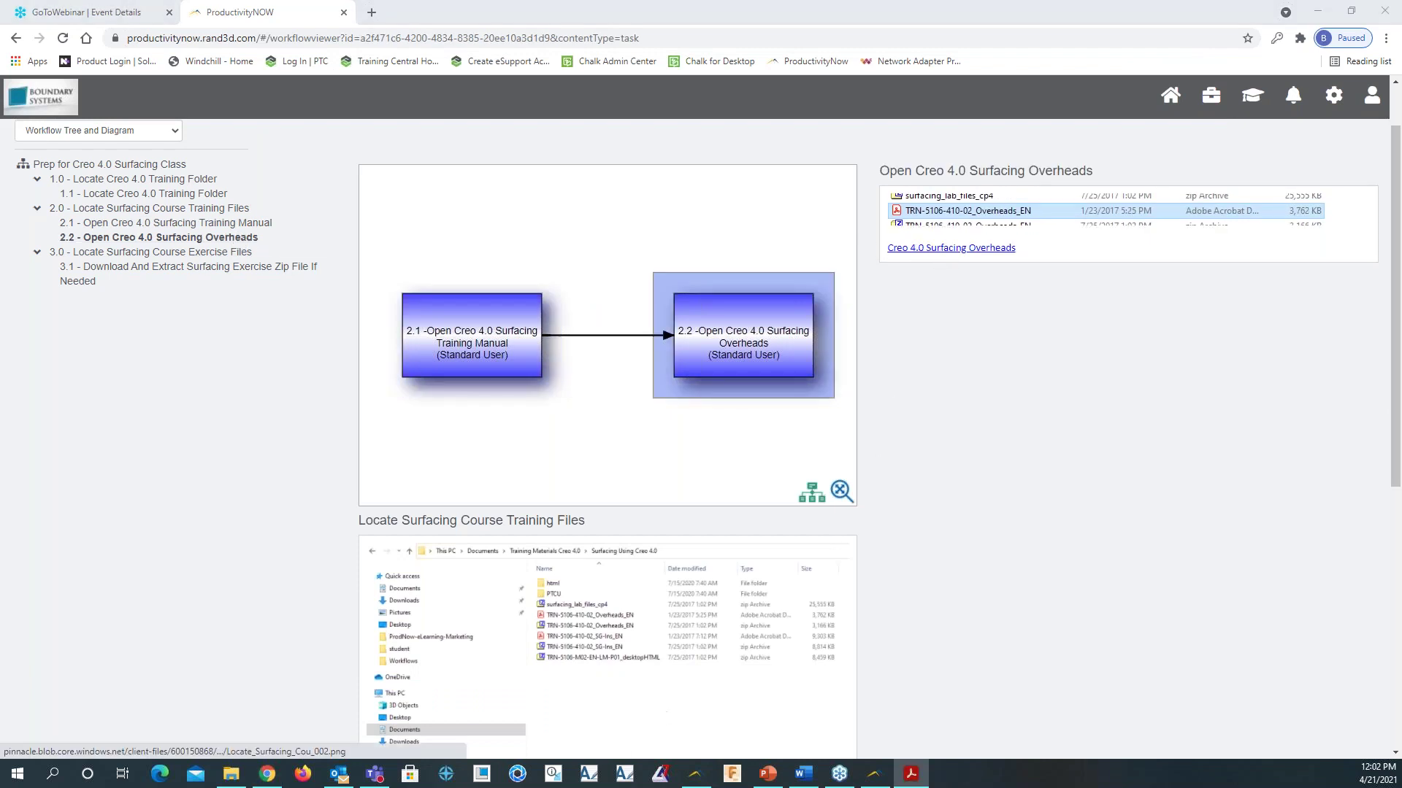
{"action": "left_click_drag", "start_coordinate": [737, 161], "coordinate": [769, 50]}
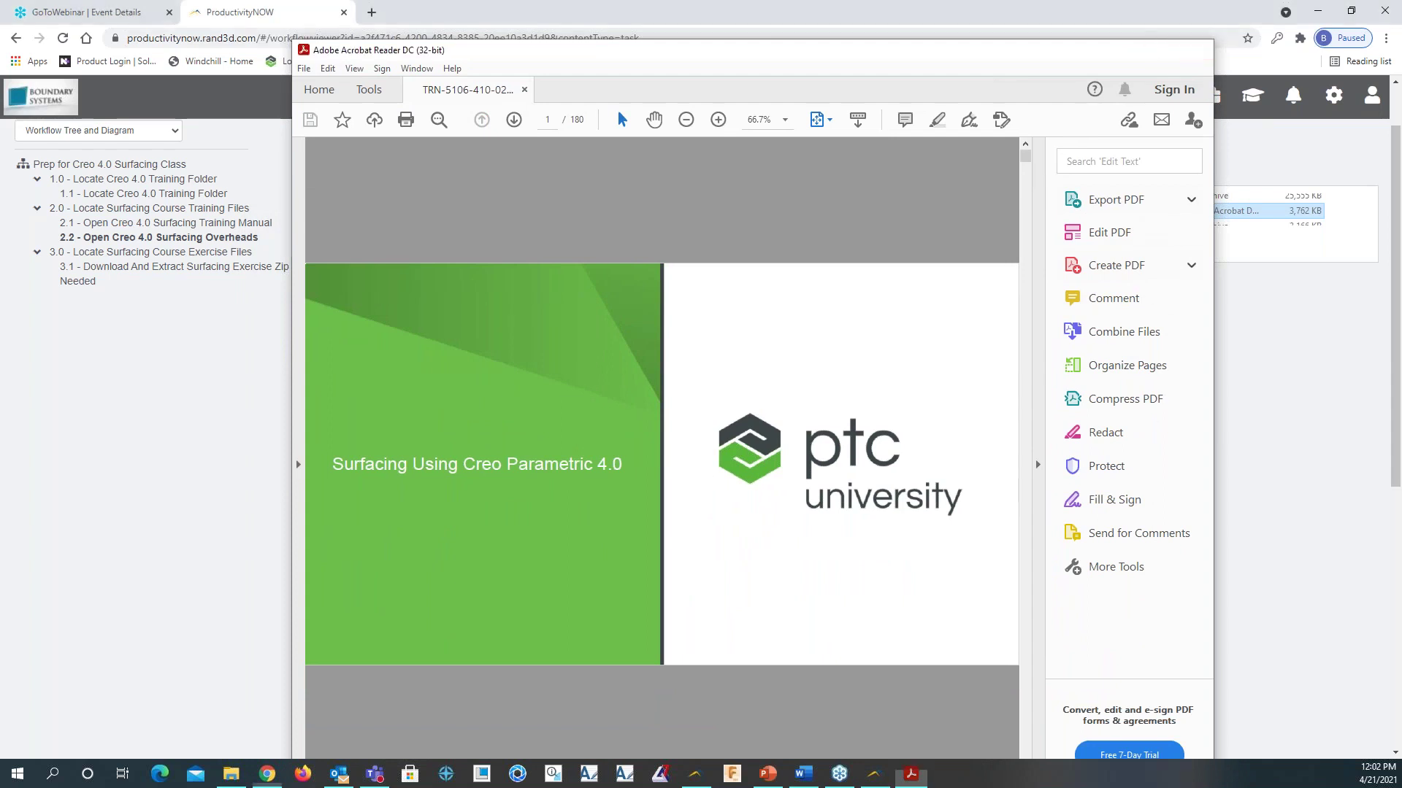
{"action": "key", "text": "ctrl+q"}
{"action": "left_click", "coordinate": [175, 251]}
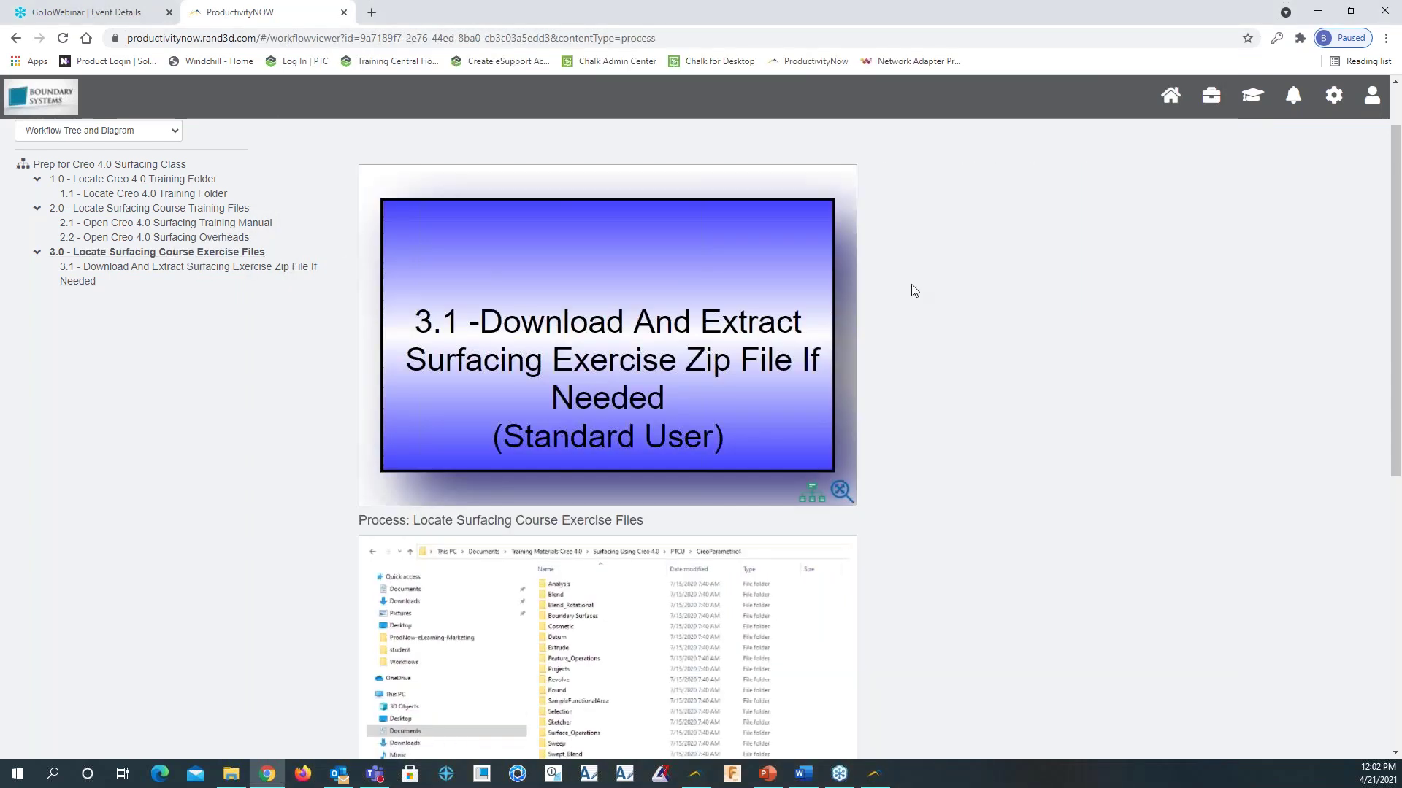
From task 3.1, open the surfacing_lab_files_cp4.zip exercise archive in WinRAR, then close it
{"action": "left_click", "coordinate": [292, 268]}
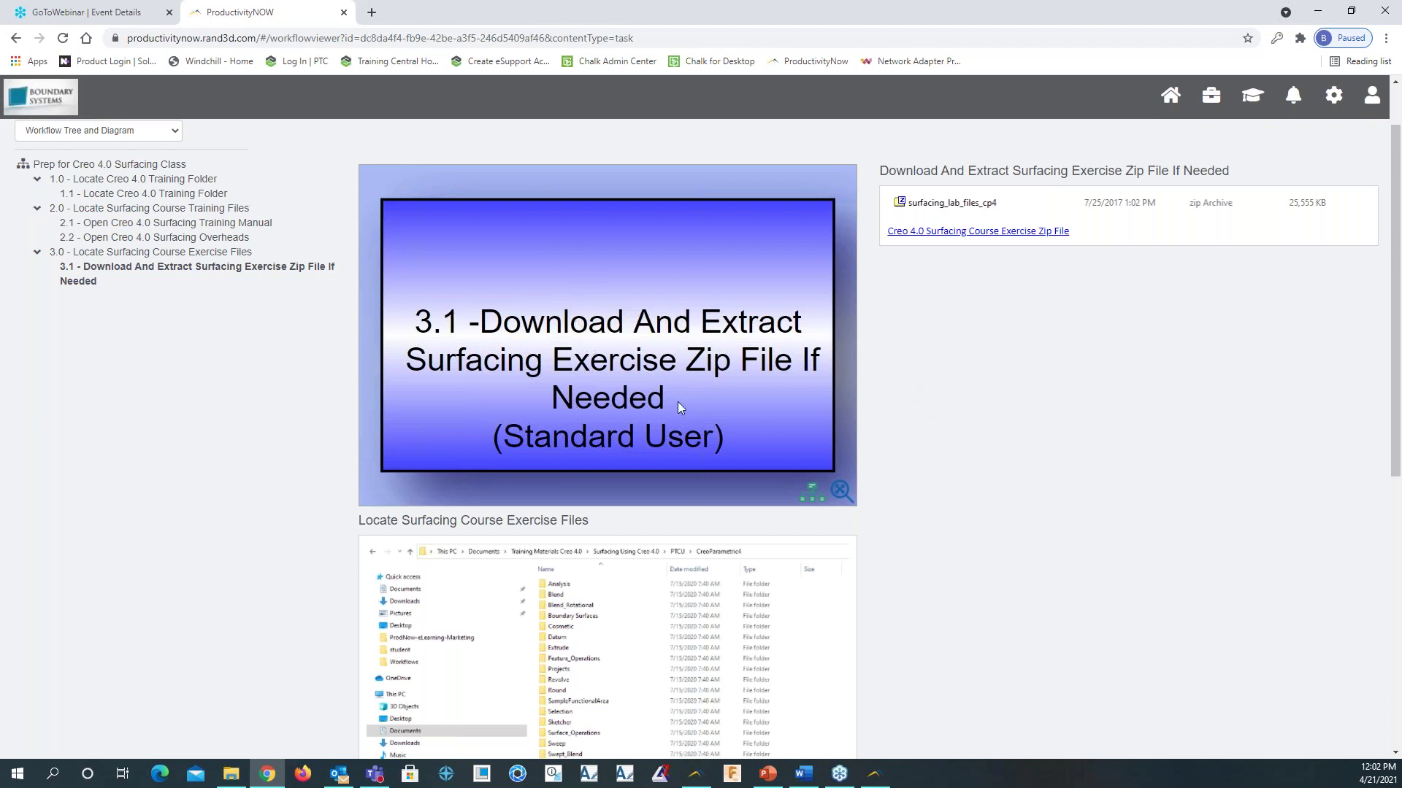
{"action": "scroll", "coordinate": [1027, 475], "scroll_direction": "down", "scroll_amount": 2}
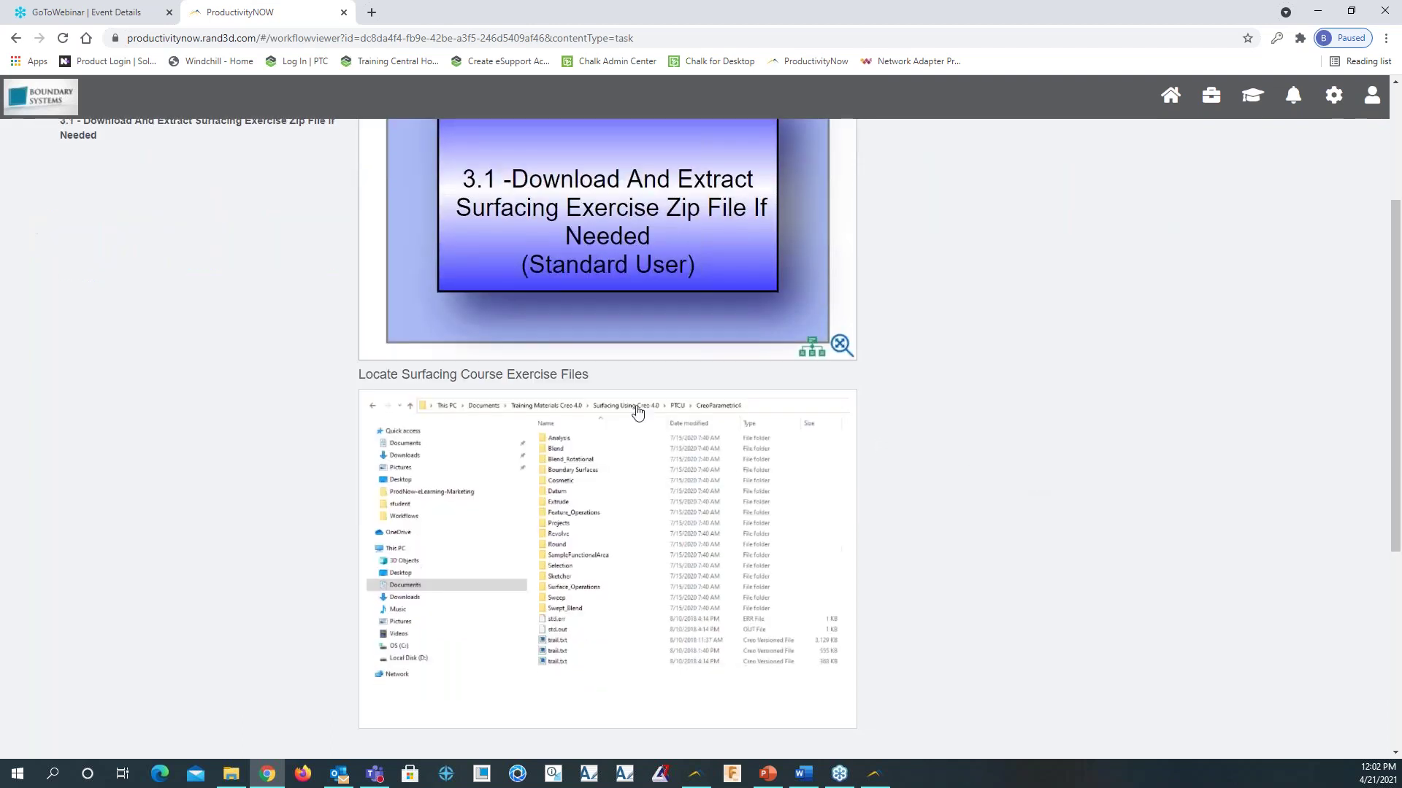
{"action": "scroll", "coordinate": [1073, 394], "scroll_direction": "up", "scroll_amount": 3}
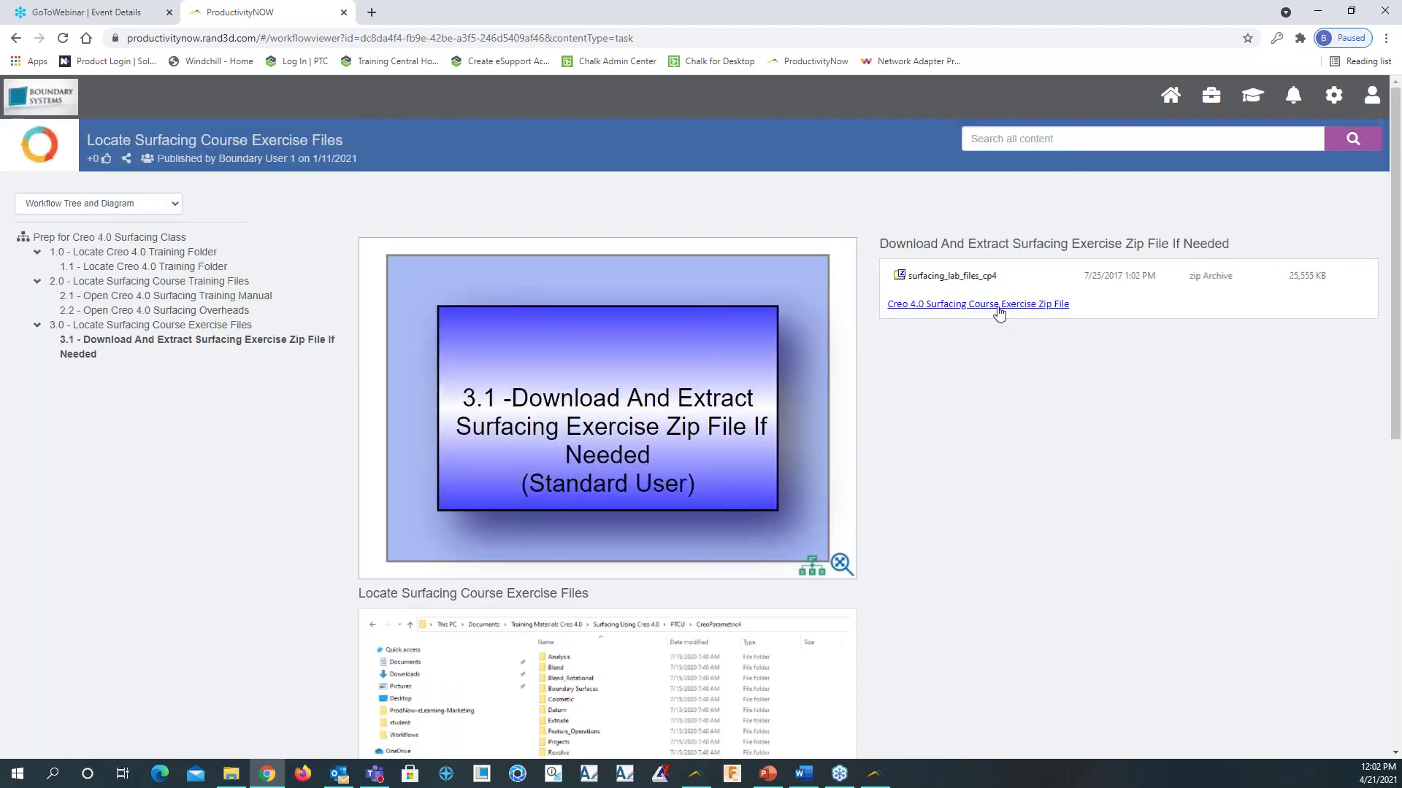
{"action": "left_click", "coordinate": [1004, 305]}
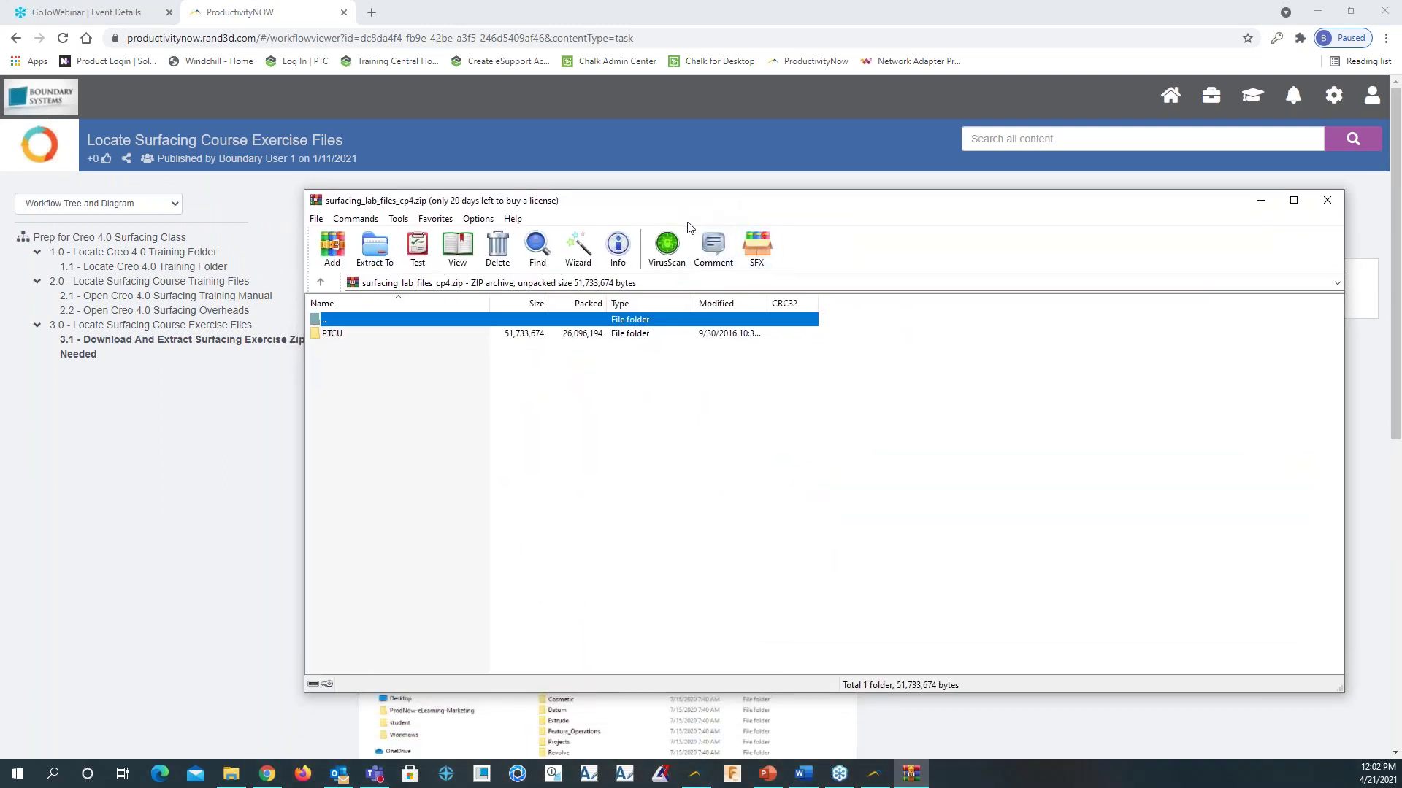
{"action": "left_click", "coordinate": [1327, 200]}
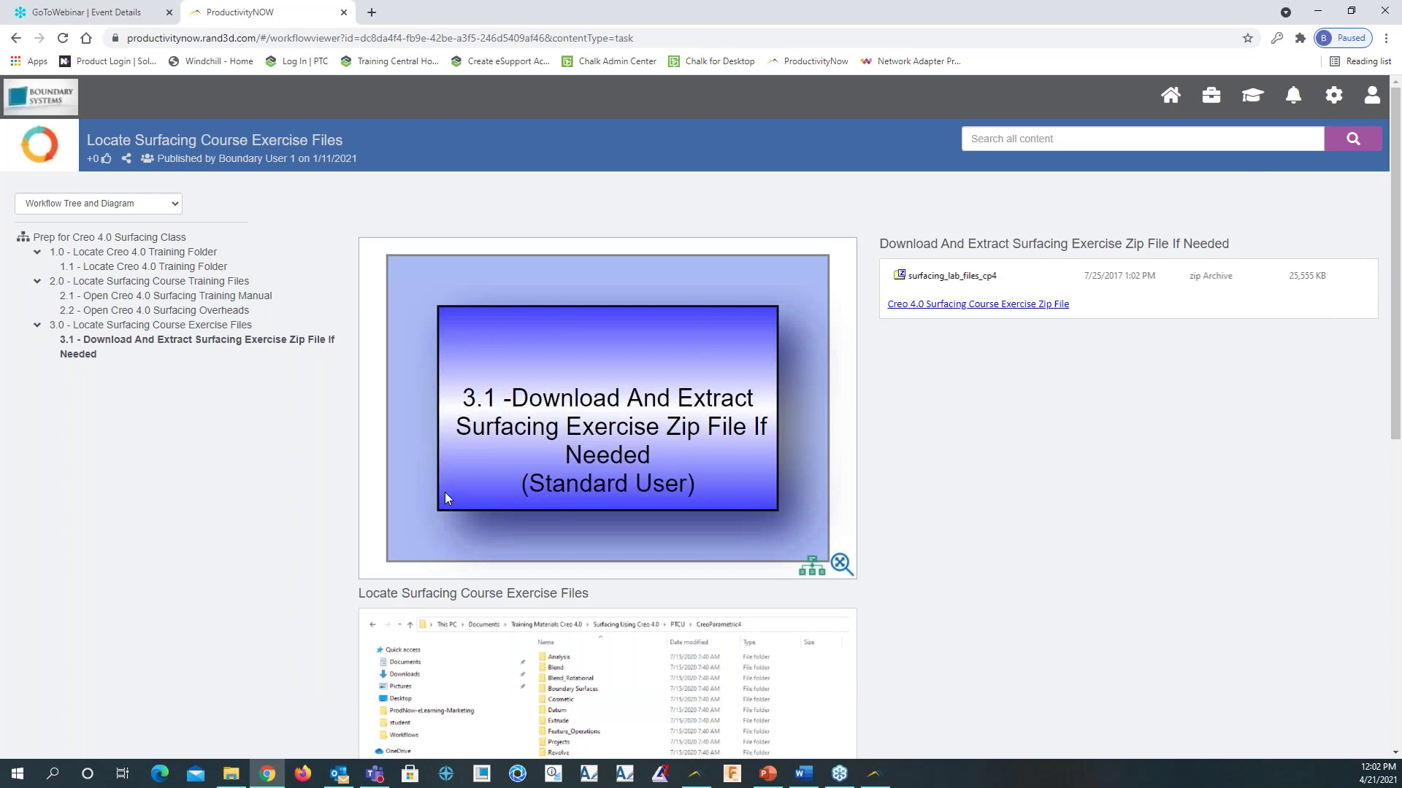
{"action": "key", "text": "alt+Tab"}
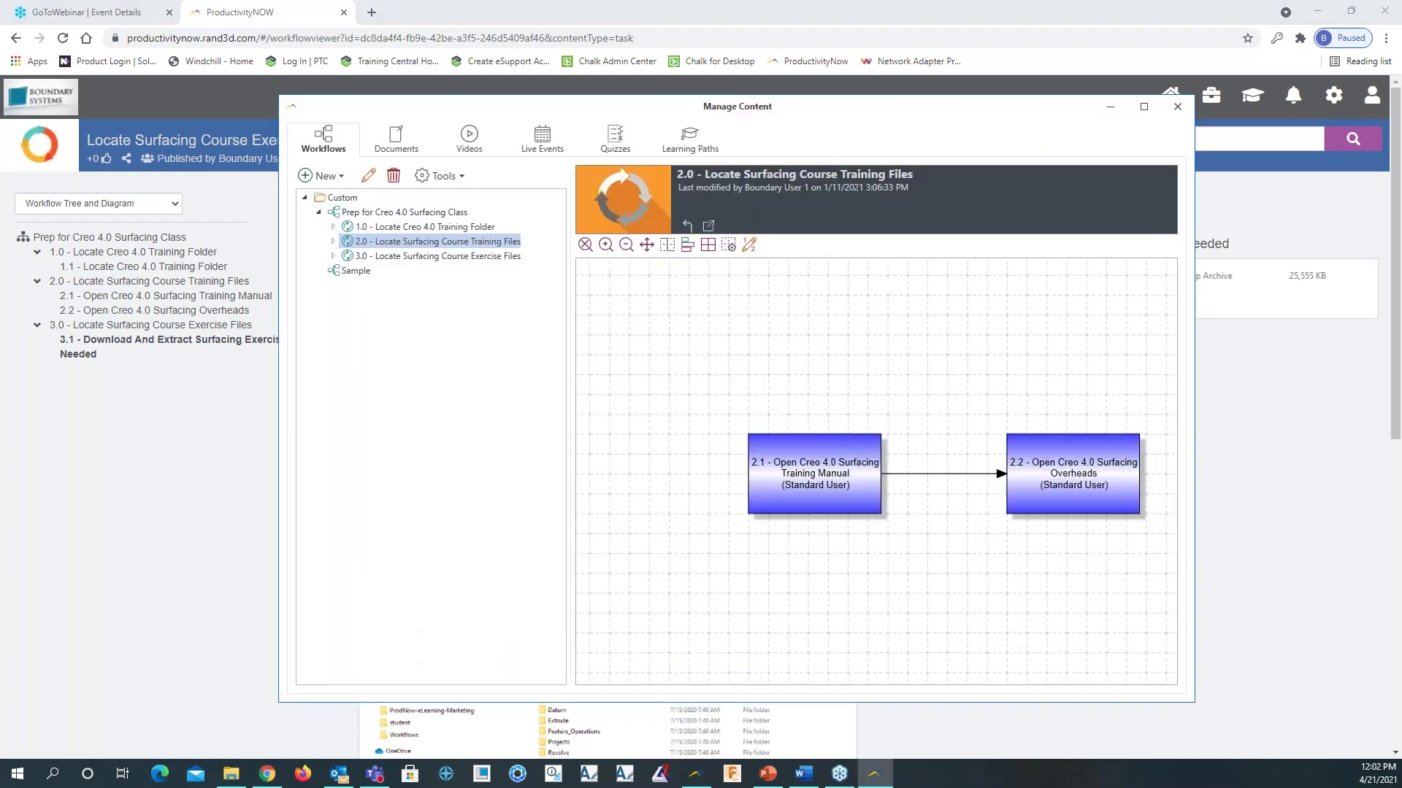
{"action": "left_click", "coordinate": [413, 218]}
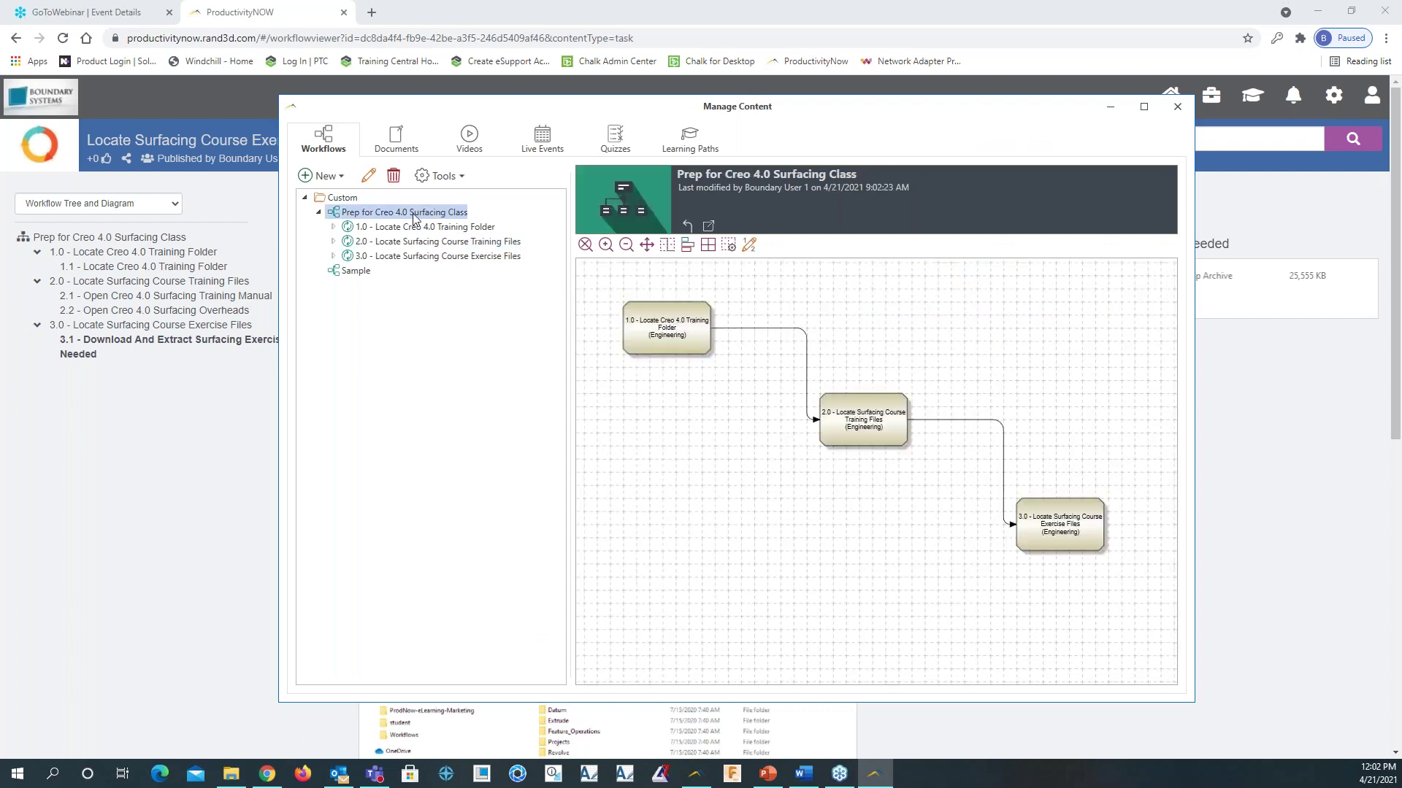
{"action": "right_click", "coordinate": [413, 218]}
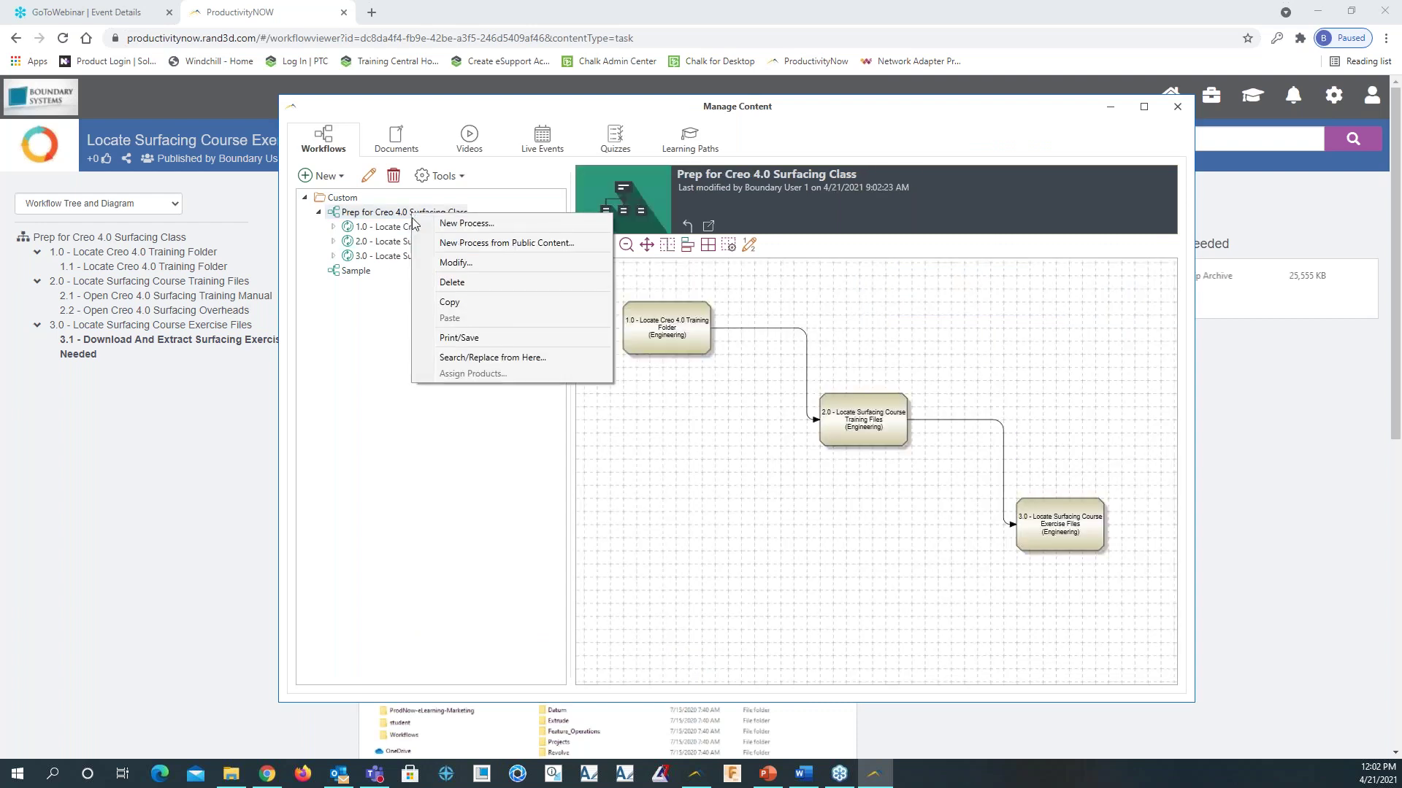
{"action": "left_click", "coordinate": [460, 338]}
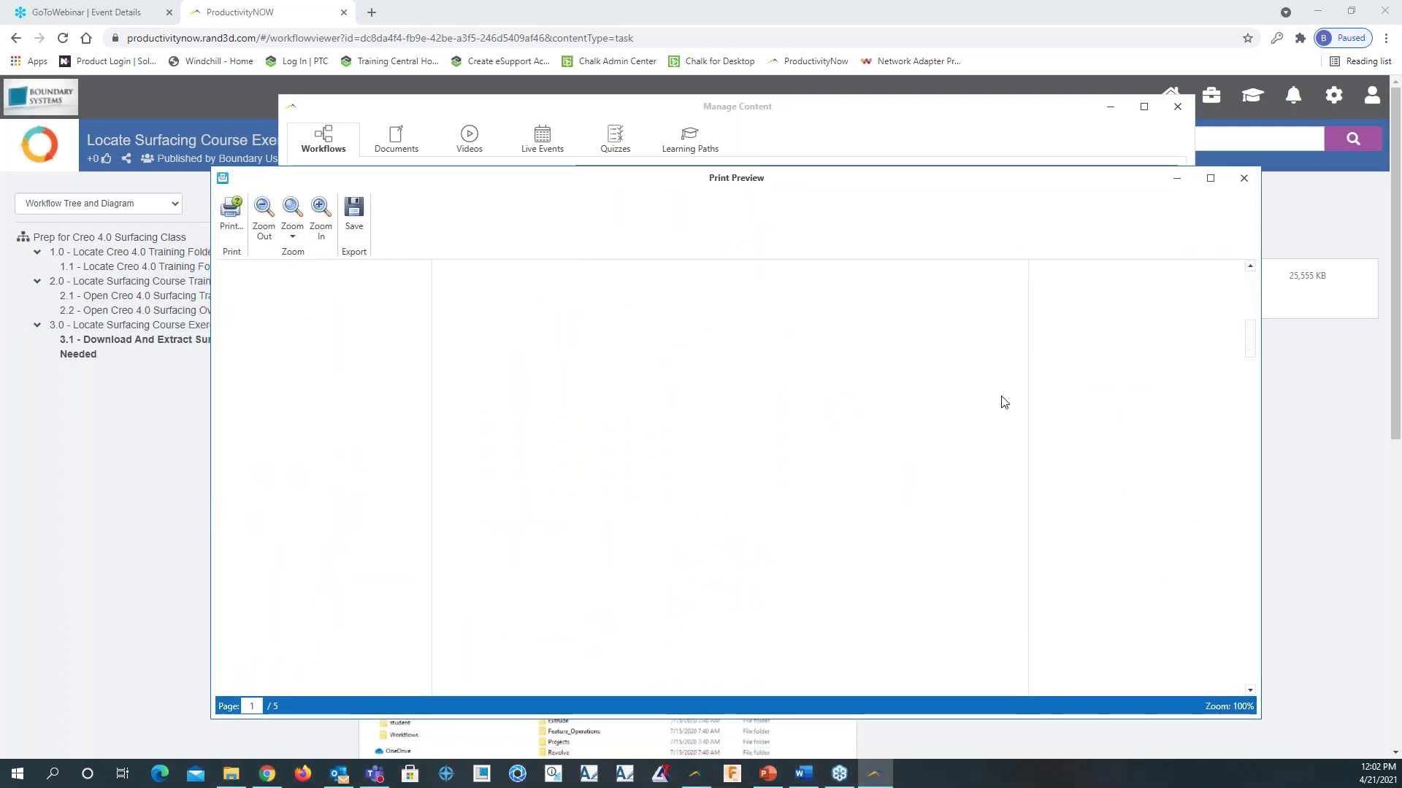
{"action": "left_click_drag", "start_coordinate": [1250, 329], "coordinate": [1172, 269]}
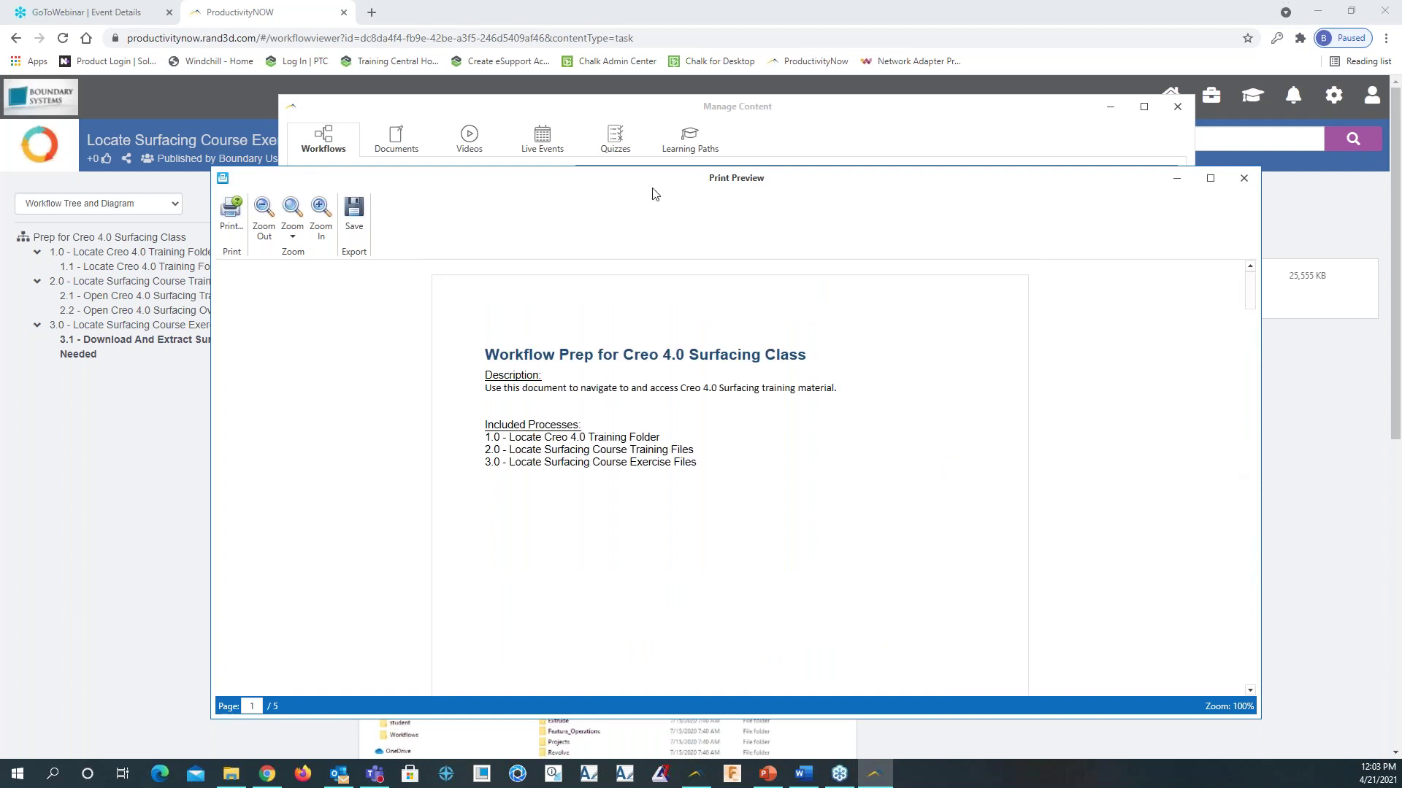
{"action": "left_click", "coordinate": [1243, 182]}
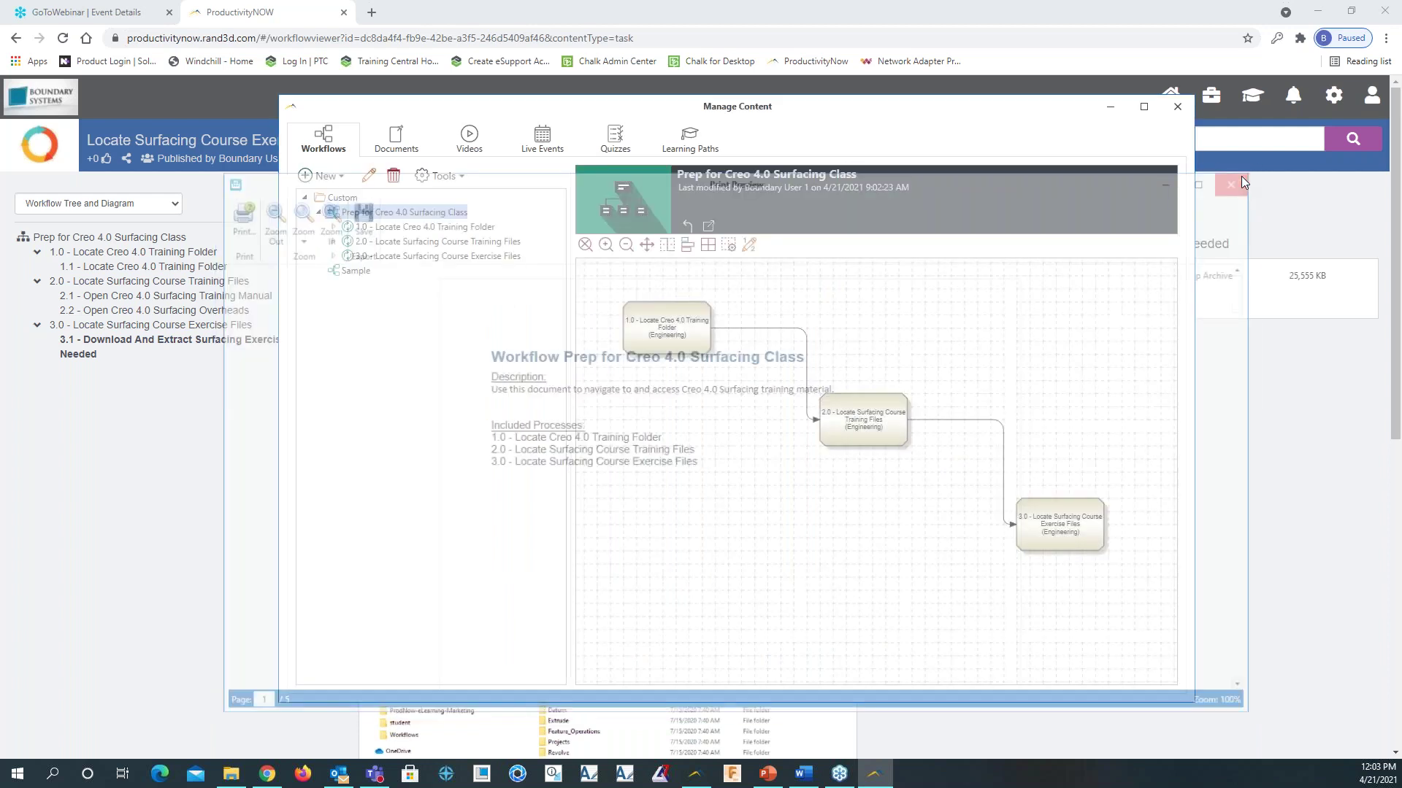
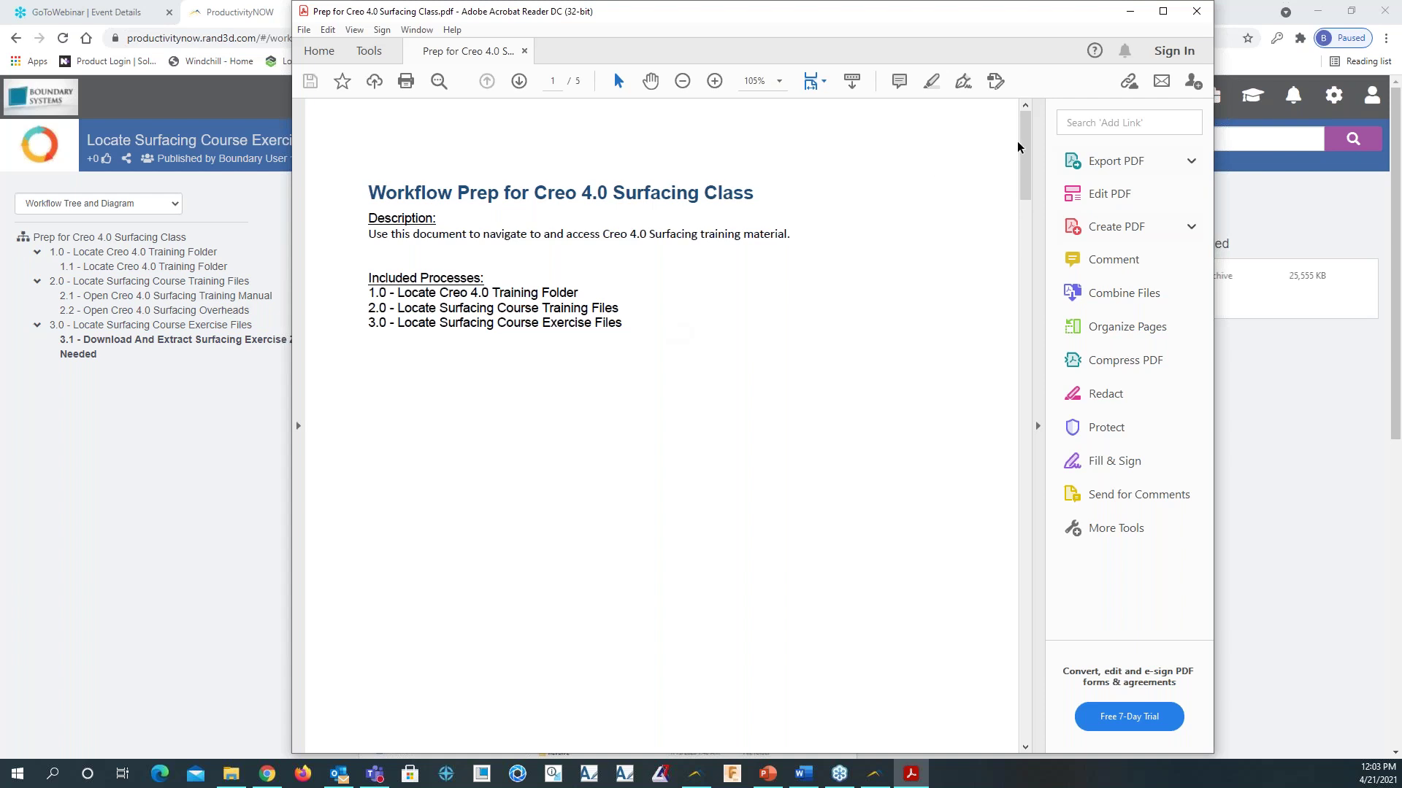
Scroll the Prep for Creo 4.0 Surfacing Class PDF past its first page
{"action": "left_click_drag", "start_coordinate": [1024, 152], "coordinate": [1040, 174]}
Close the surfacing PDF and list all Creo learning paths in the Learning Center
{"action": "left_click", "coordinate": [1196, 11]}
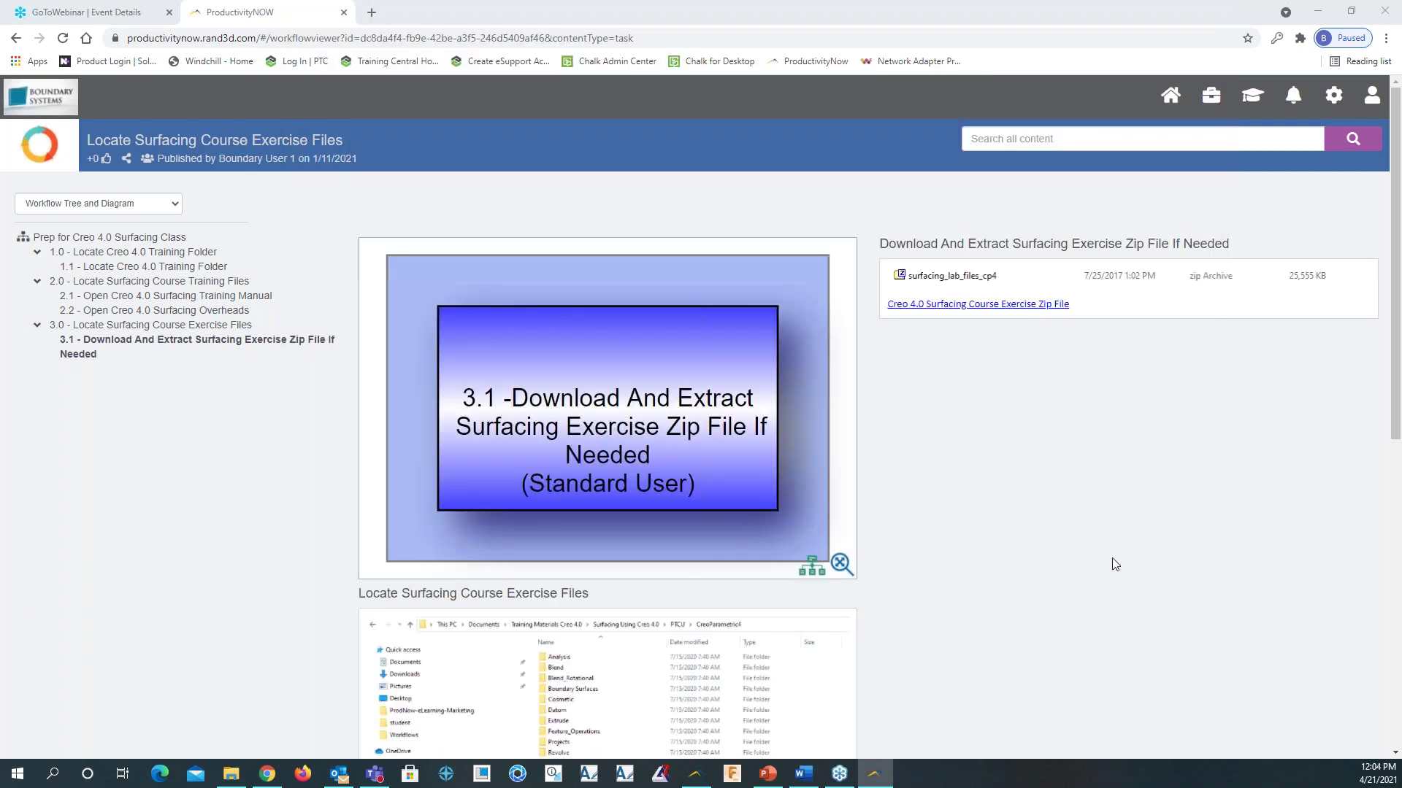
{"action": "left_click", "coordinate": [1170, 95]}
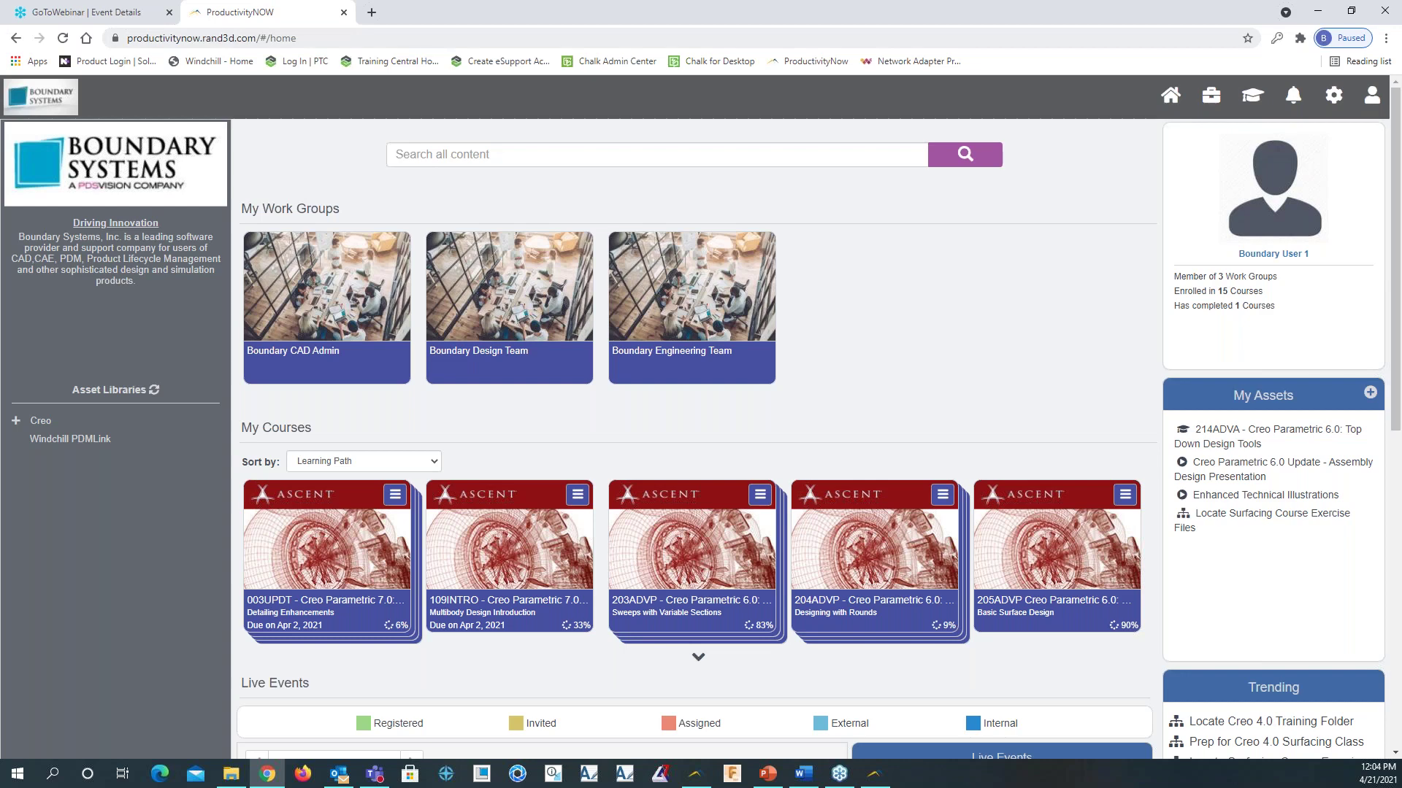
{"action": "left_click", "coordinate": [1252, 96]}
{"action": "left_click", "coordinate": [652, 173]}
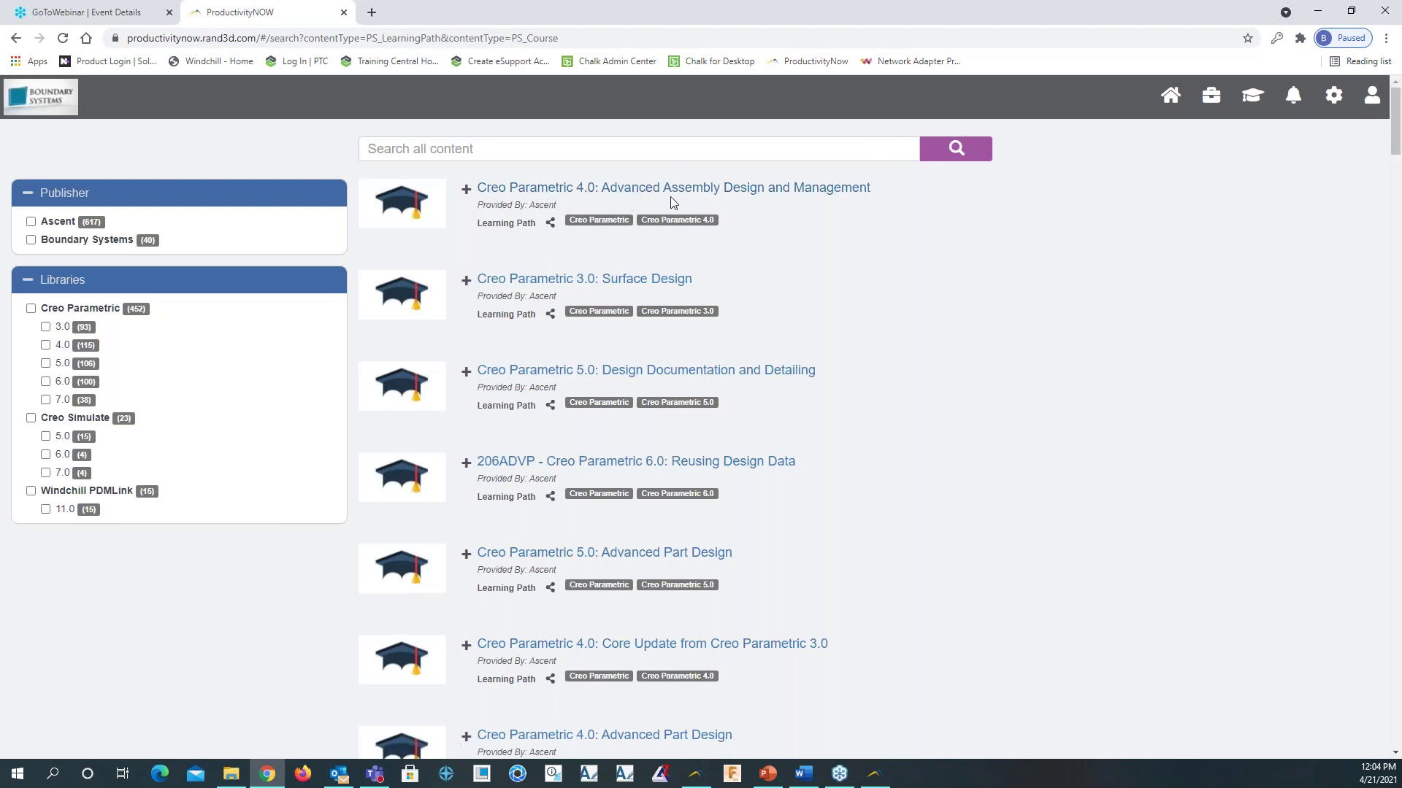
Open the 1.1 Search using the Find Command lesson under Advanced Component Selection
{"action": "left_click", "coordinate": [718, 191]}
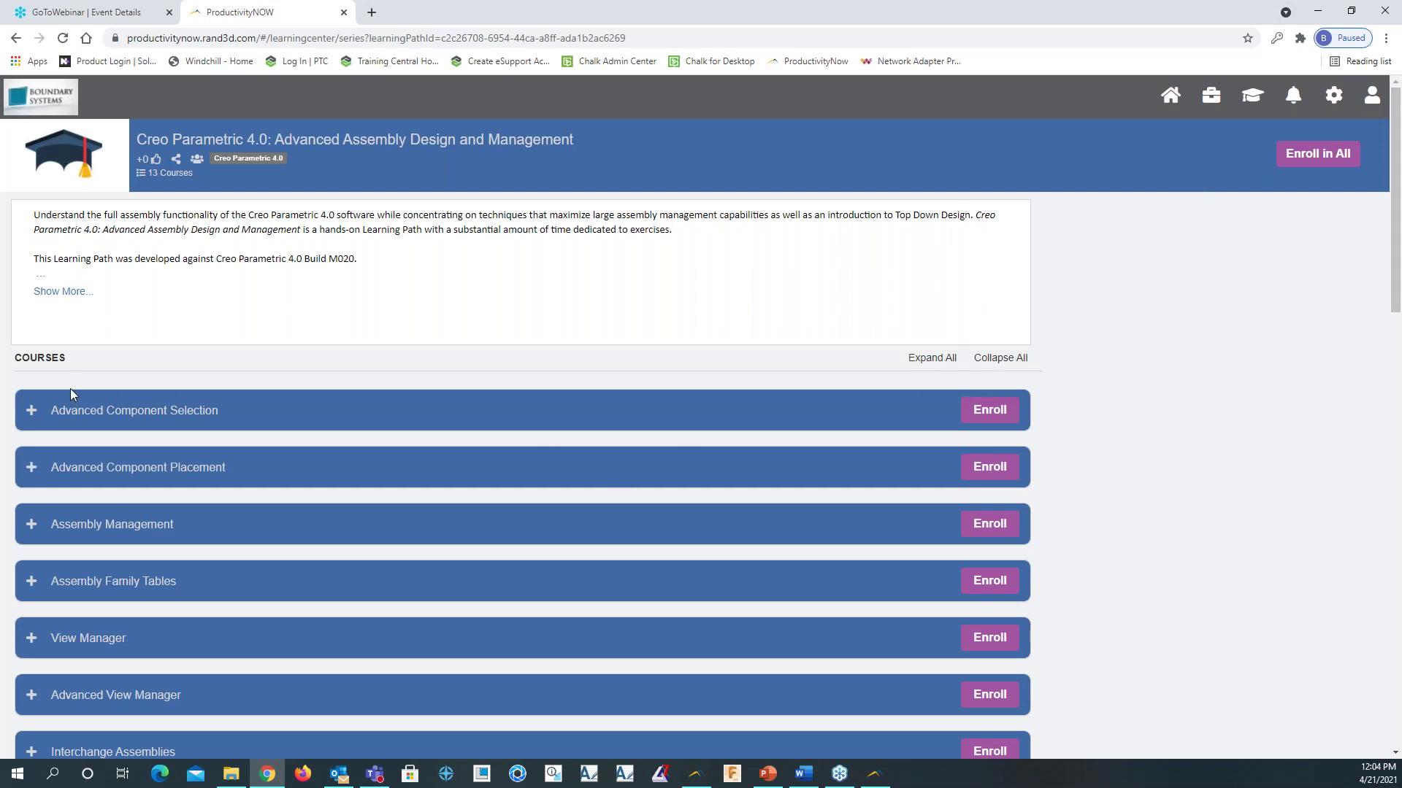
{"action": "left_click", "coordinate": [109, 413]}
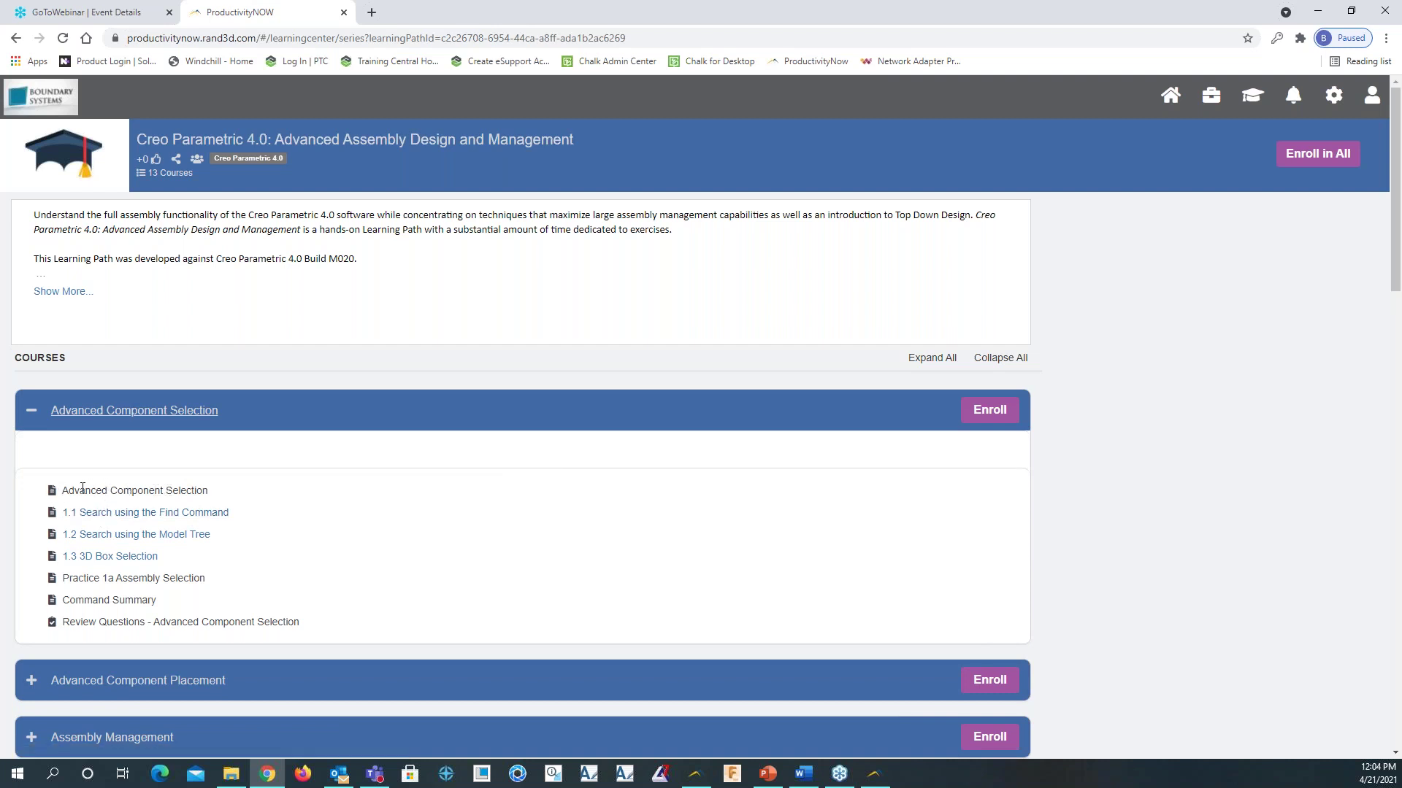
{"action": "left_click", "coordinate": [125, 514]}
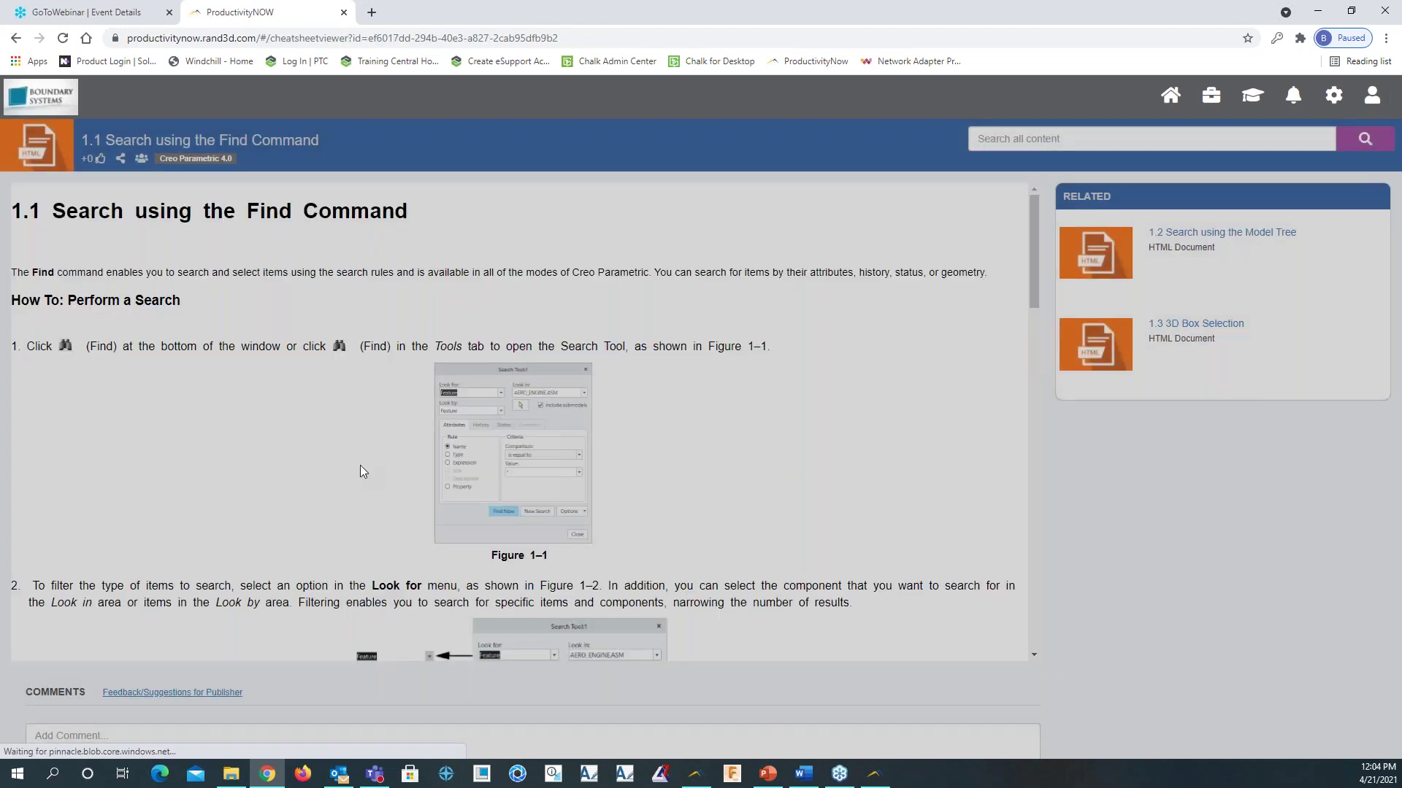
Read through the Find Command lesson, then jump back to its top
{"action": "scroll", "coordinate": [481, 371], "scroll_direction": "down", "scroll_amount": 3}
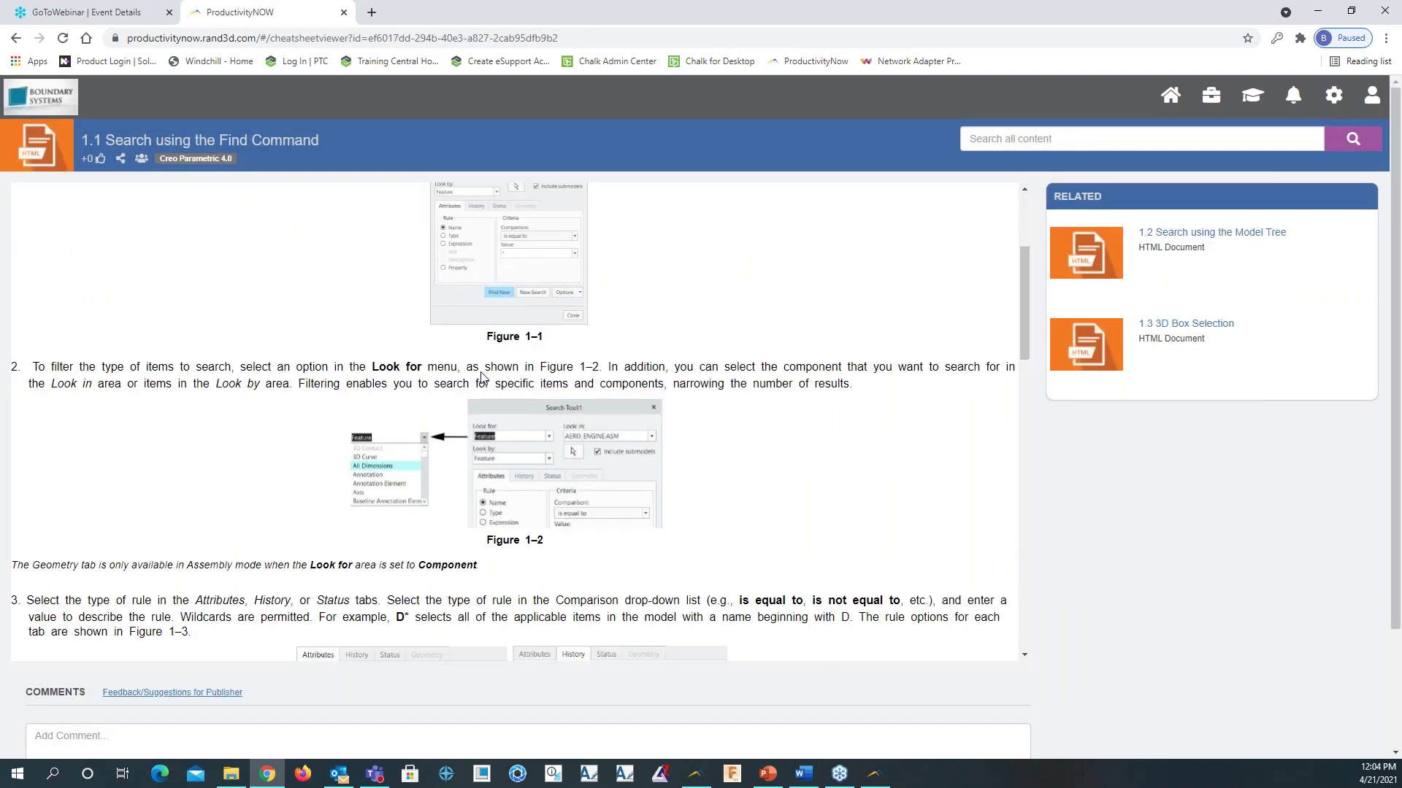
{"action": "scroll", "coordinate": [481, 376], "scroll_direction": "down", "scroll_amount": 2}
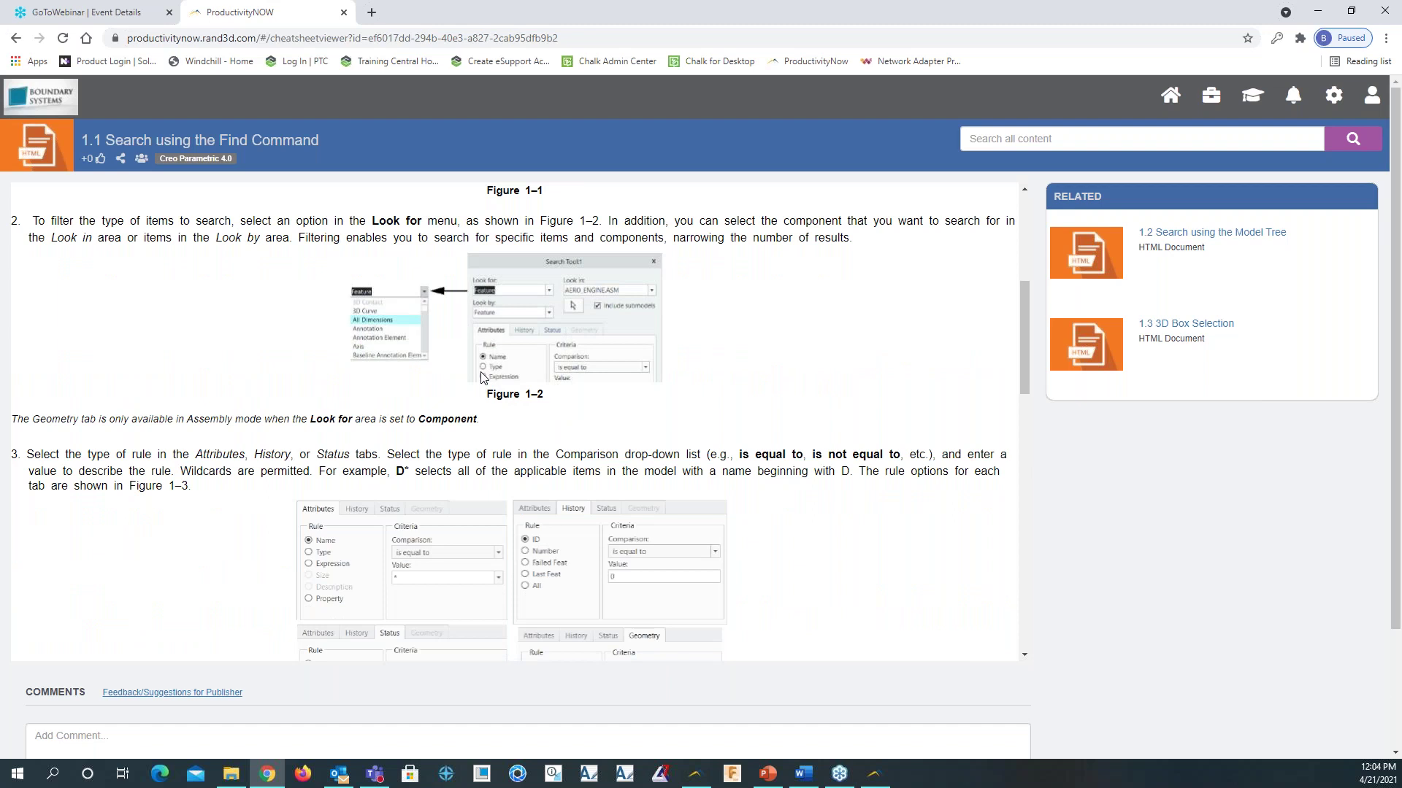
{"action": "scroll", "coordinate": [480, 377], "scroll_direction": "up", "scroll_amount": 5}
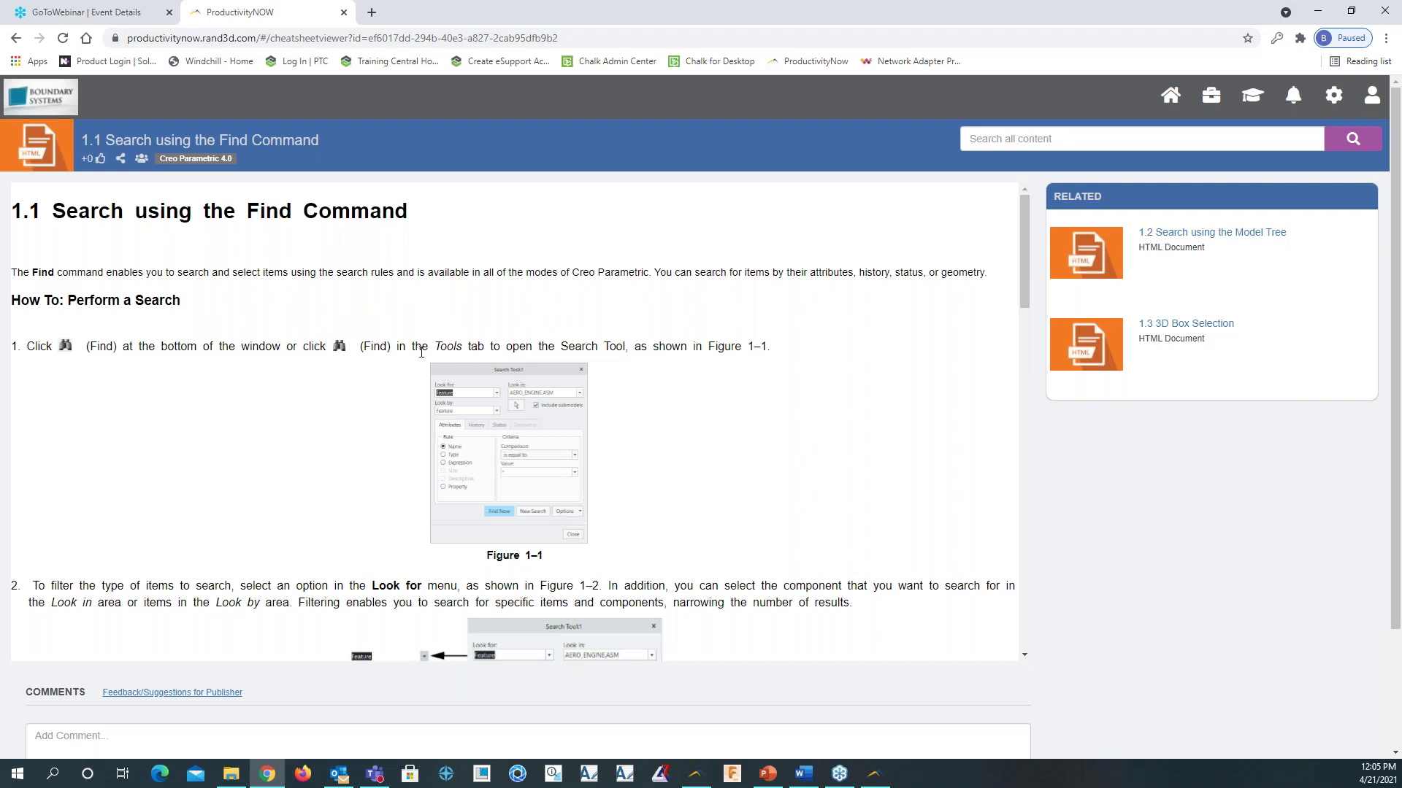
{"action": "scroll", "coordinate": [533, 341], "scroll_direction": "down", "scroll_amount": 15}
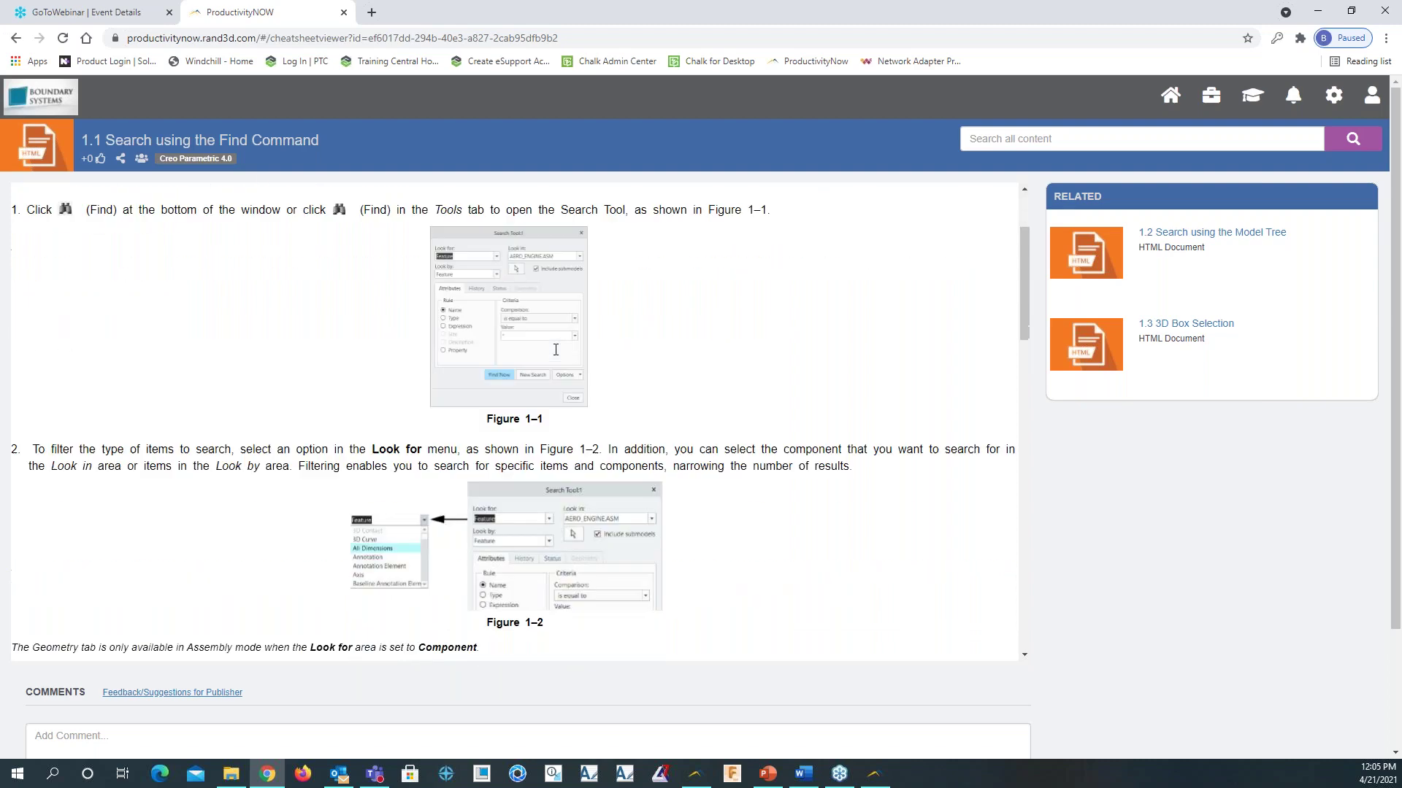
{"action": "scroll", "coordinate": [515, 421], "scroll_direction": "down", "scroll_amount": 3}
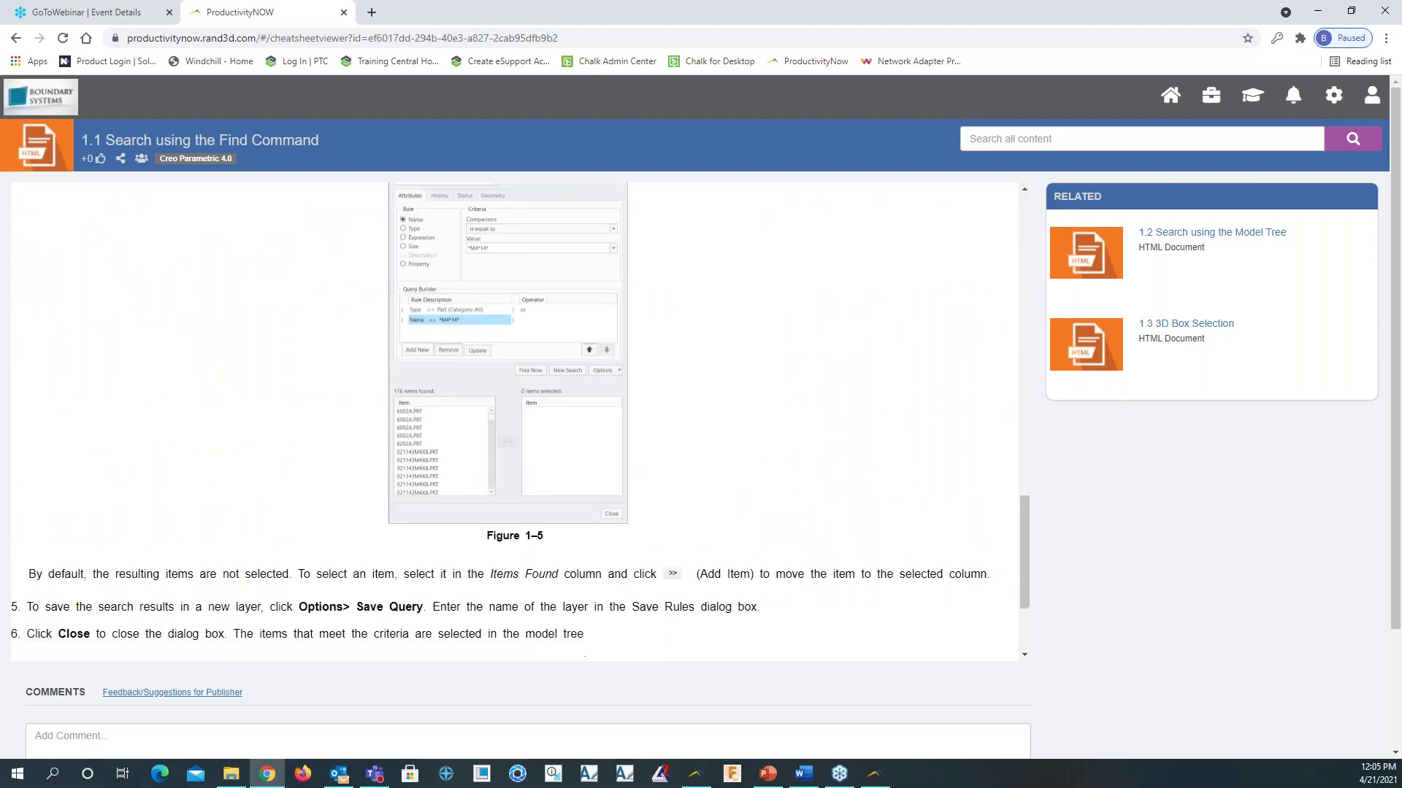
{"action": "key", "text": "Home"}
Preview the 3.1 Layers in Assembly Mode lesson from the Assembly Management course
{"action": "left_click", "coordinate": [16, 38]}
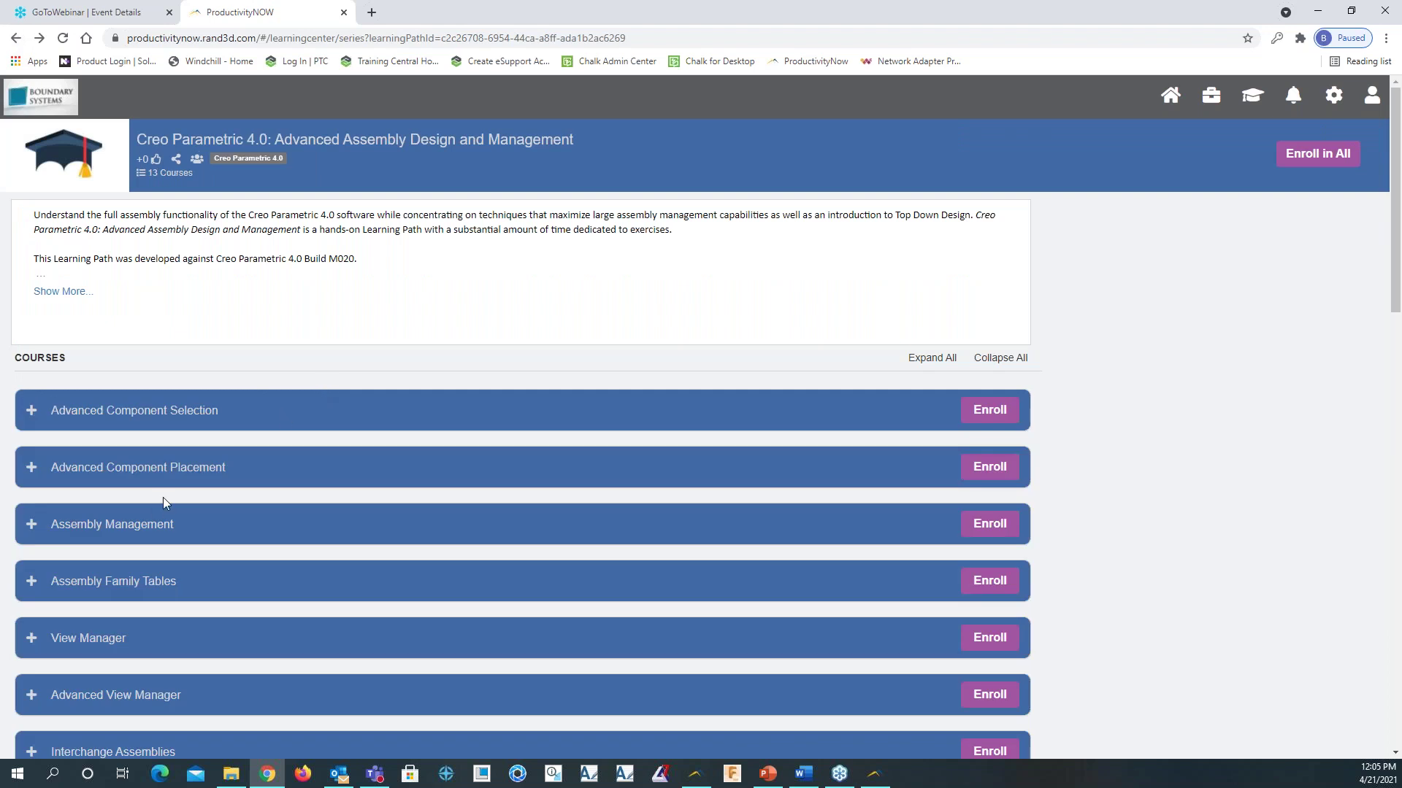
{"action": "scroll", "coordinate": [164, 497], "scroll_direction": "down", "scroll_amount": 2}
{"action": "left_click", "coordinate": [32, 379]}
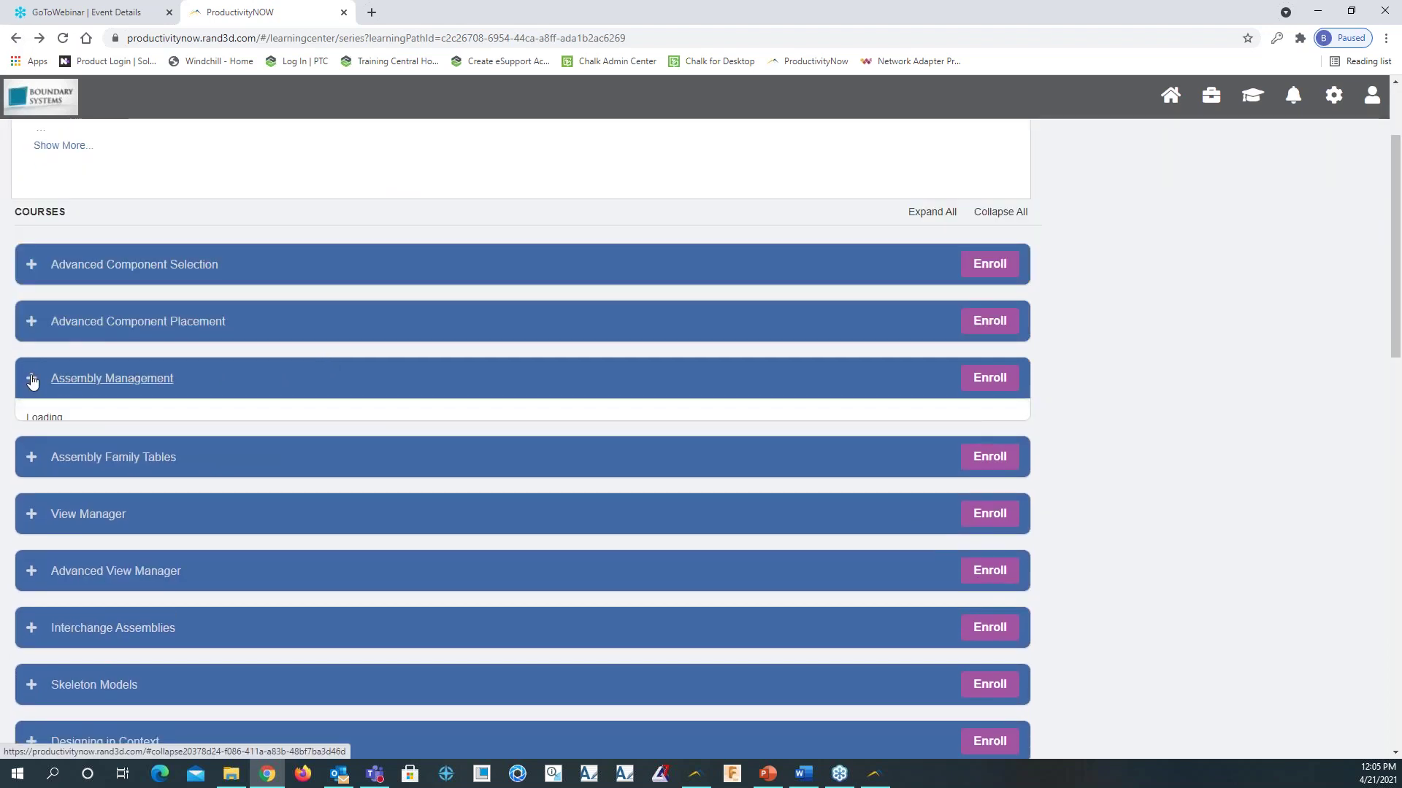
{"action": "left_click", "coordinate": [103, 385]}
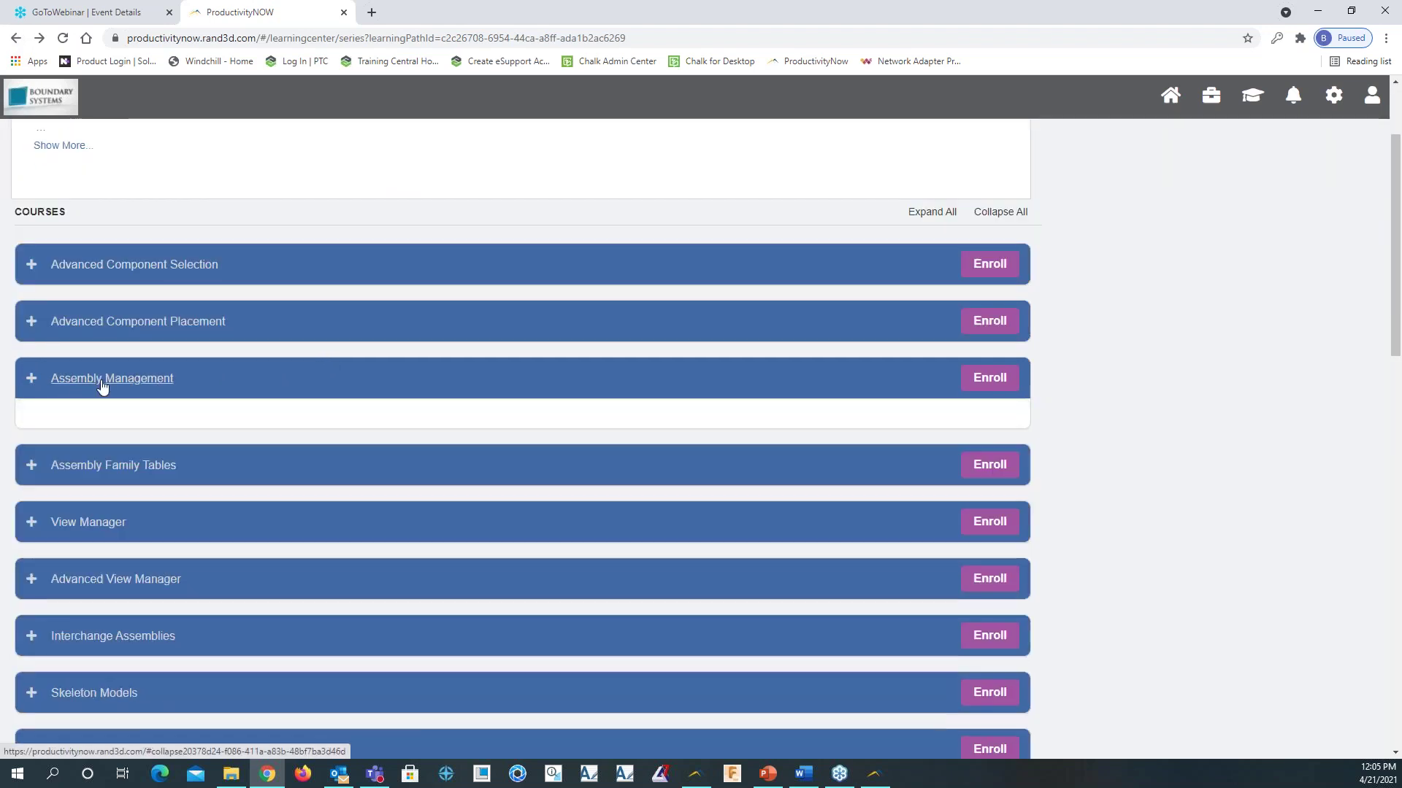
{"action": "left_click", "coordinate": [102, 386]}
{"action": "scroll", "coordinate": [161, 482], "scroll_direction": "down", "scroll_amount": 2}
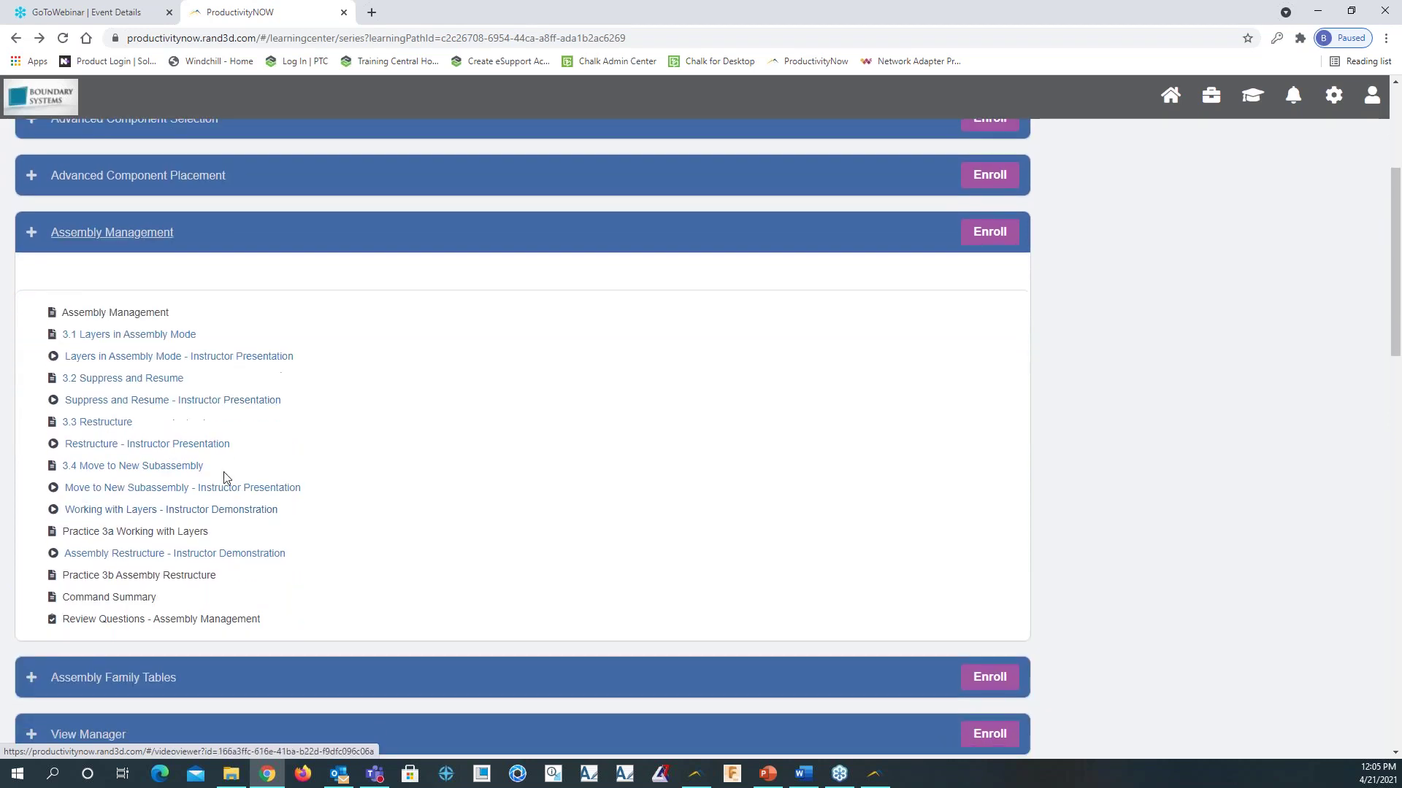
{"action": "left_click", "coordinate": [122, 338]}
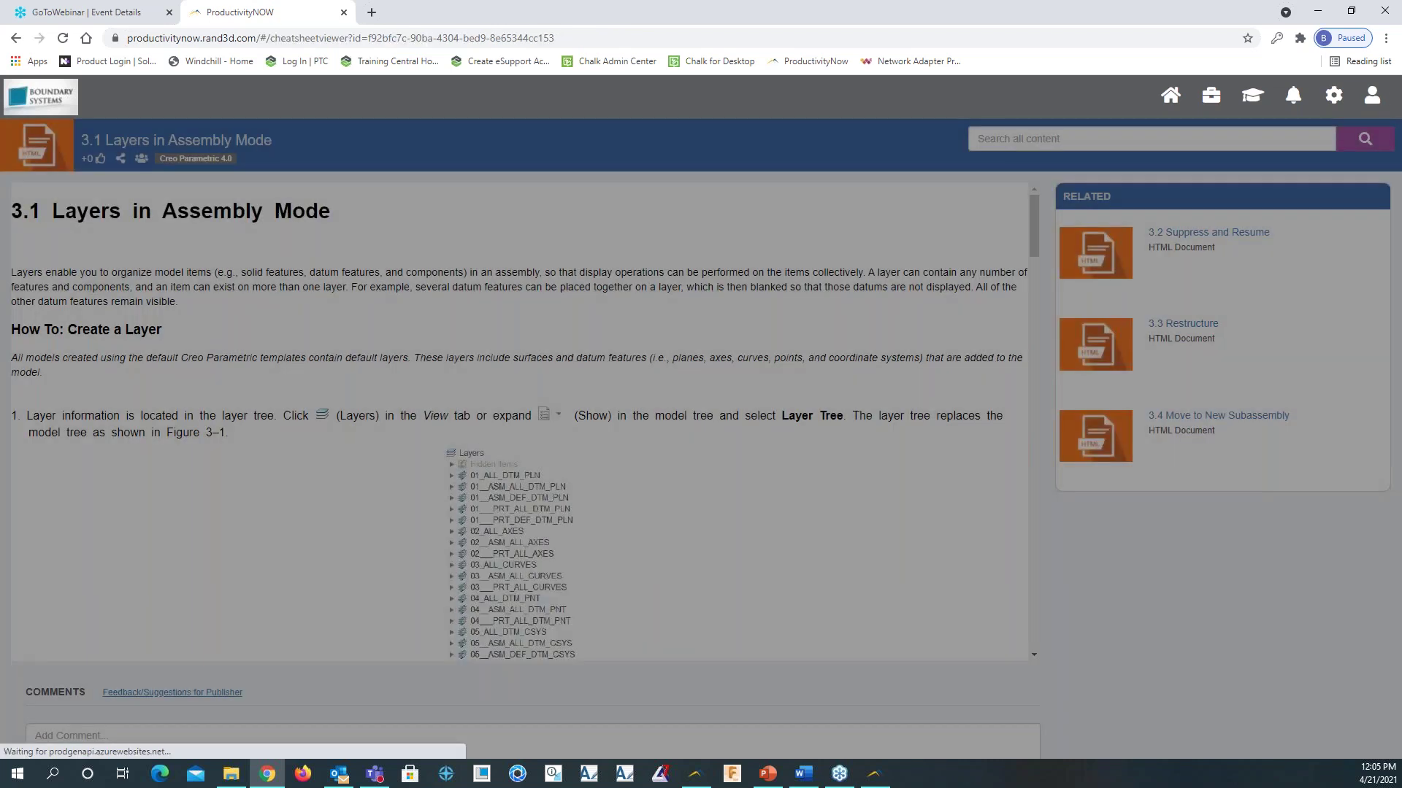
{"action": "scroll", "coordinate": [303, 375], "scroll_direction": "down", "scroll_amount": 6}
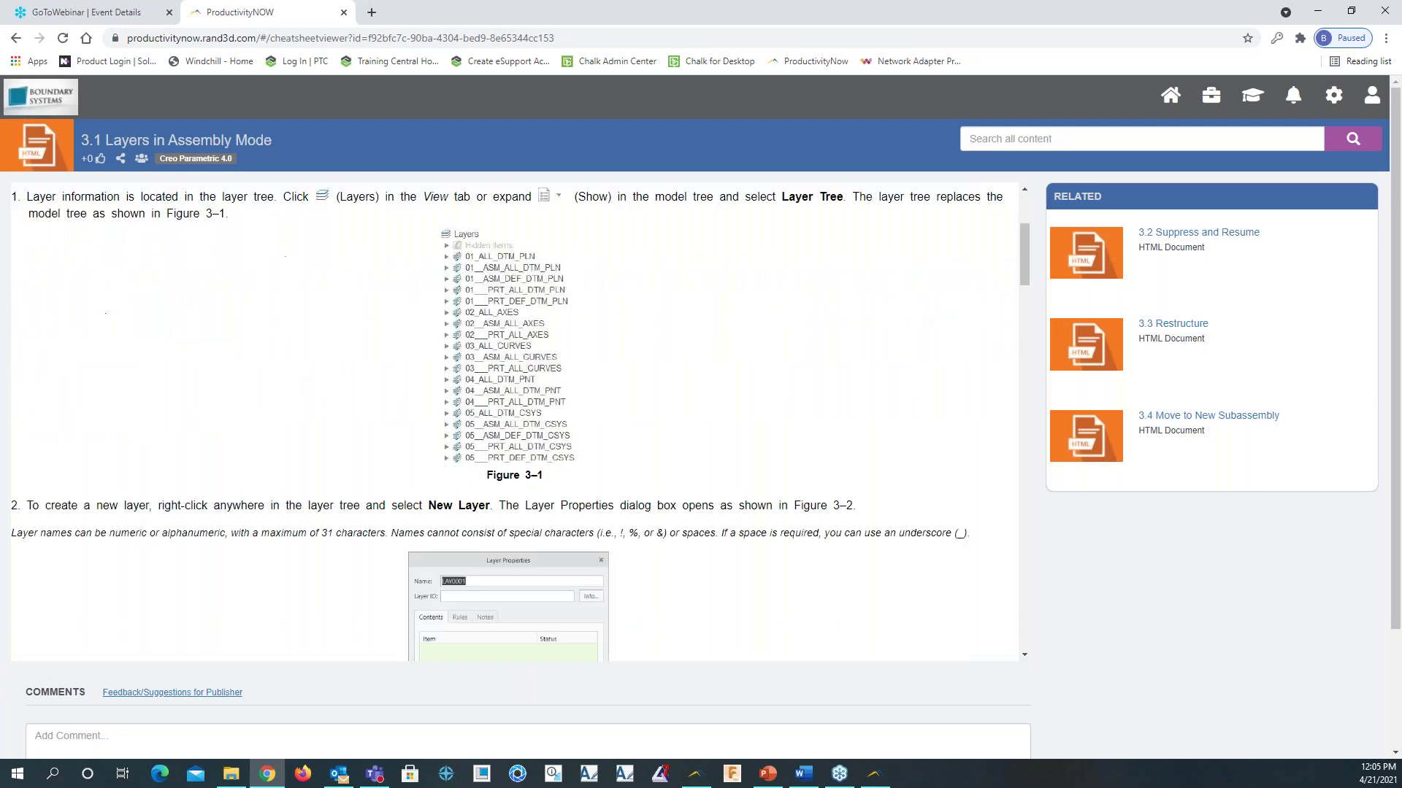
{"action": "scroll", "coordinate": [308, 373], "scroll_direction": "down", "scroll_amount": 4}
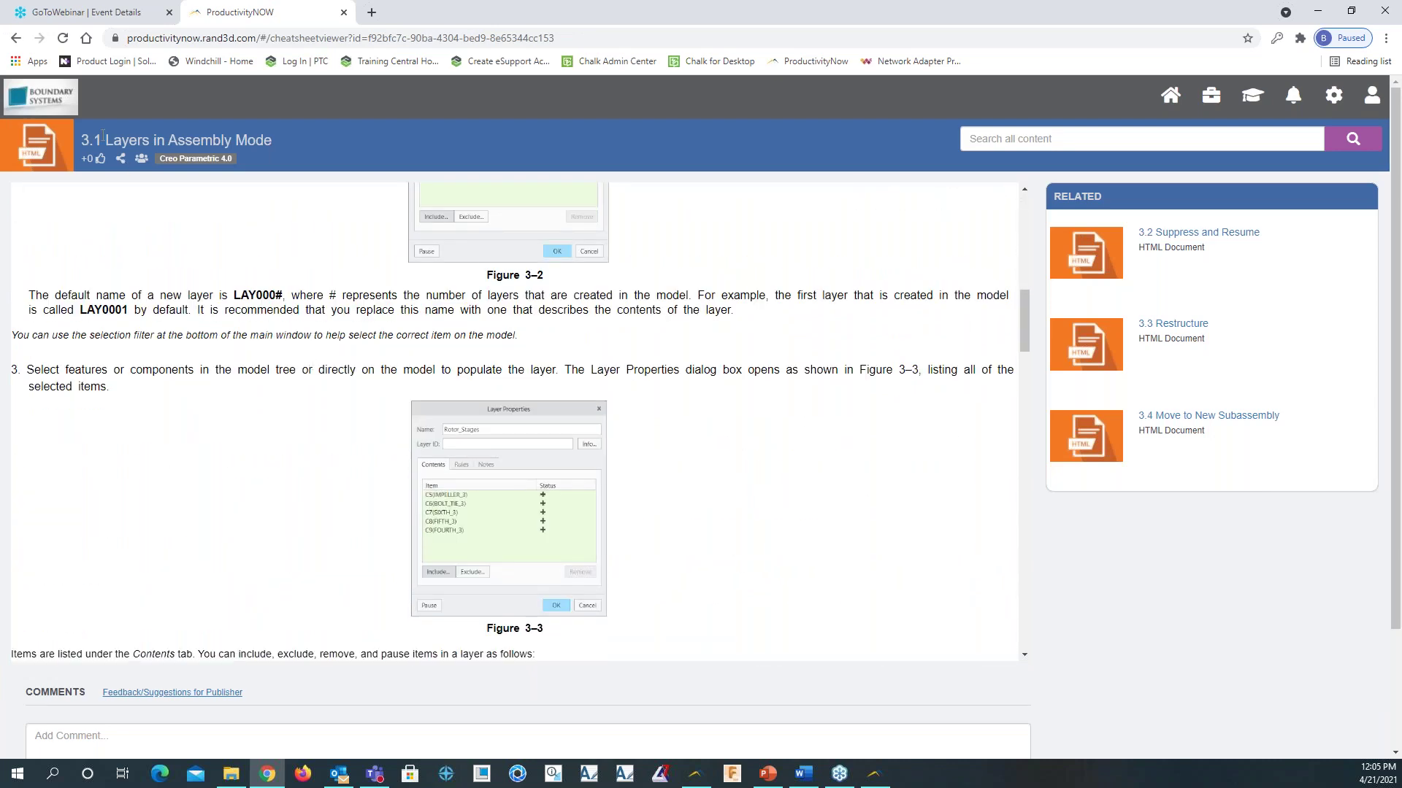
Back on the course list, open the Suppress and Resume - Instructor Presentation video
{"action": "left_click", "coordinate": [15, 38]}
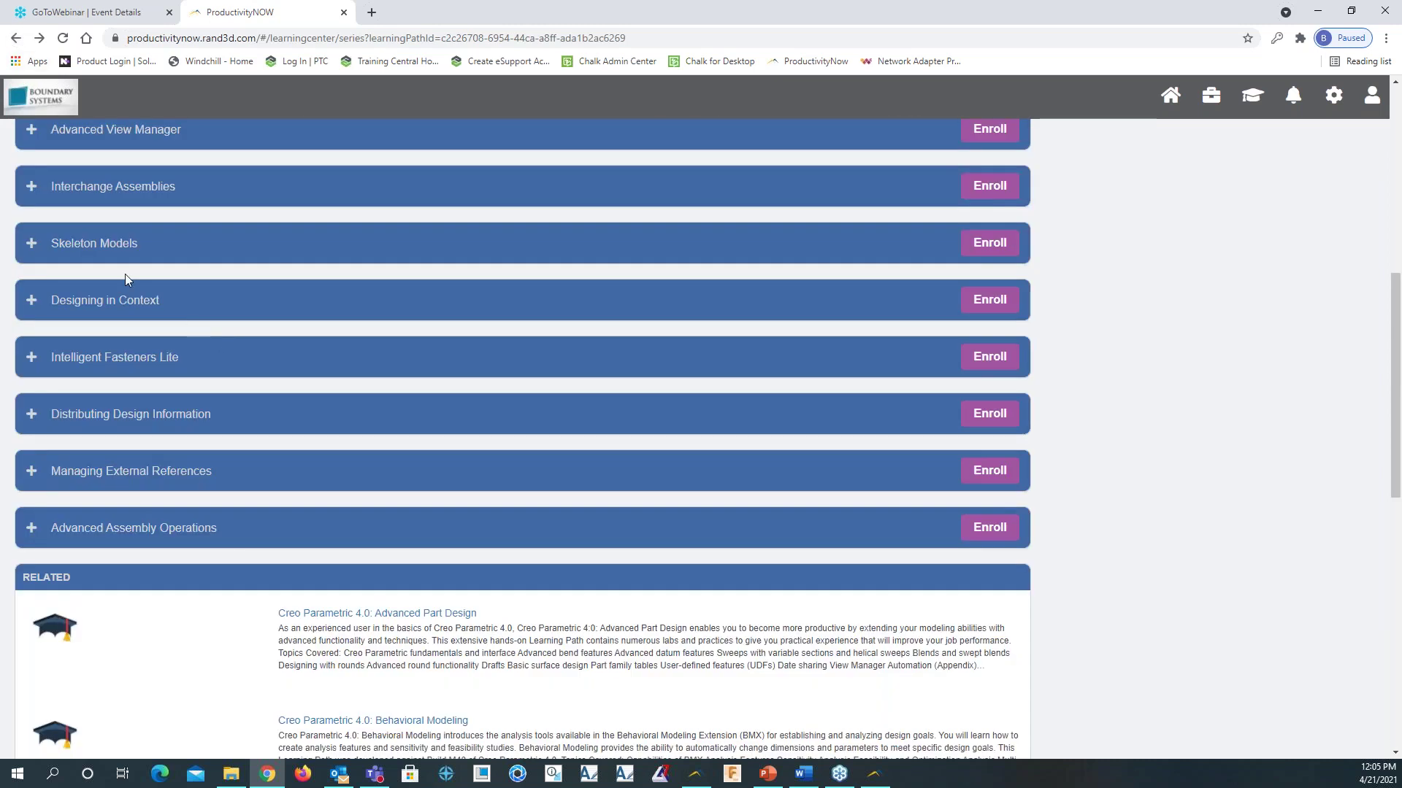
{"action": "scroll", "coordinate": [125, 273], "scroll_direction": "up", "scroll_amount": 6}
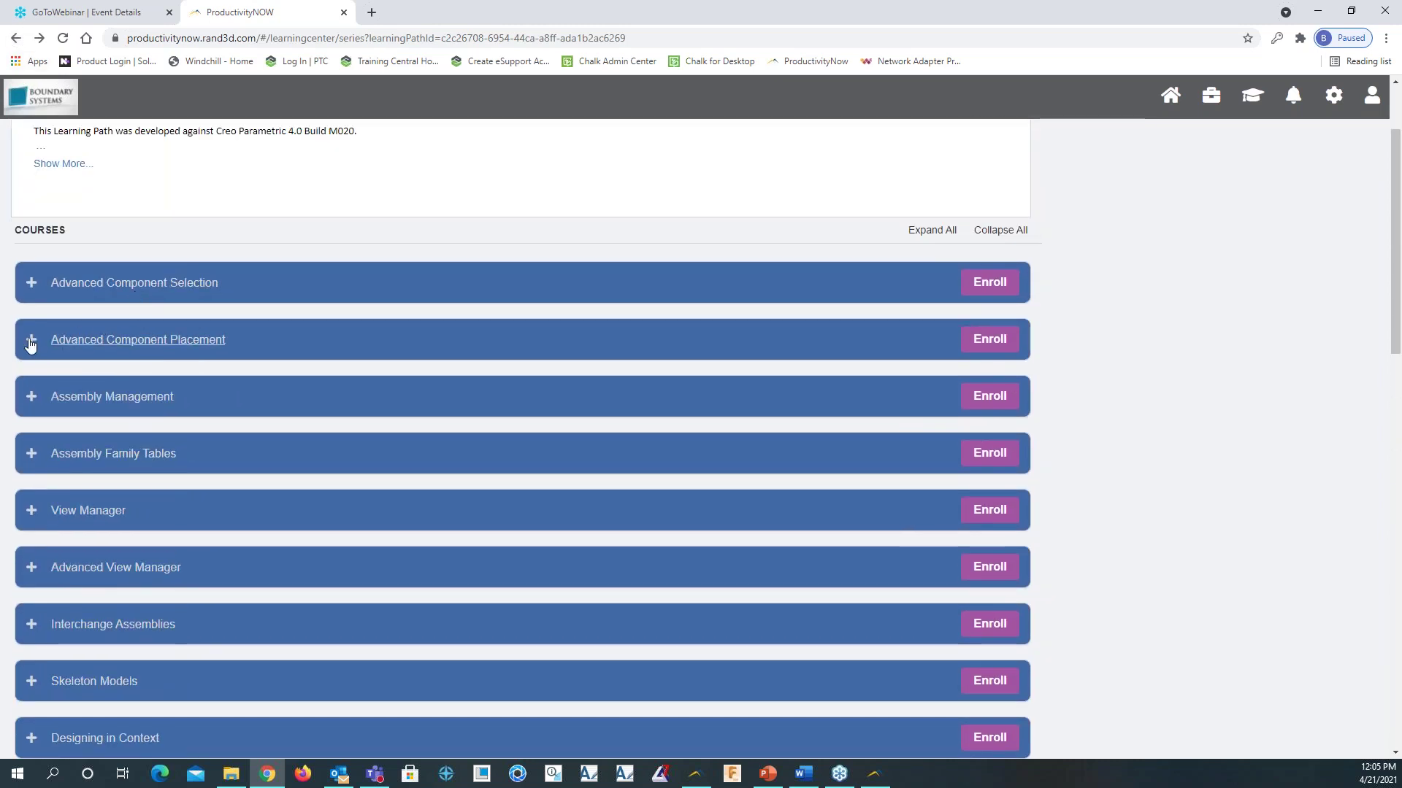
{"action": "left_click", "coordinate": [31, 342]}
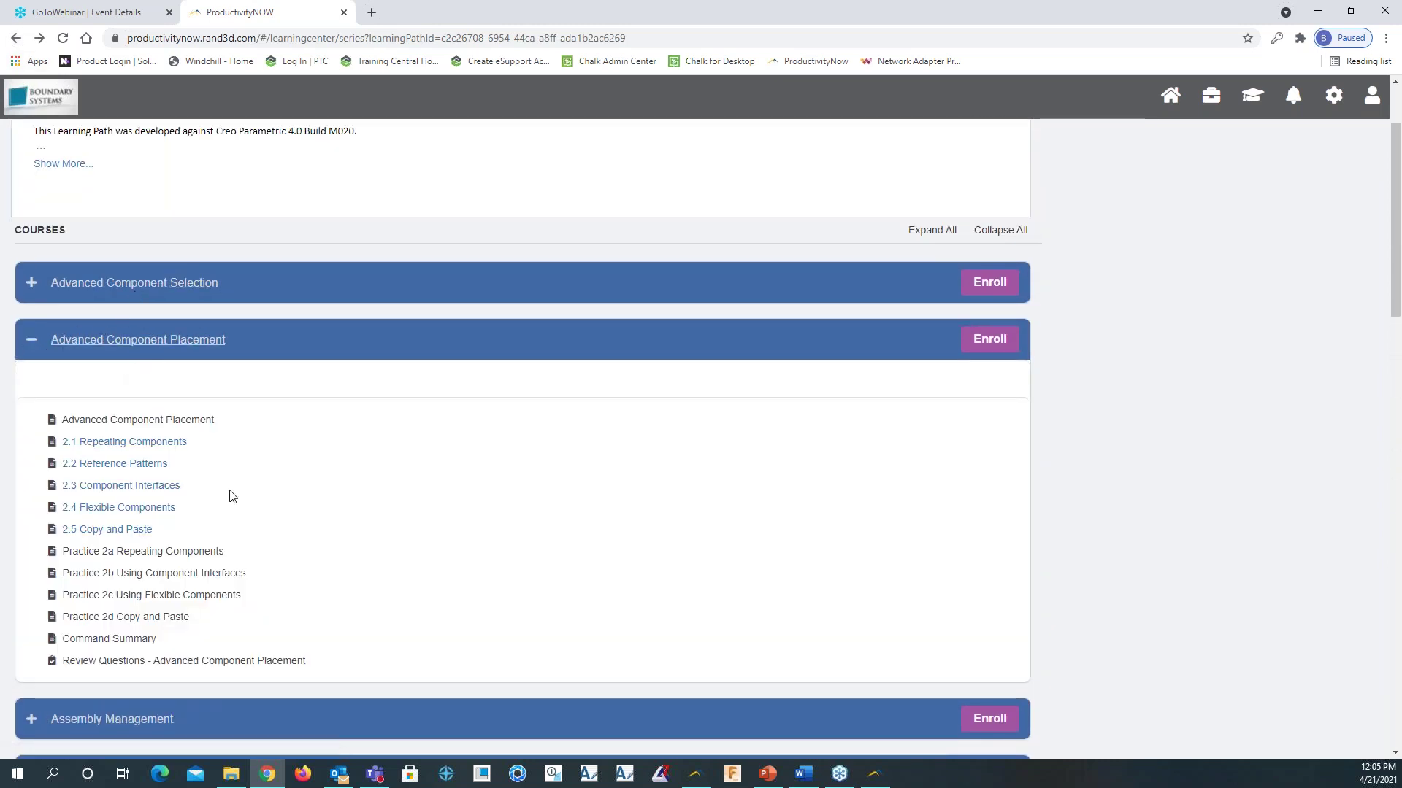
{"action": "left_click", "coordinate": [30, 340]}
{"action": "left_click", "coordinate": [34, 399]}
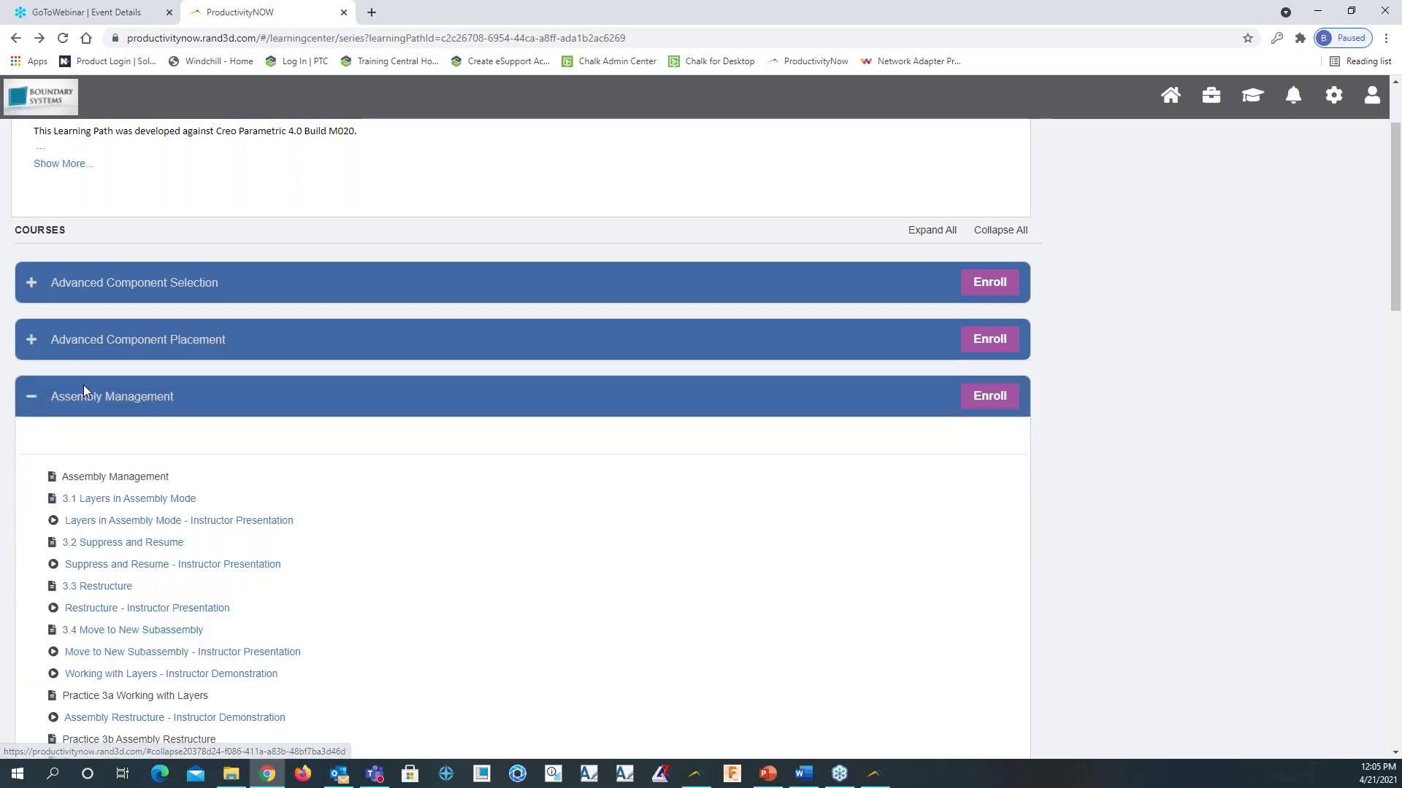
{"action": "scroll", "coordinate": [305, 511], "scroll_direction": "down", "scroll_amount": 2}
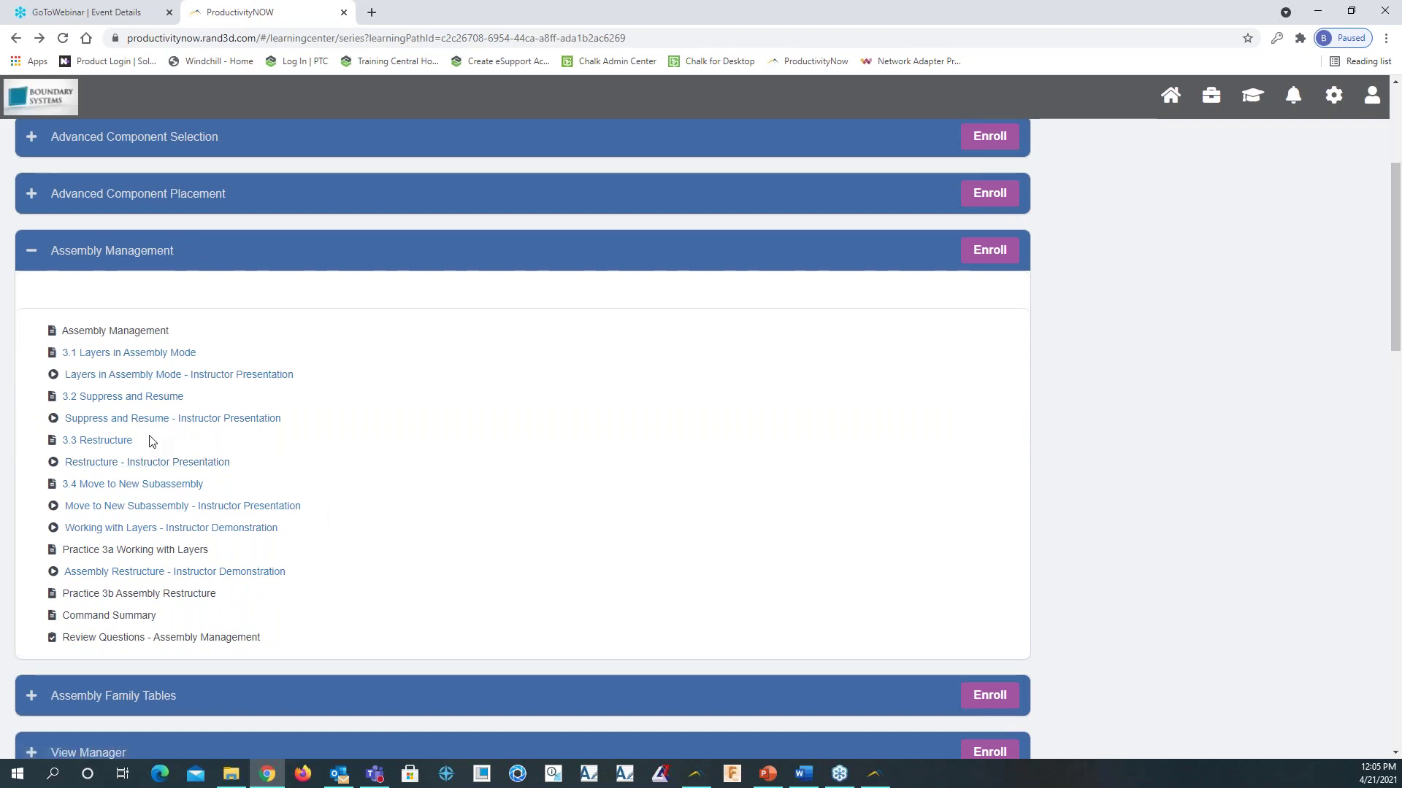
{"action": "left_click", "coordinate": [81, 419]}
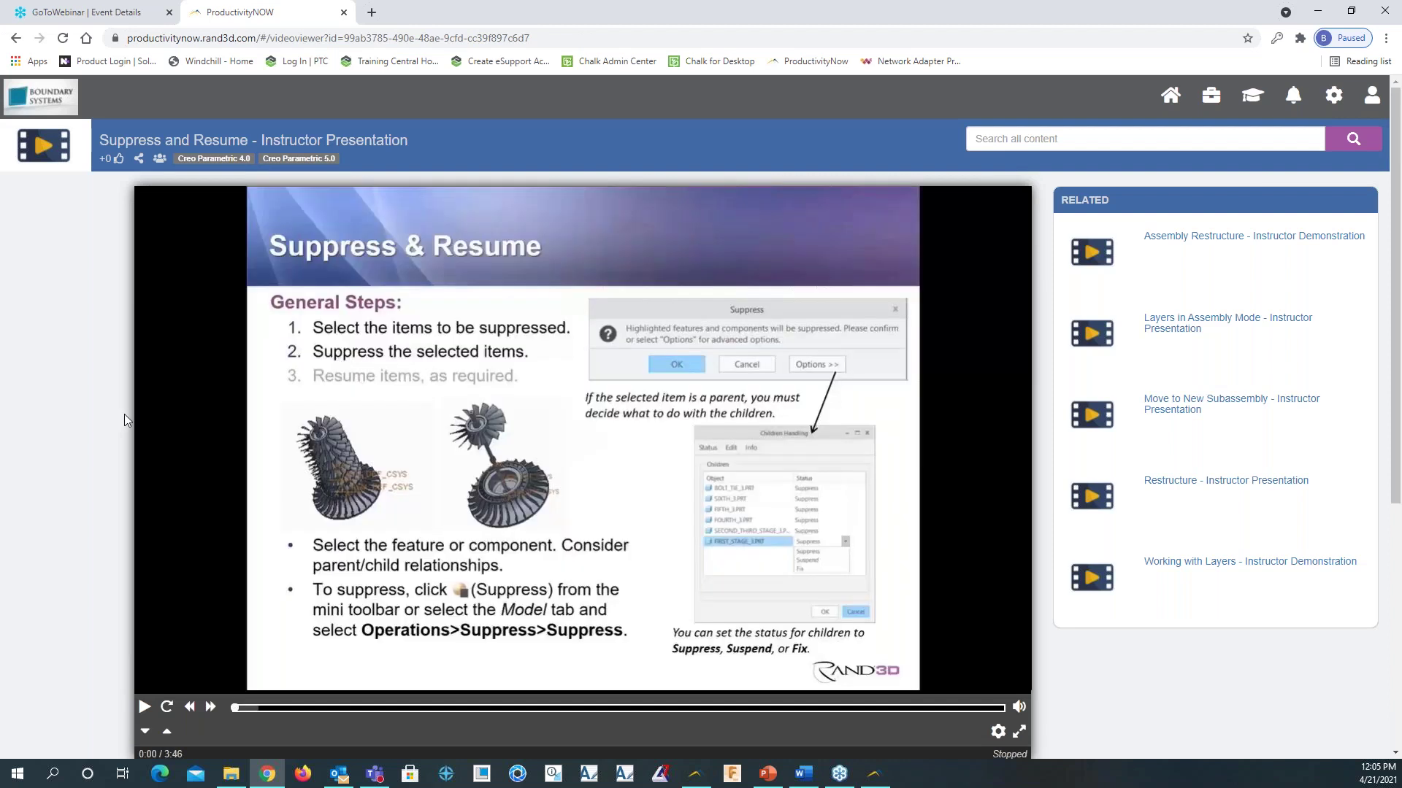
Play the Suppress and Resume video, pause, seek to 1:23, then return to the courses
{"action": "scroll", "coordinate": [292, 474], "scroll_direction": "down", "scroll_amount": 2}
{"action": "left_click", "coordinate": [146, 562]}
{"action": "scroll", "coordinate": [185, 621], "scroll_direction": "up", "scroll_amount": 1}
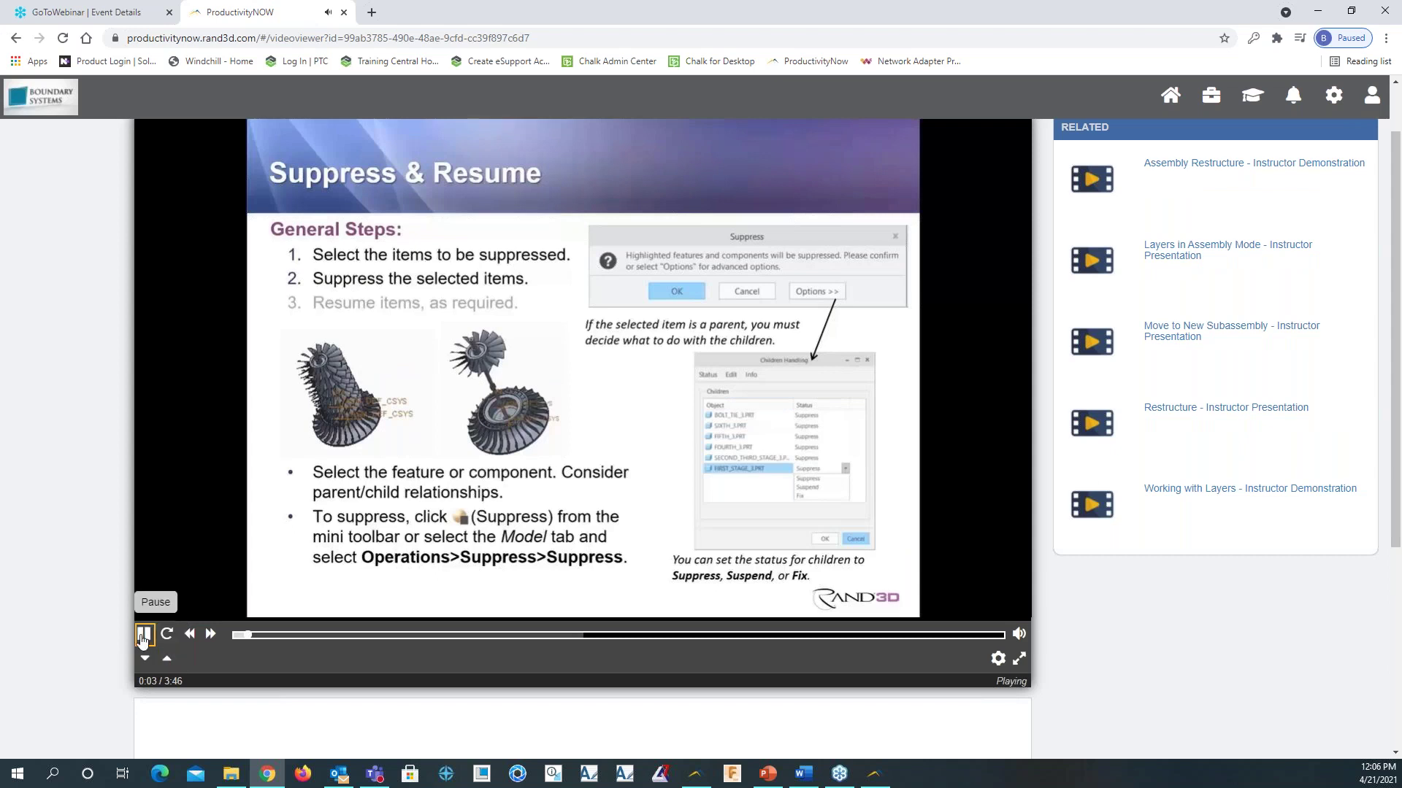
{"action": "left_click", "coordinate": [259, 634]}
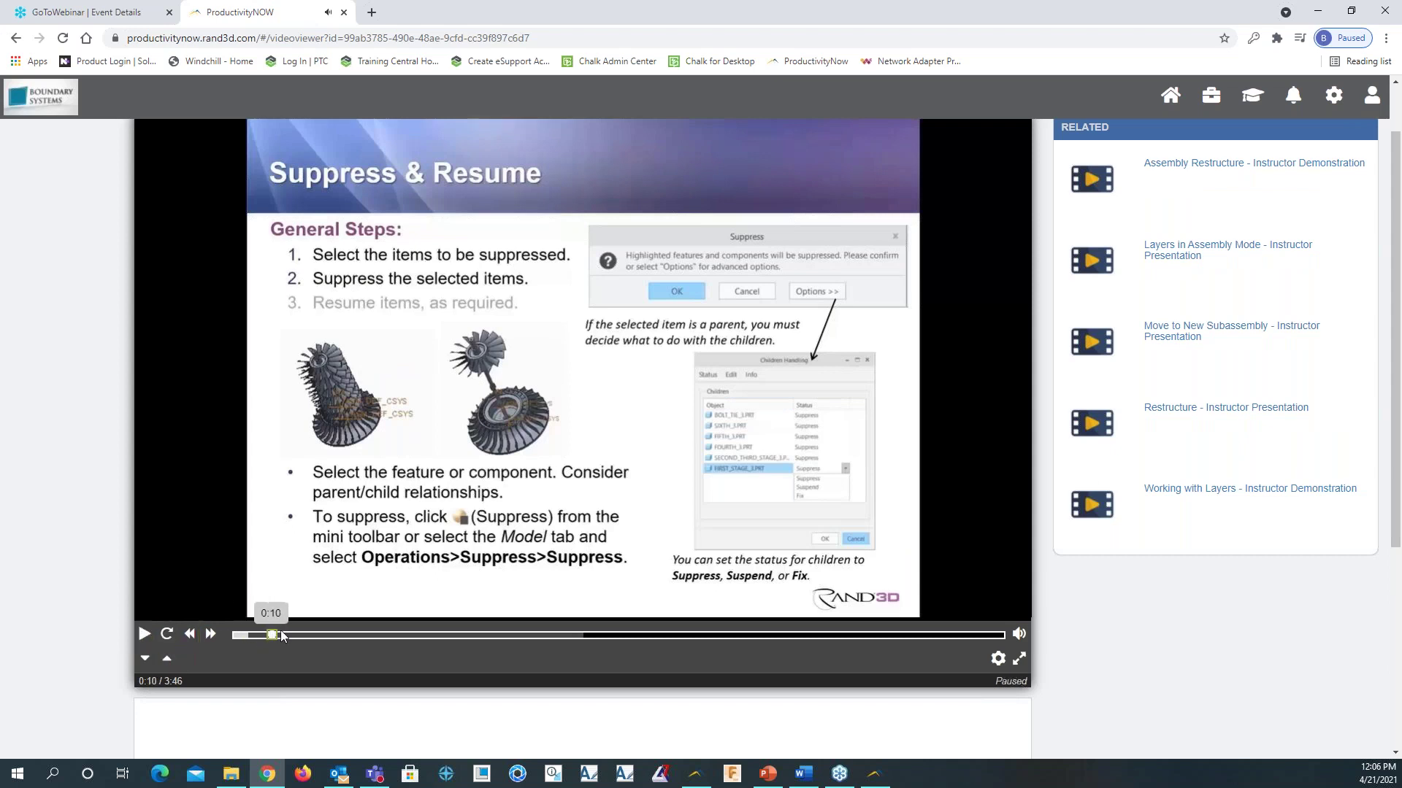
{"action": "left_click_drag", "start_coordinate": [280, 640], "coordinate": [520, 633]}
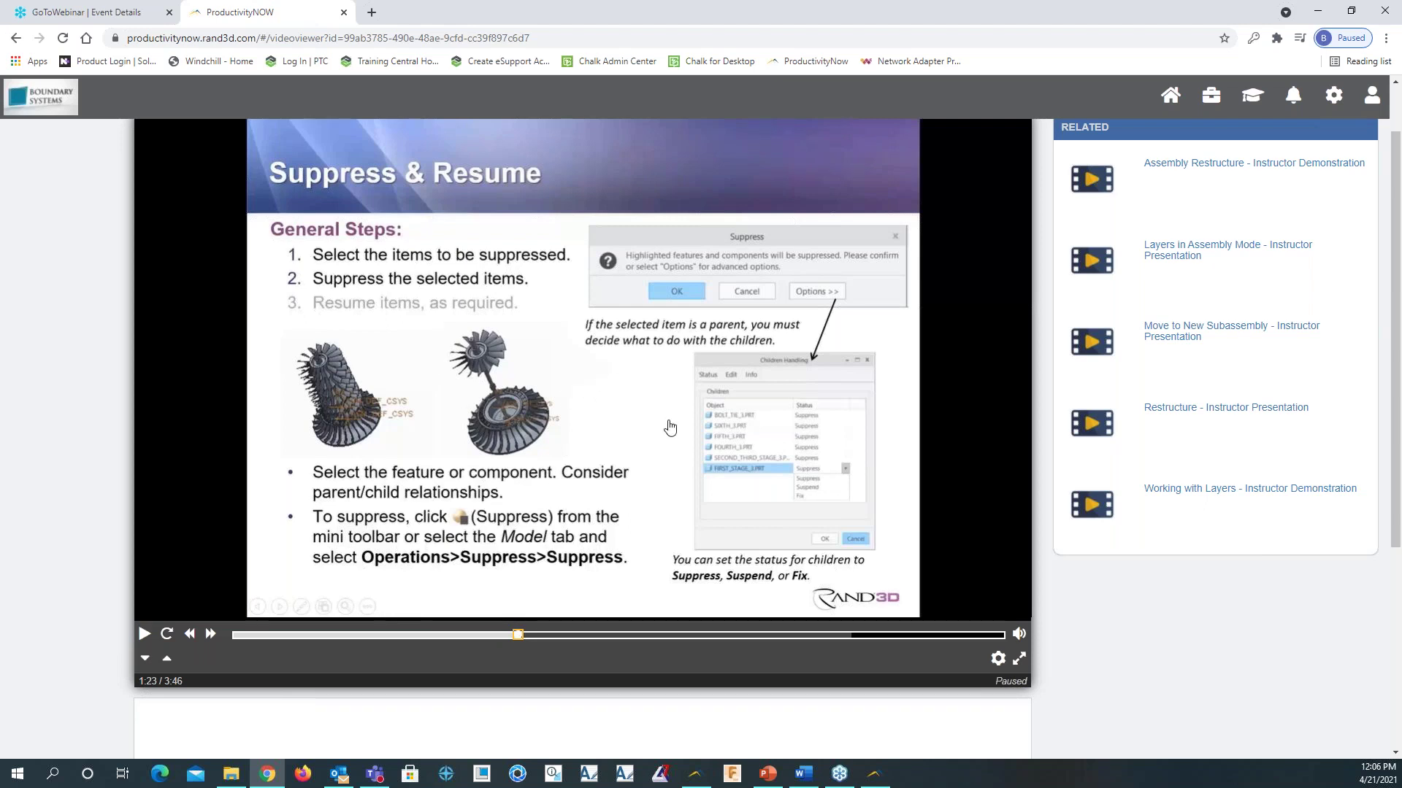
{"action": "scroll", "coordinate": [347, 233], "scroll_direction": "up", "scroll_amount": 1}
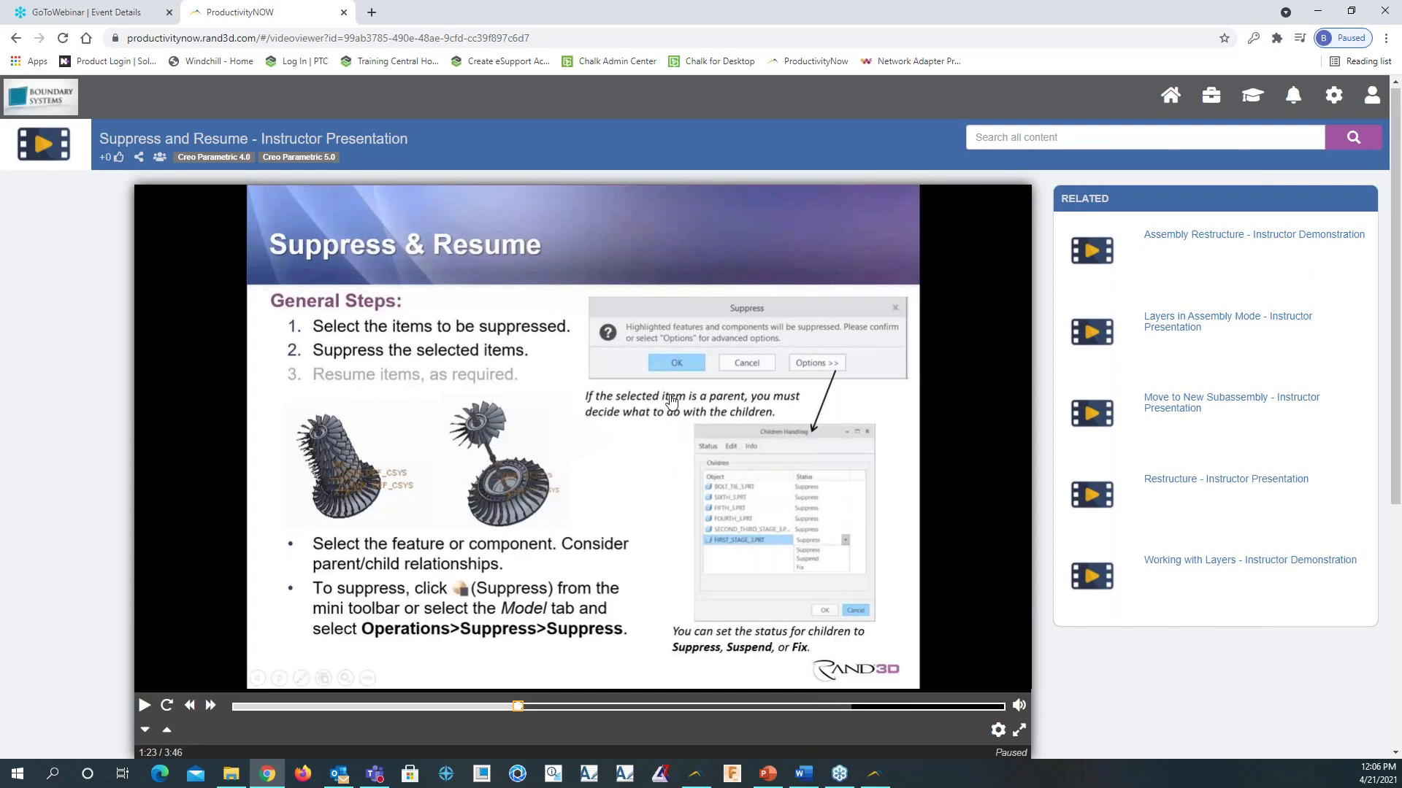
{"action": "left_click", "coordinate": [14, 38]}
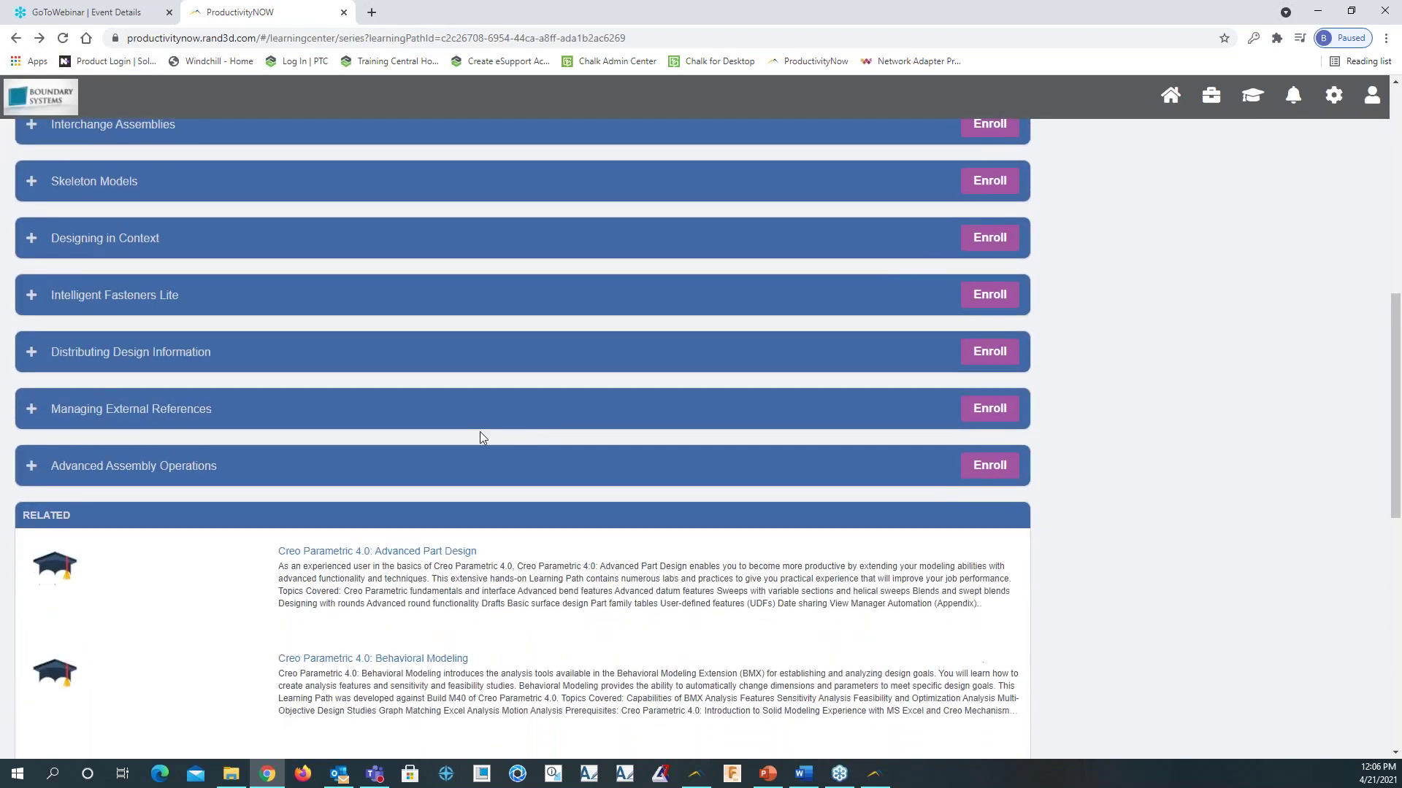
Expand the Skeleton Models course's lessons and open 8.1 Skeleton Models
{"action": "scroll", "coordinate": [480, 433], "scroll_direction": "down", "scroll_amount": 4}
{"action": "scroll", "coordinate": [886, 397], "scroll_direction": "up", "scroll_amount": 12}
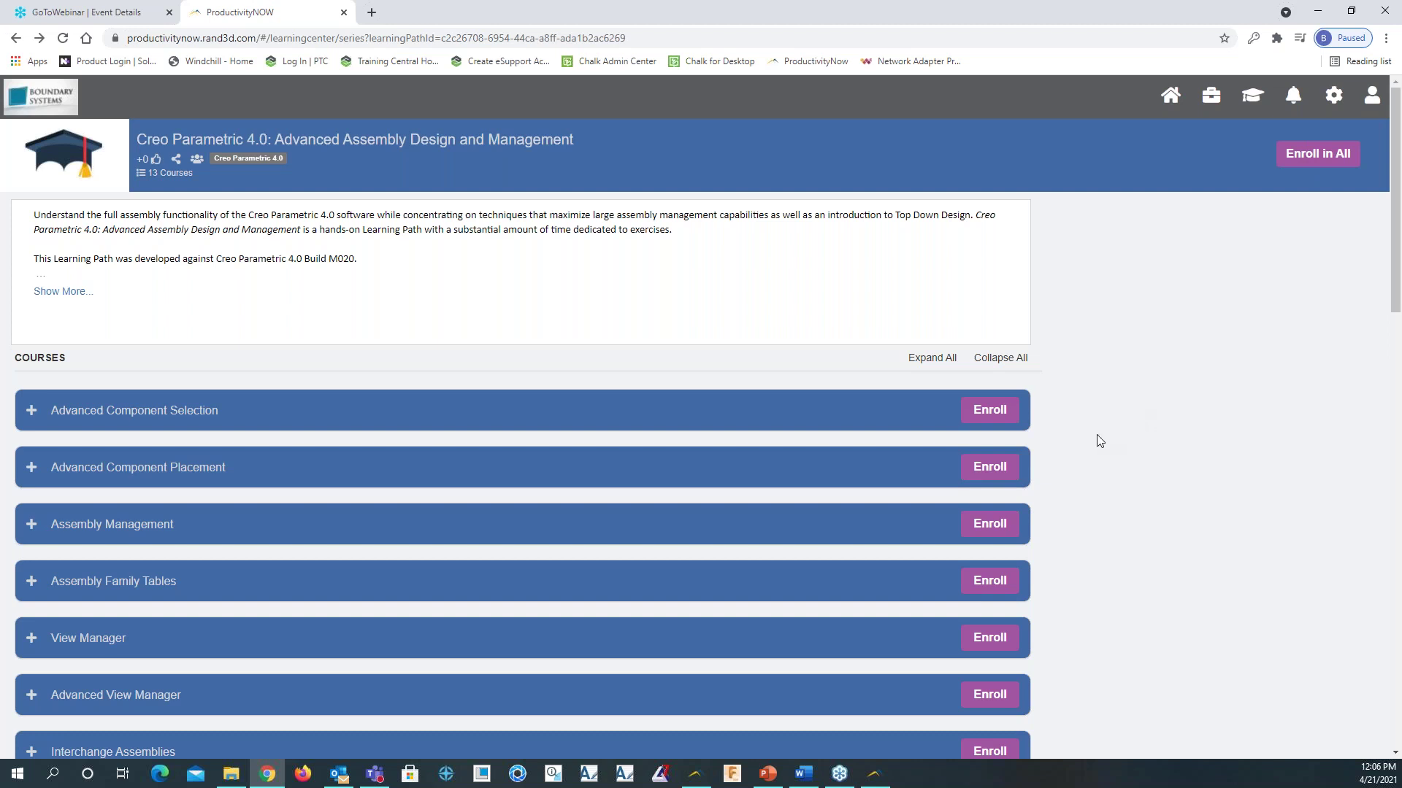
{"action": "scroll", "coordinate": [1106, 417], "scroll_direction": "down", "scroll_amount": 2}
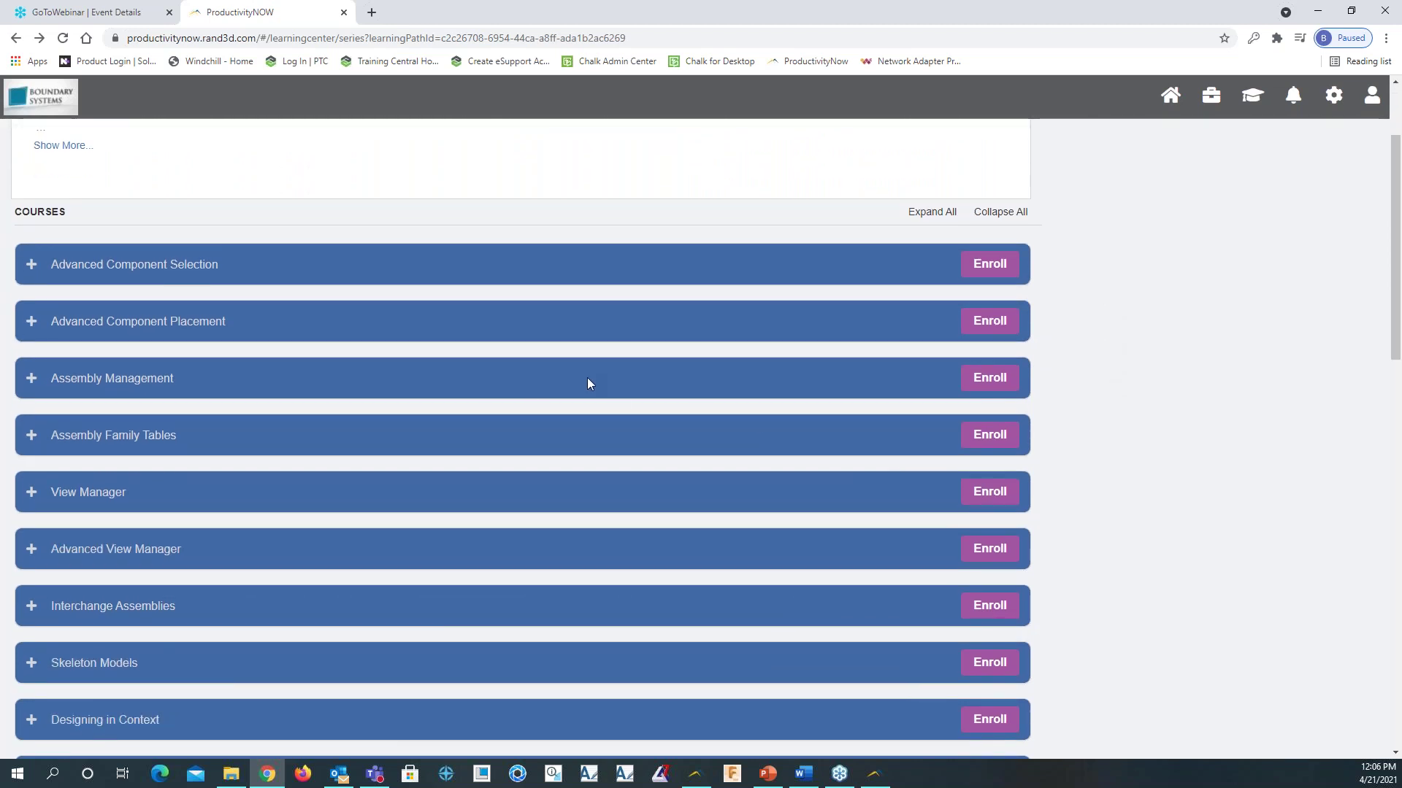
{"action": "scroll", "coordinate": [587, 381], "scroll_direction": "down", "scroll_amount": 1}
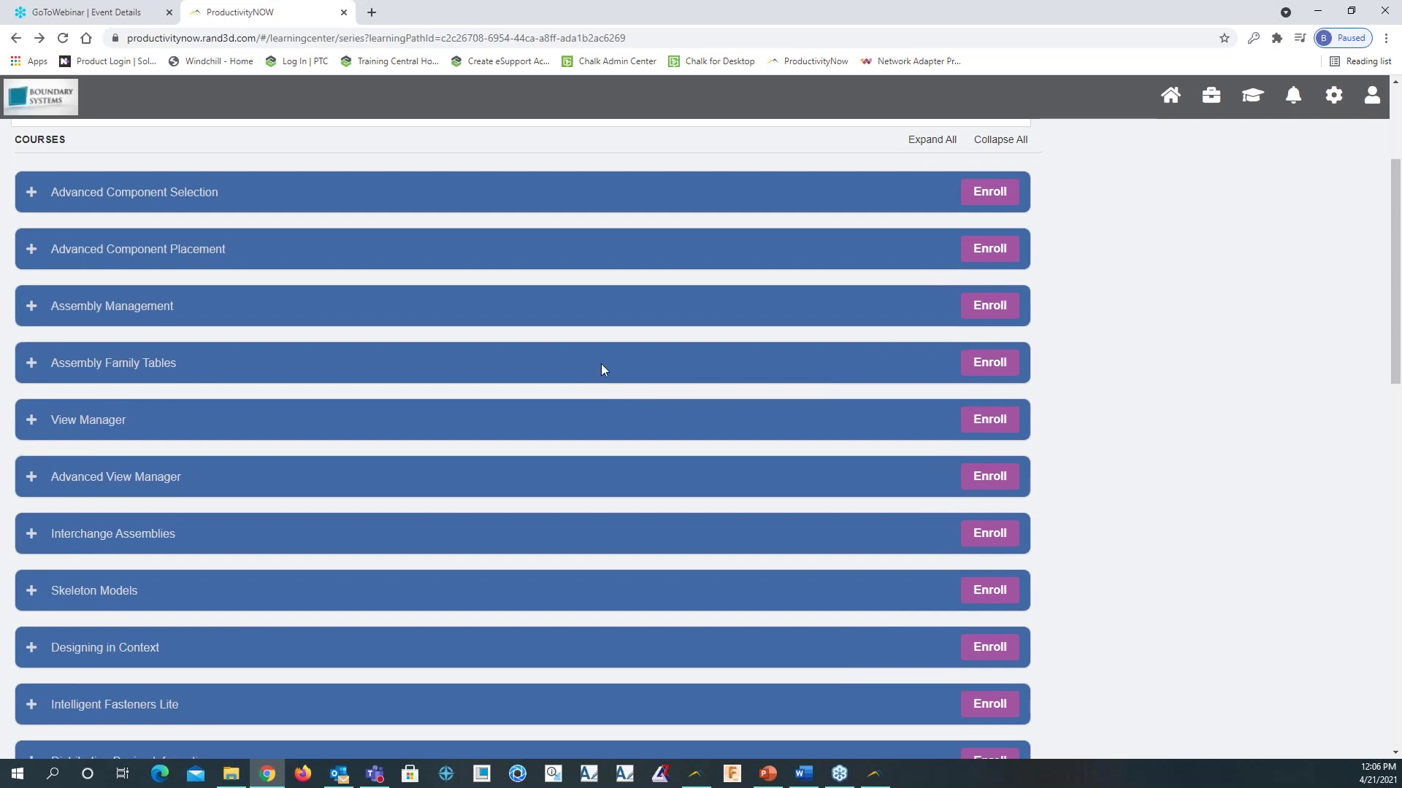
{"action": "scroll", "coordinate": [599, 372], "scroll_direction": "up", "scroll_amount": 1}
{"action": "scroll", "coordinate": [596, 377], "scroll_direction": "down", "scroll_amount": 2}
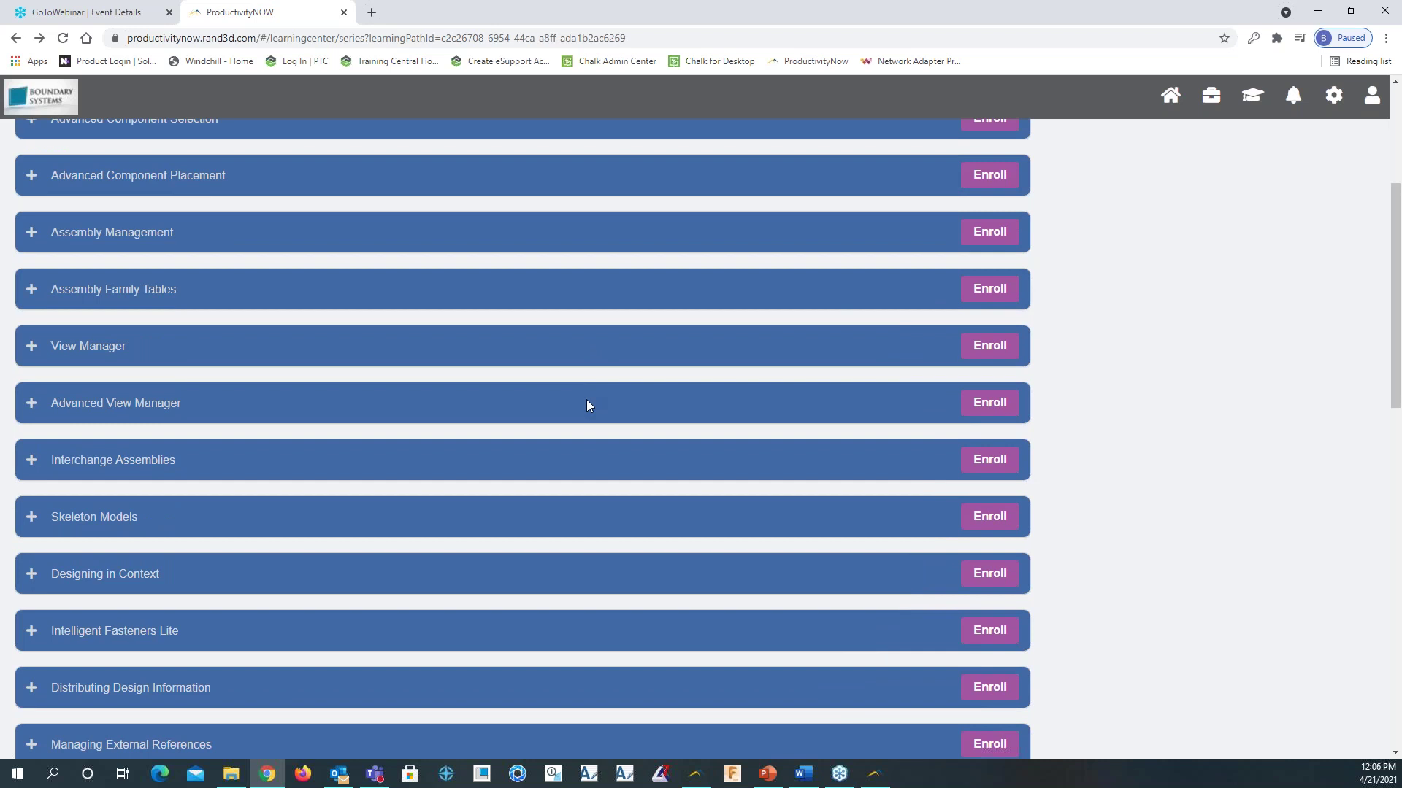
{"action": "left_click", "coordinate": [31, 520]}
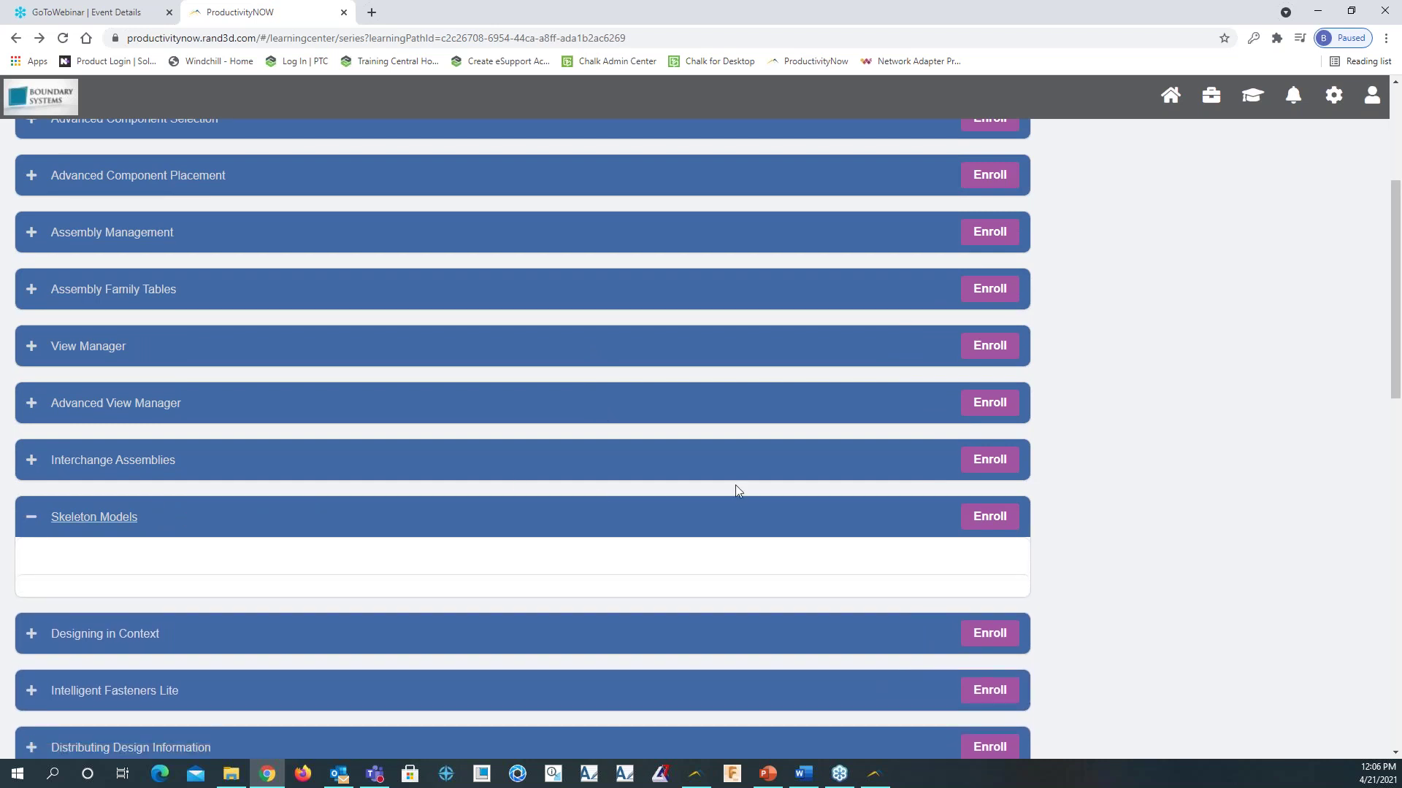
{"action": "scroll", "coordinate": [737, 484], "scroll_direction": "down", "scroll_amount": 2}
{"action": "scroll", "coordinate": [721, 460], "scroll_direction": "down", "scroll_amount": 2}
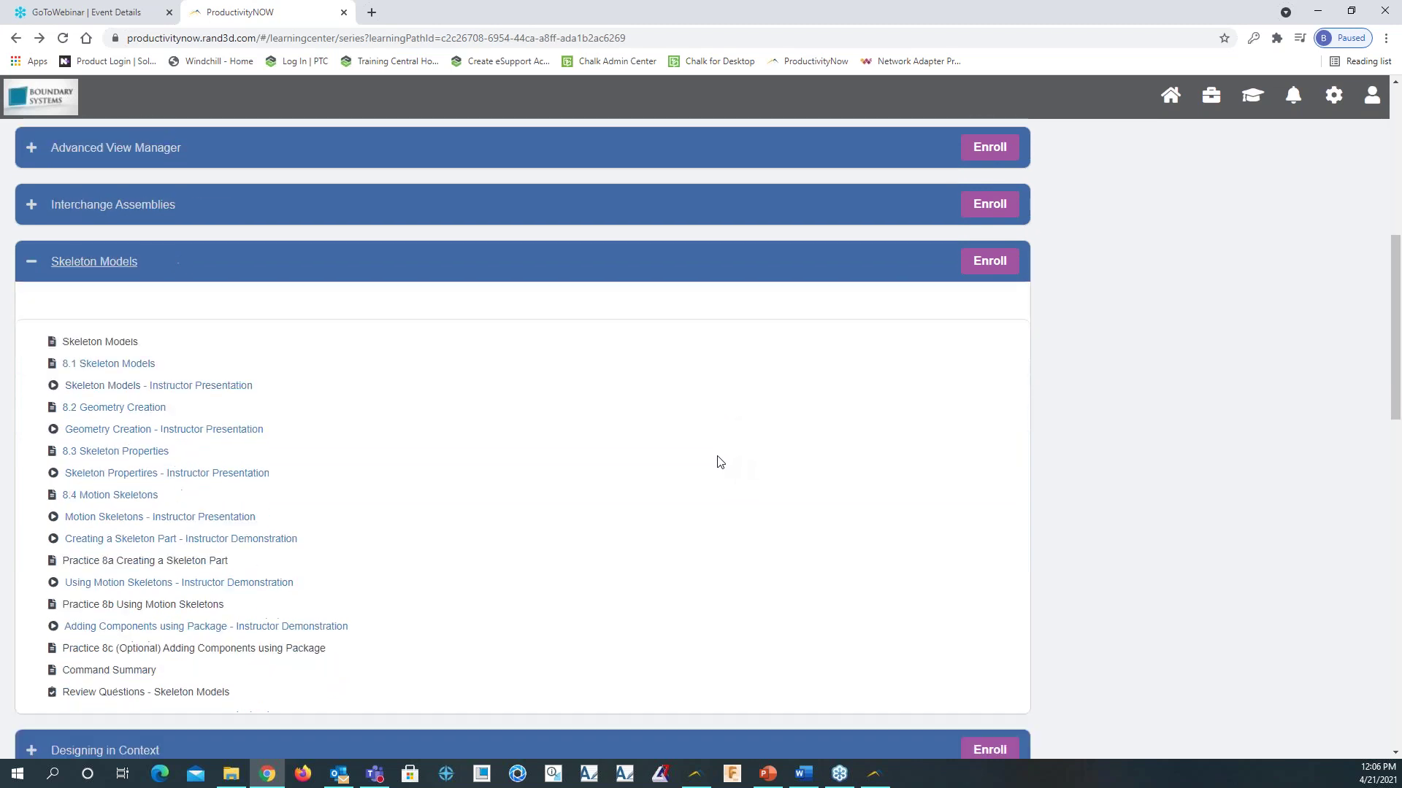
{"action": "scroll", "coordinate": [338, 430], "scroll_direction": "up", "scroll_amount": 2}
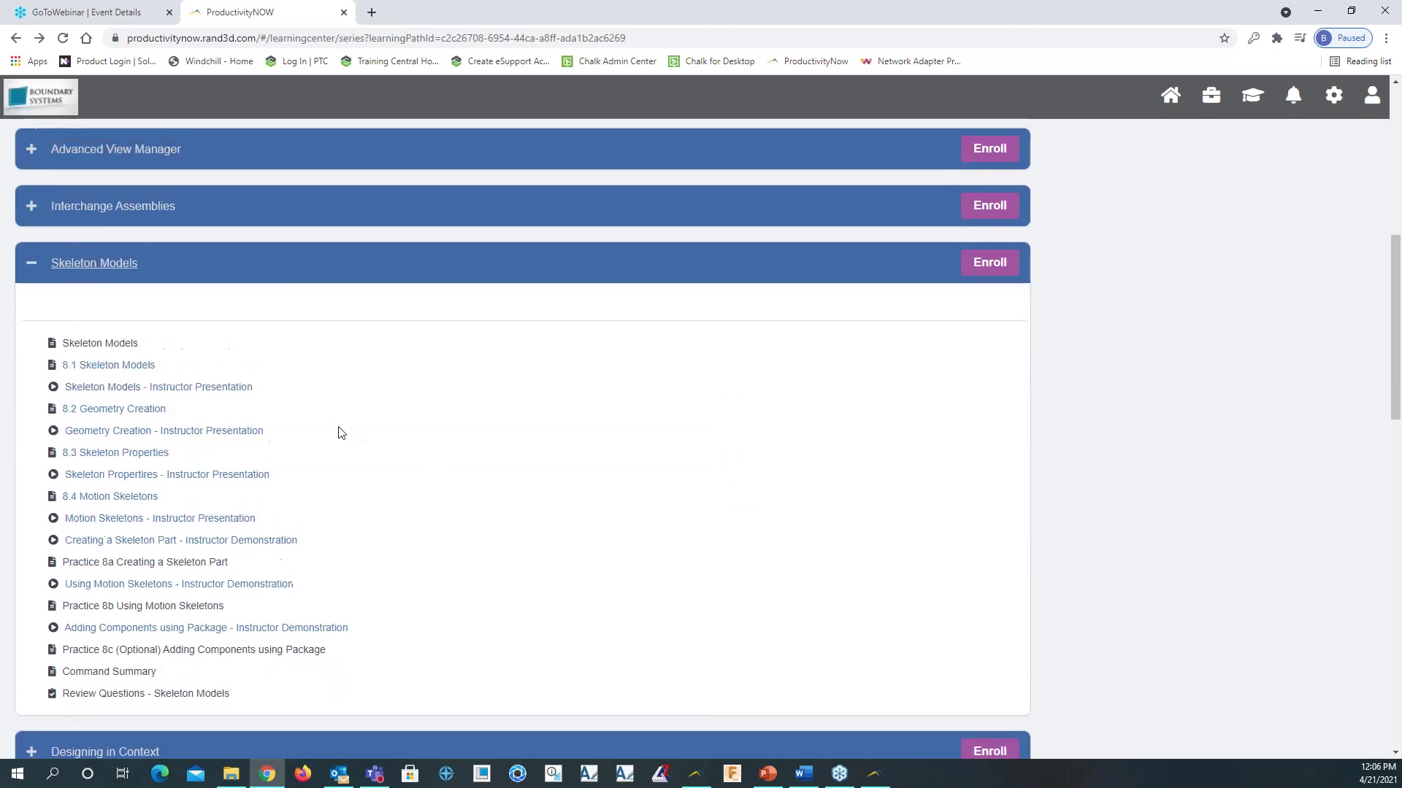
{"action": "left_click", "coordinate": [102, 473]}
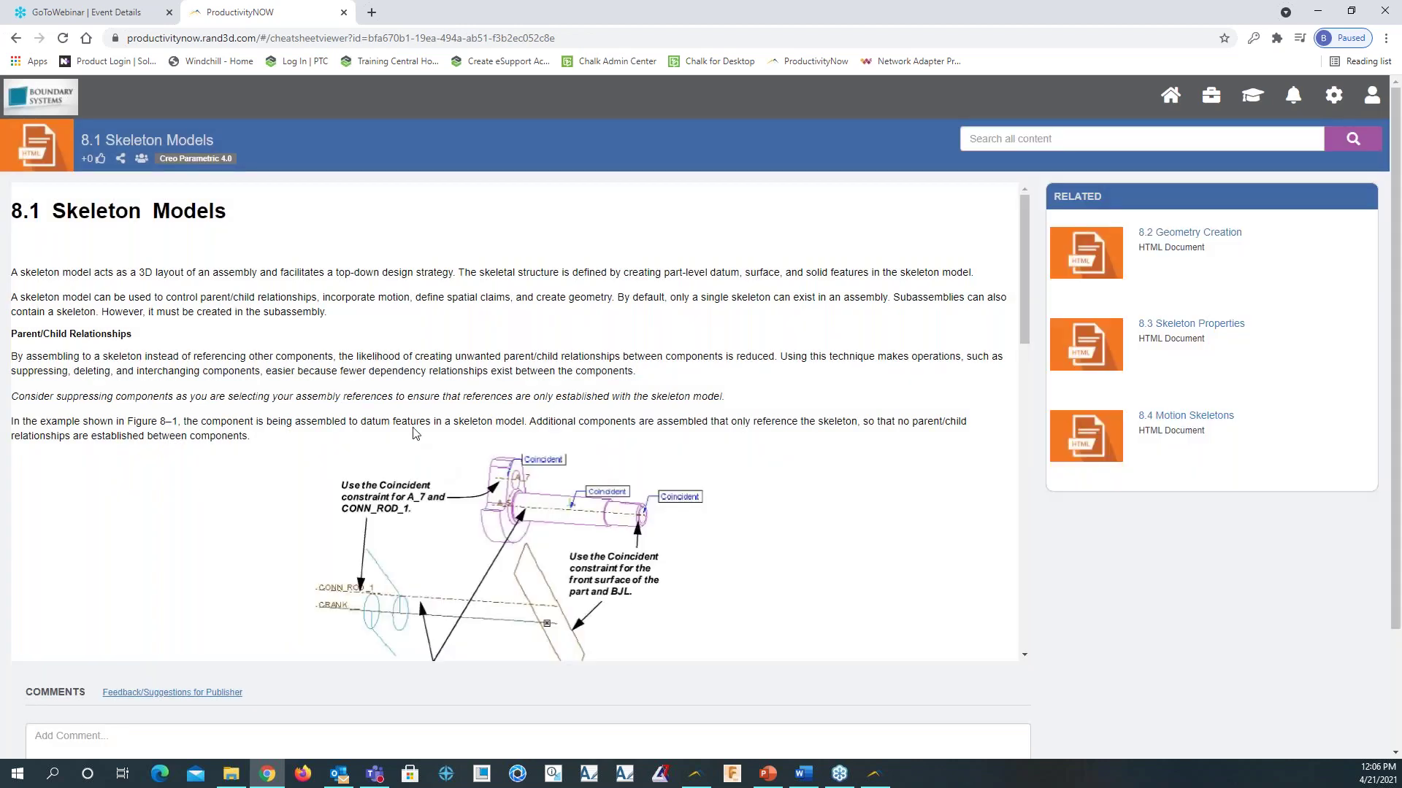
Share 8.1 Skeleton Models to the Boundary Engineering Team work group, then open Work Center
{"action": "scroll", "coordinate": [490, 450], "scroll_direction": "down", "scroll_amount": 3}
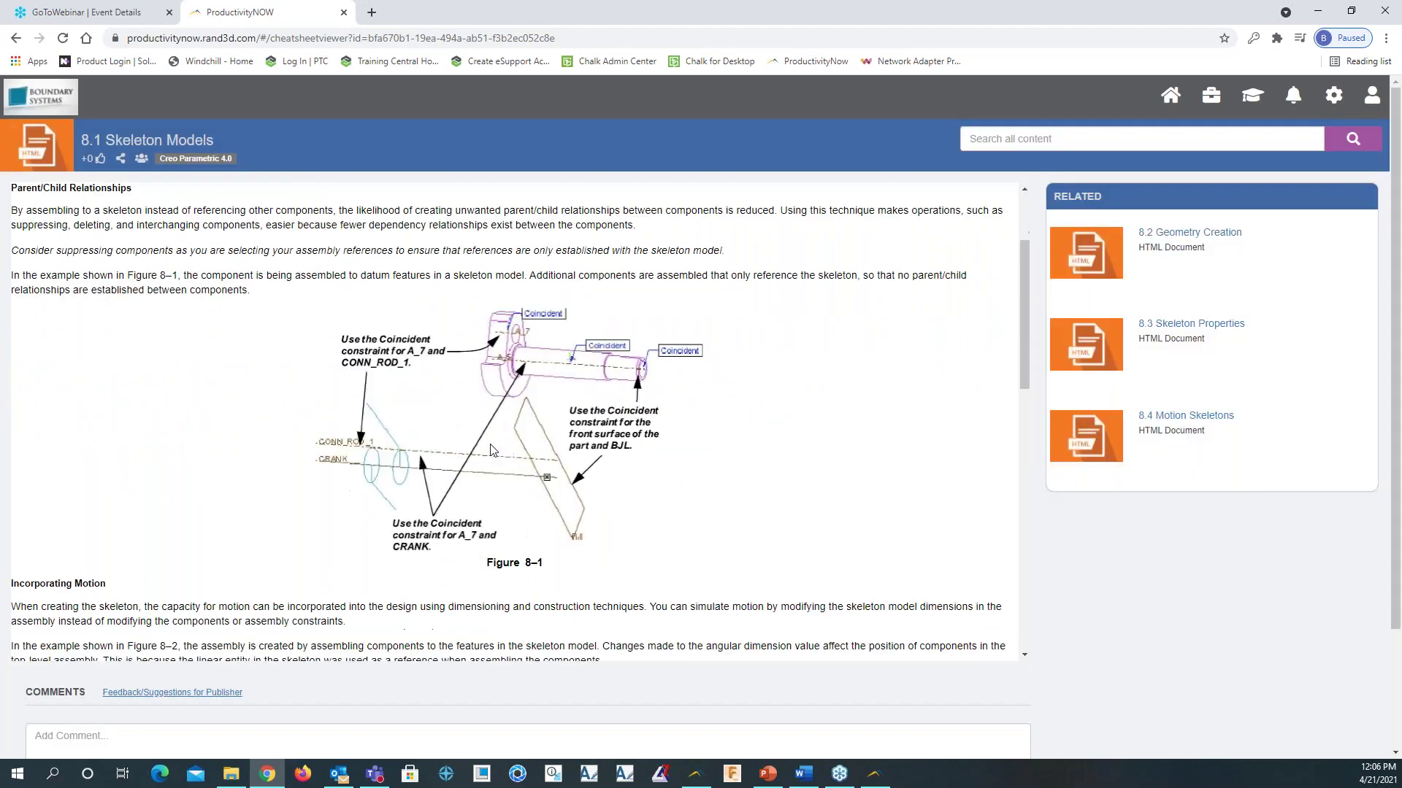
{"action": "scroll", "coordinate": [491, 465], "scroll_direction": "up", "scroll_amount": 1}
{"action": "left_click", "coordinate": [121, 159]}
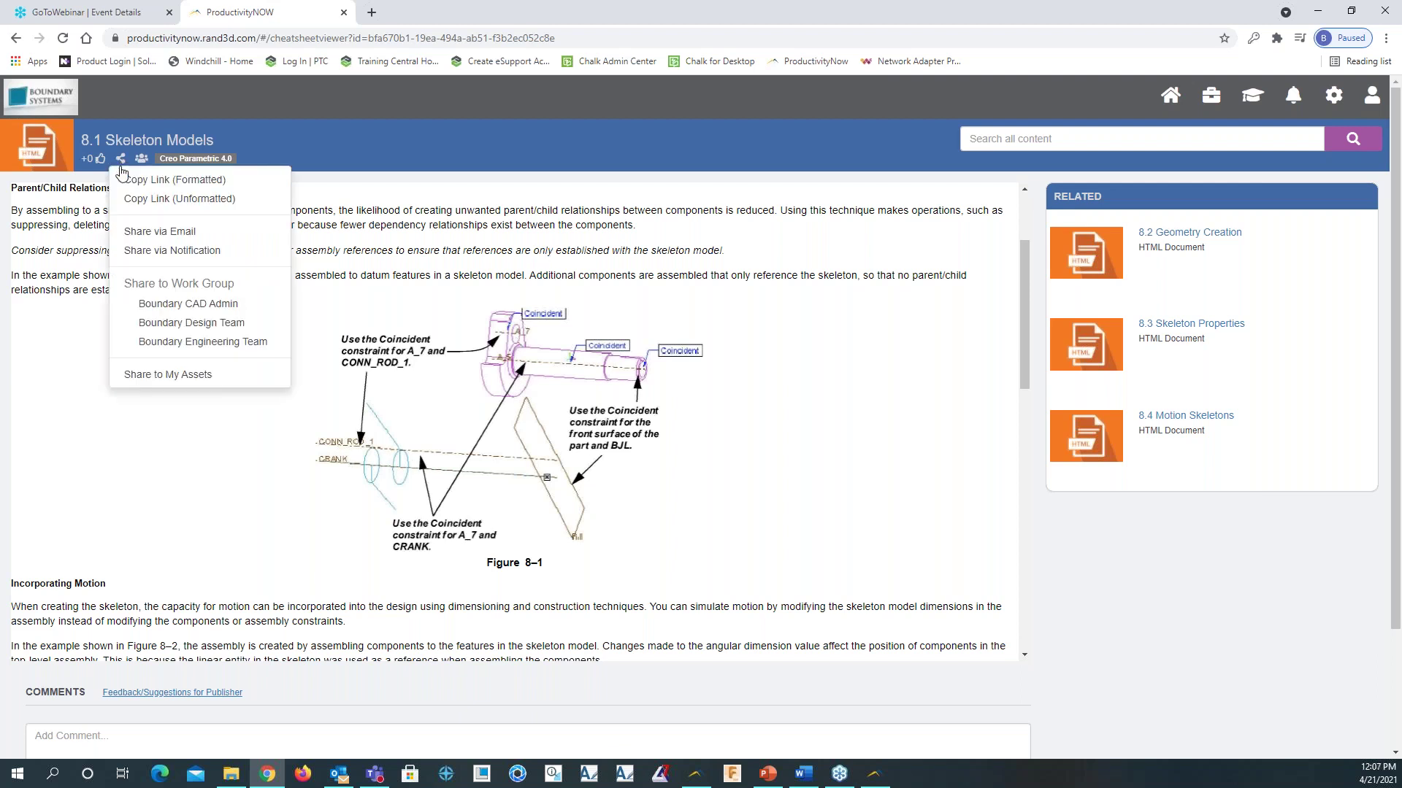
{"action": "left_click", "coordinate": [176, 349]}
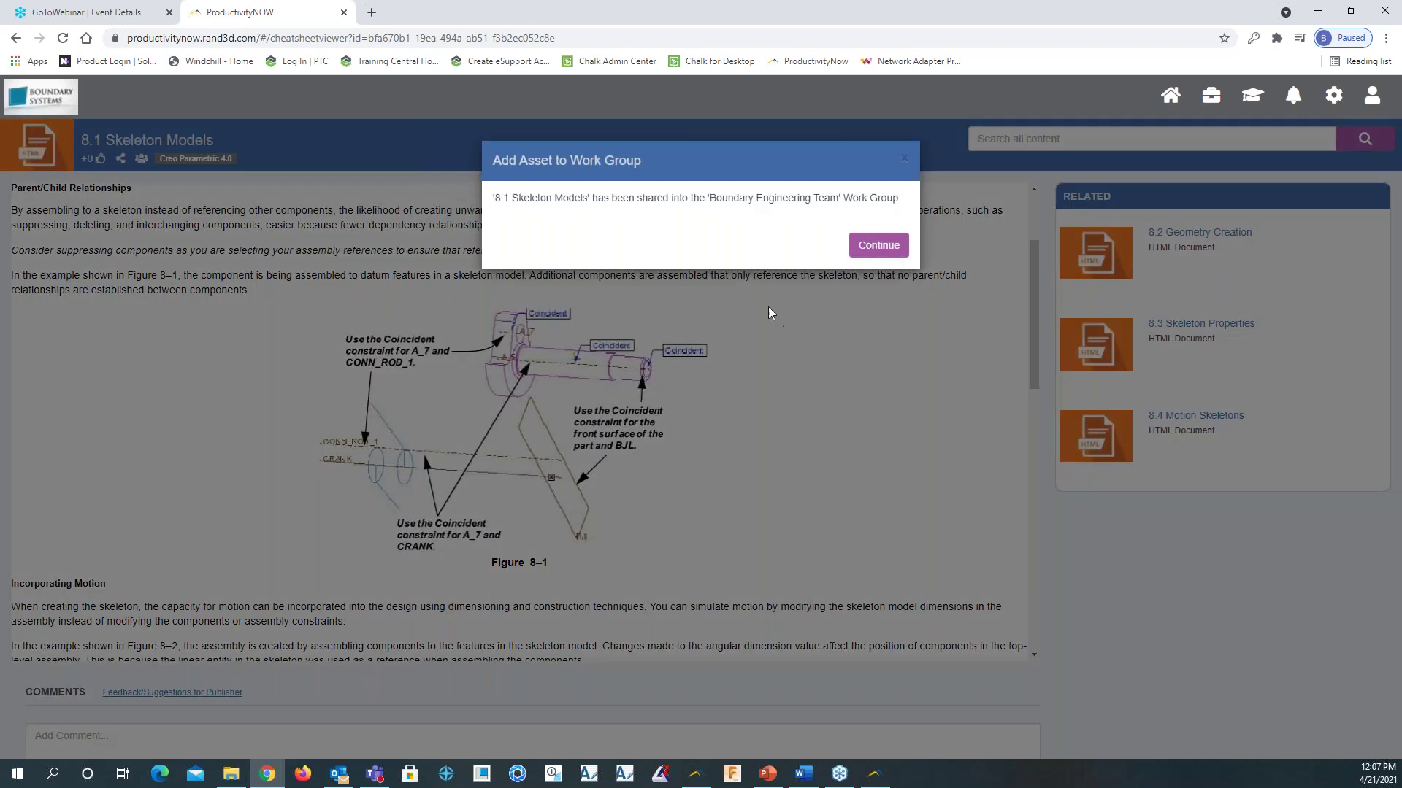
{"action": "left_click", "coordinate": [876, 247]}
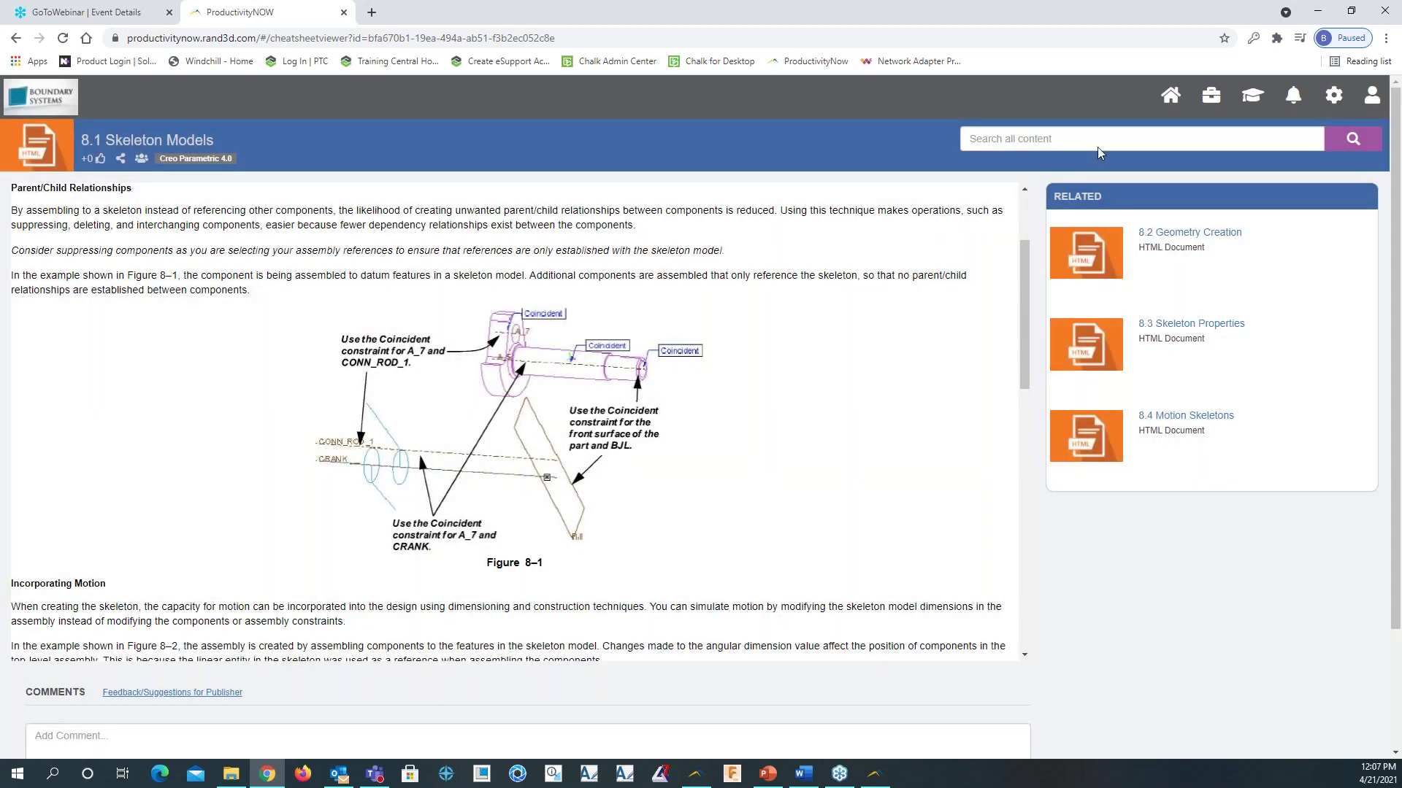
{"action": "left_click", "coordinate": [1201, 97]}
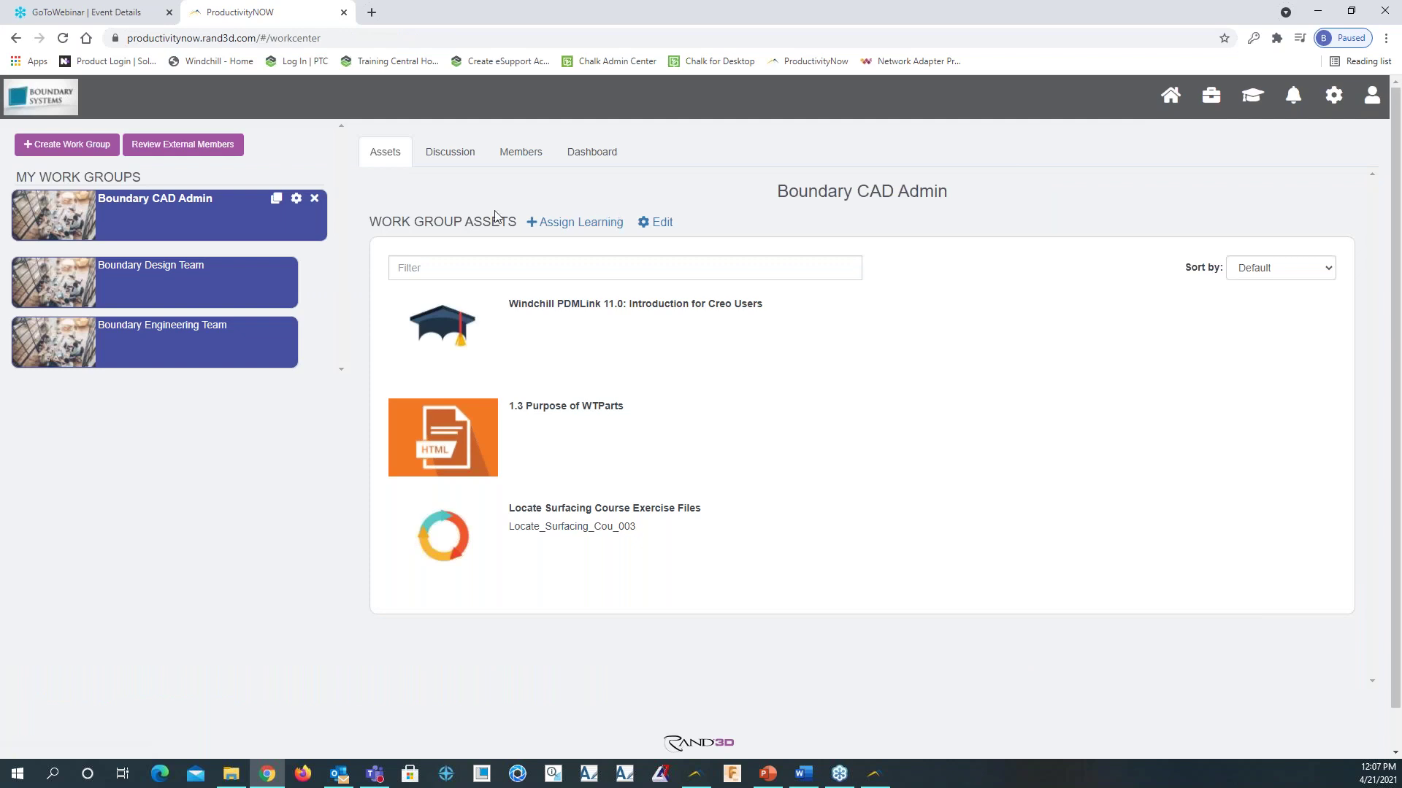
View the Boundary Engineering Team's assets, then advance the PowerPoint slideshow to the Q&A slide
{"action": "left_click", "coordinate": [167, 335]}
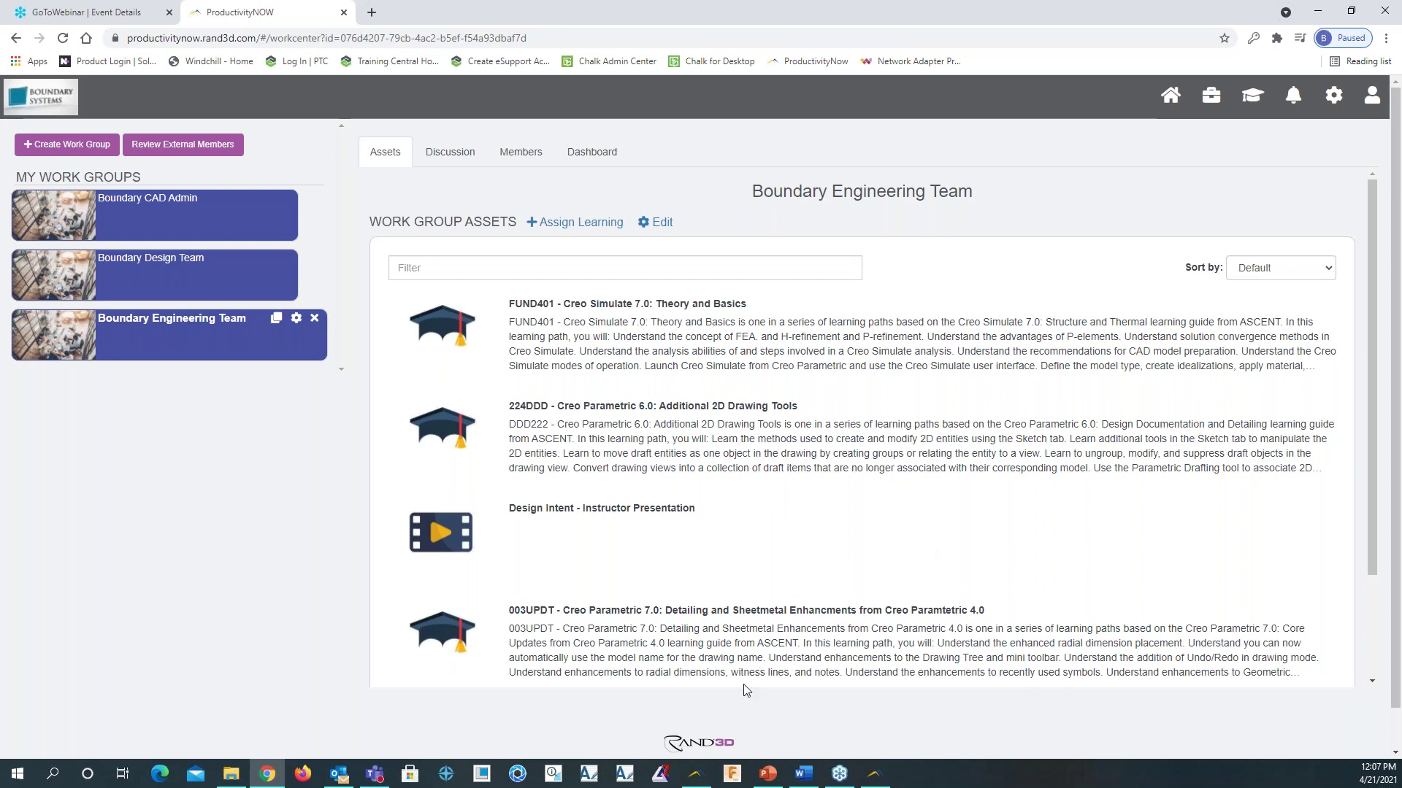
{"action": "left_click", "coordinate": [267, 774]}
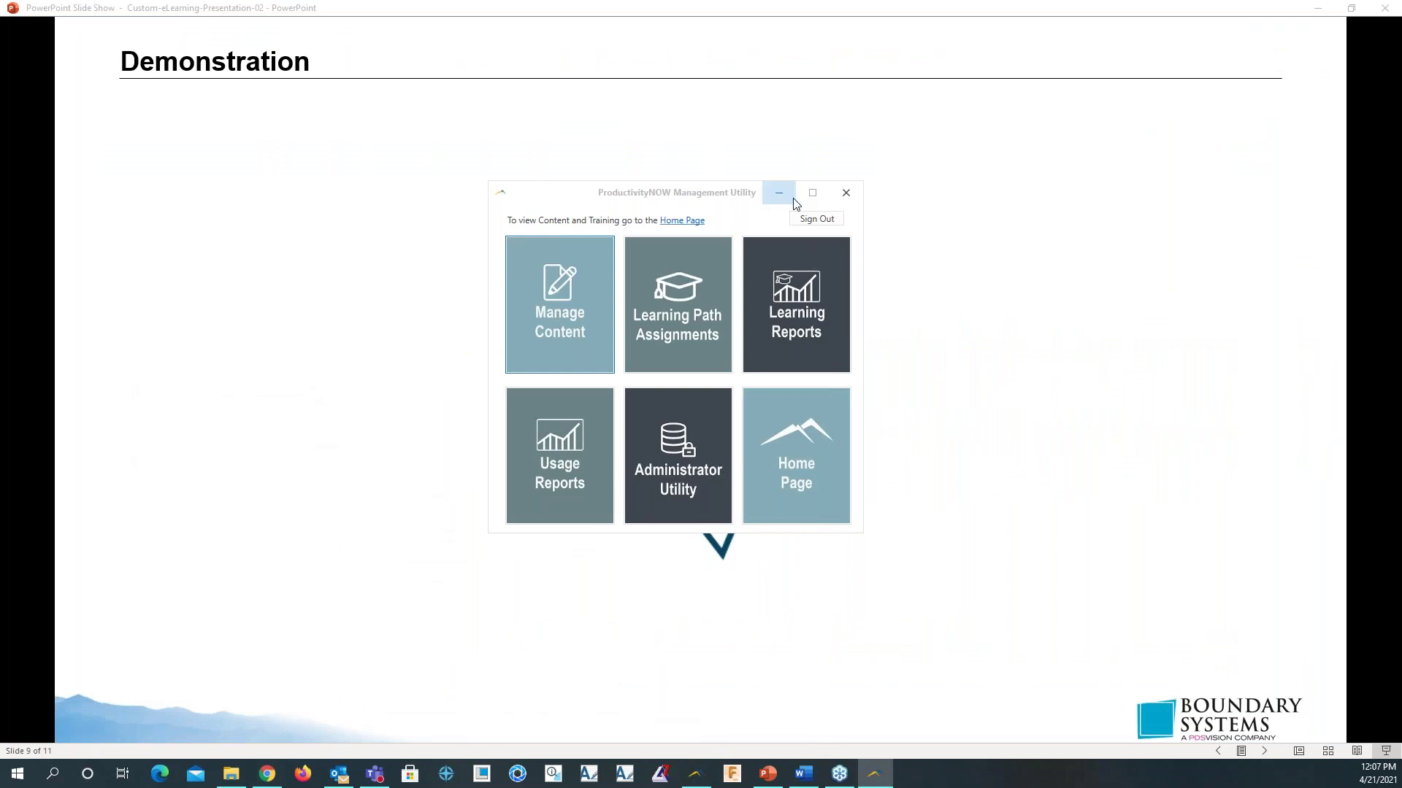
{"action": "left_click", "coordinate": [779, 193]}
{"action": "left_click", "coordinate": [769, 473]}
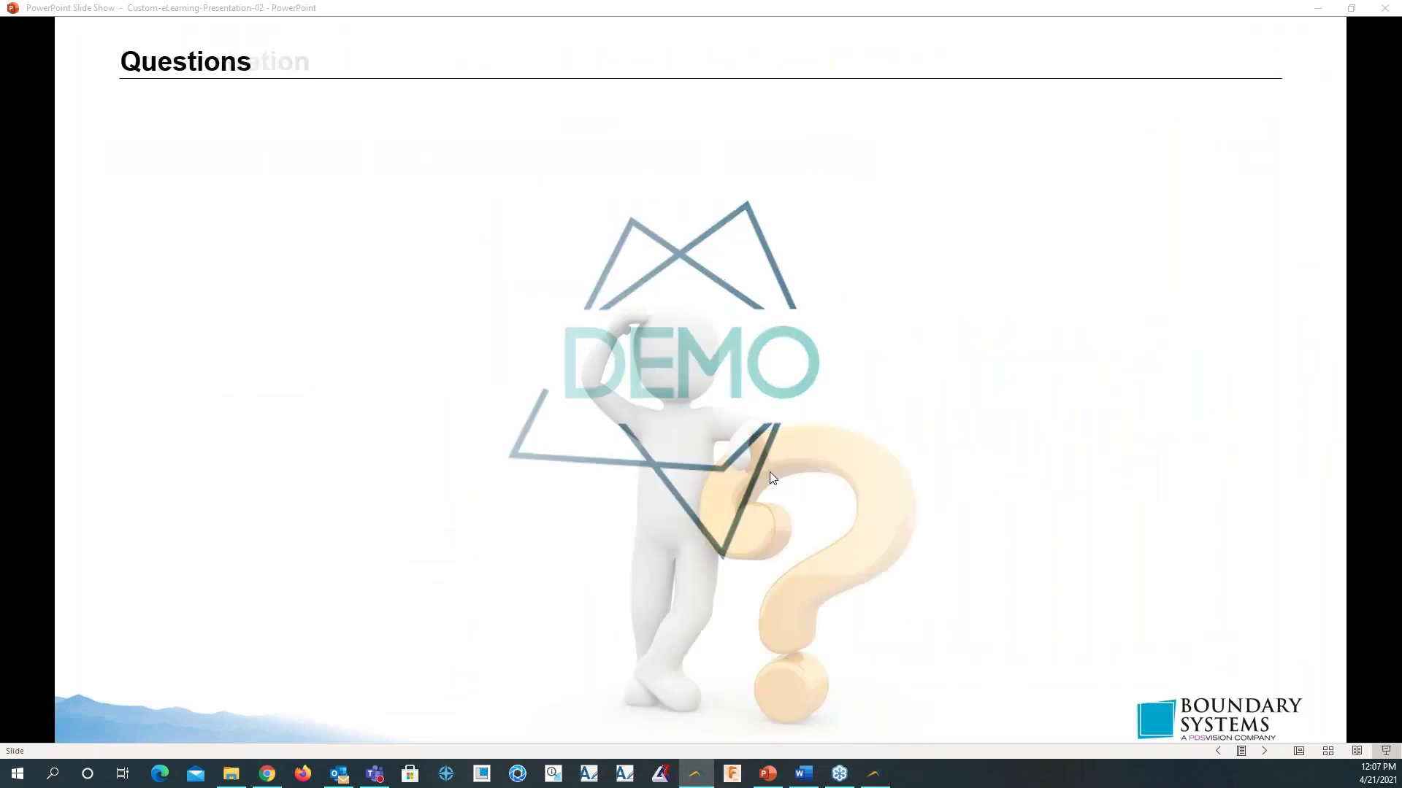
{"action": "left_click", "coordinate": [770, 473]}
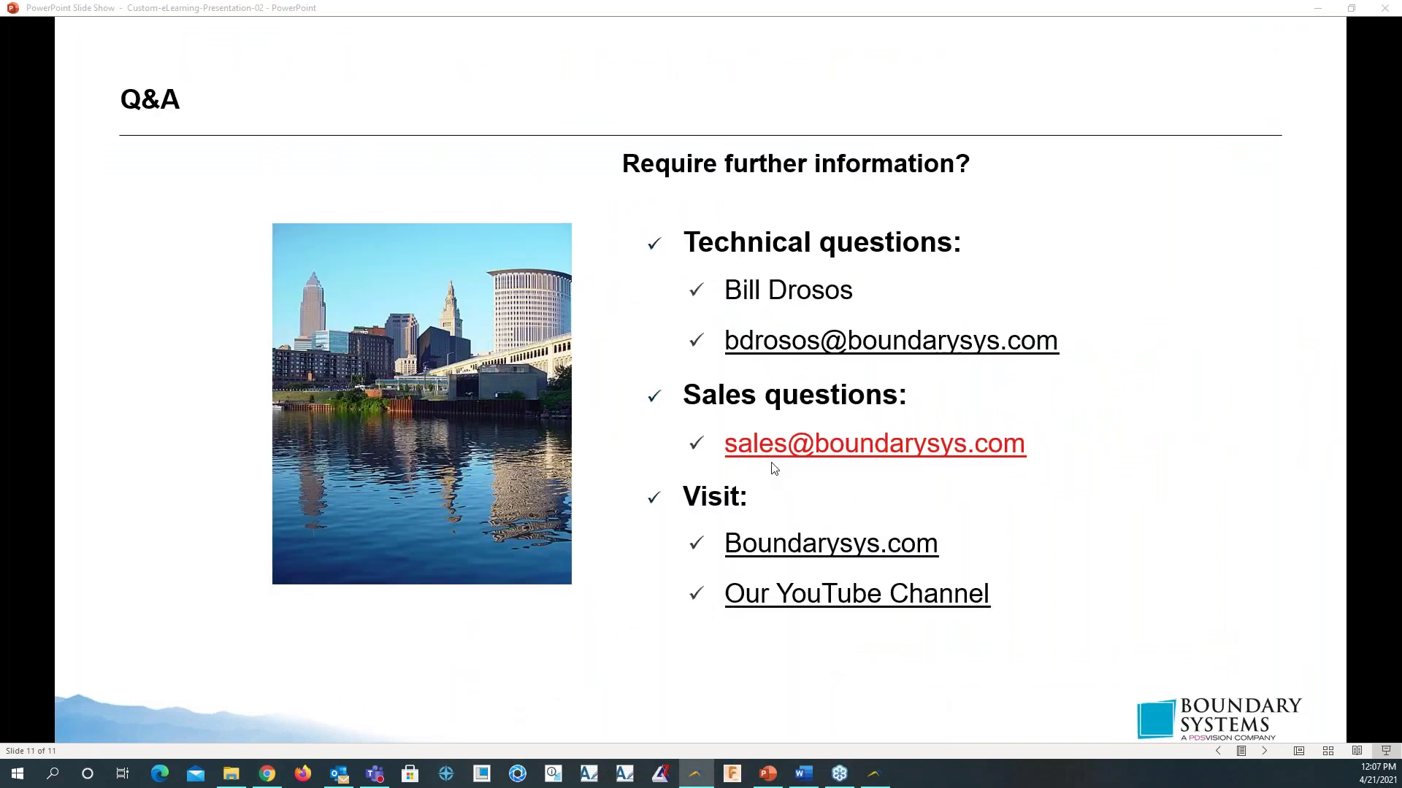